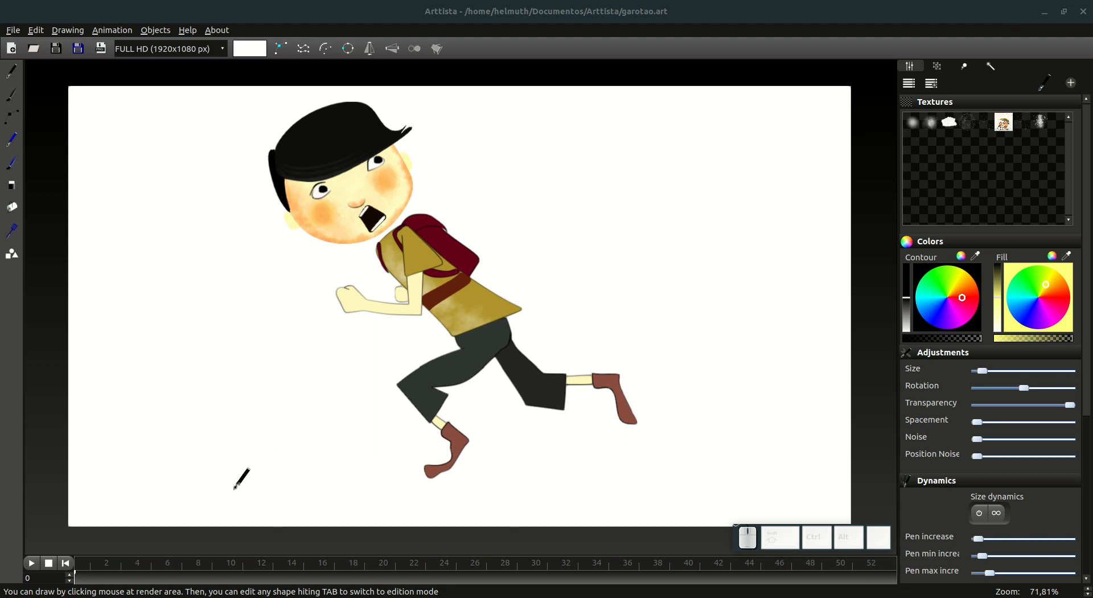
Step: Play the running boy animation from frame 0 and stop the playback
left_click(67, 564)
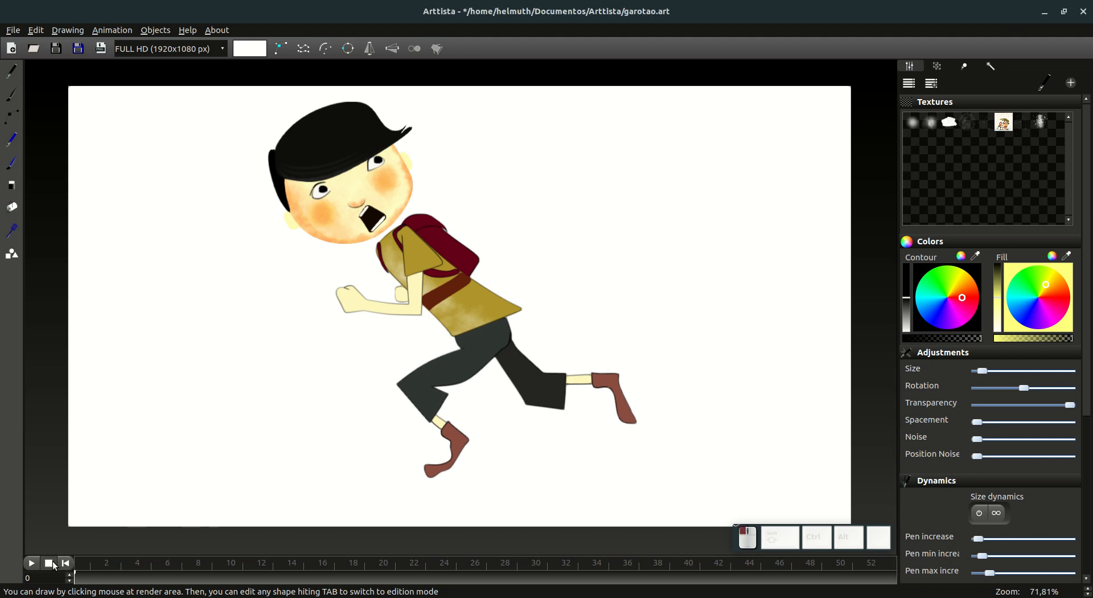
left_click(32, 563)
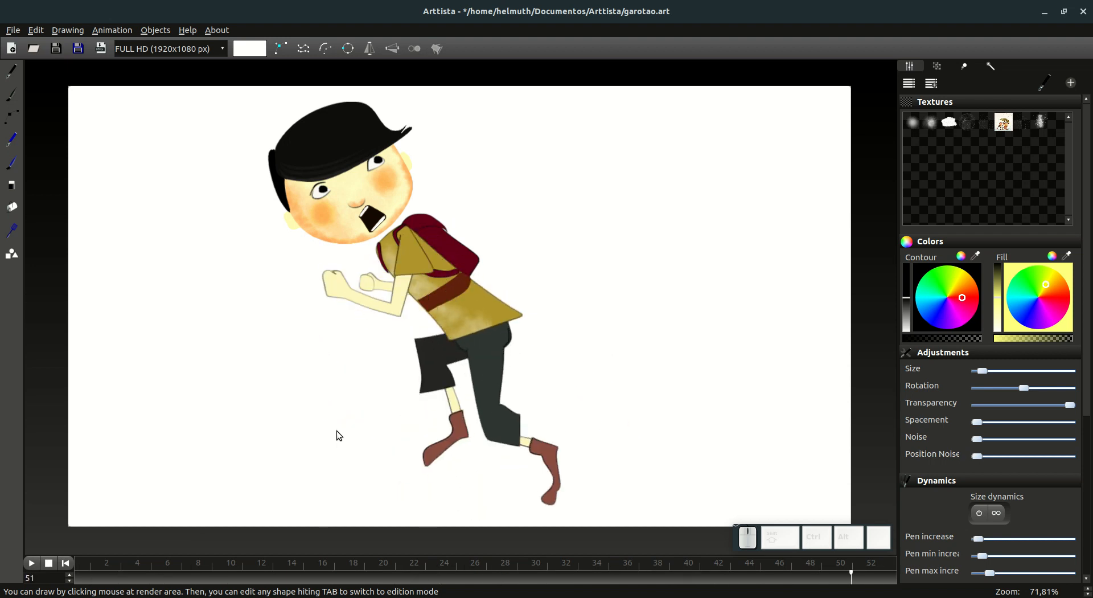
left_click(51, 563)
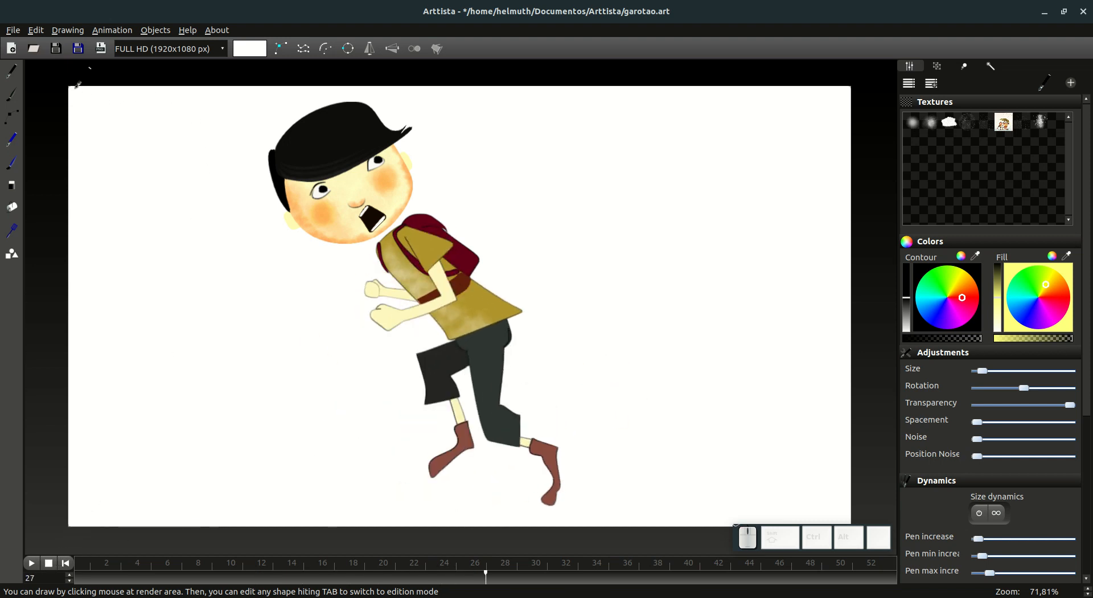
Step: Create a new project from the User defined template at 1920x1080 px
left_click(12, 49)
left_click(633, 293)
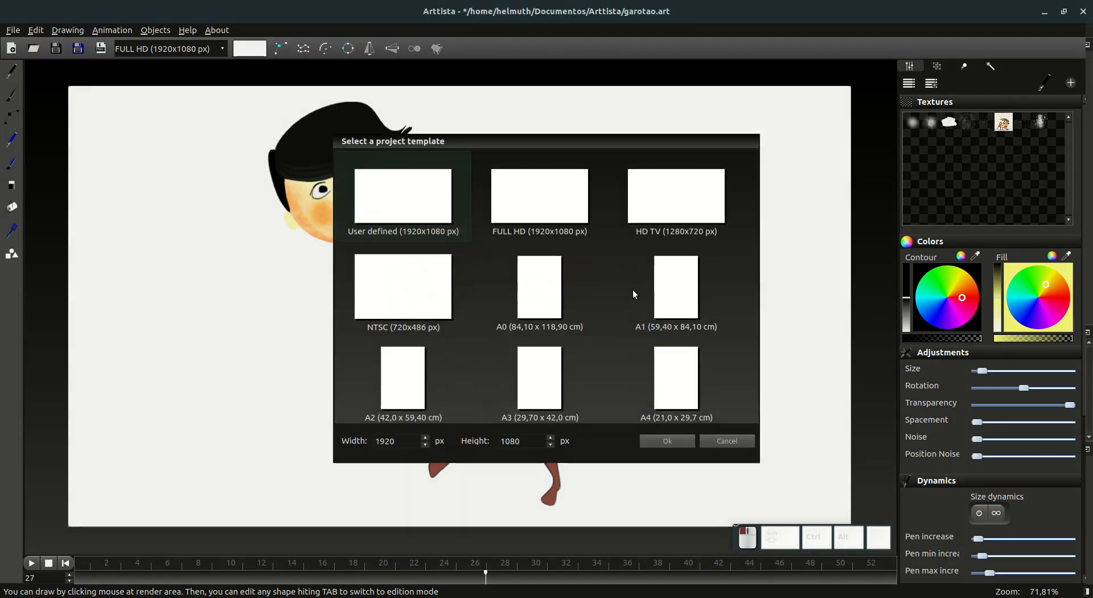
left_click(420, 178)
left_click(669, 438)
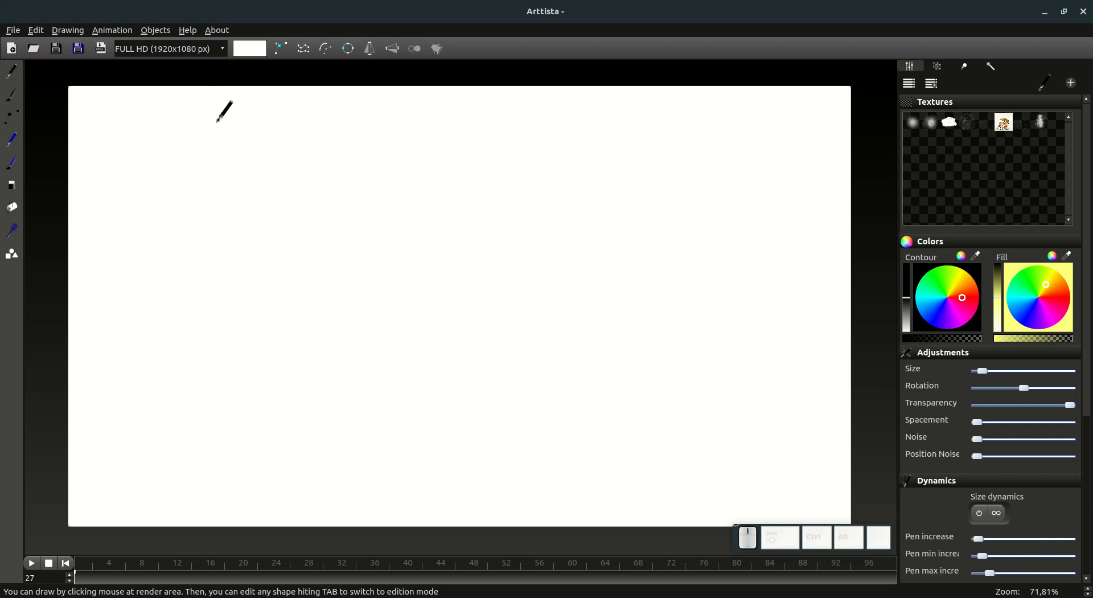
Step: Draw a closed teardrop outline near the canvas's upper left and adjust its points to slim the neck and round the base
mouse_move(214, 114)
left_mouse_down()
mouse_move(187, 190)
mouse_move(207, 215)
mouse_move(245, 212)
mouse_move(240, 166)
mouse_move(213, 113)
left_mouse_up()
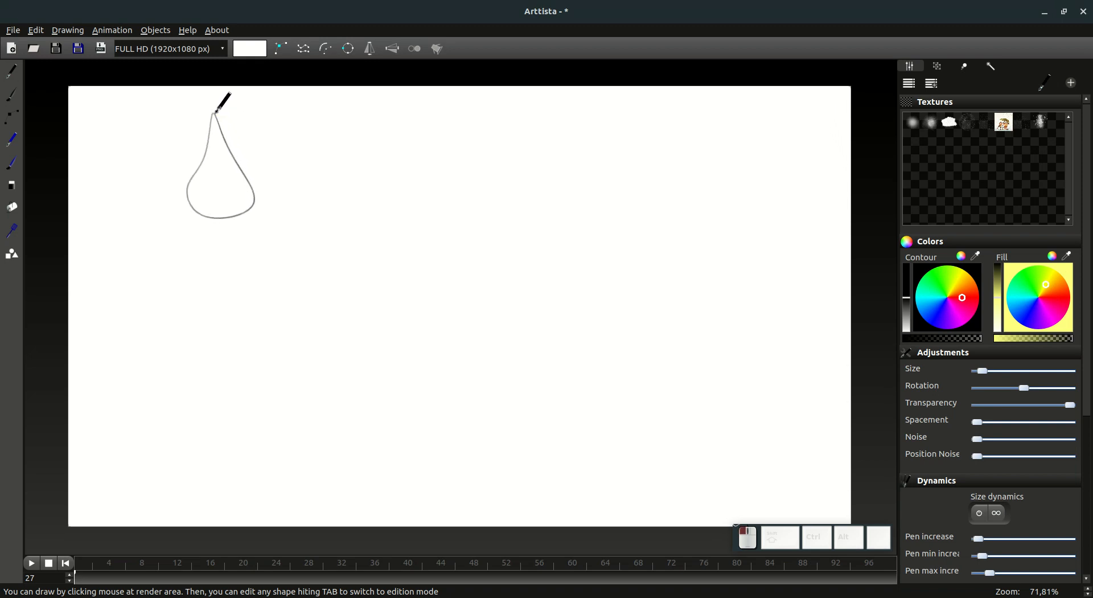
key("Tab")
left_click_drag(206, 217, 251, 207)
left_click(244, 172)
left_click_drag(226, 136, 223, 137)
left_click_drag(243, 172, 217, 225)
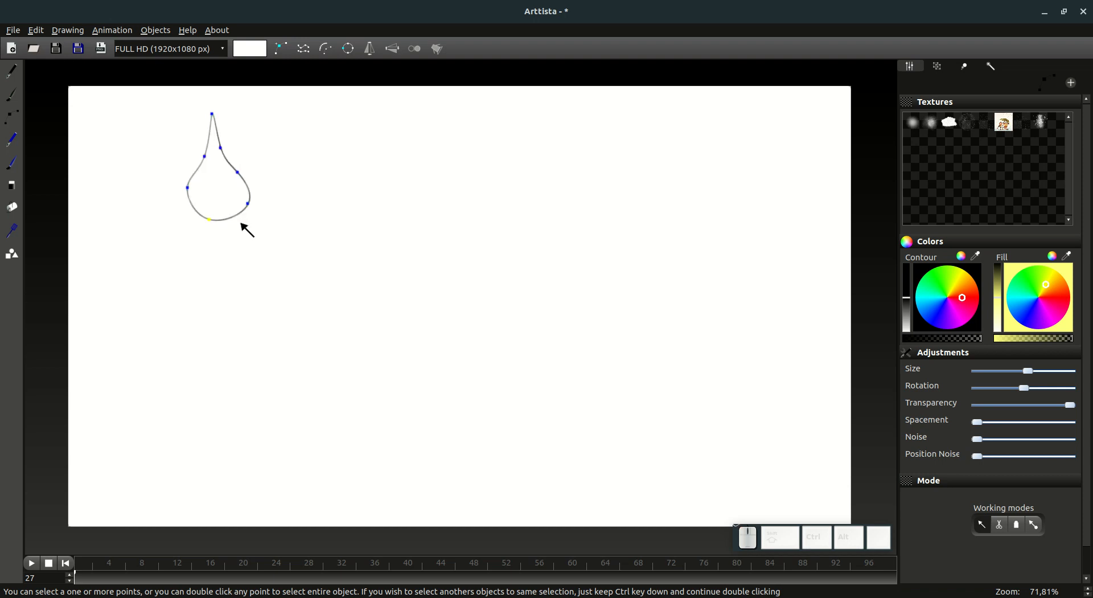
Step: Fill the teardrop with light blue
left_click(12, 208)
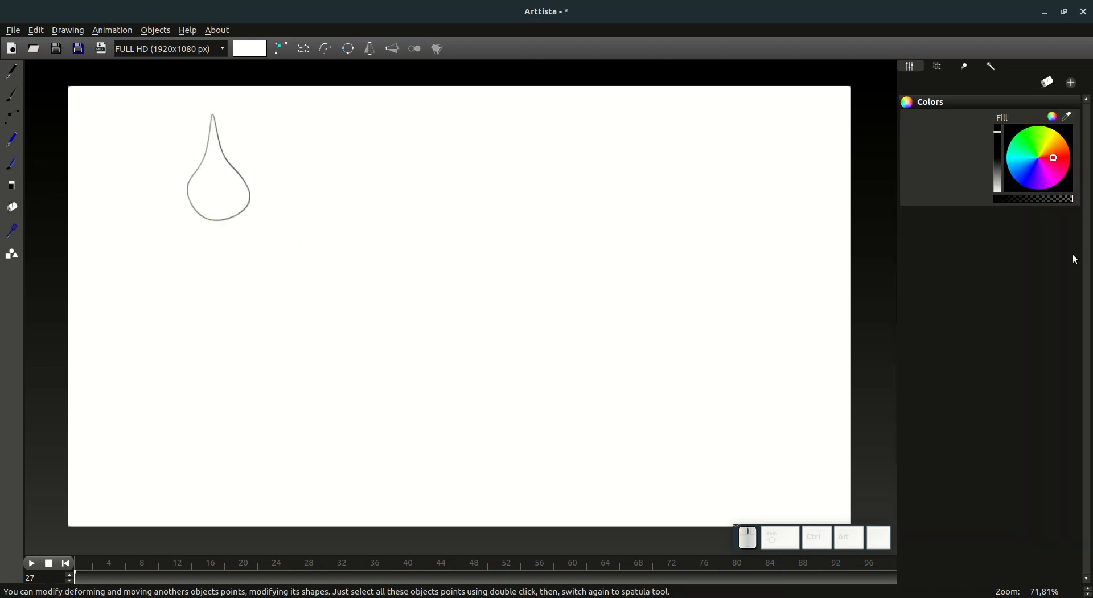
left_click_drag(992, 183, 1001, 186)
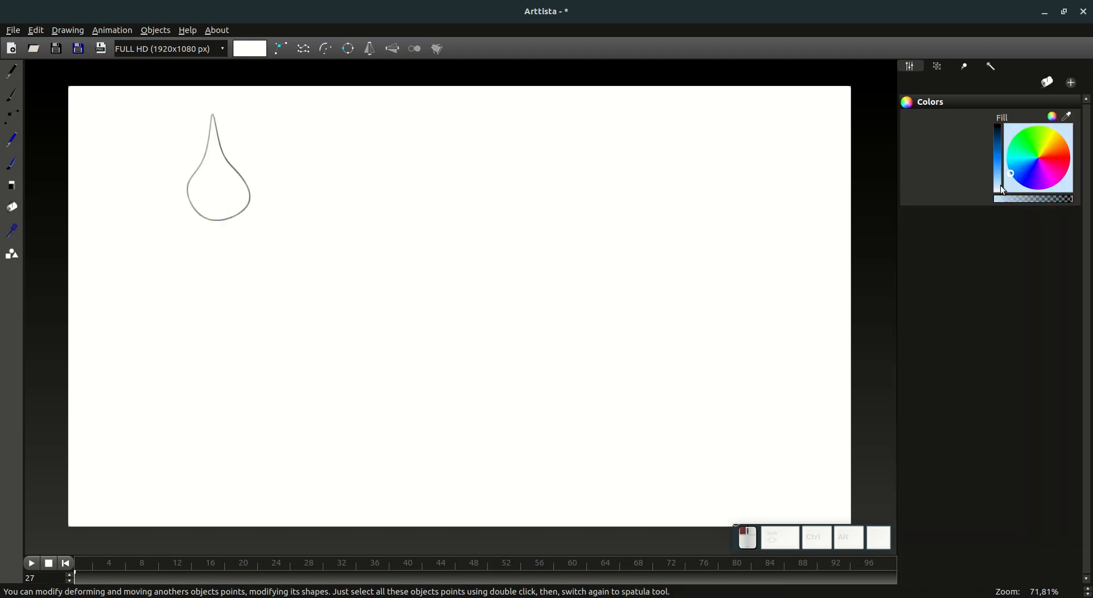
left_click(240, 178)
key("Tab")
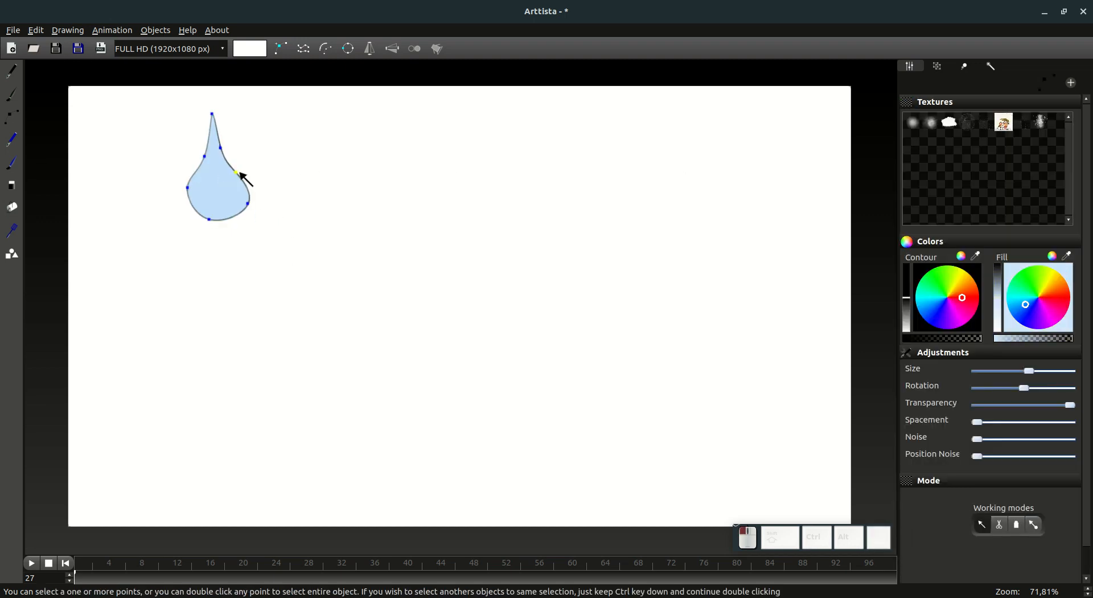
key("Tab")
Step: Draw a straight vertical guide line down through the drop and a horizontal ground line across its lower end
left_click(11, 71)
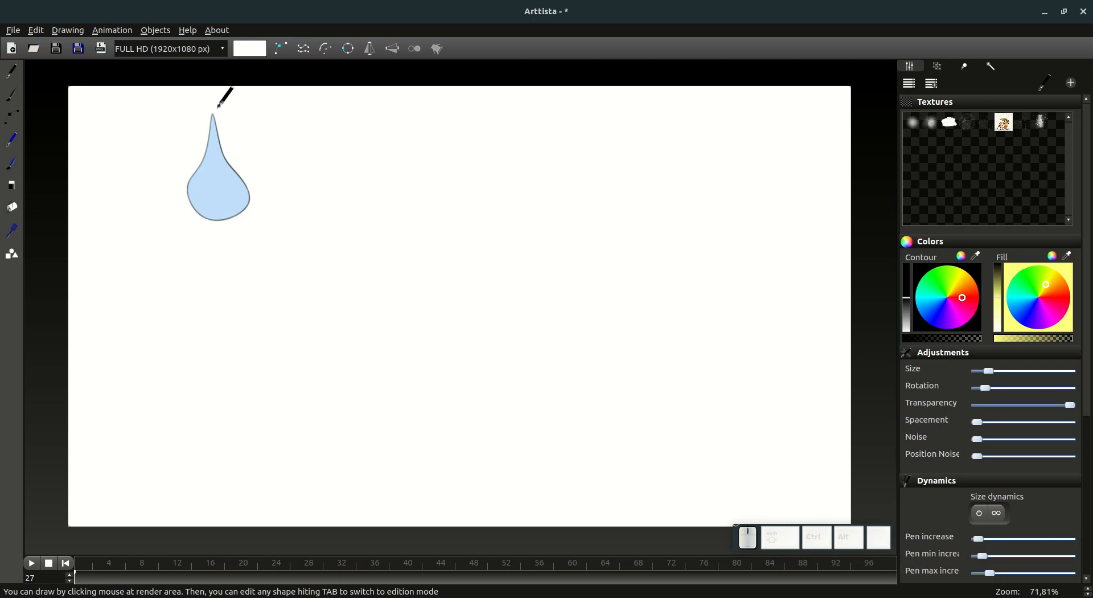
mouse_move(214, 100)
left_mouse_down()
mouse_move(224, 272)
mouse_move(215, 461)
left_mouse_up()
left_click(215, 460, "ctrl")
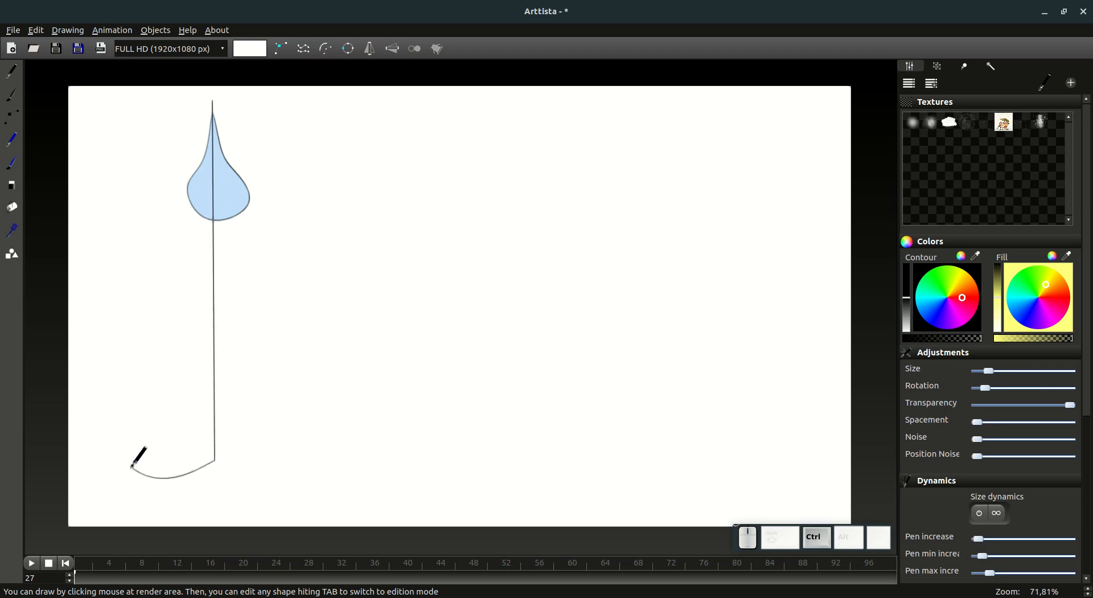
left_click_drag(103, 463, 364, 461)
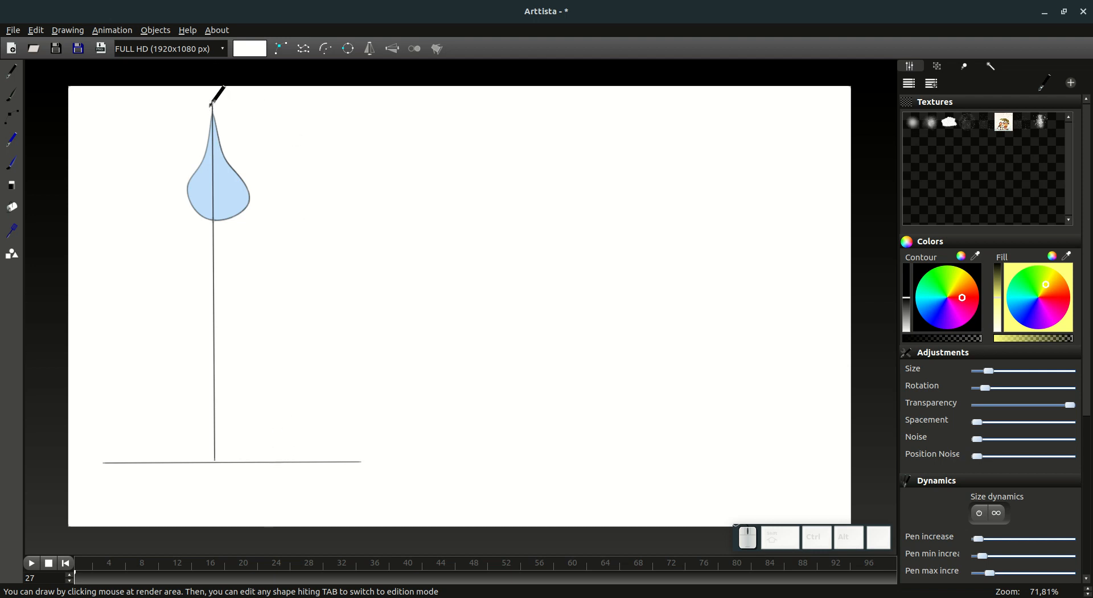
Step: Return the timeline to frame 0 and open the animation settings with all drawn objects selected
left_click(12, 117)
double_click(252, 207)
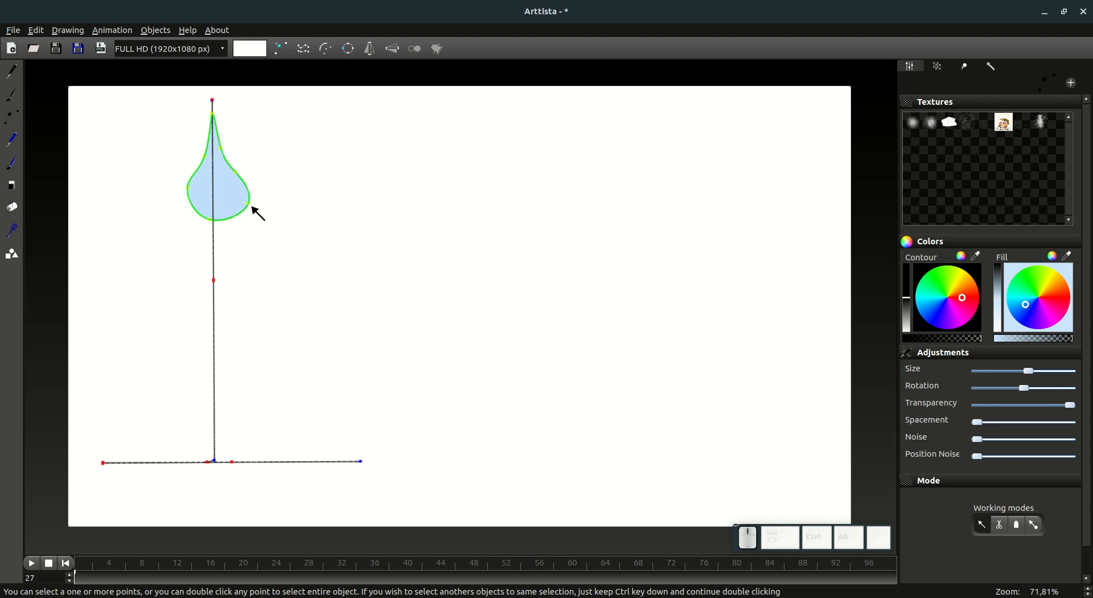
key("Tab")
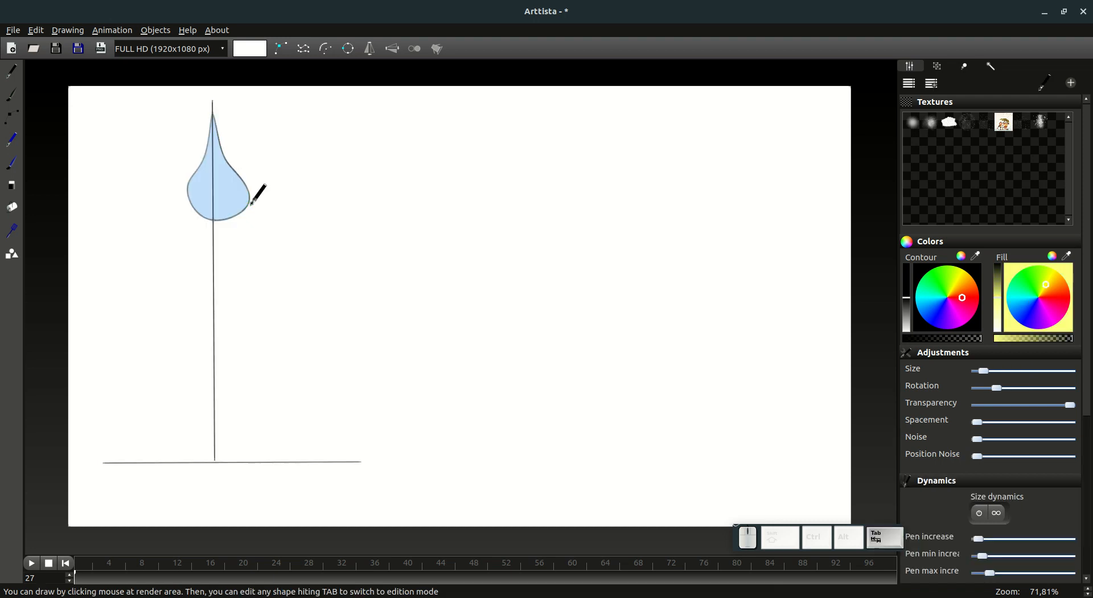
left_click(67, 564)
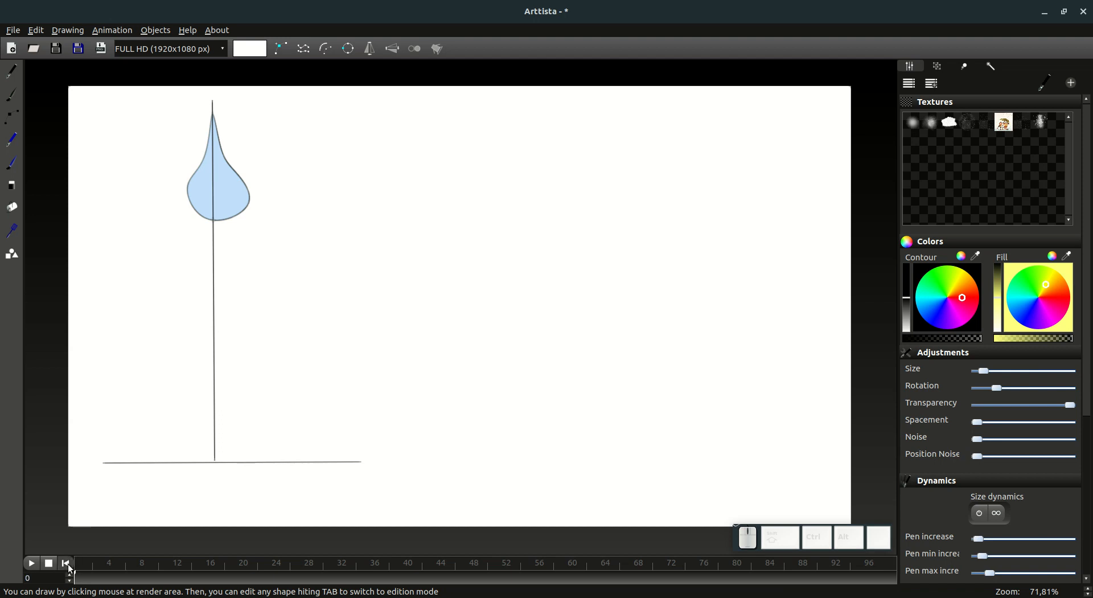
key("Tab")
key("ctrl+a")
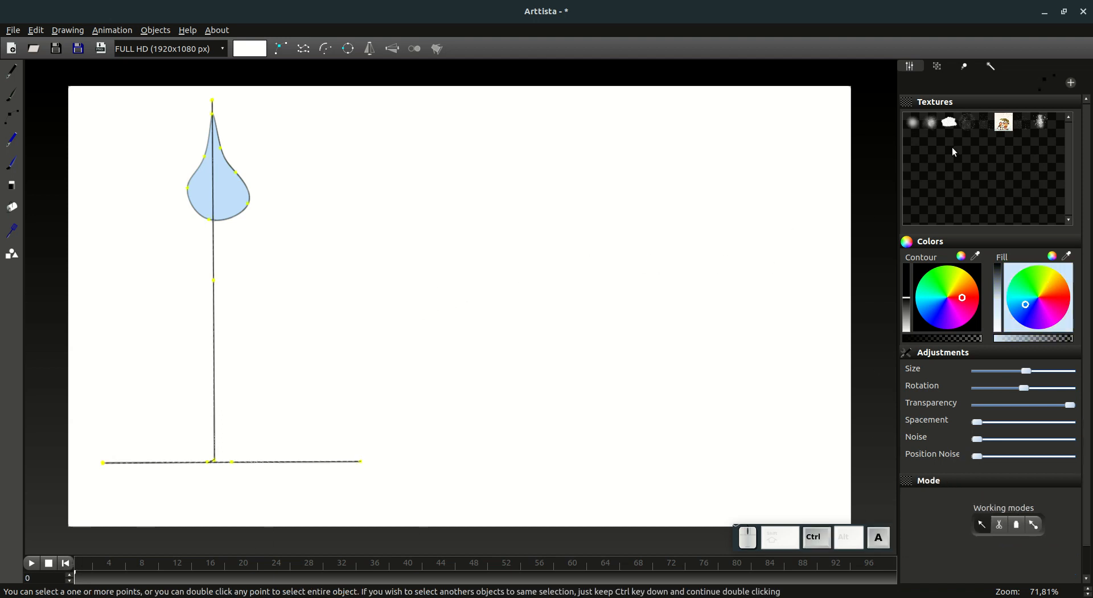
left_click(964, 66)
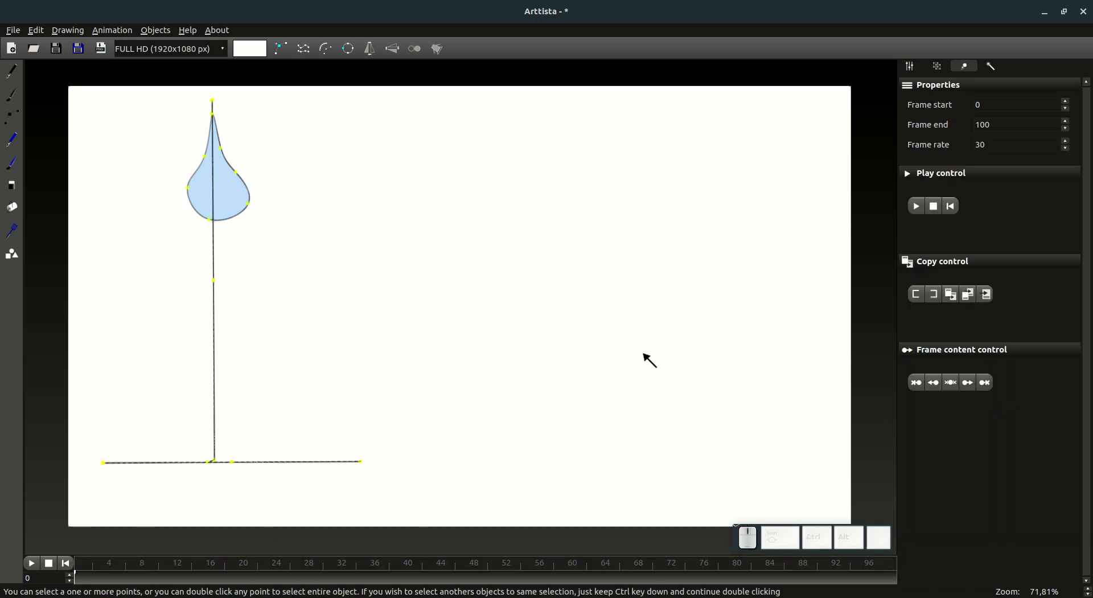
Step: Select only the whole water drop and move it slightly down the guide line at frame 1
key("Tab")
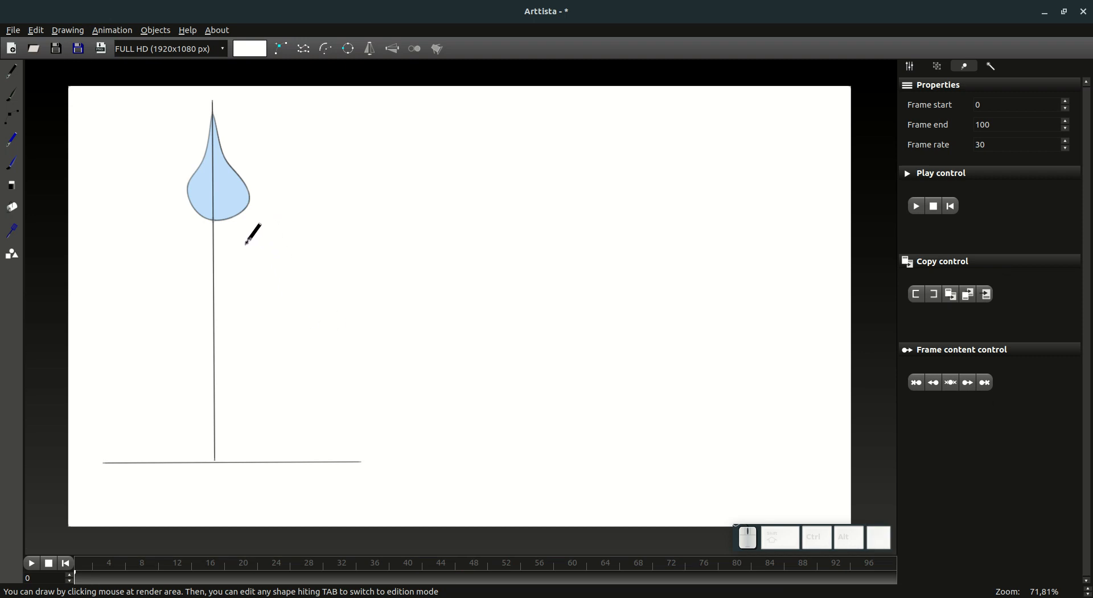
key("Tab")
double_click(249, 204)
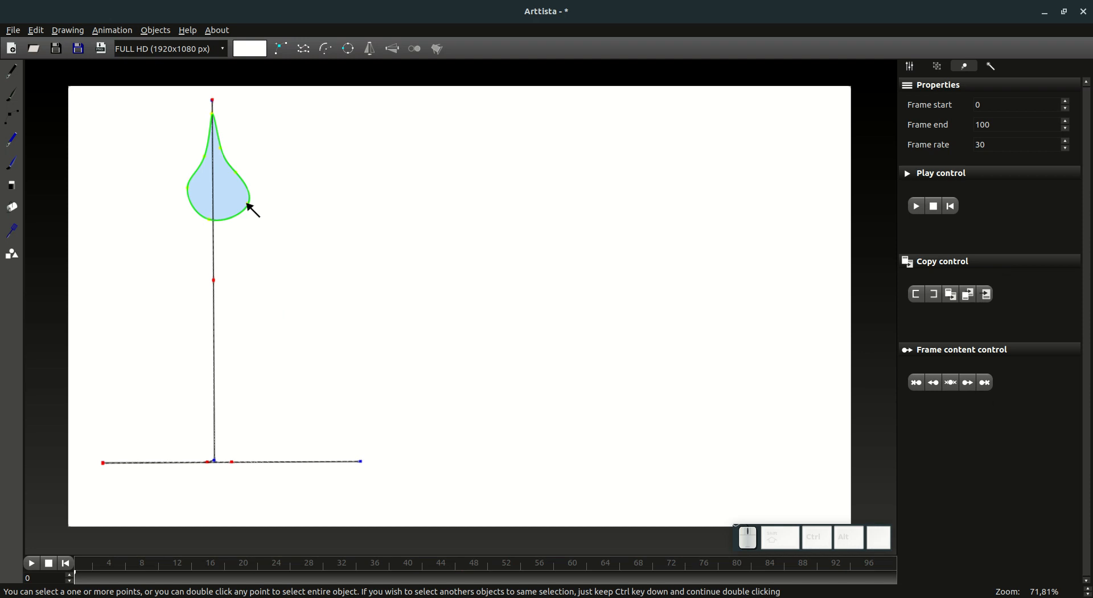
key("Right")
key("g")
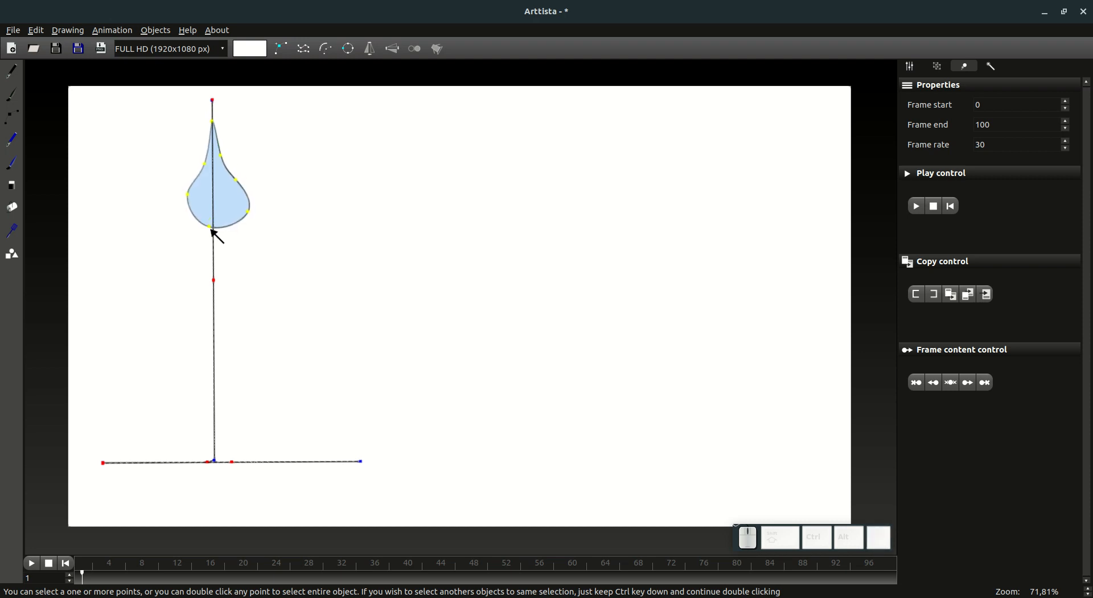
left_click(214, 231)
Step: Move the drop further down along the guide line at frames 2 and 3
double_click(215, 230)
key("g")
left_click(215, 244)
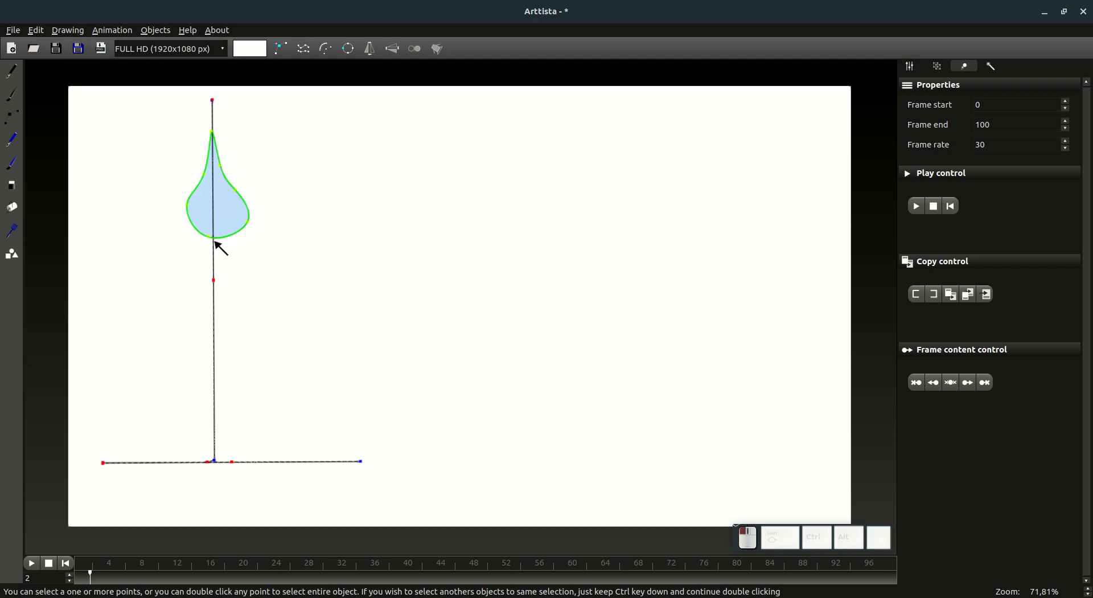
left_click(99, 578)
key("g")
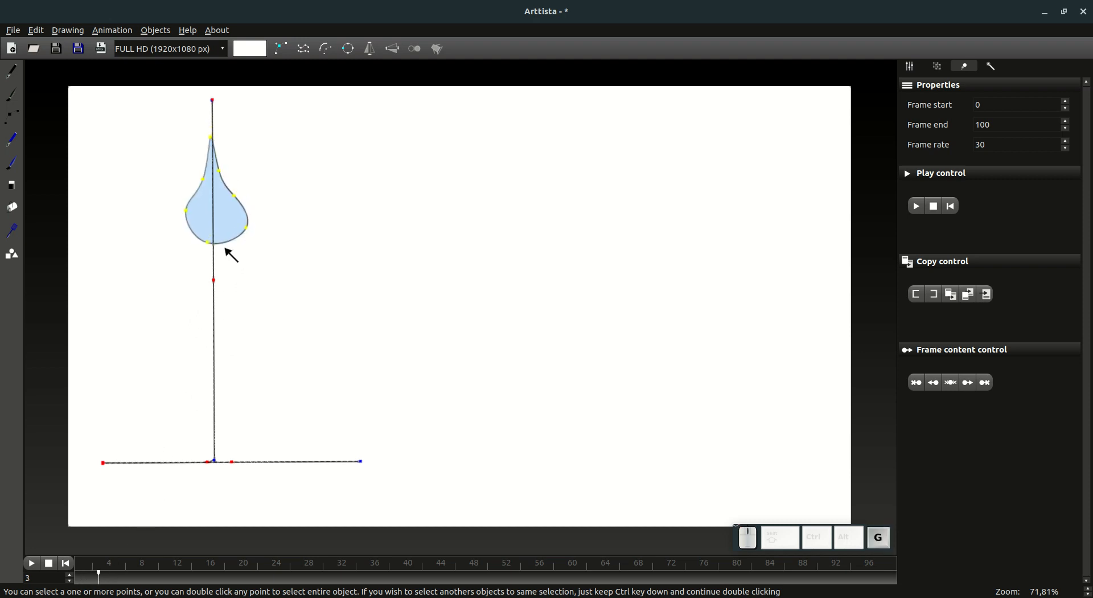
left_click(230, 264)
Step: Lower the drop along the guide line at frames 4 and 5
left_click(107, 578)
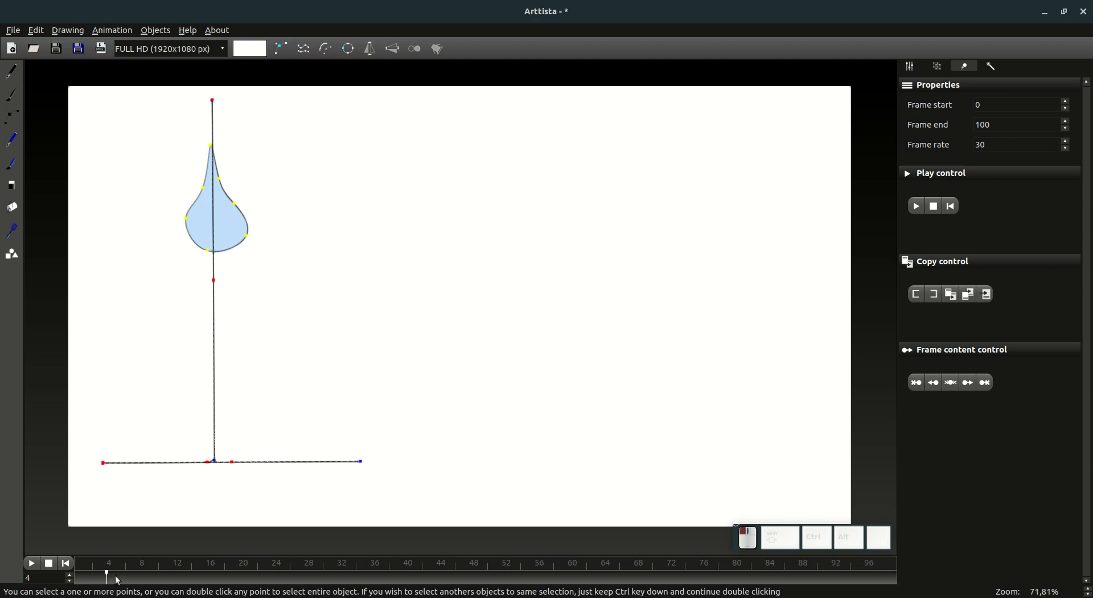
key("g")
left_click(227, 280)
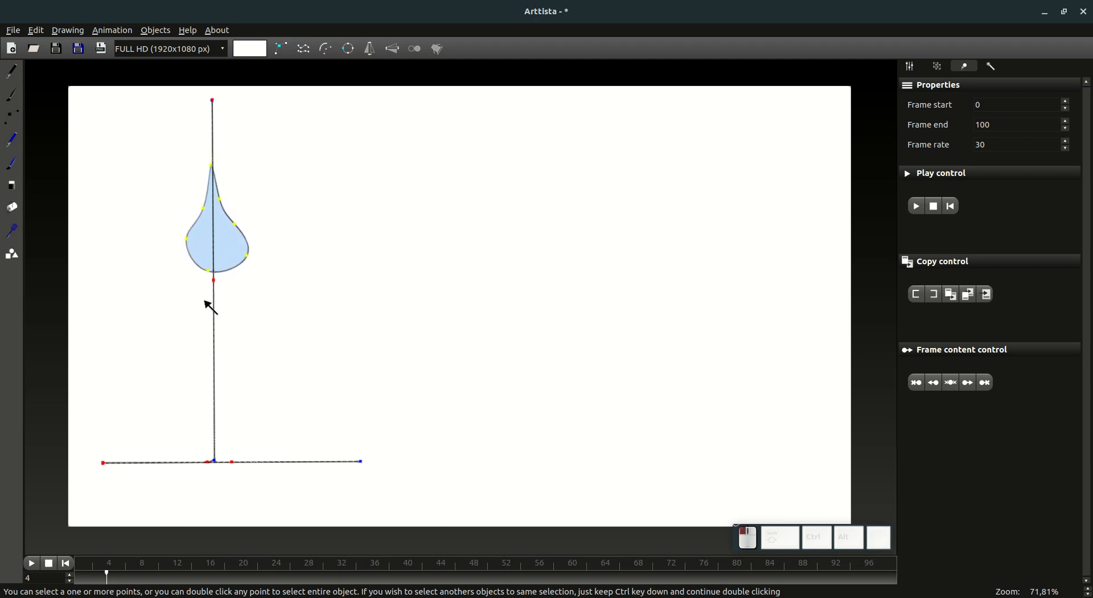
key("g")
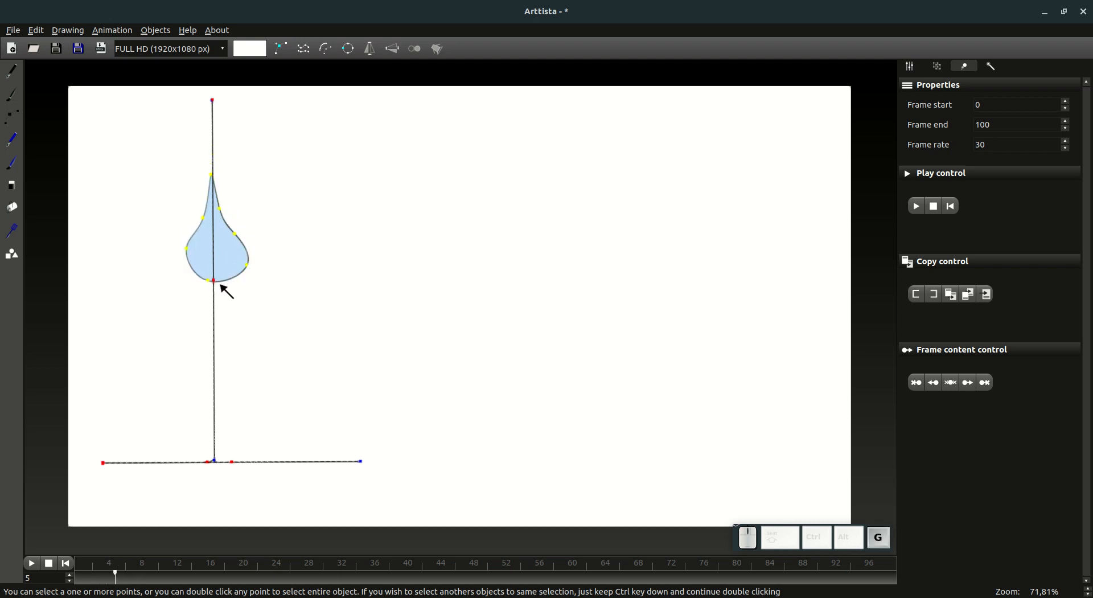
left_click(223, 299)
Step: Lower the drop along the guide line at frames 6 and 7, using larger spacing at frame 7
left_click(131, 580)
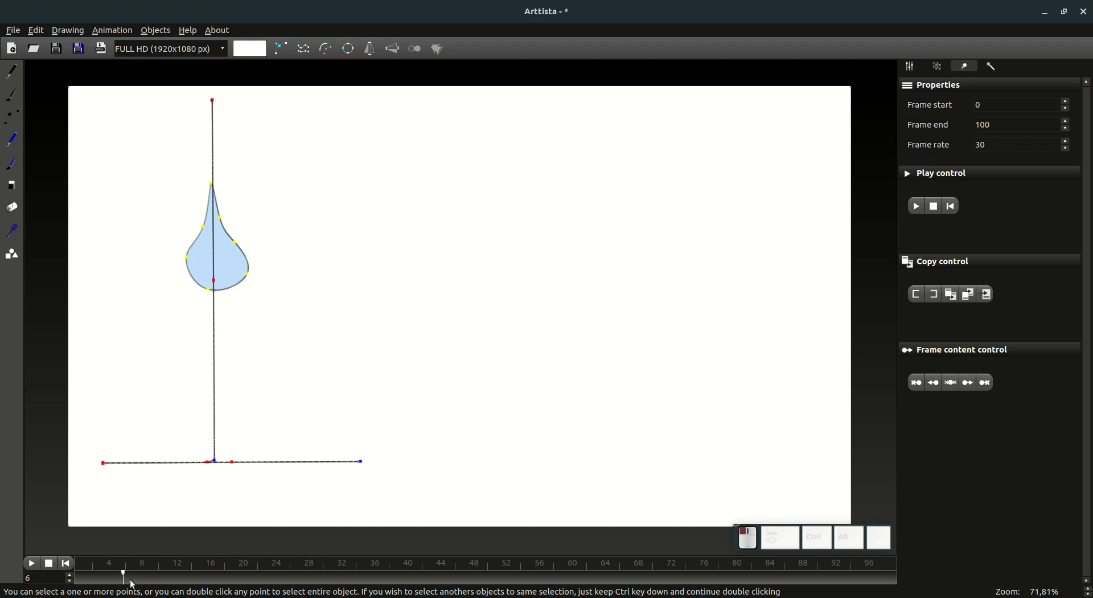
key("g")
left_click(230, 305)
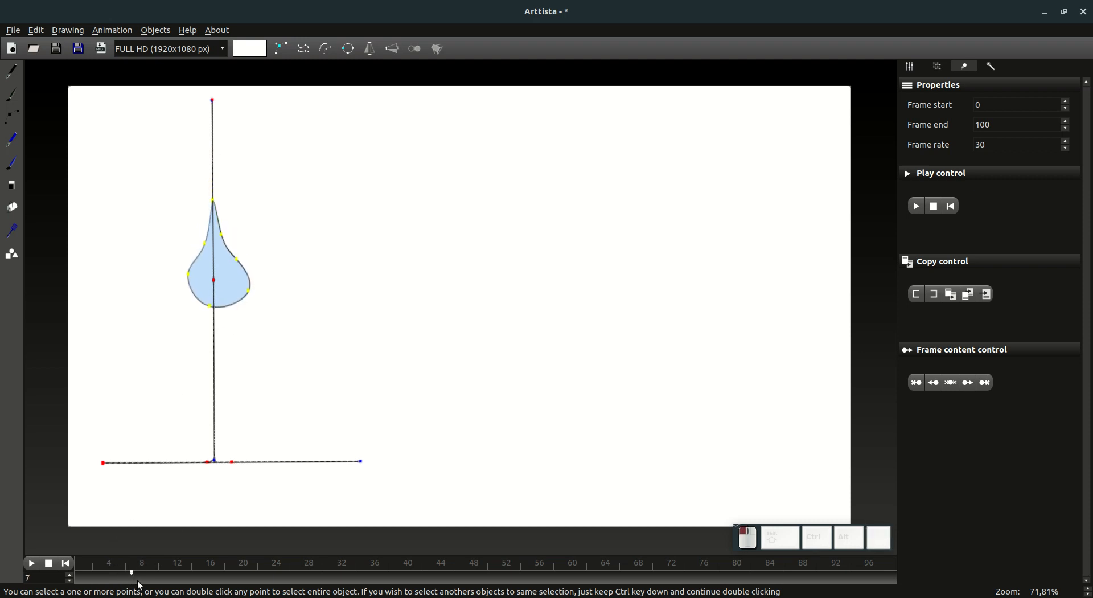
key("g")
left_click(229, 340)
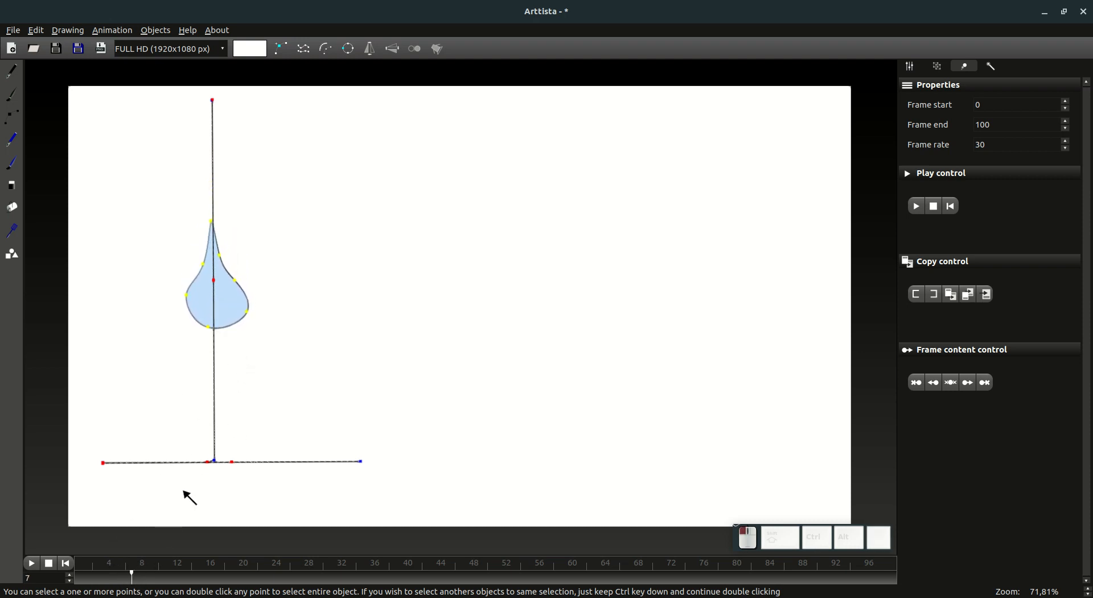
Step: Move the drop further down the guide line at frames 8 and 9
left_click(141, 576)
key("g")
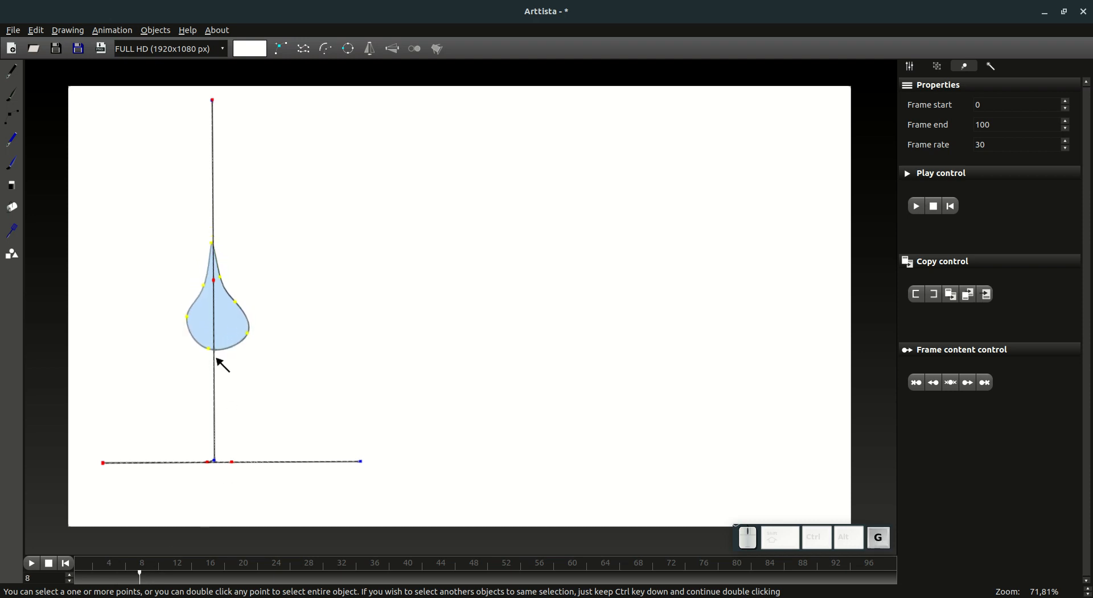
left_click(224, 369)
left_click(156, 578)
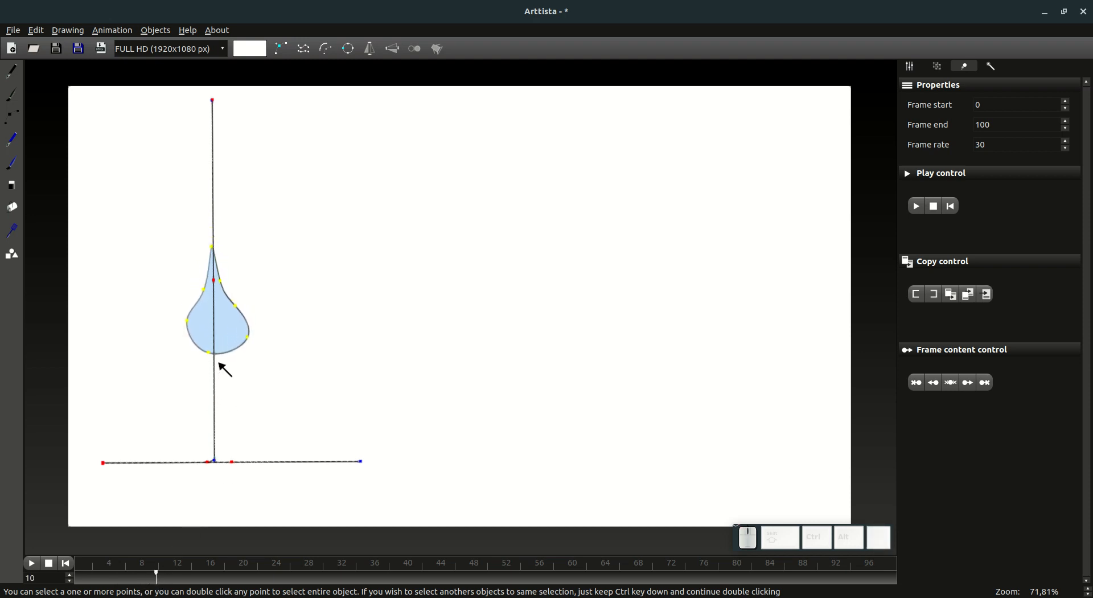
left_click(149, 585)
key("g")
left_click(226, 403)
Step: Move the drop down toward the ground line at frames 10 and 11
left_click(166, 576)
left_click(158, 586)
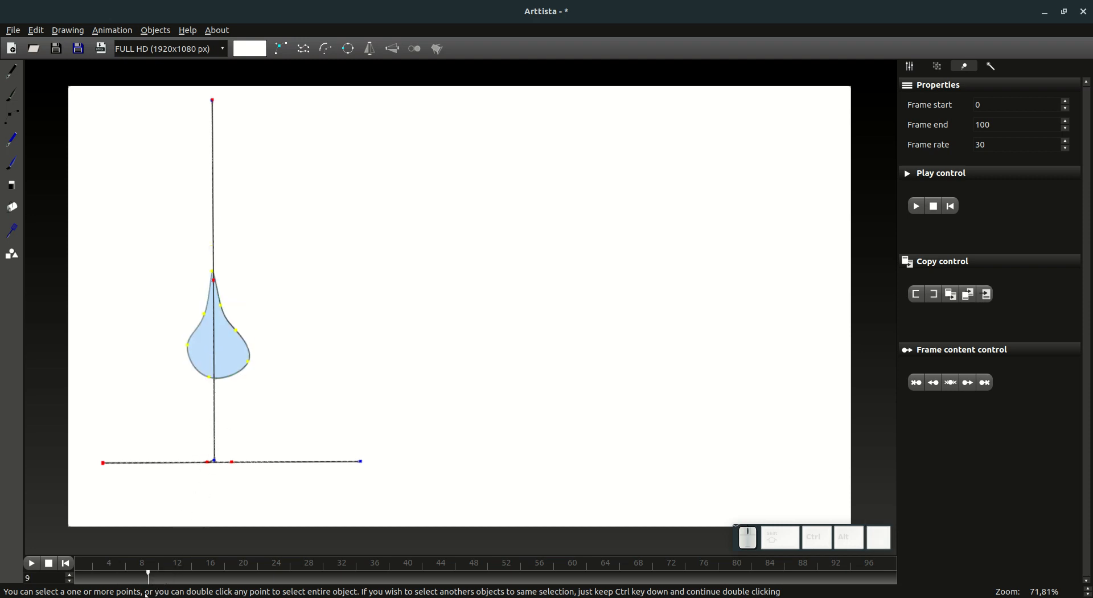
left_click(159, 581)
key("g")
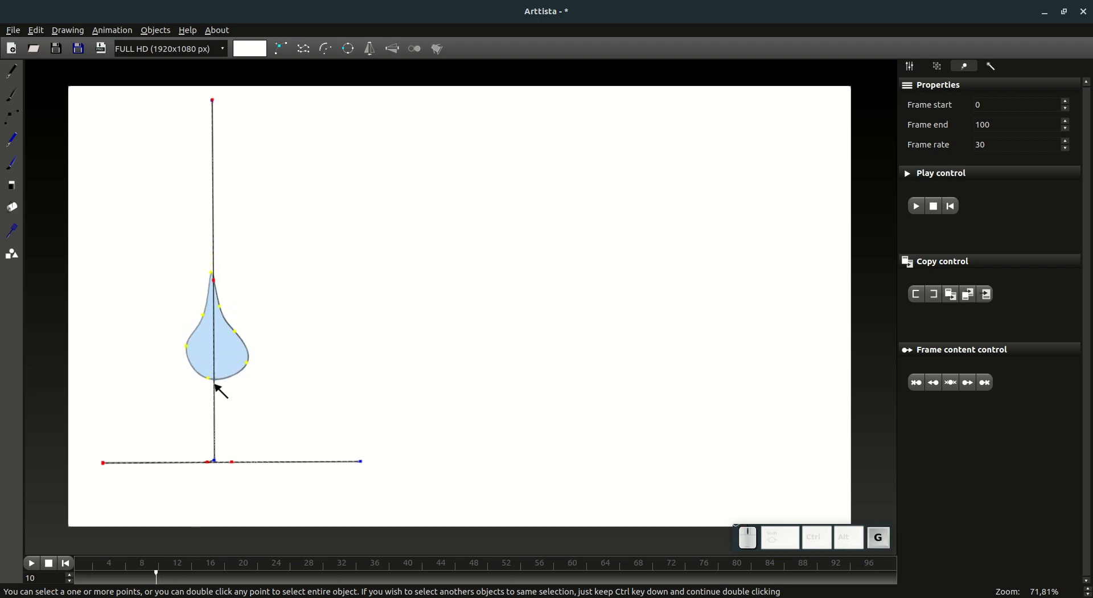
left_click(221, 398)
left_click(166, 577)
key("g")
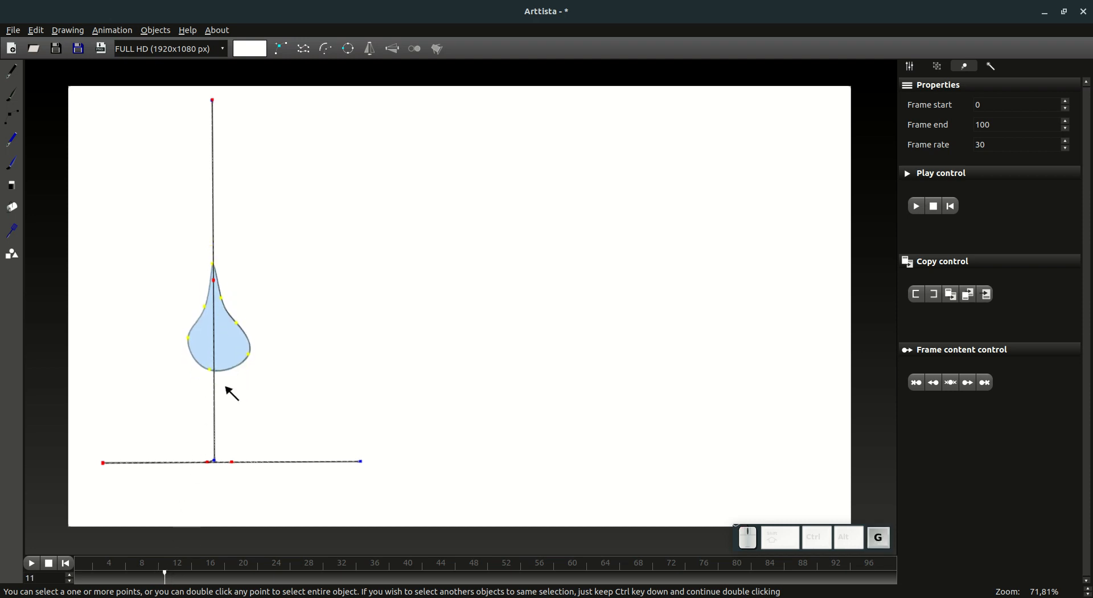
left_click(229, 420)
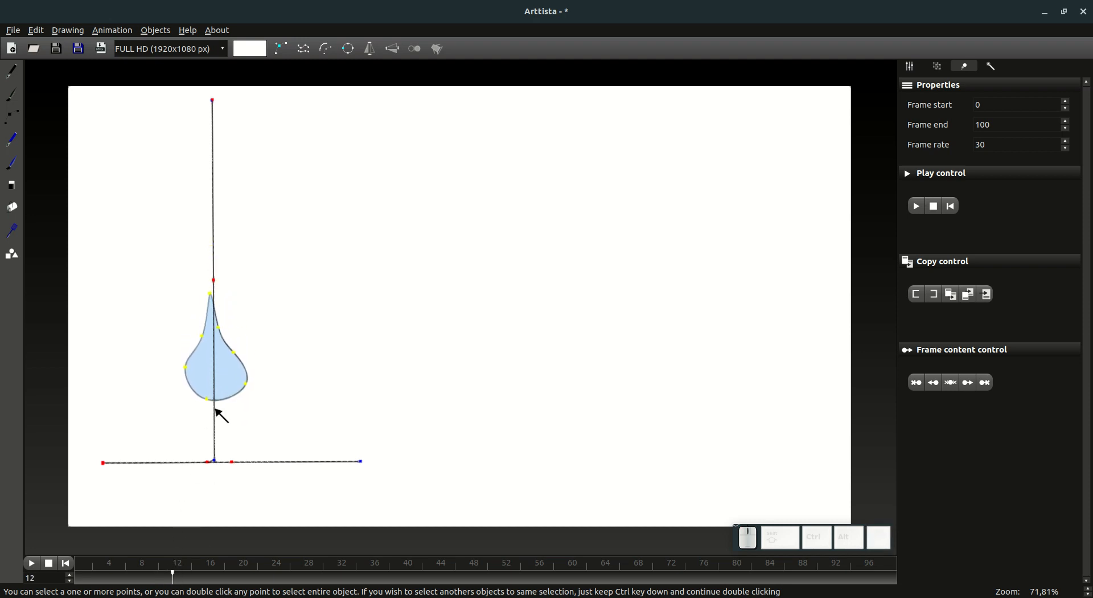
Step: Move the drop further down the guide line at frames 12 and 13
key("g")
left_click(228, 446)
left_click(187, 579)
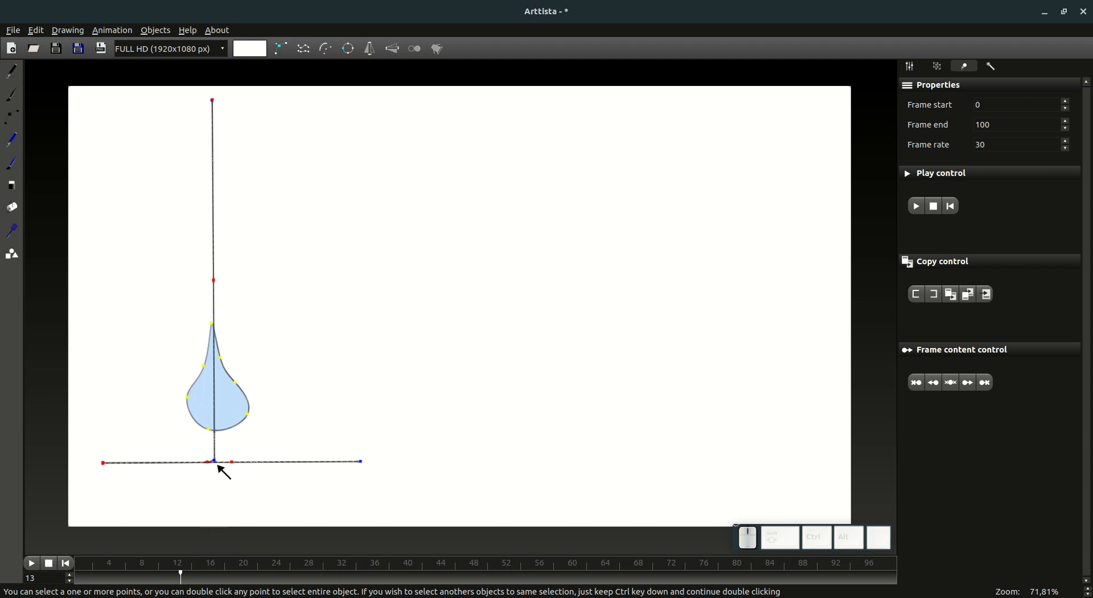
key("g")
left_click(227, 452)
Step: Lower the drop at frame 14 until its base touches the ground line
left_click(194, 579)
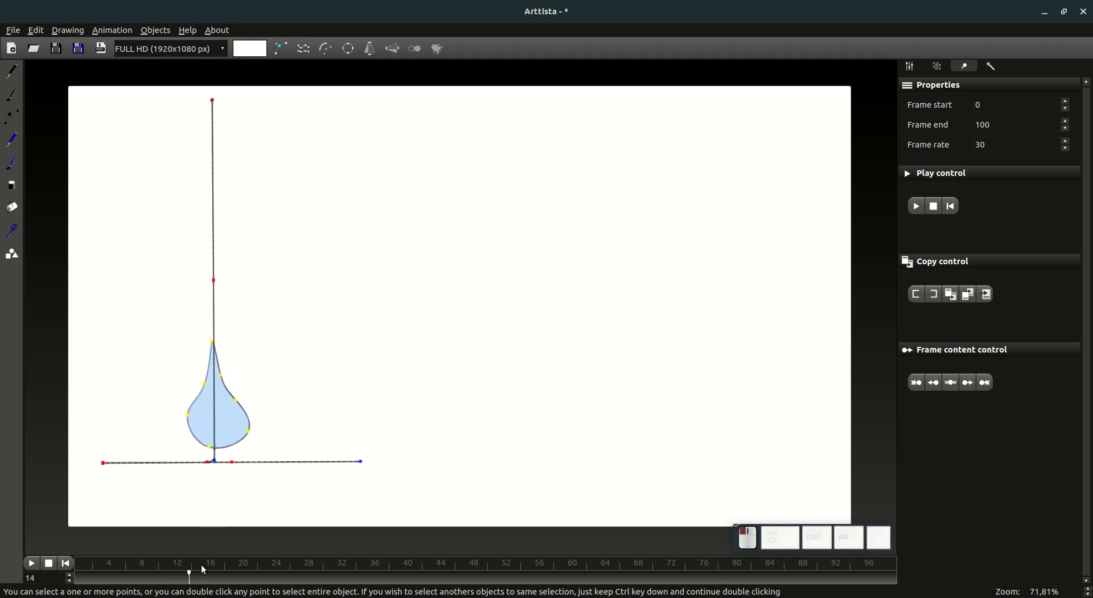
key("g")
left_click(233, 469)
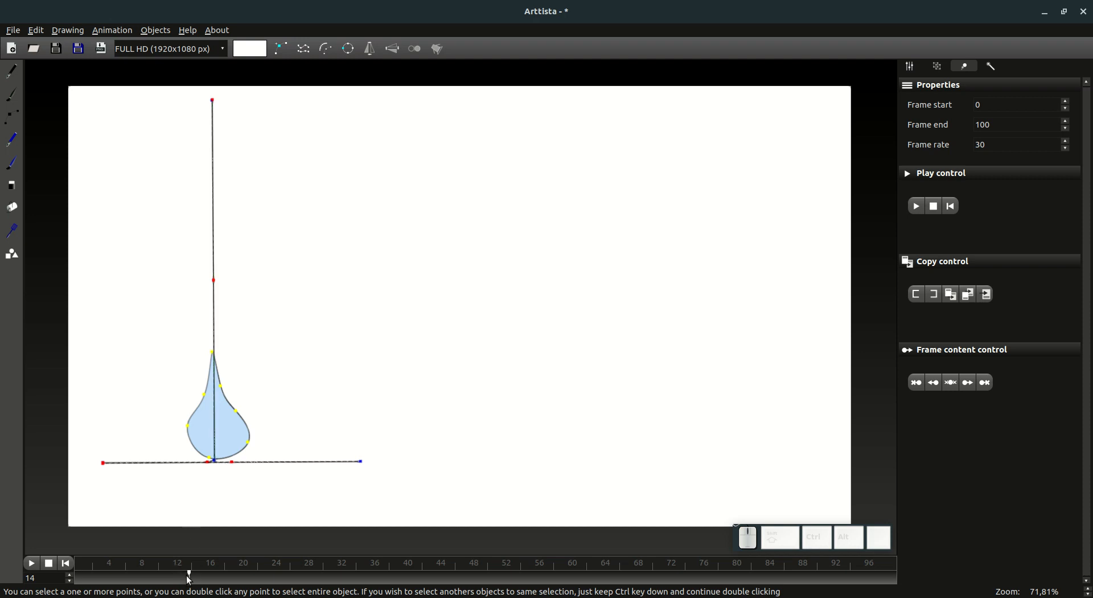
mouse_move(191, 582)
left_mouse_down()
mouse_move(93, 580)
mouse_move(192, 585)
left_mouse_up()
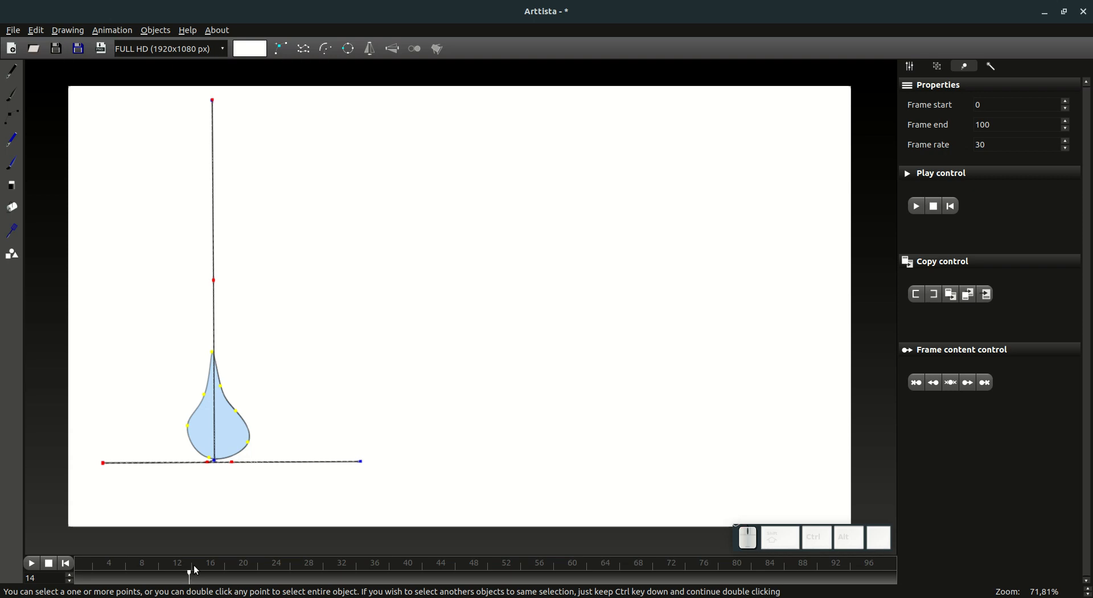
Step: Save the drawing as yp.art in the Arttista documents folder, replacing the existing file
left_click(56, 49)
left_click(512, 237)
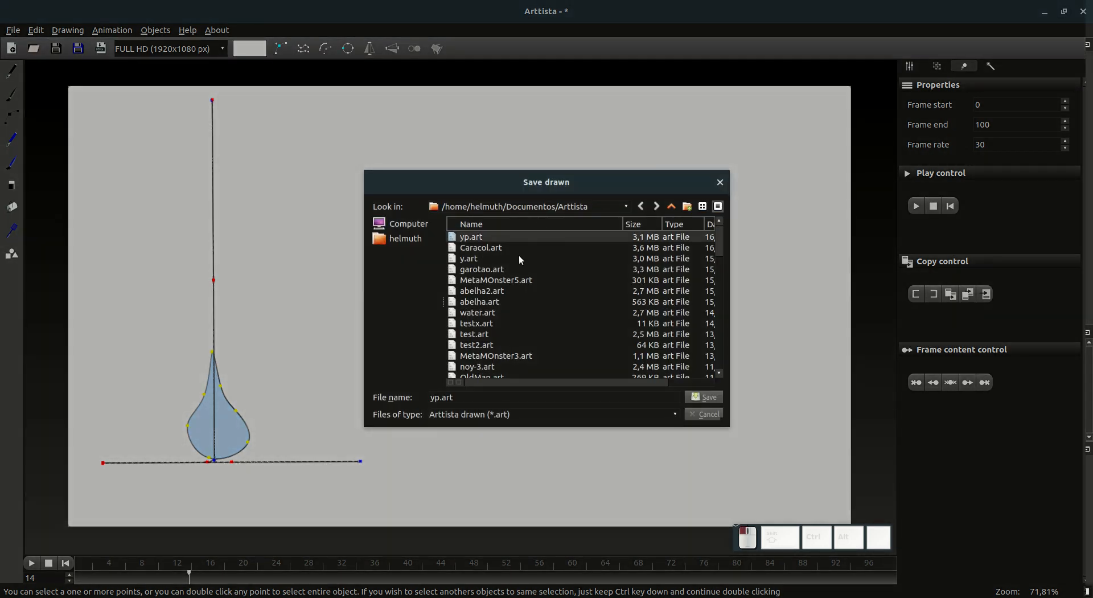
left_click(704, 397)
left_click(621, 330)
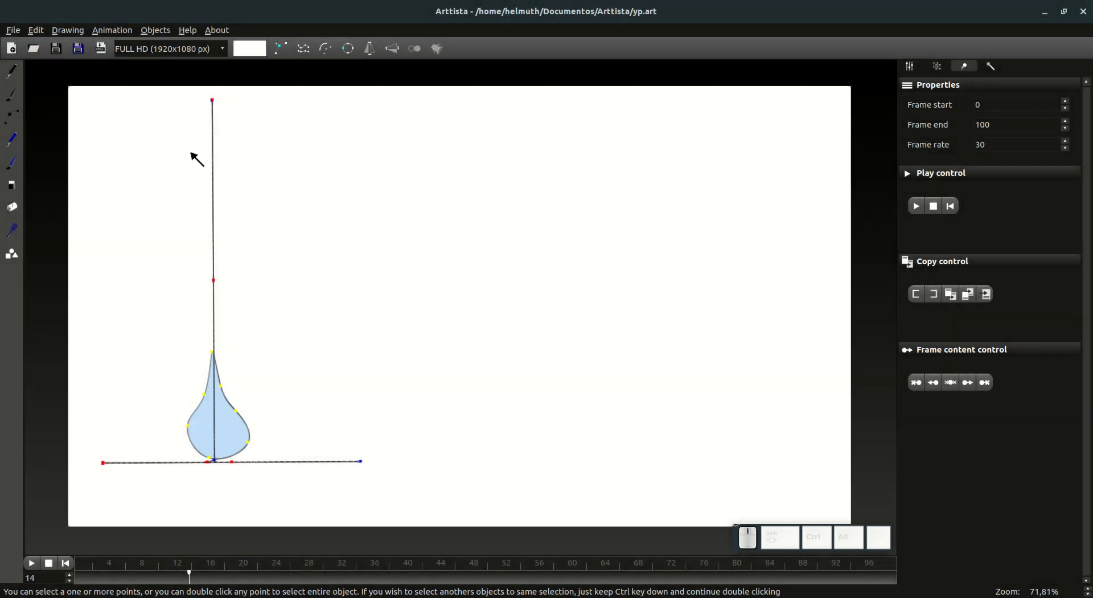
Step: Scrub the timeline past frame 14 and, at frame 32, pull the drop's right shoulder point outward
left_click(12, 116)
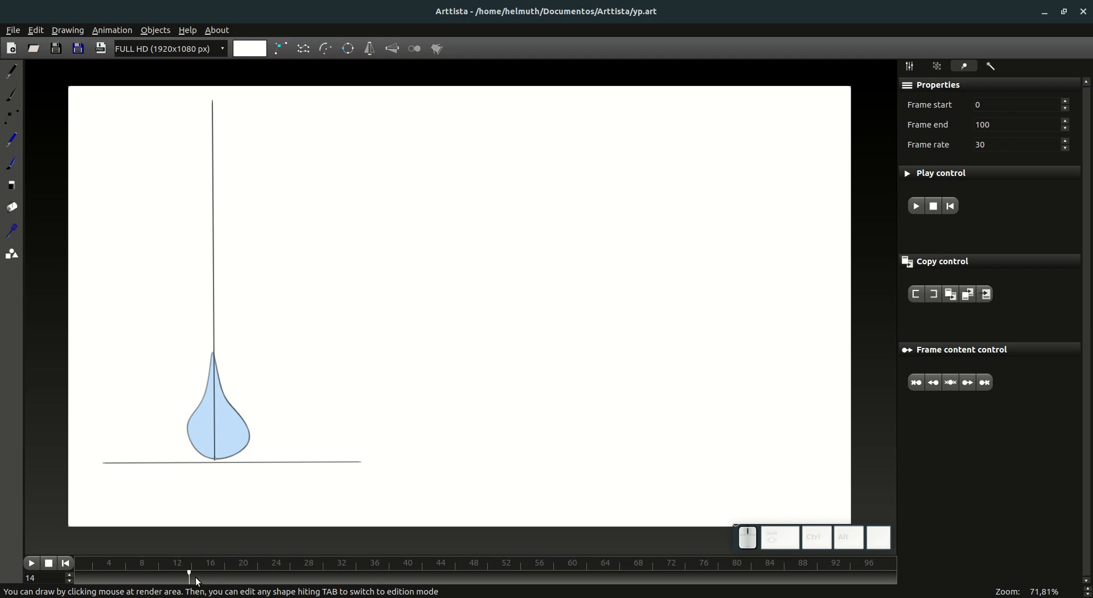
left_click_drag(198, 582, 344, 590)
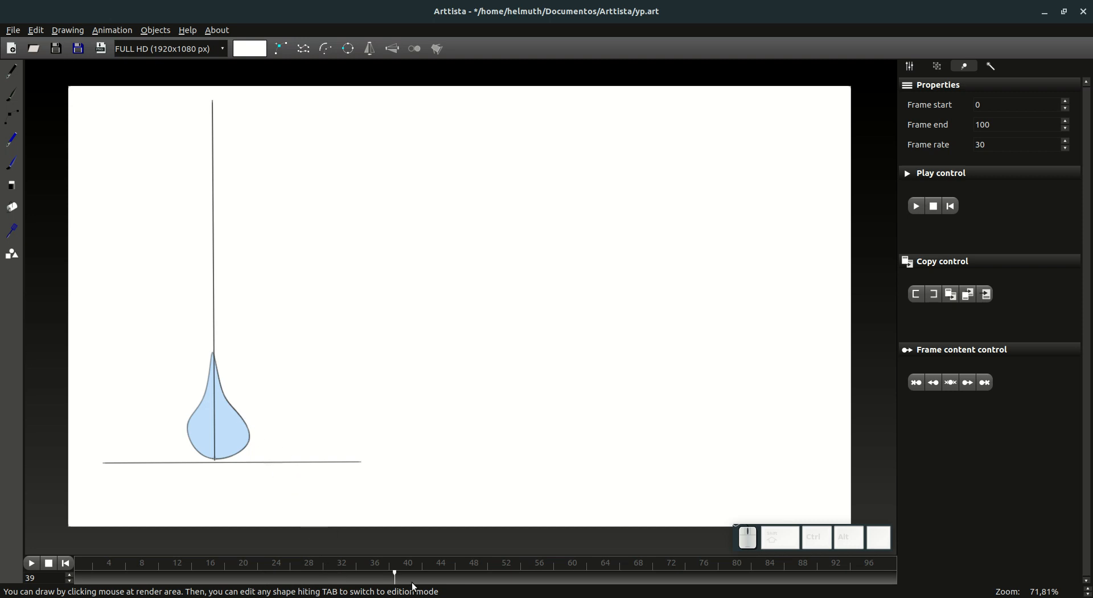
left_click_drag(414, 587, 440, 587)
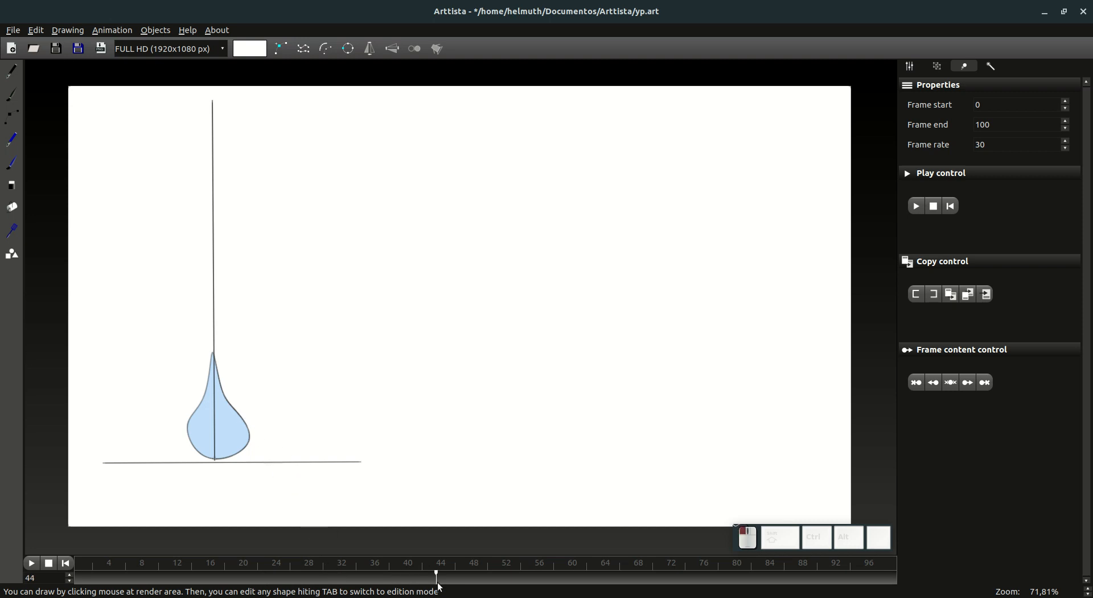
left_click(340, 578)
left_click(12, 120)
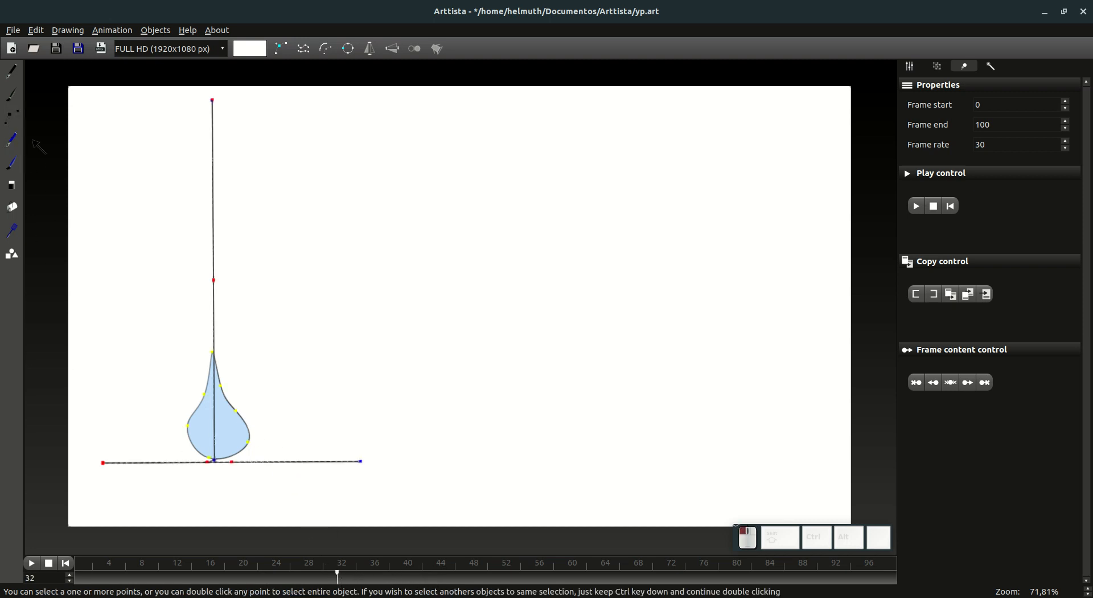
left_click_drag(236, 410, 256, 408)
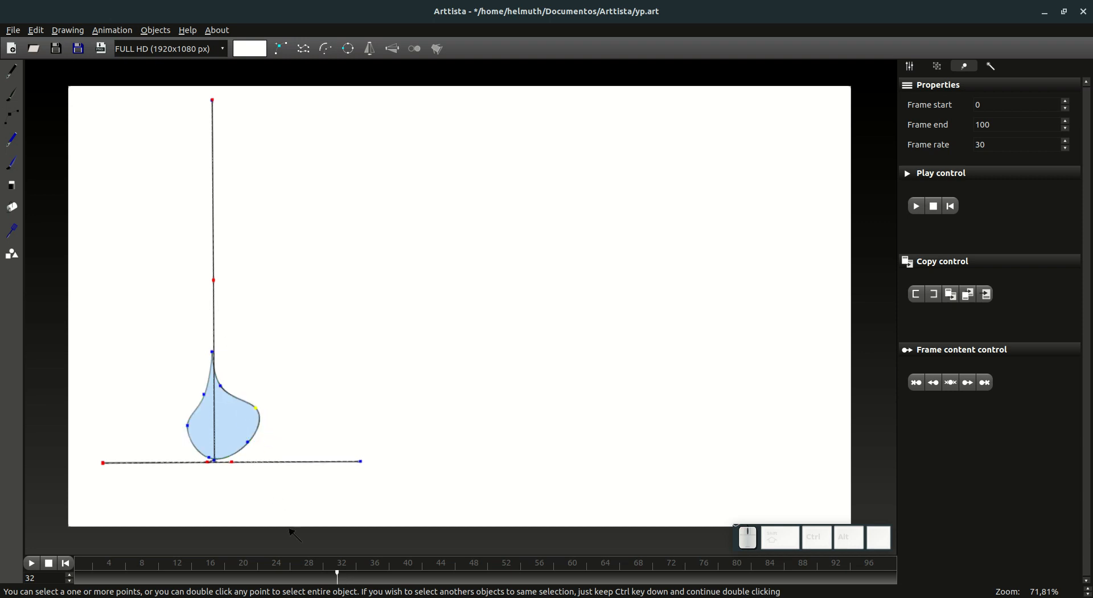
Step: Compare the drop's right shoulder at frames 33, 30 and 32
left_click(353, 582)
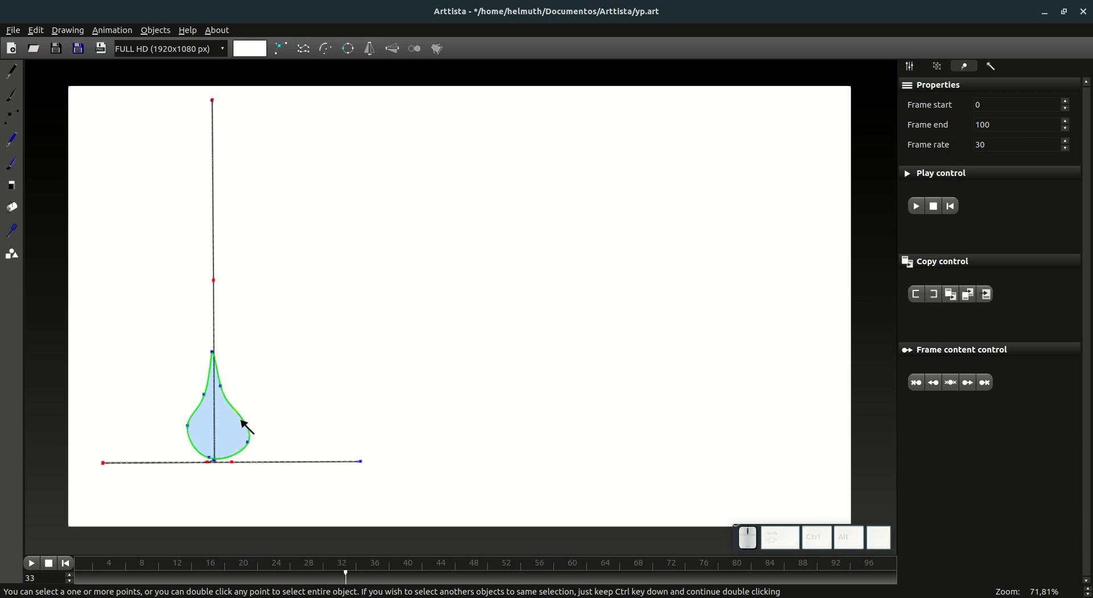
left_click(322, 579)
left_click(236, 411)
left_click(338, 578)
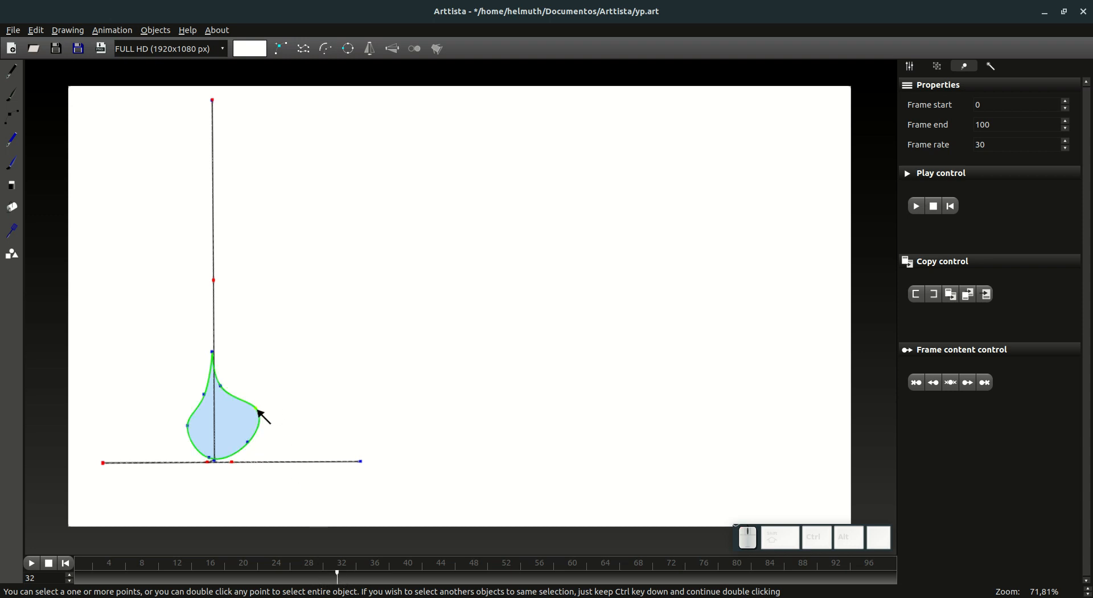
left_click(256, 410)
Step: Go back to frame 14 and apply the frame content control to the frames that follow
left_click(223, 578)
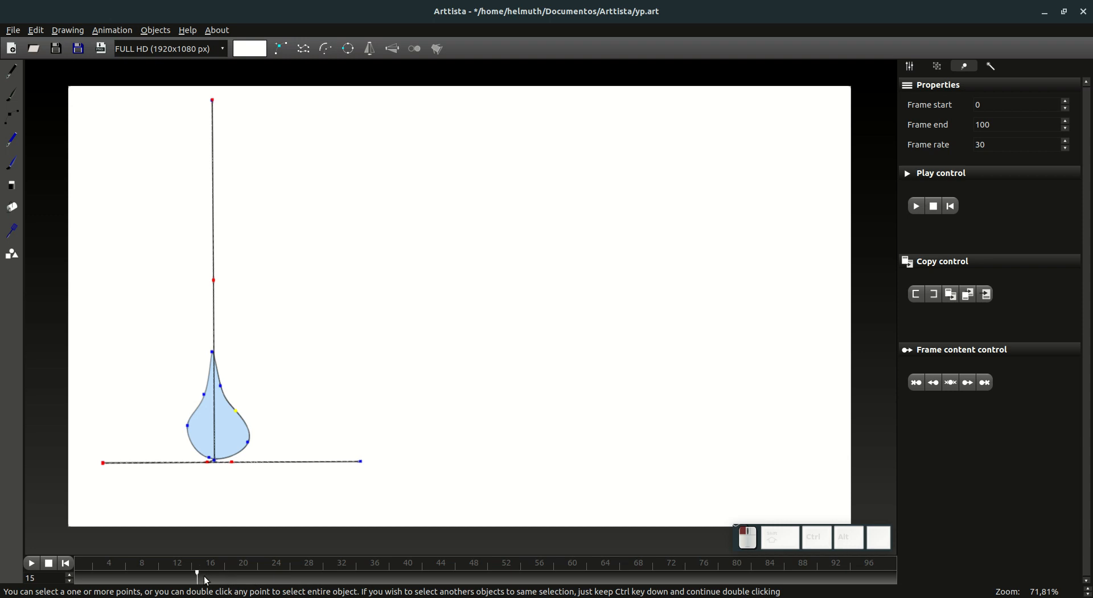
mouse_move(203, 576)
left_mouse_down()
mouse_move(182, 575)
mouse_move(195, 578)
left_mouse_up()
left_click(251, 442)
mouse_move(917, 378)
left_click(970, 384)
Step: Squash the drop at frame 16 by lowering its tip, upper points and side points toward the ground line
left_click(206, 578)
left_click(227, 368)
left_click_drag(212, 353, 208, 459)
left_click(188, 439)
left_click(207, 457)
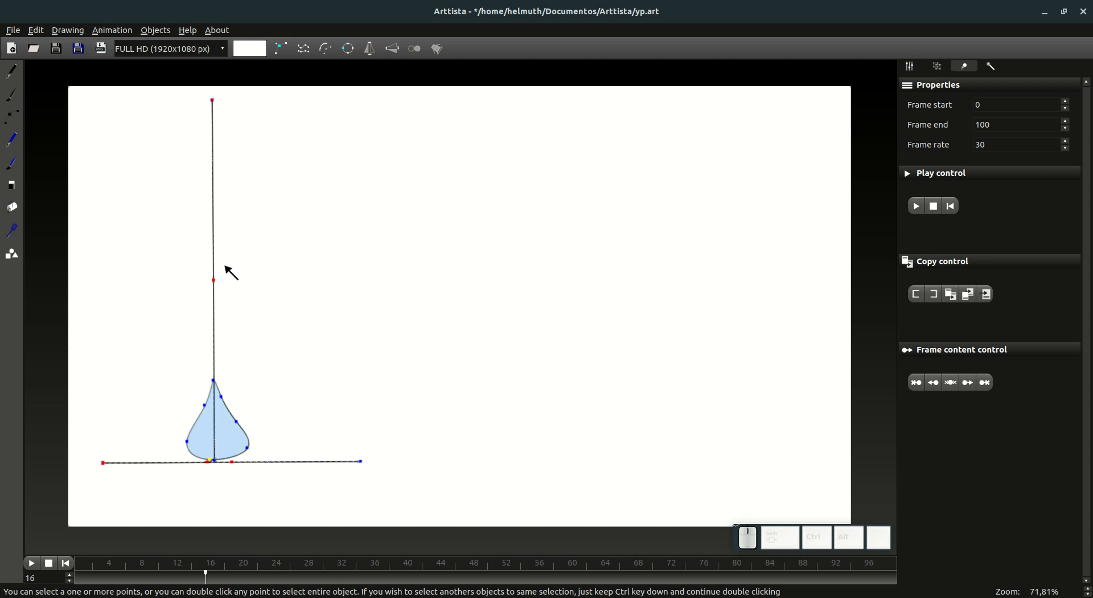
Step: Compare the drop's shape between frames 15 and 16
key("Left")
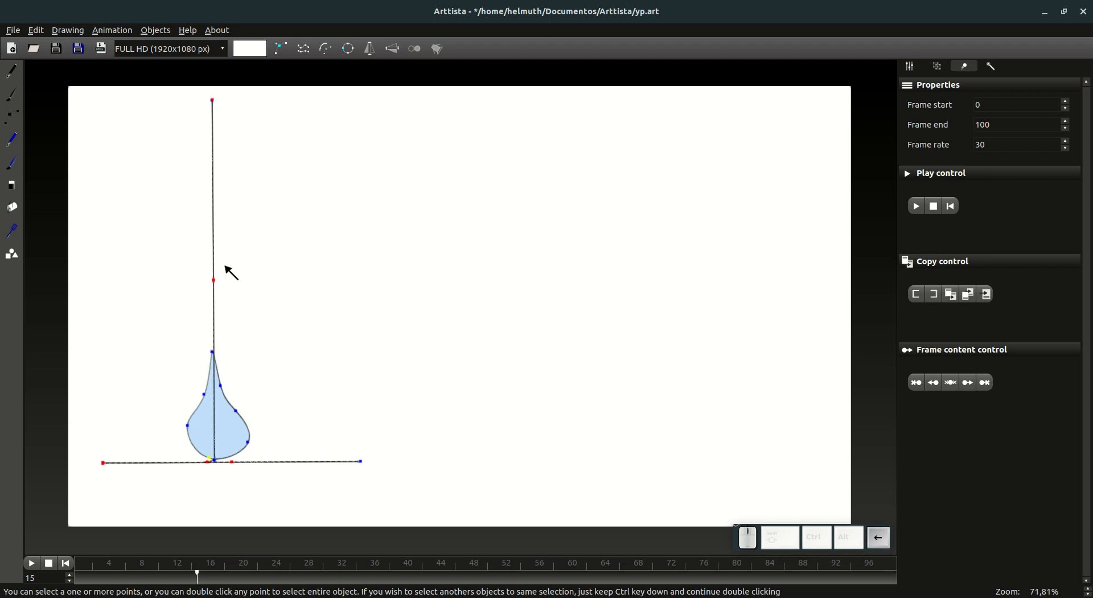
key("Right")
key("Left")
key("Right")
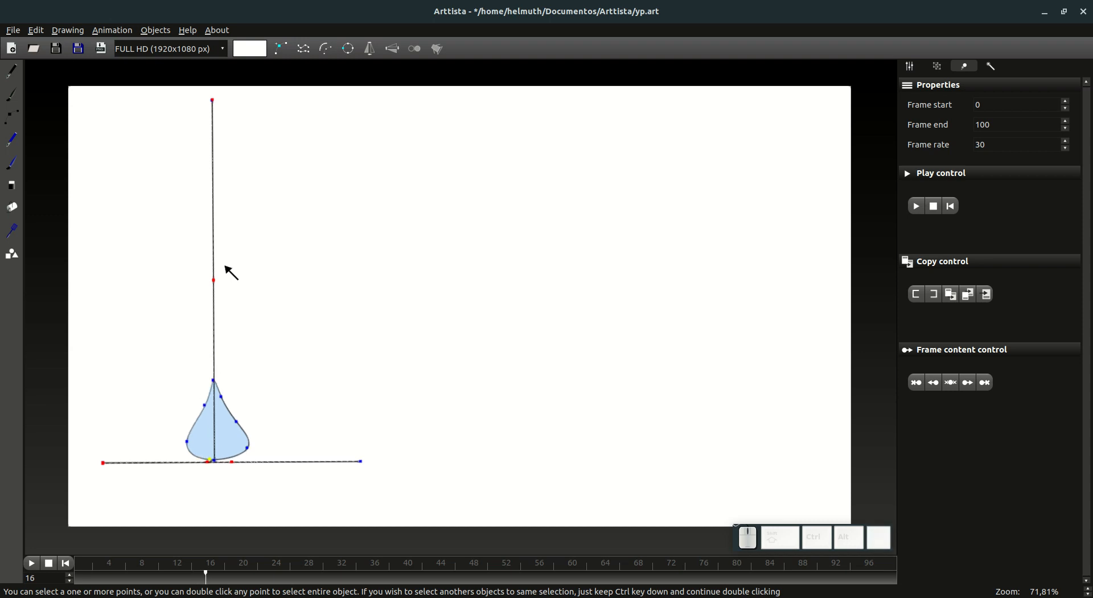
Step: Select the drop's two widest side points and lower them slightly at frame 17
left_click_drag(157, 427, 249, 452)
key("Left")
key("Right")
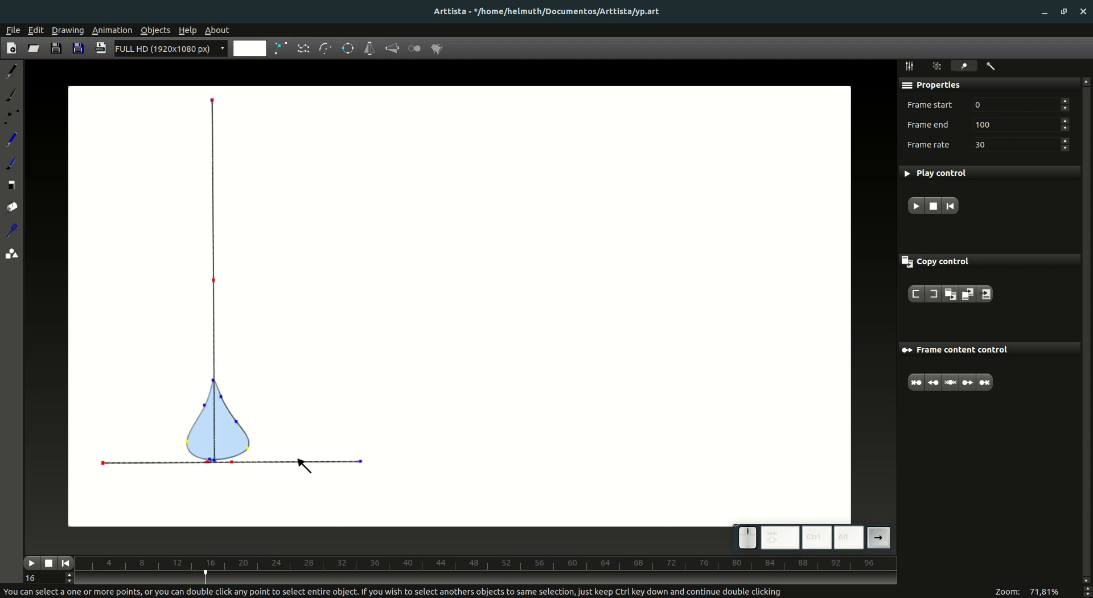
key("Right")
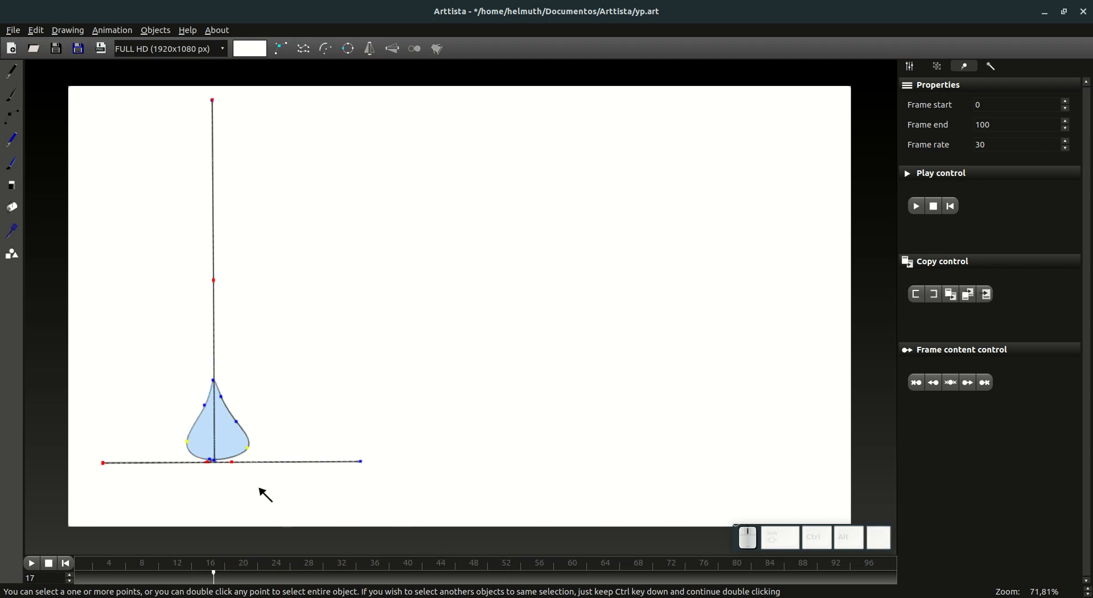
left_click(250, 452)
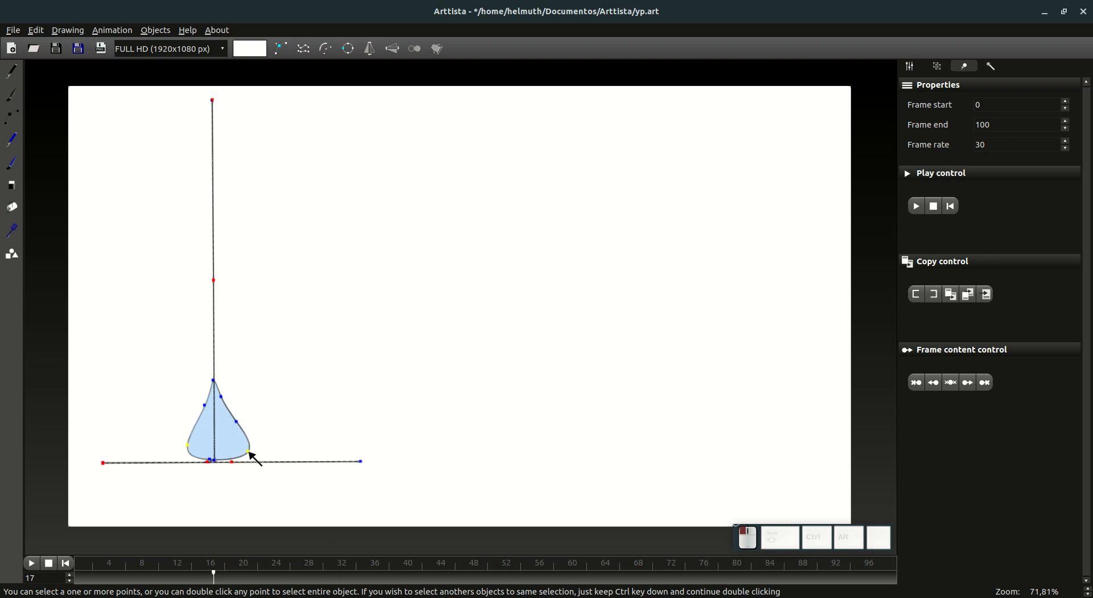
Step: Lower the drop's tip and upper points at frame 17 and set its base point on the ground line
left_click_drag(163, 360, 239, 416)
left_click_drag(213, 380, 219, 401)
left_click(224, 410, "ctrl")
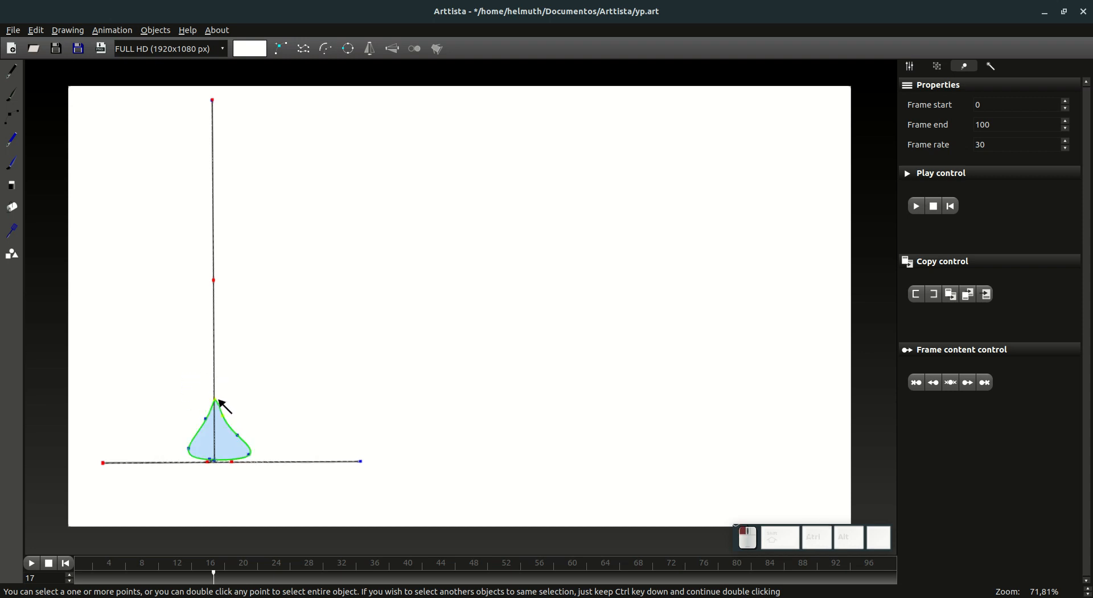
left_click(210, 461)
key("Left")
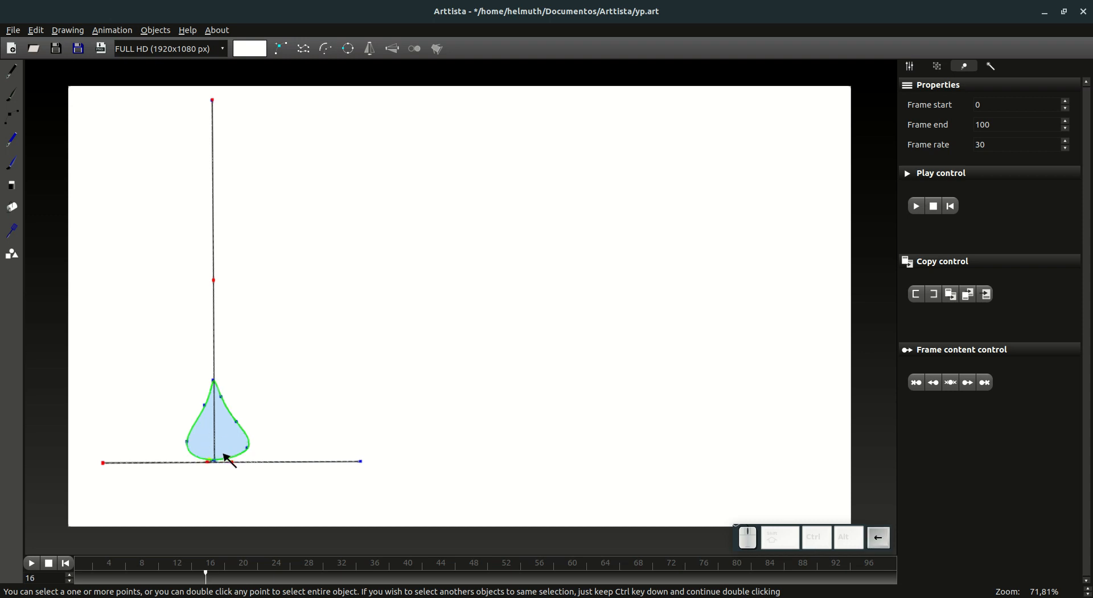
key("Right")
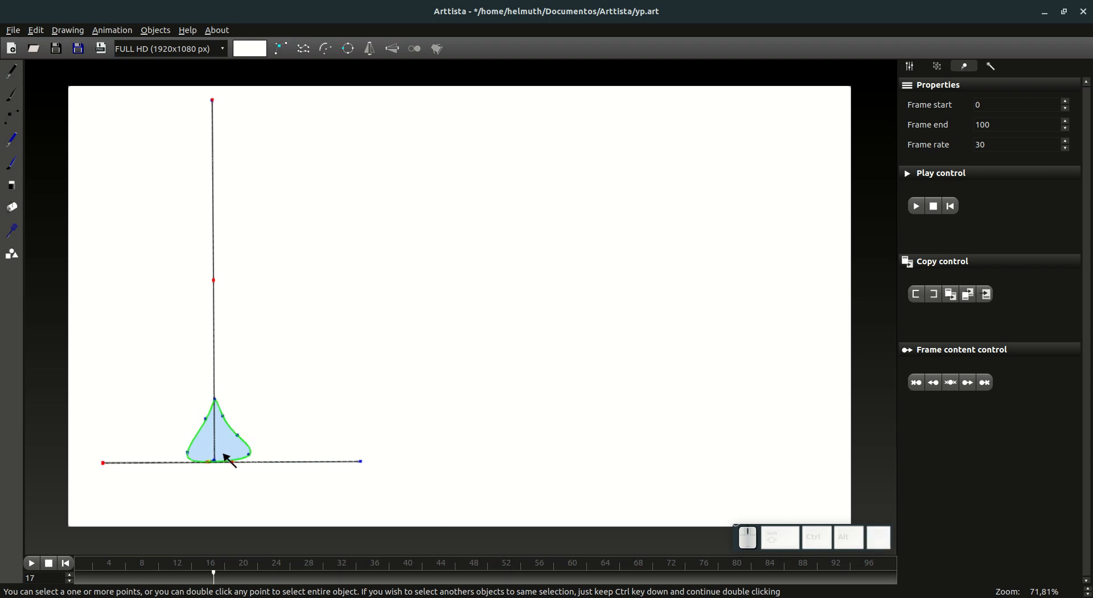
Step: At frame 18, lower the drop's tip and upper points and move both side points down toward the ground
key("Right")
left_click_drag(170, 383, 271, 423)
left_click_drag(217, 399, 216, 410)
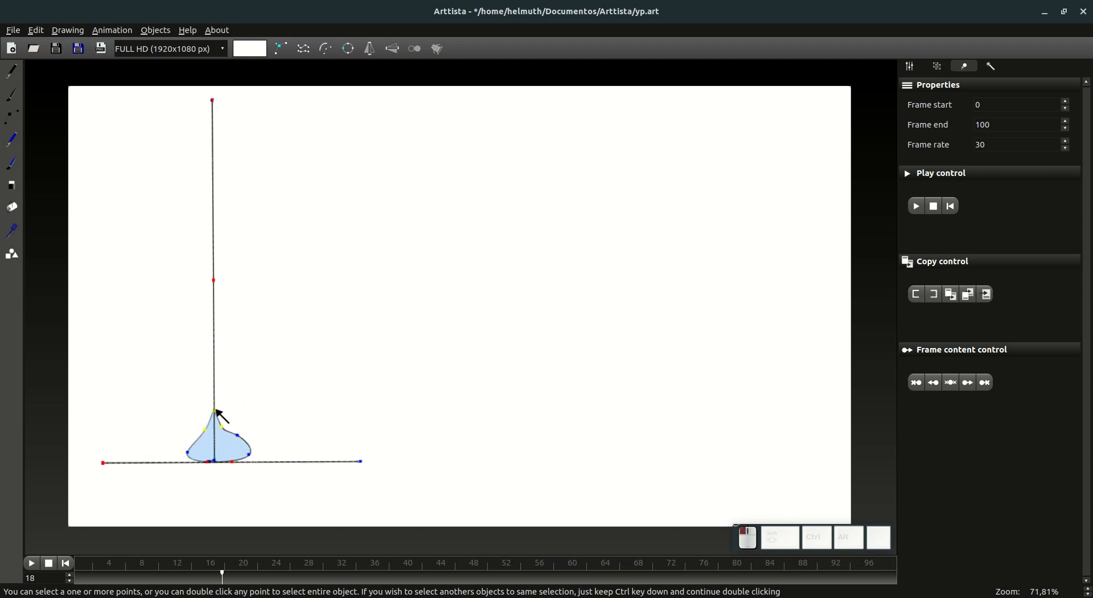
left_click(251, 459)
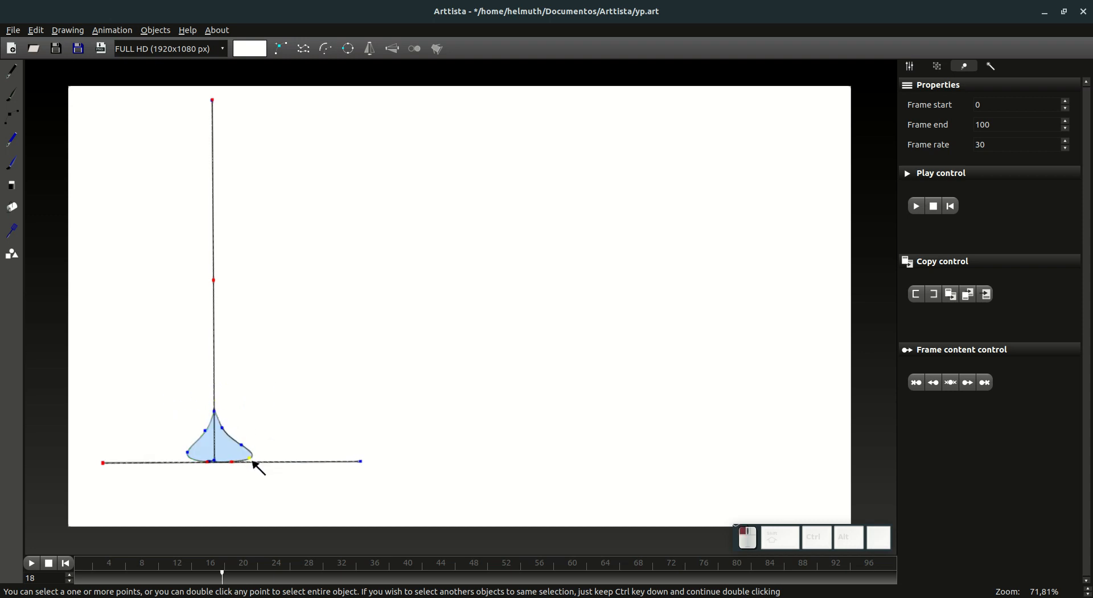
left_click_drag(189, 453, 186, 457)
Step: Lower the tip and upper points again at frame 18, and bring the right shoulder point down near the ground
left_click_drag(179, 398, 216, 426)
left_click(242, 445, "ctrl")
left_click(244, 454)
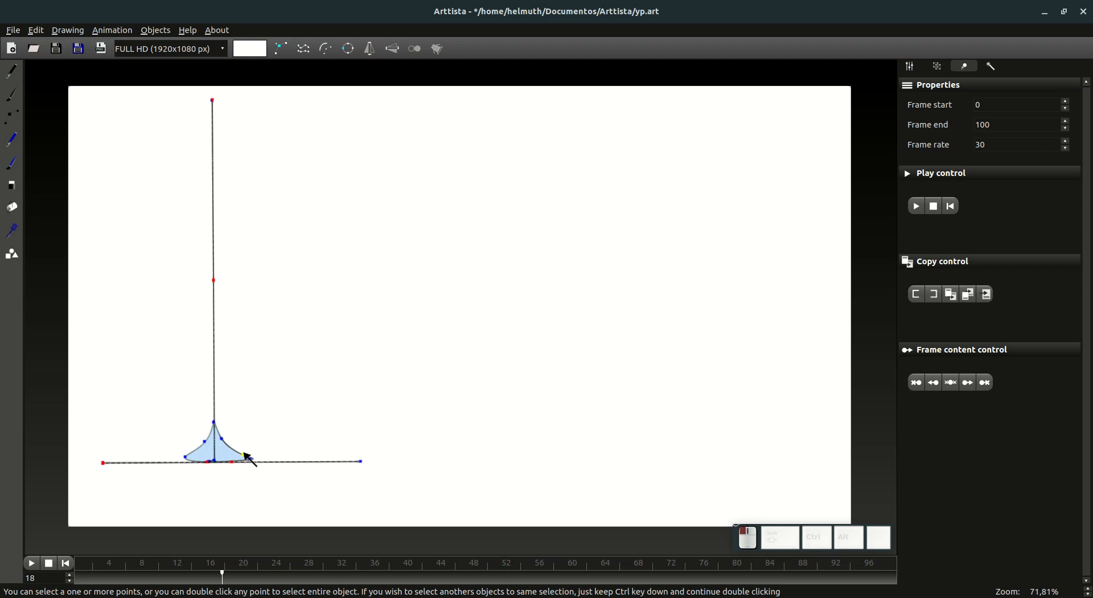
Step: Compare the drop's shape between frames 17 and 18, with and without its edit points
key("Tab")
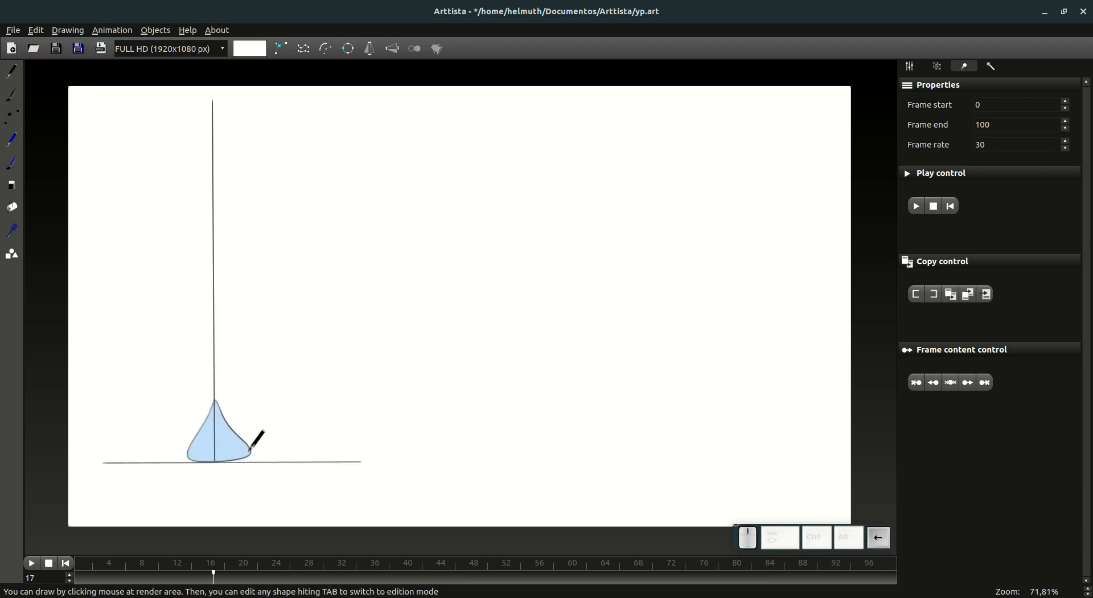
key("Tab")
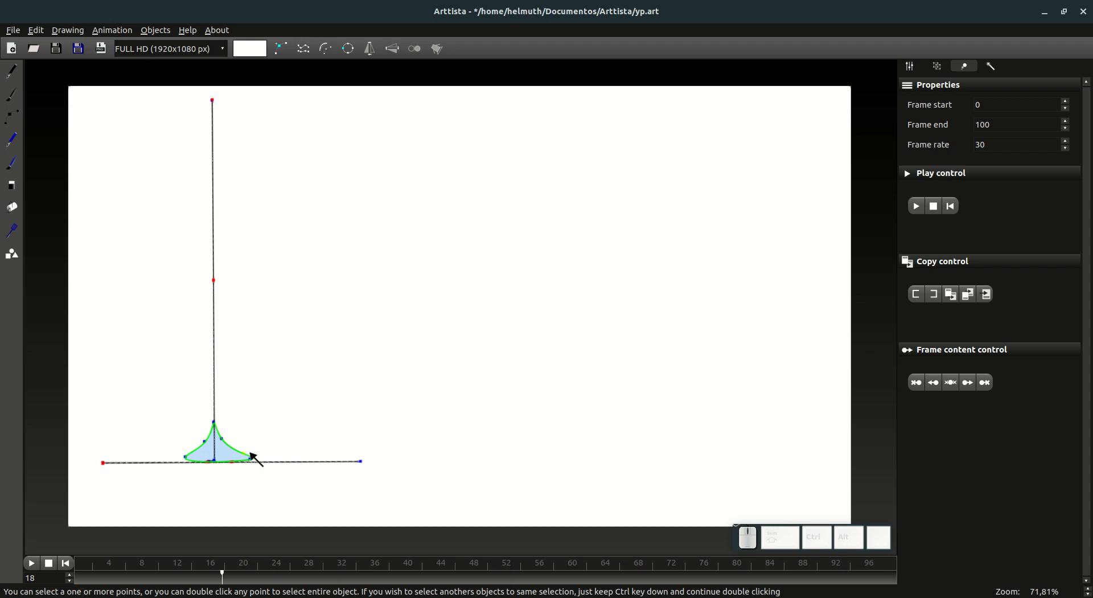
key("Left")
key("Right")
key("Left")
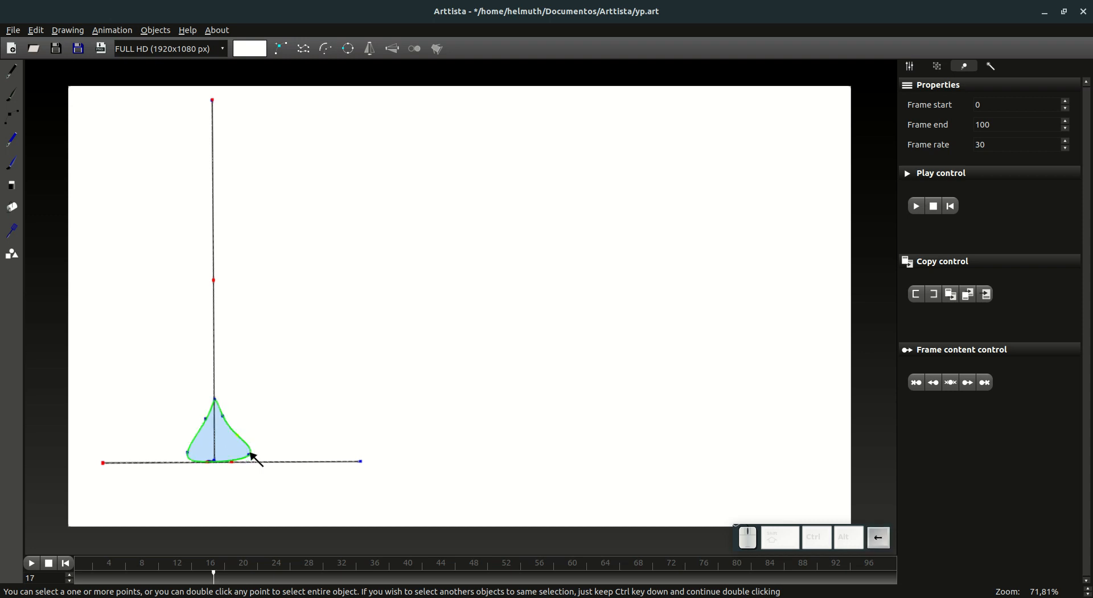
key("Right")
key("Right")
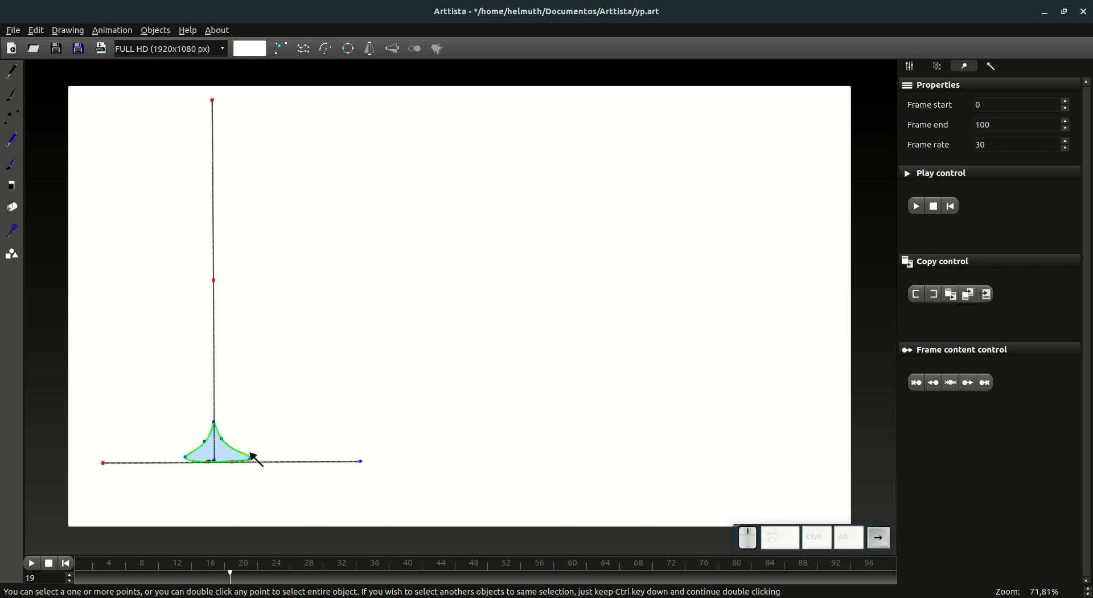
Step: Reshape the drop into a low rounded mound at frame 19 by spreading its upper points and lowering the tip
left_click(203, 443)
left_click_drag(204, 442, 187, 460)
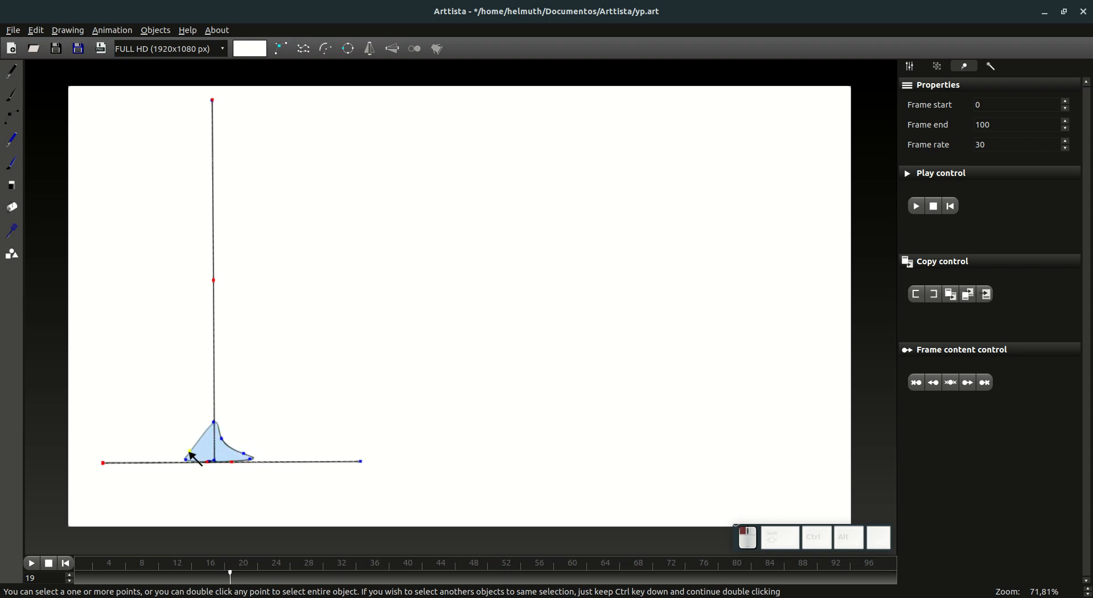
double_click(192, 452)
left_click_drag(243, 455, 217, 447)
Step: Compare the drop's shape between frames 18 and 19
key("Left")
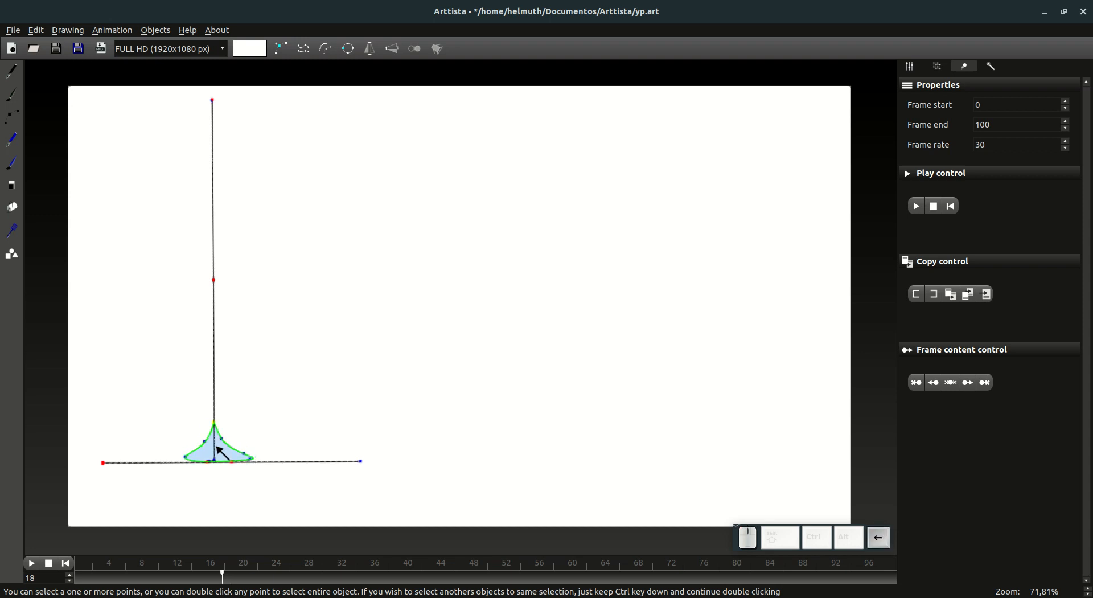
key("Right")
key("Left")
key("Right")
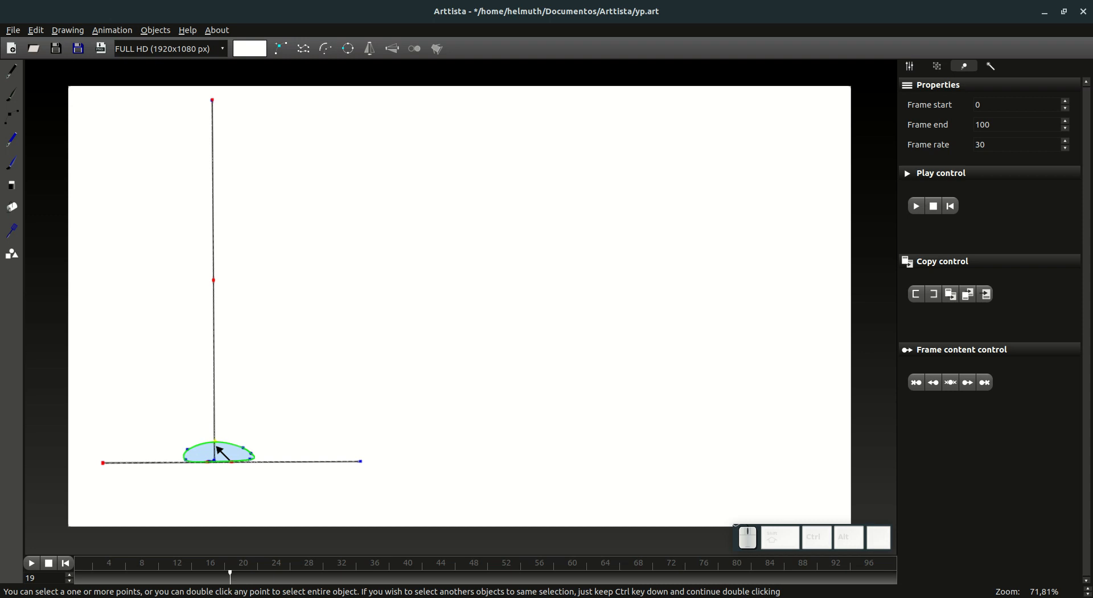
key("Left")
key("Right")
key("Right")
Step: Flatten the mound at frame 20 by lowering its top and upper side points
left_click_drag(131, 416, 214, 449)
left_click(188, 450, "ctrl")
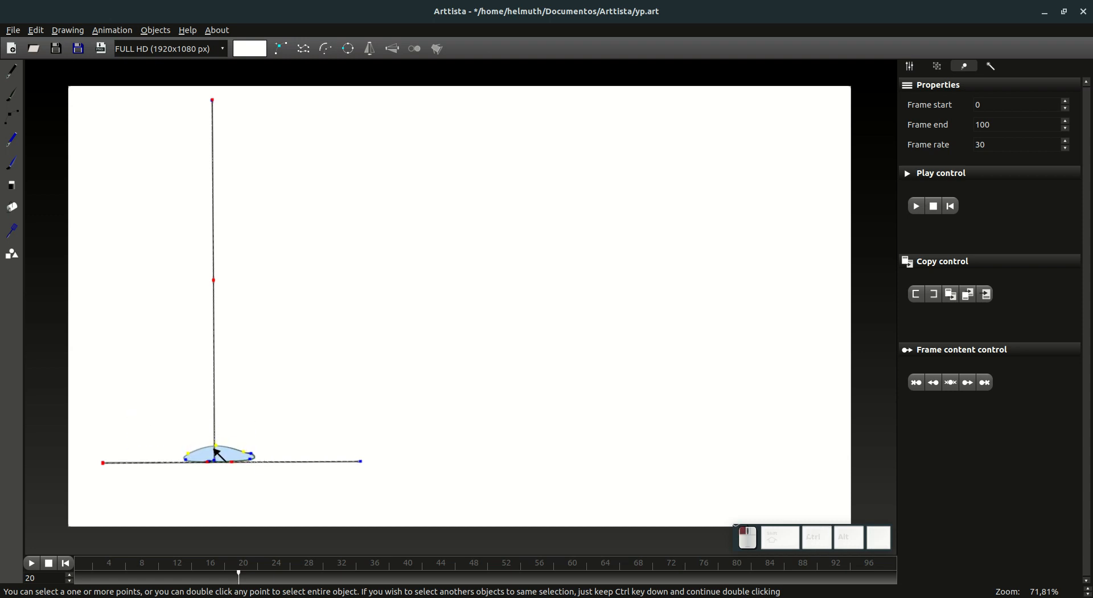
Step: Spread the mound's right edge outward along the ground at frame 20 and flatten its top points
left_click(251, 454)
left_click_drag(254, 458, 210, 455)
left_click(215, 446)
left_click(243, 454)
Step: Inspect the flattened drop at frame 20 without its edit points and zoom in on the drawing
key("Tab")
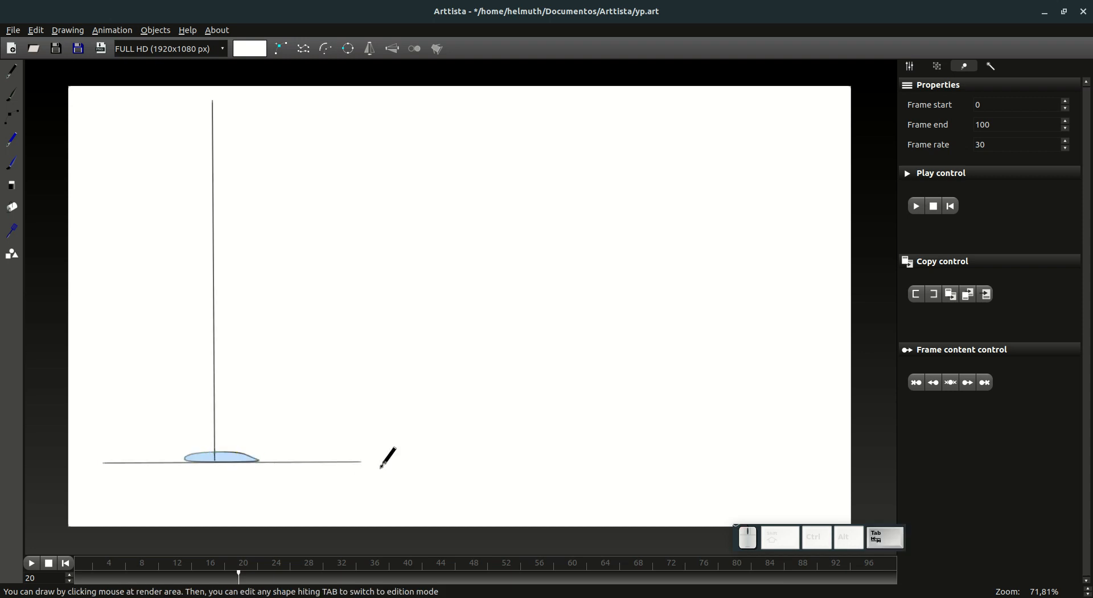
key("Tab")
key("Right")
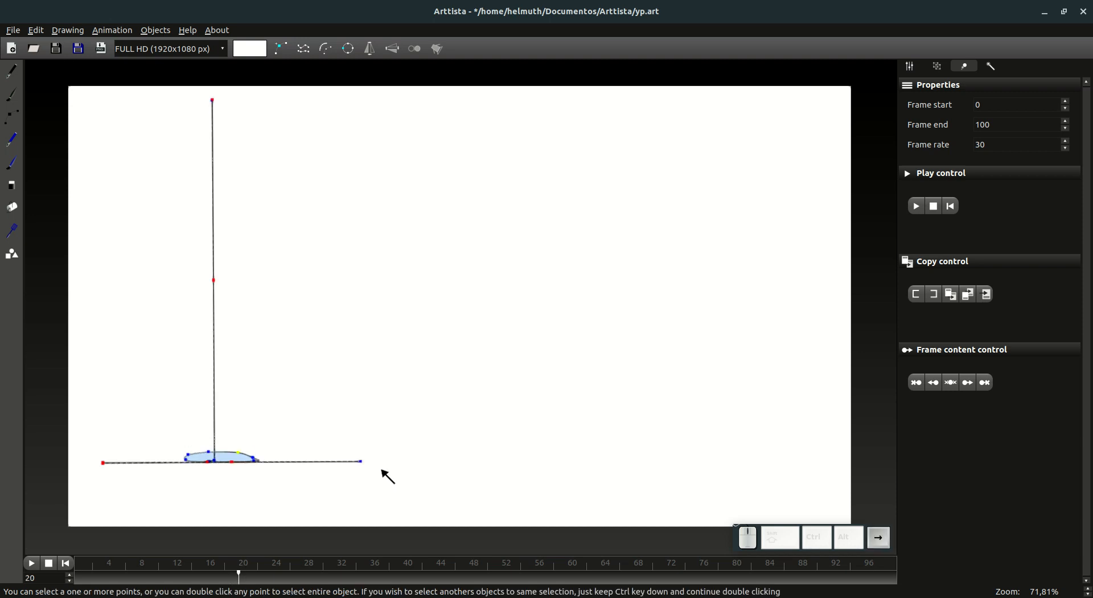
scroll(215, 447, "up", 8)
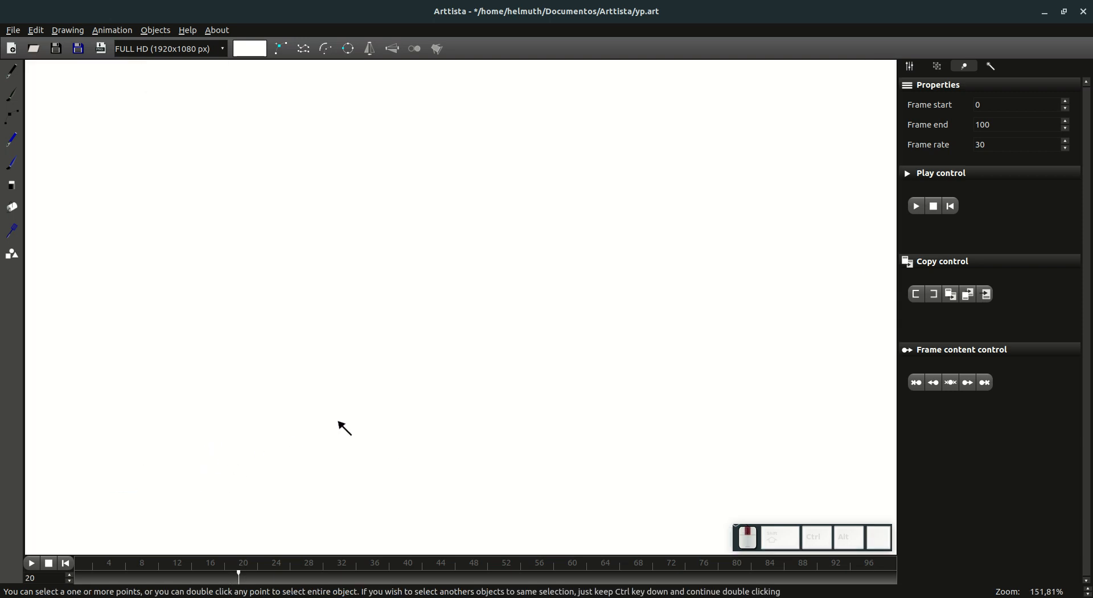
Step: Flatten the drop's top points further and nudge its left edge outward at frame 20, then compare it with frame 19
left_click(429, 398)
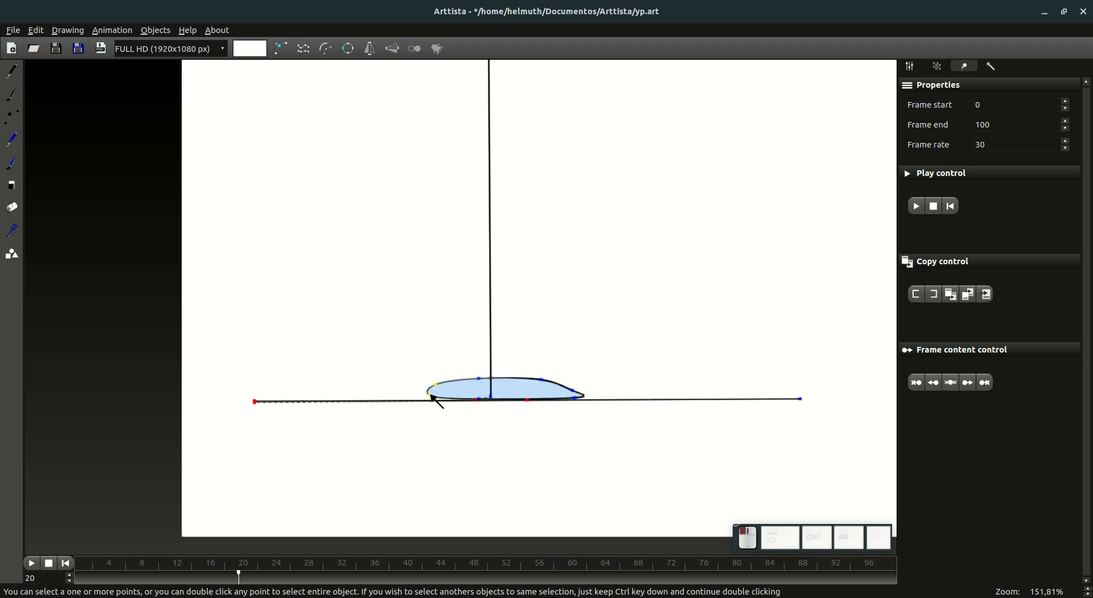
left_click_drag(475, 378, 477, 382)
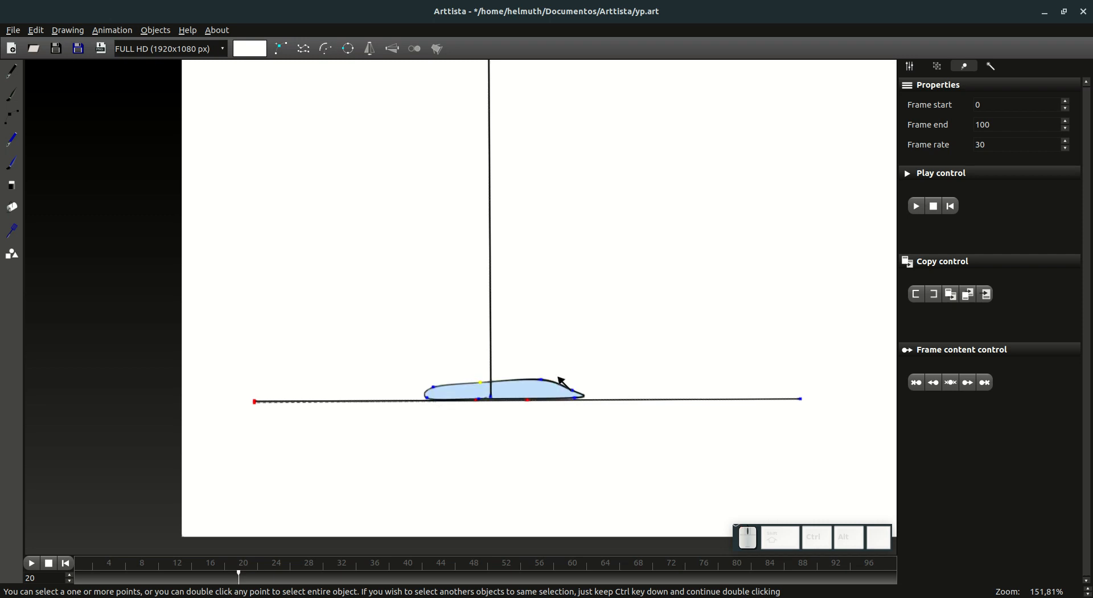
left_click_drag(545, 380, 543, 382)
key("Tab")
key("Left")
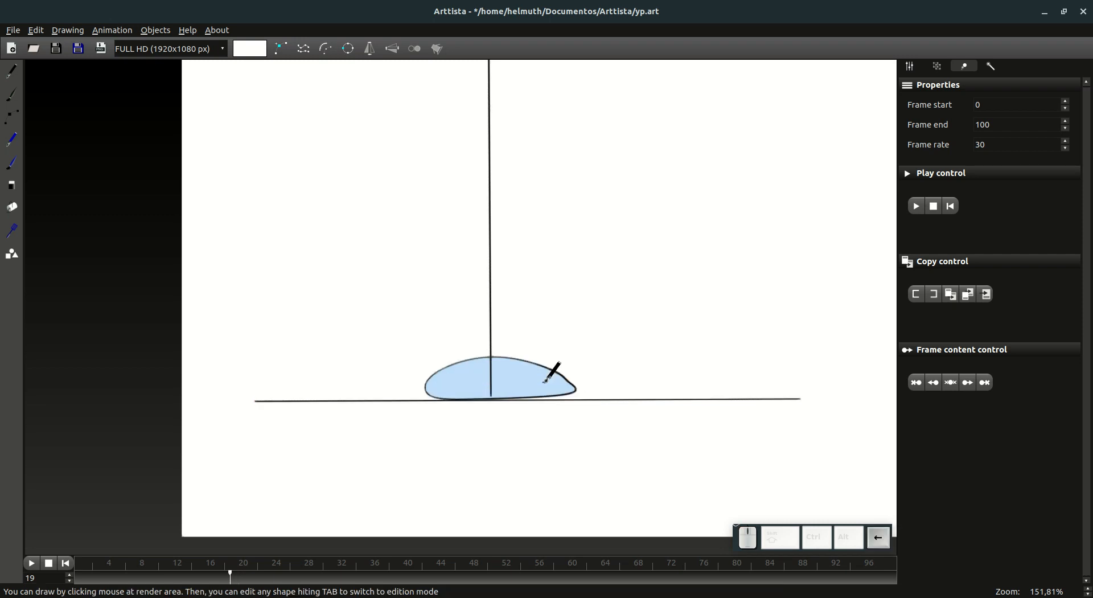
key("Right")
key("Tab")
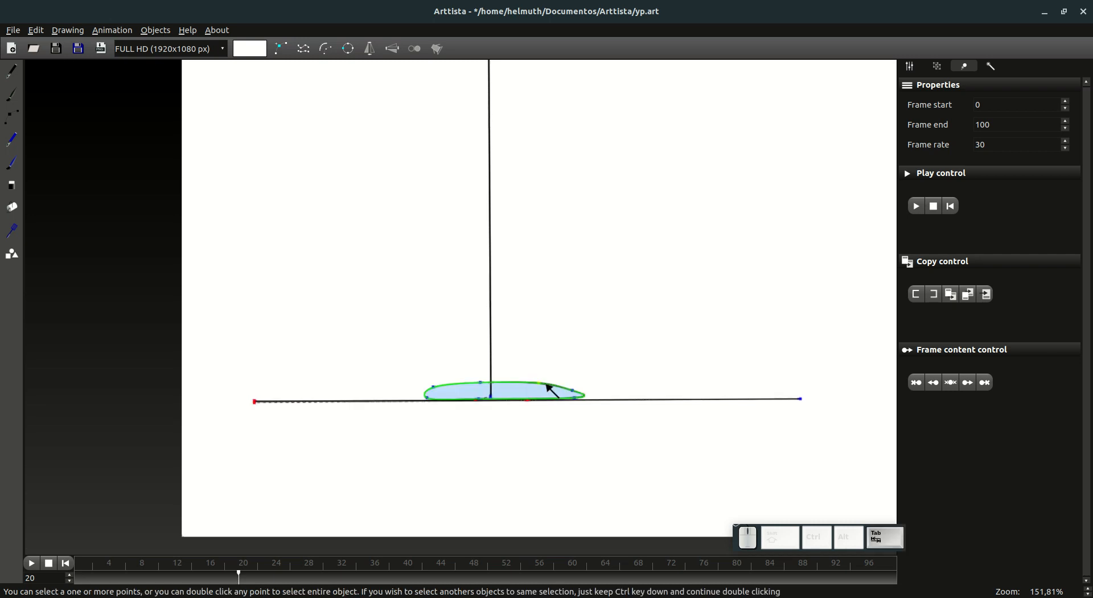
Step: Even out the drop's top outline at frame 20 by shifting its upper points outward, then check it against frame 19
left_click_drag(542, 383, 555, 385)
left_click_drag(482, 382, 428, 388)
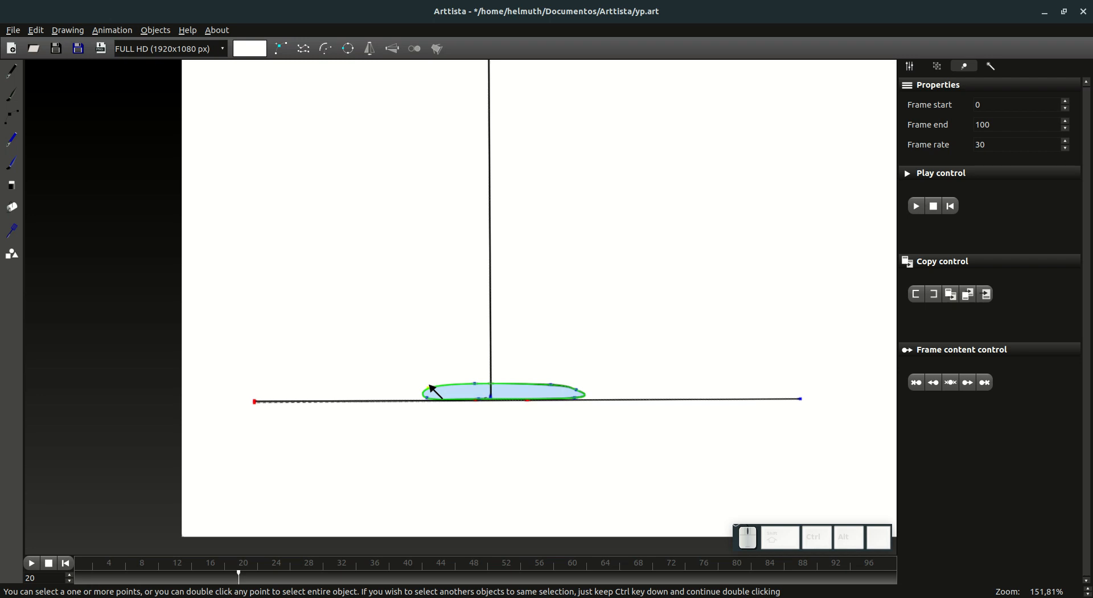
key("Tab")
key("Left")
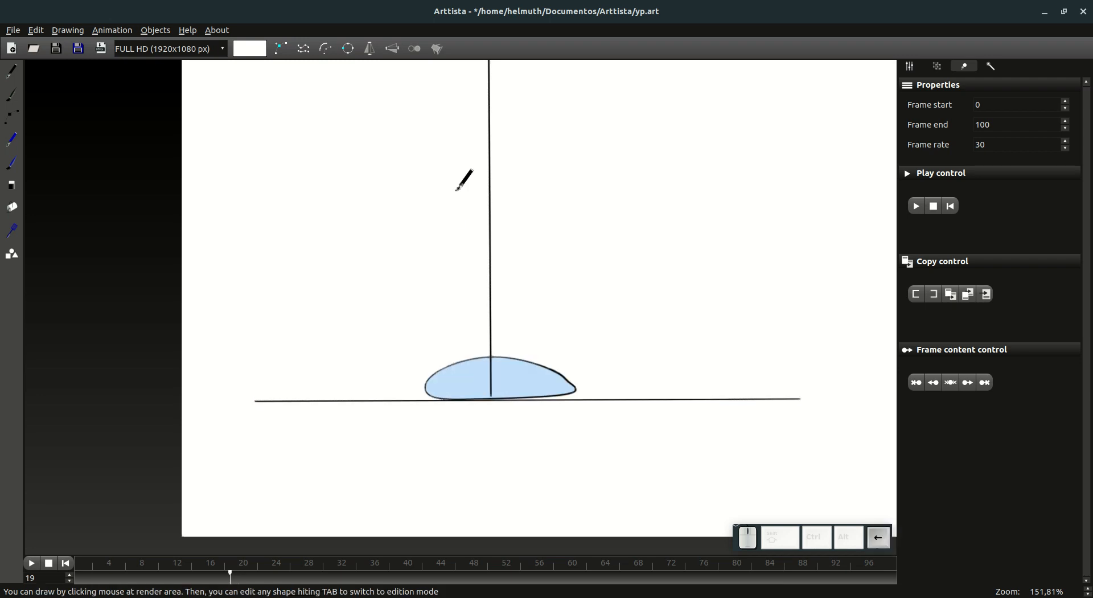
key("Right")
key("Tab")
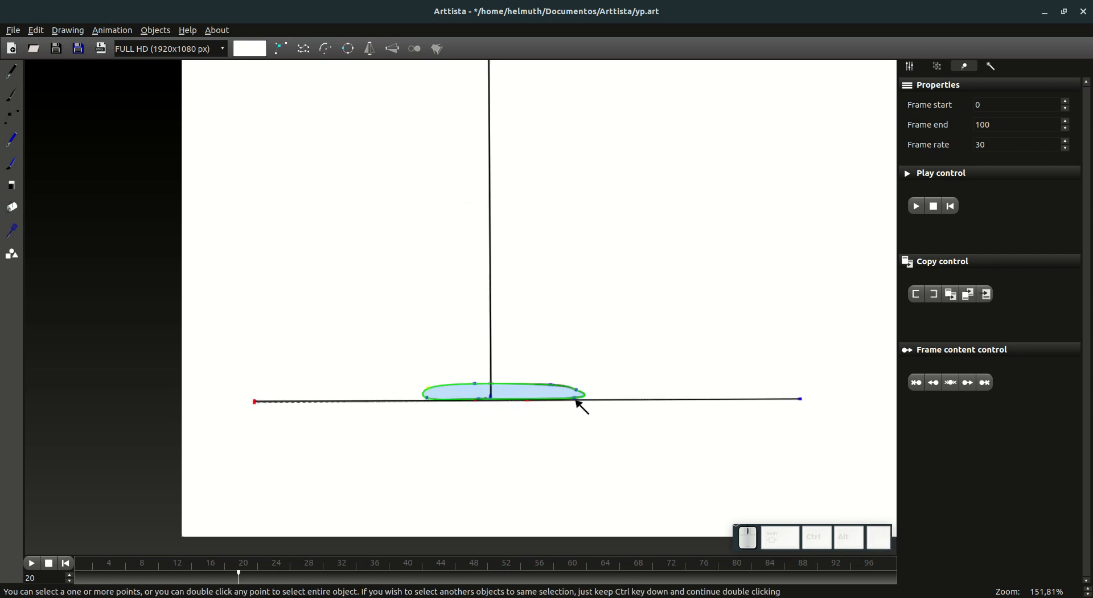
Step: Level the drop's bottom points along the ground line at frame 20 and lower all its top points at frame 21
left_click(428, 399)
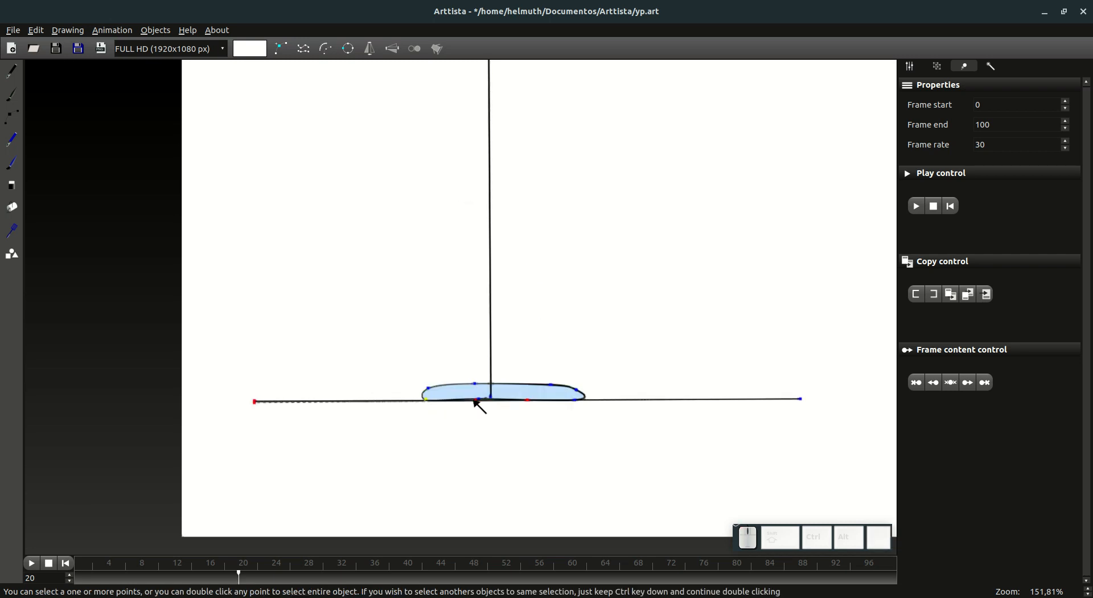
left_click_drag(479, 399, 480, 400)
key("Right")
left_click_drag(320, 335, 620, 391)
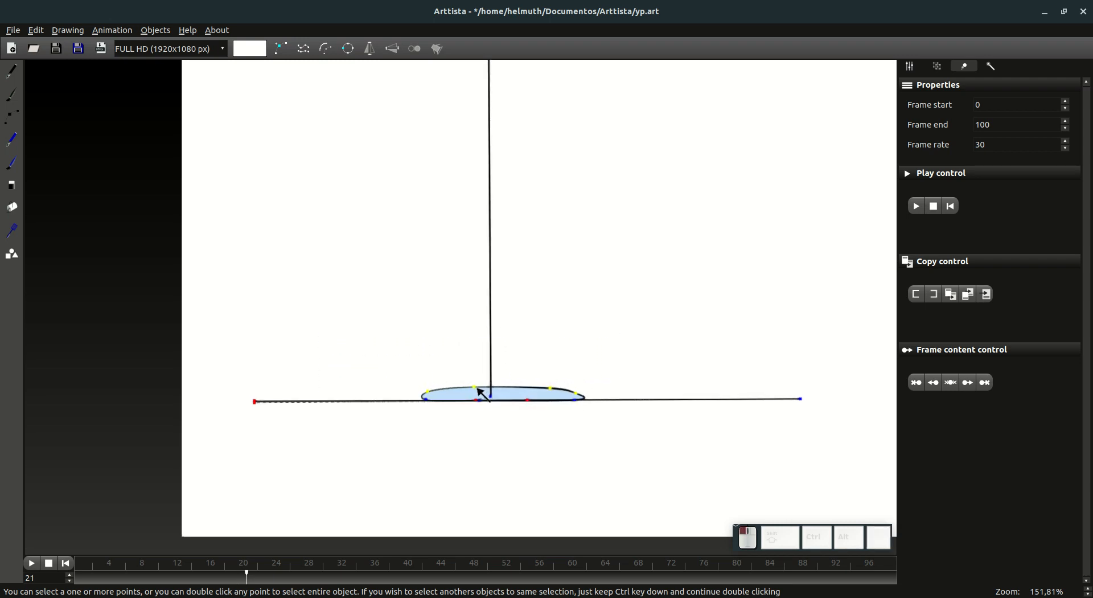
Step: Step back and forth between frames 17 and 21 to review how the drop collapses
key("Tab")
key("Left")
key("Left")
key("Left")
key("Left")
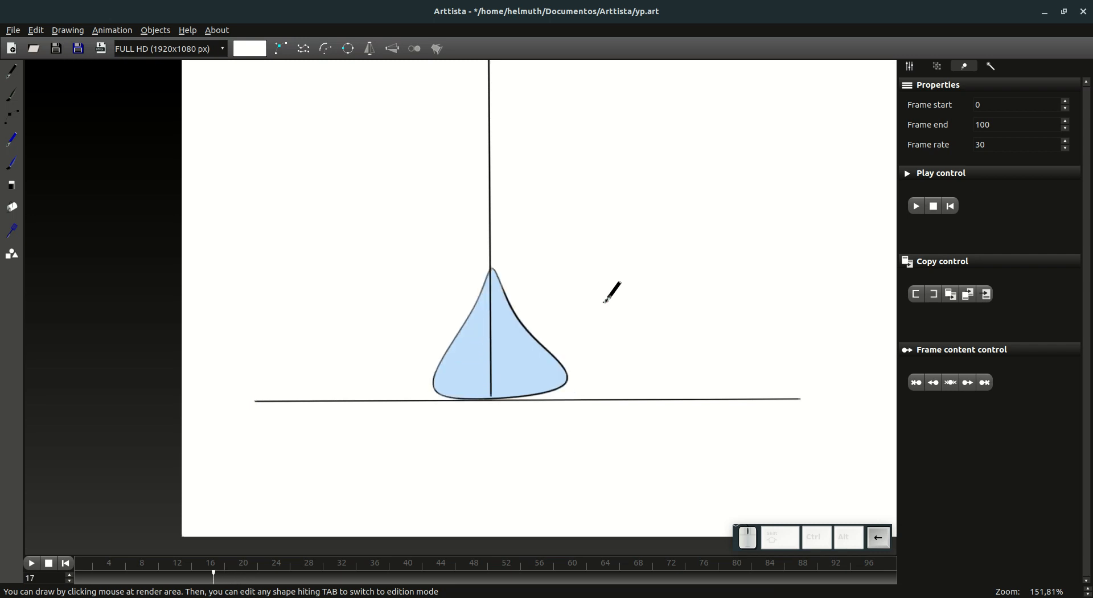
key("Right")
key("Right")
key("Right")
key("Right")
key("Left")
key("Left")
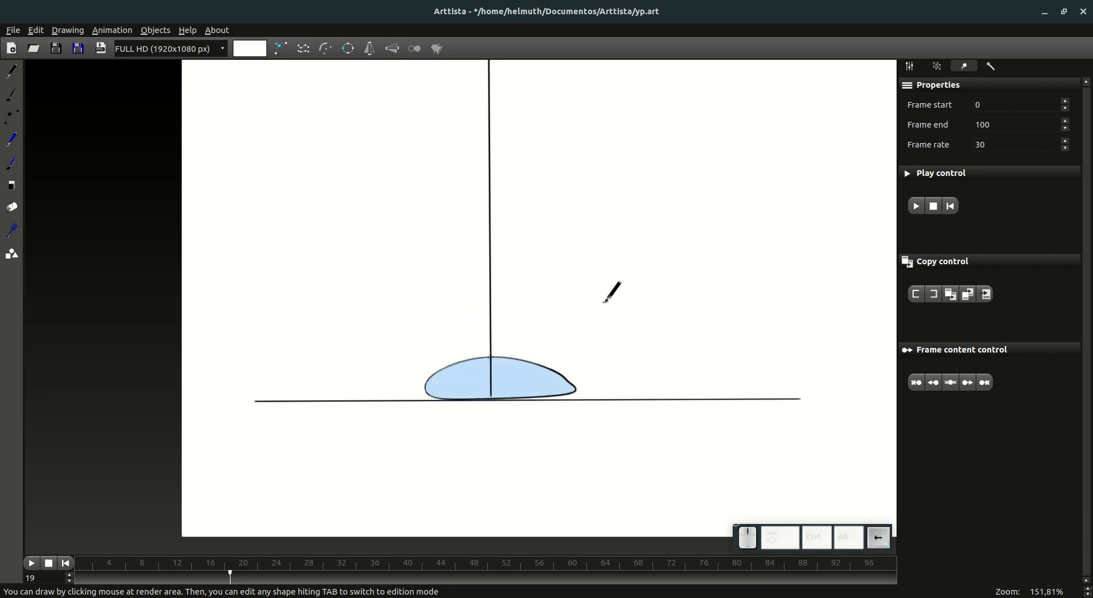
key("Left")
Step: Delete the vertical and ground guide lines and go to frame 15
key("Tab")
scroll(549, 146, "down", 4)
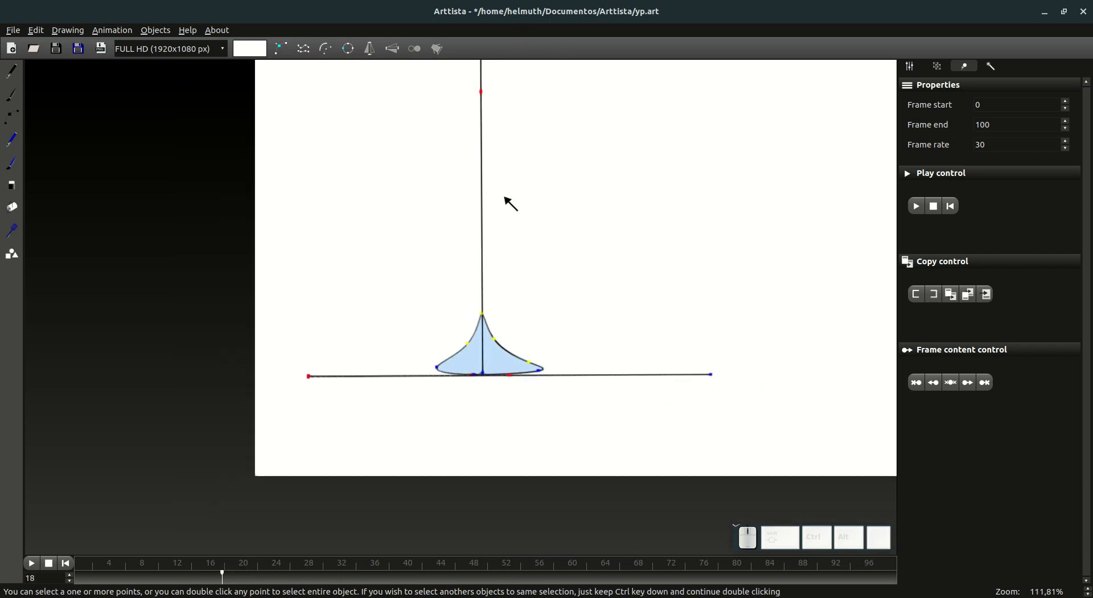
left_click_drag(511, 203, 378, 288)
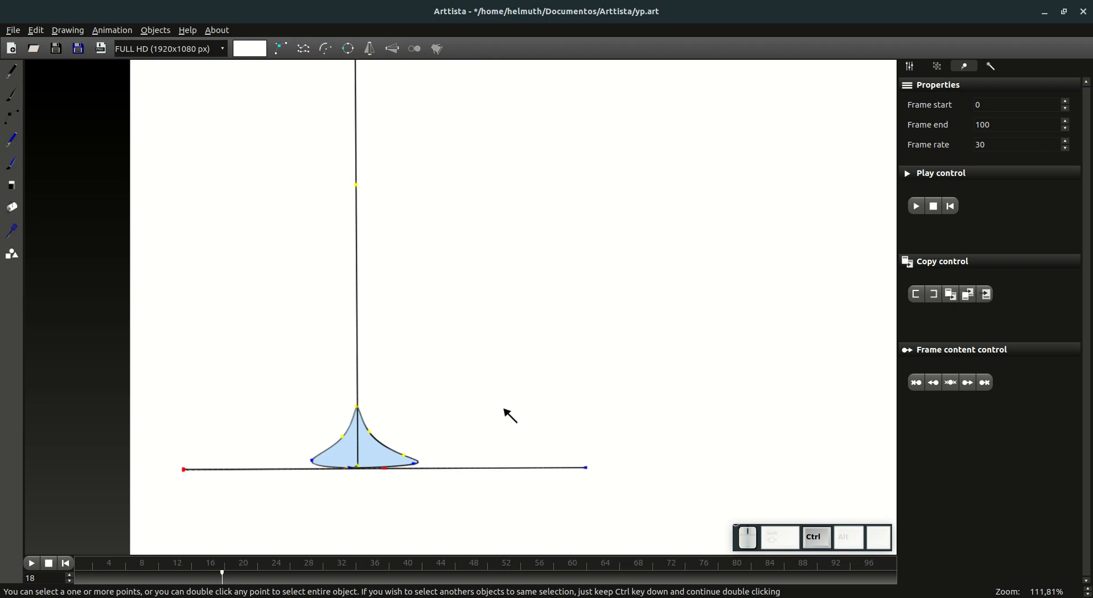
double_click(586, 467, "ctrl")
key("Delete")
key("Tab")
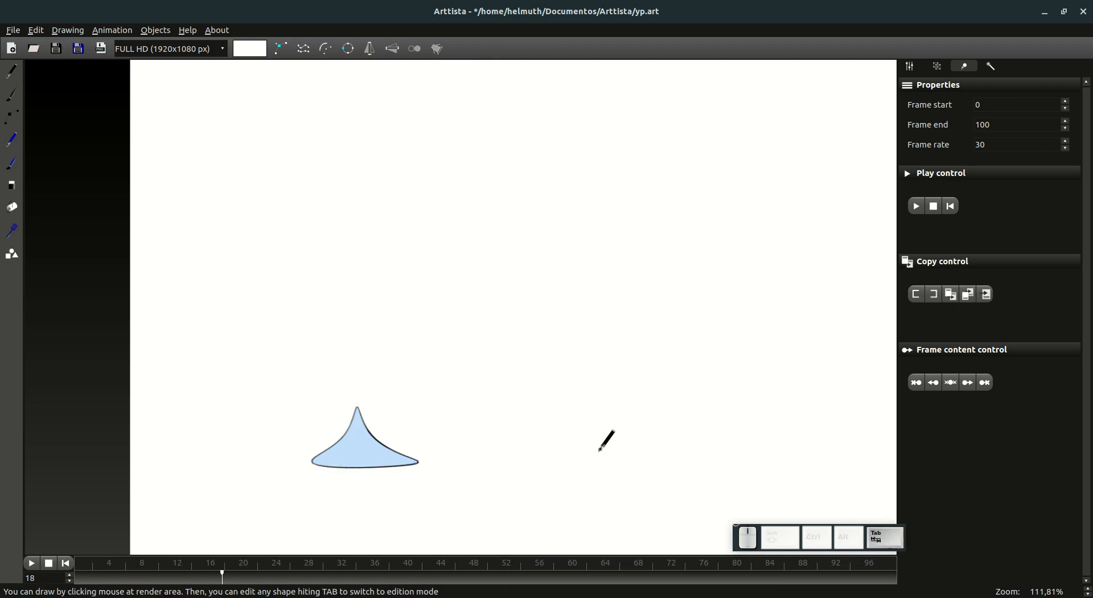
scroll(493, 395, "down", 4)
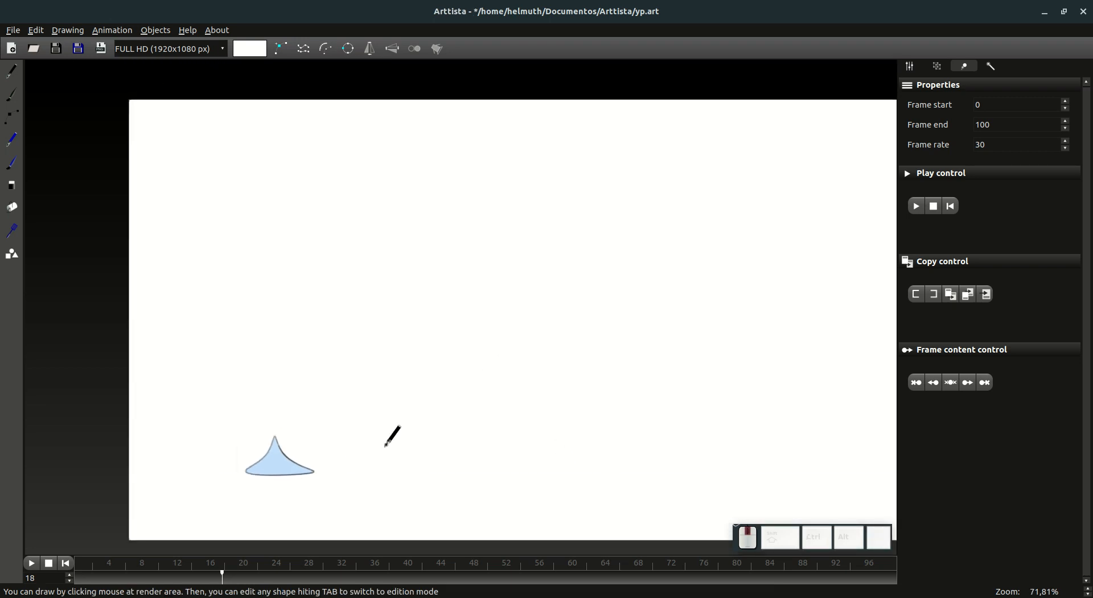
left_click_drag(222, 577, 205, 595)
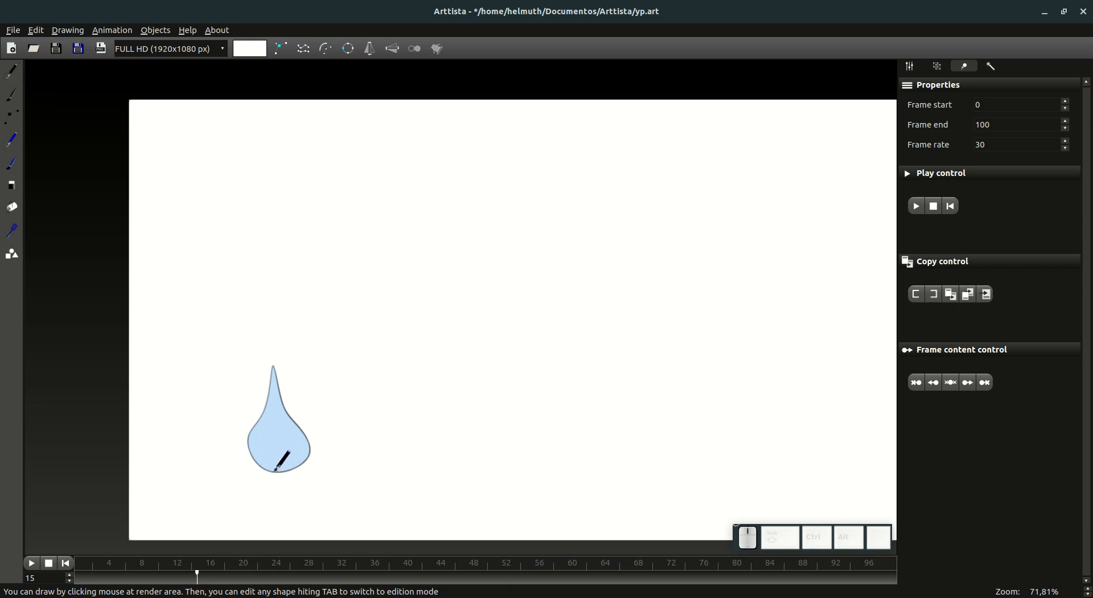
mouse_move(275, 470)
left_mouse_down()
mouse_move(260, 471)
mouse_move(297, 468)
left_mouse_up()
key("Tab")
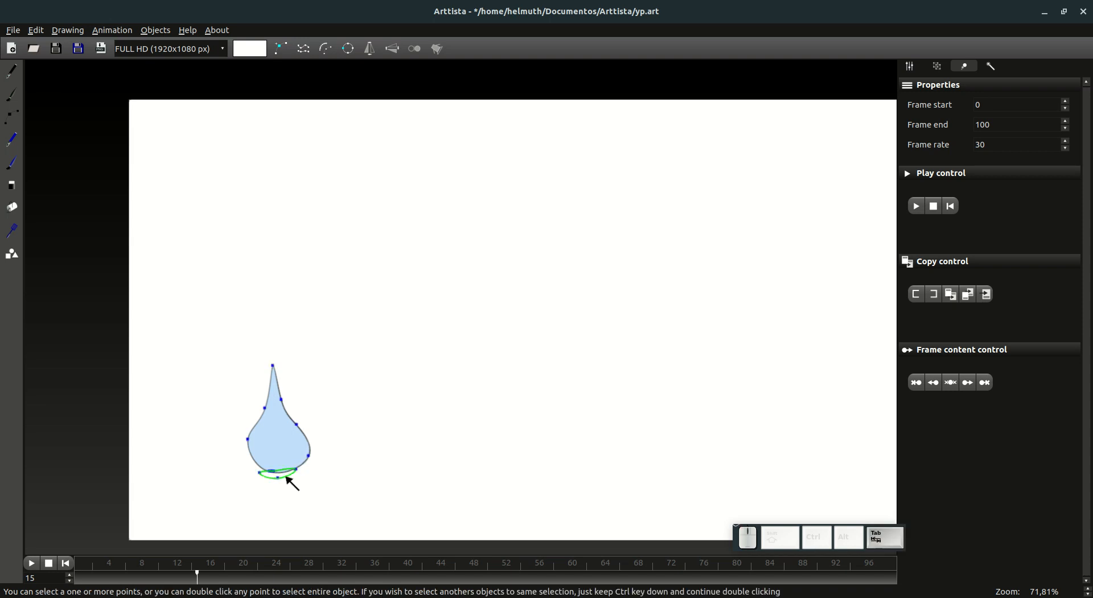
key("Delete")
key("Tab")
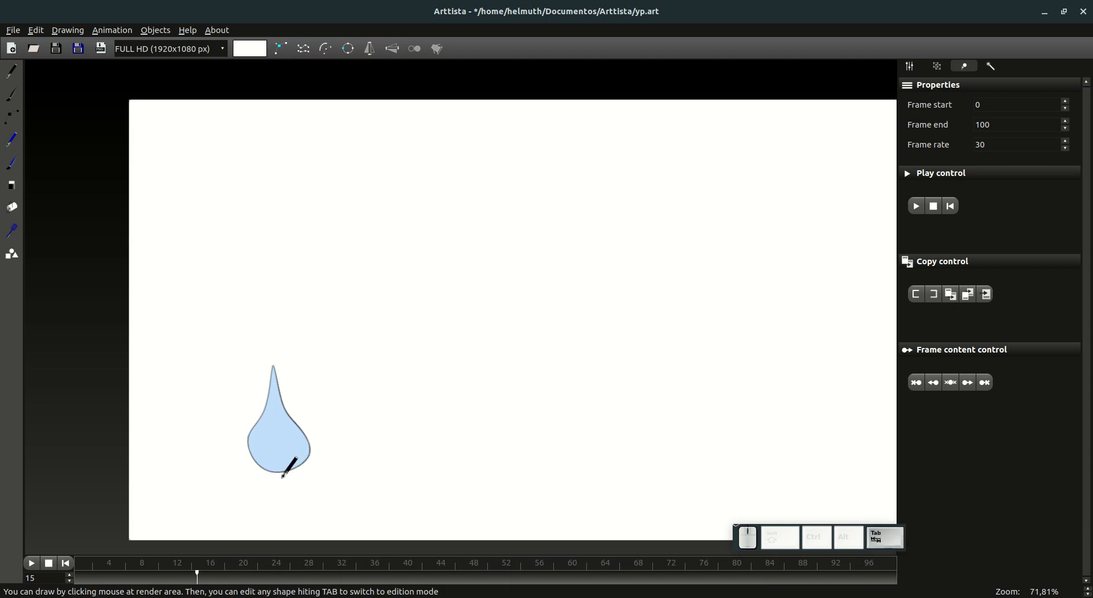
Step: Draw a thin closed oval for the splash directly beneath the drop's base at frame 15
scroll(282, 479, "up", 6)
left_click_drag(282, 498, 596, 273)
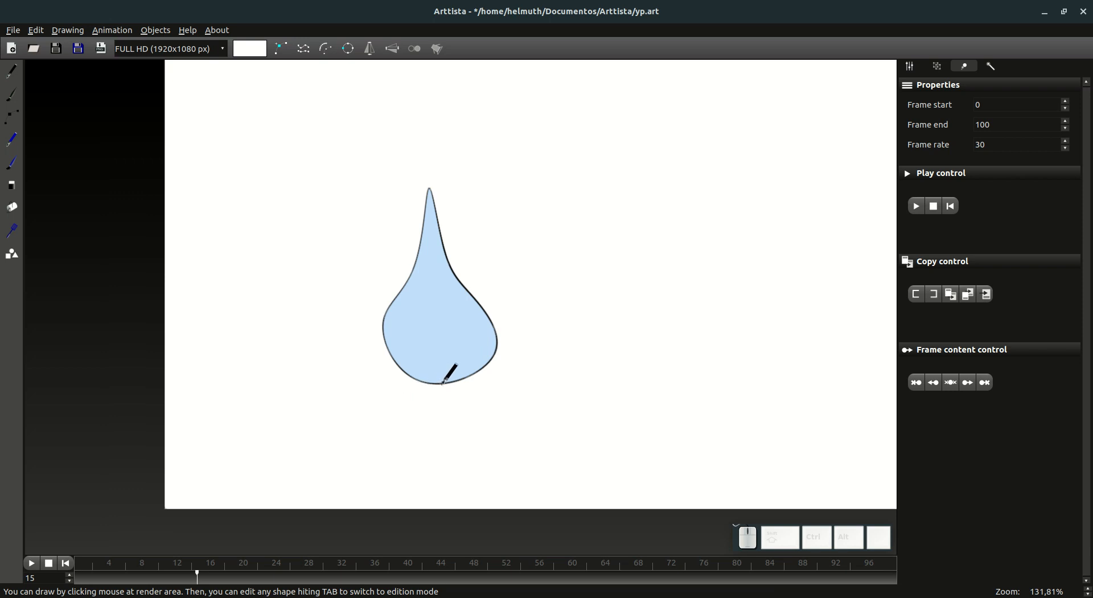
mouse_move(442, 383)
left_mouse_down()
mouse_move(406, 386)
mouse_move(441, 396)
mouse_move(481, 384)
mouse_move(439, 383)
left_mouse_up()
Step: Fill the splash oval with the drop's light blue color
key("Tab")
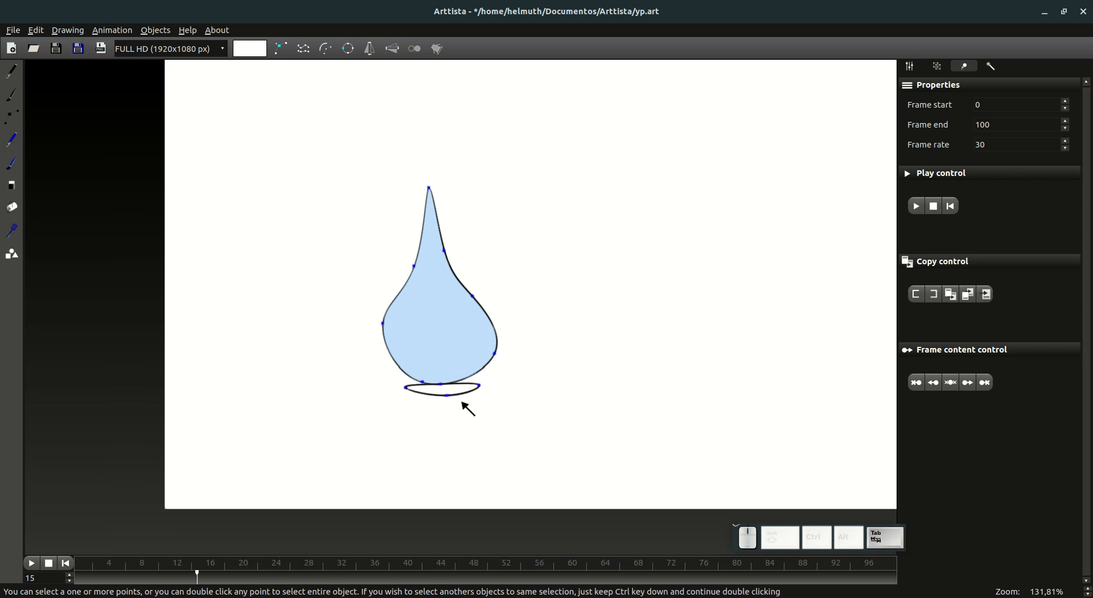
double_click(453, 399)
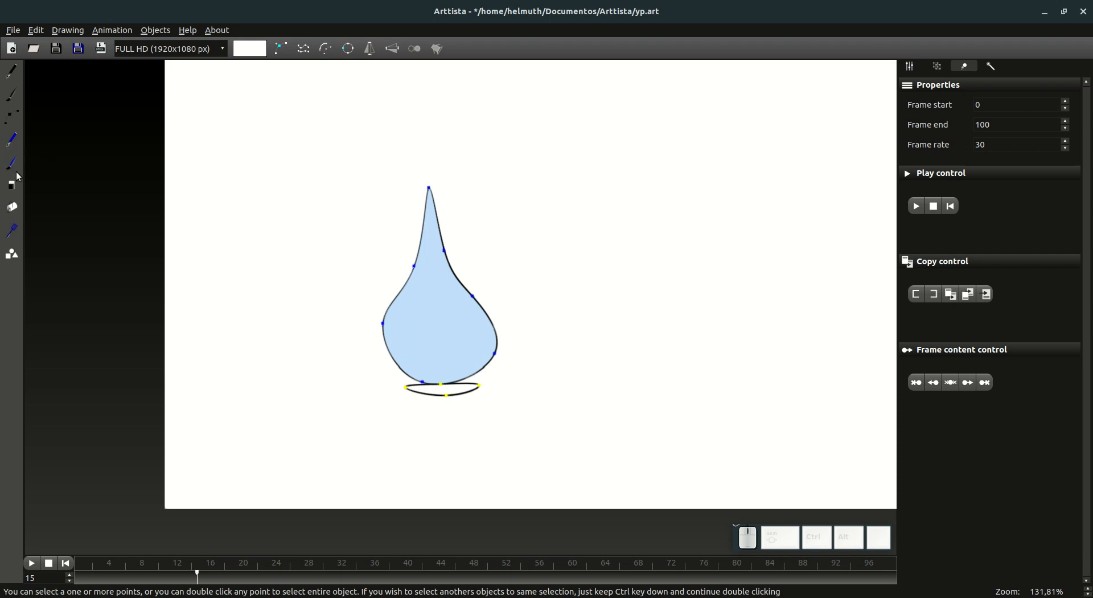
left_click(12, 206)
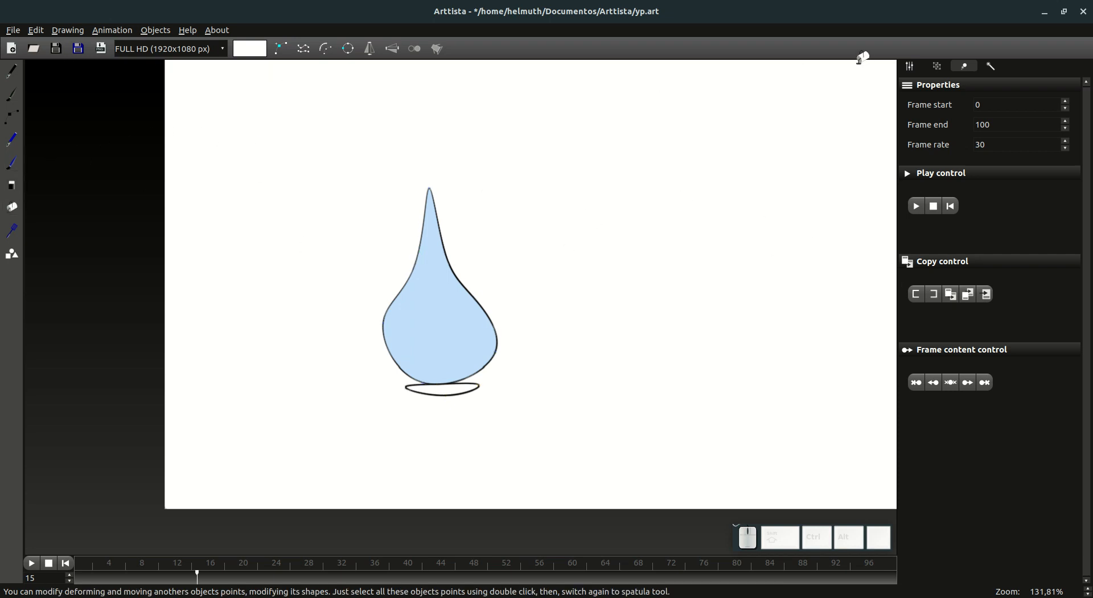
left_click(910, 66)
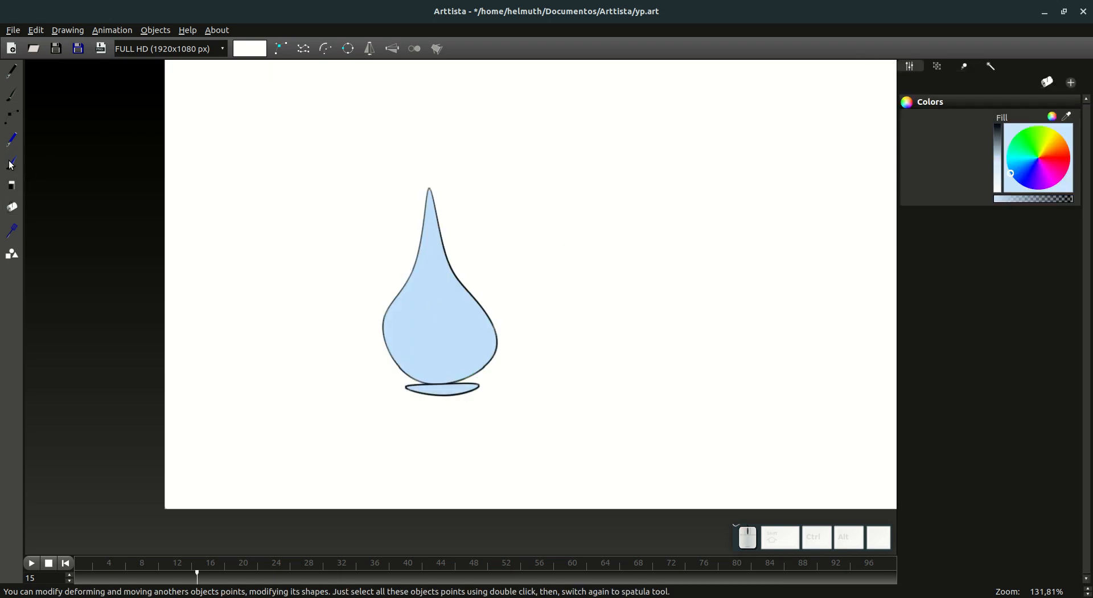
Step: Move the splash oval up so it overlaps the drop's base and place it behind the drop
left_click(12, 117)
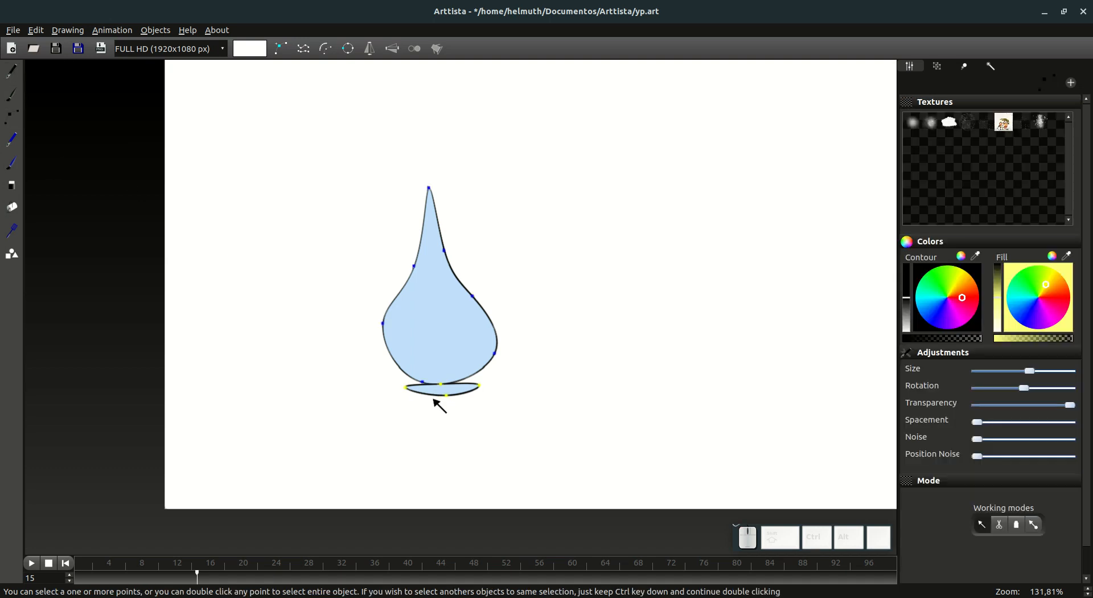
left_click_drag(451, 400, 455, 393)
key("ctrl+Tab")
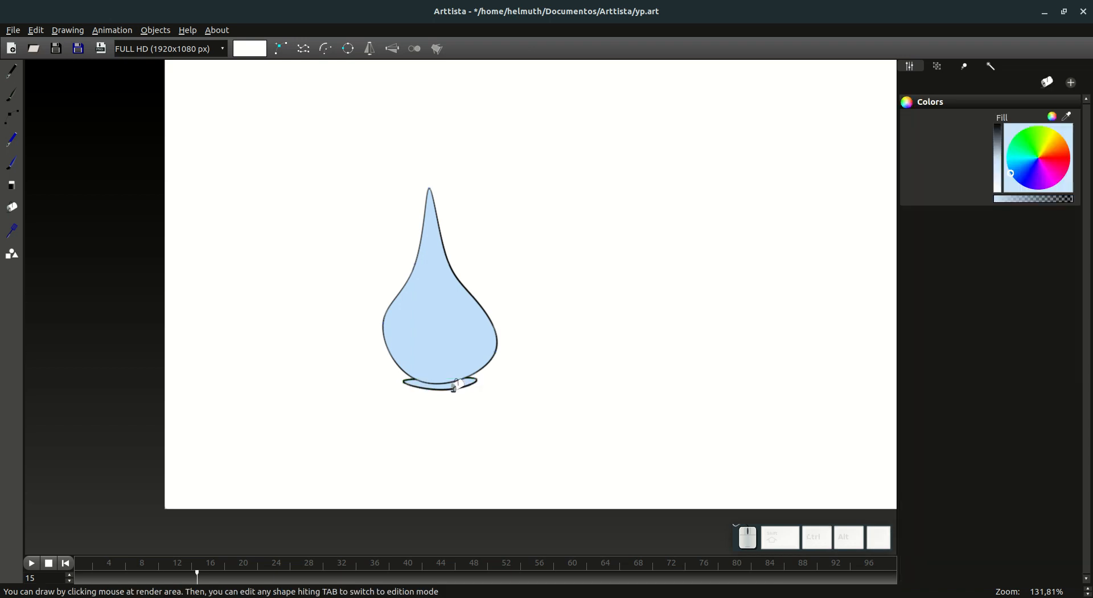
Step: Check the splash oval between frames 14 and 15 and extend it from frame 15 back through the earlier frames
left_click(192, 580)
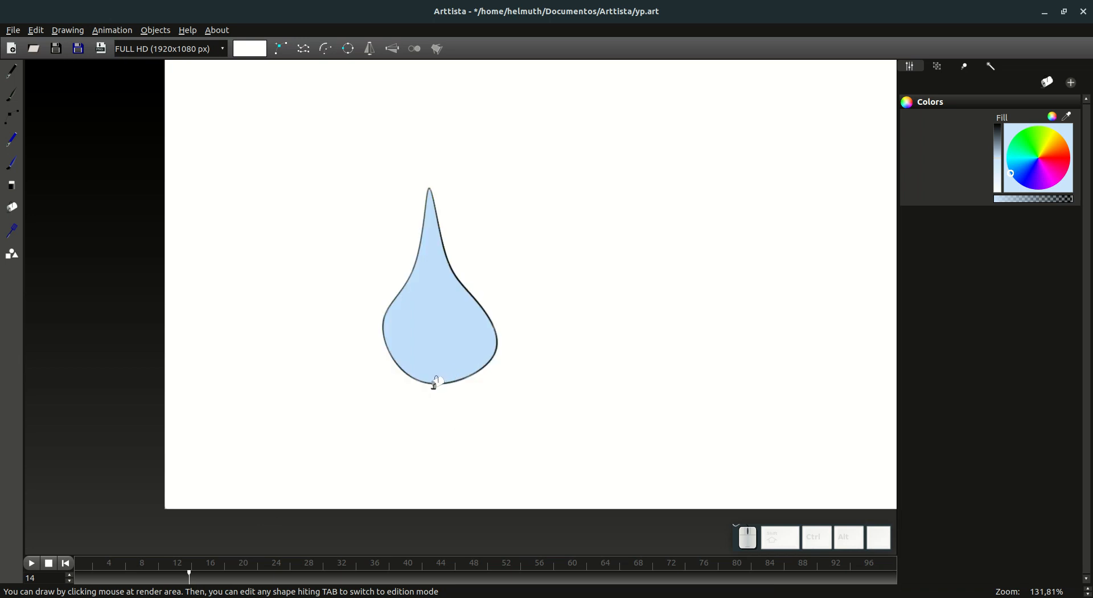
left_click(198, 580)
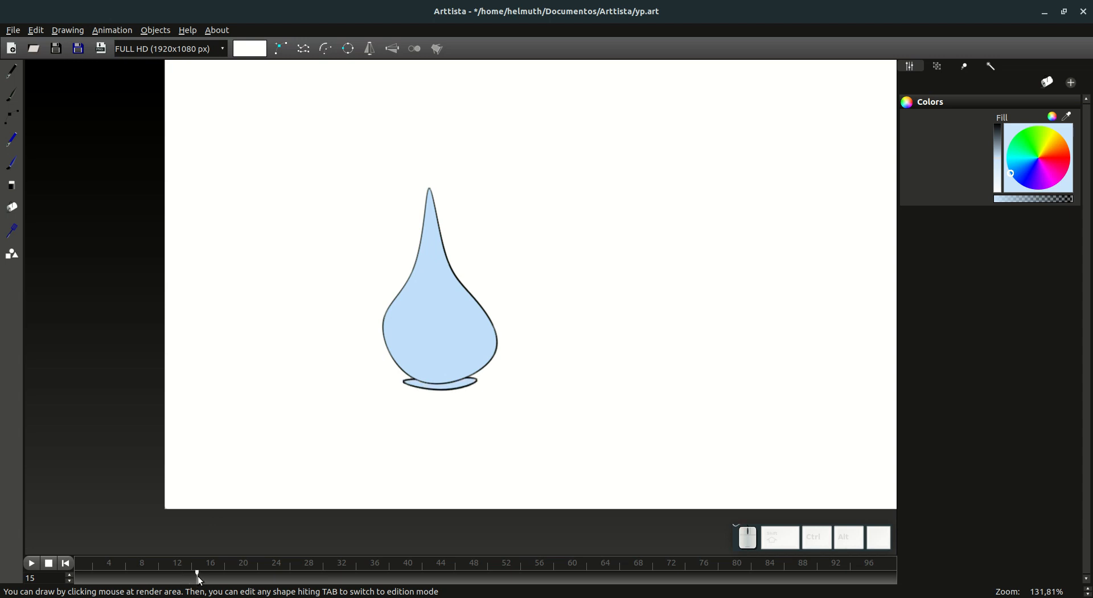
left_click(458, 382)
key("Tab")
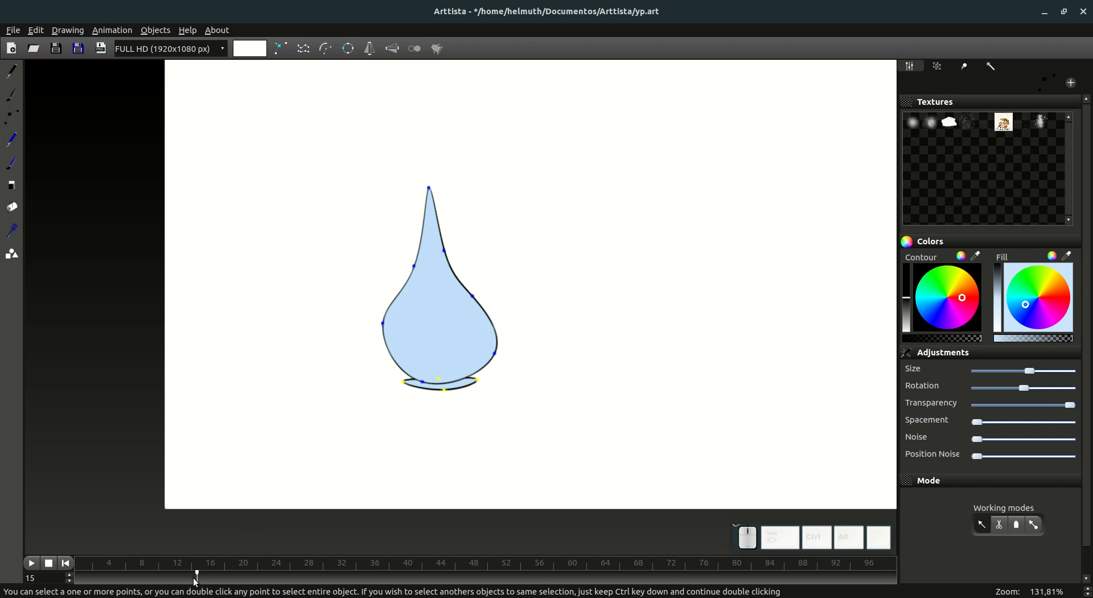
mouse_move(192, 581)
left_mouse_down()
mouse_move(91, 576)
mouse_move(202, 576)
left_mouse_up()
left_click(964, 65)
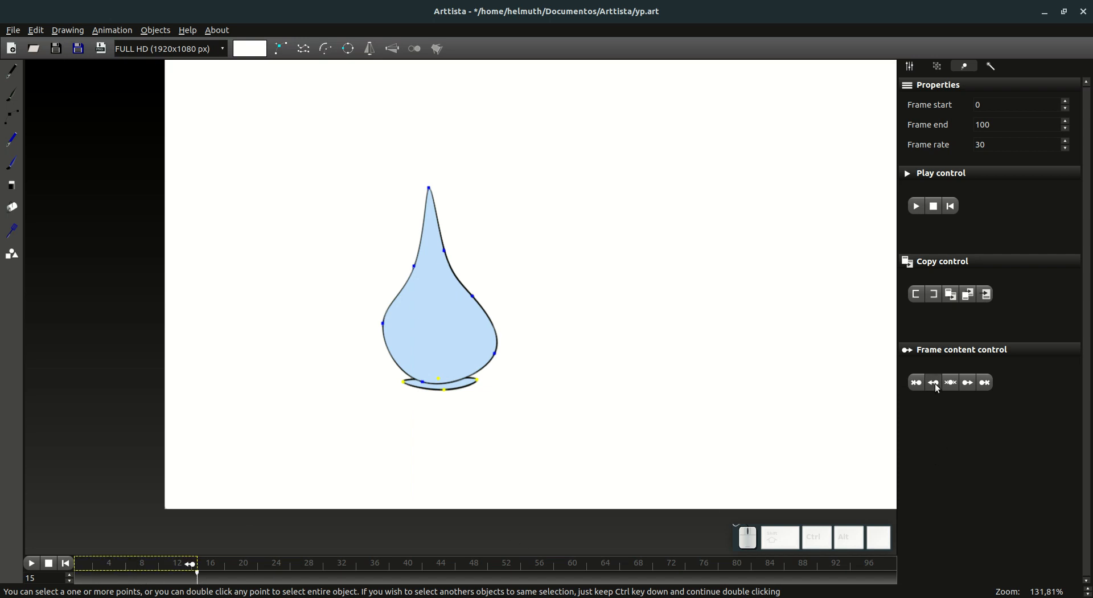
Step: Go to frame 14 and remove the splash oval from all frames before it
mouse_move(194, 581)
left_mouse_down()
mouse_move(117, 576)
mouse_move(197, 580)
left_mouse_up()
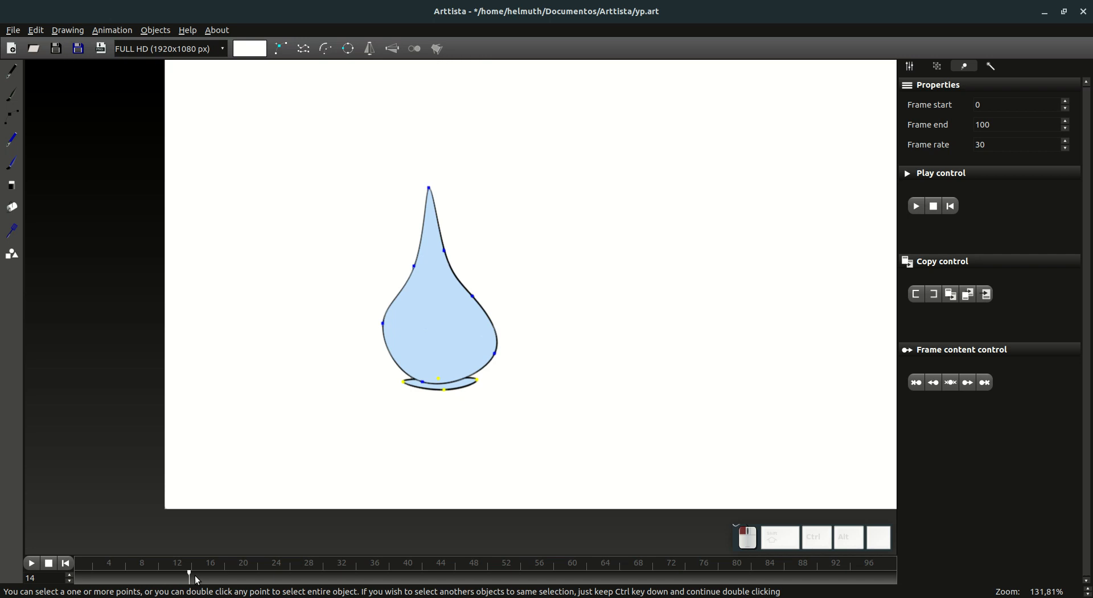
left_click_drag(194, 580, 197, 581)
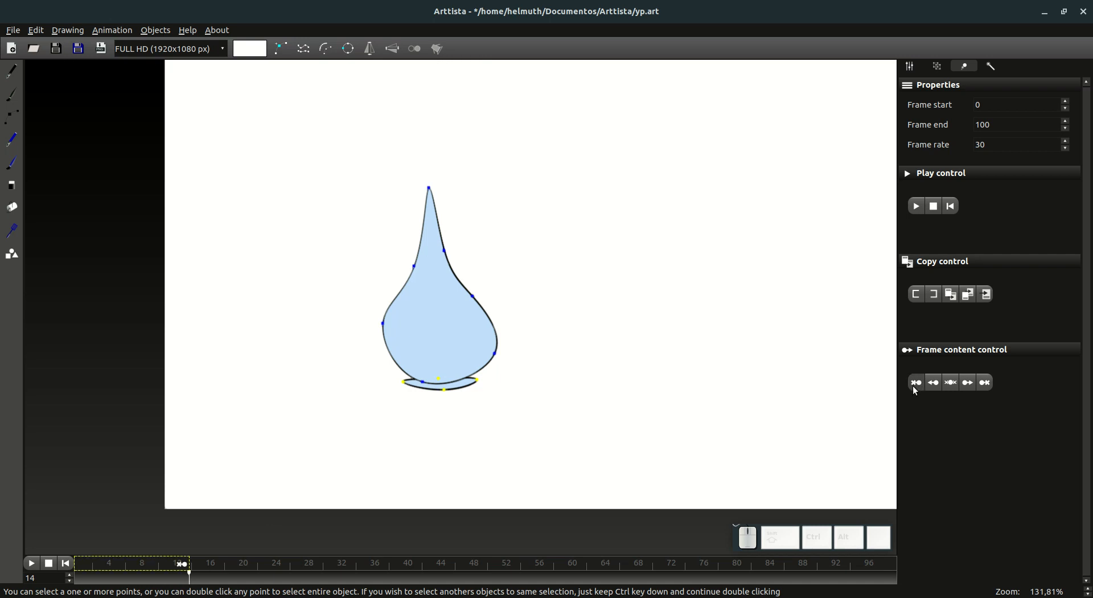
Step: Turn the system speaker volume all the way down
left_click(1058, 3)
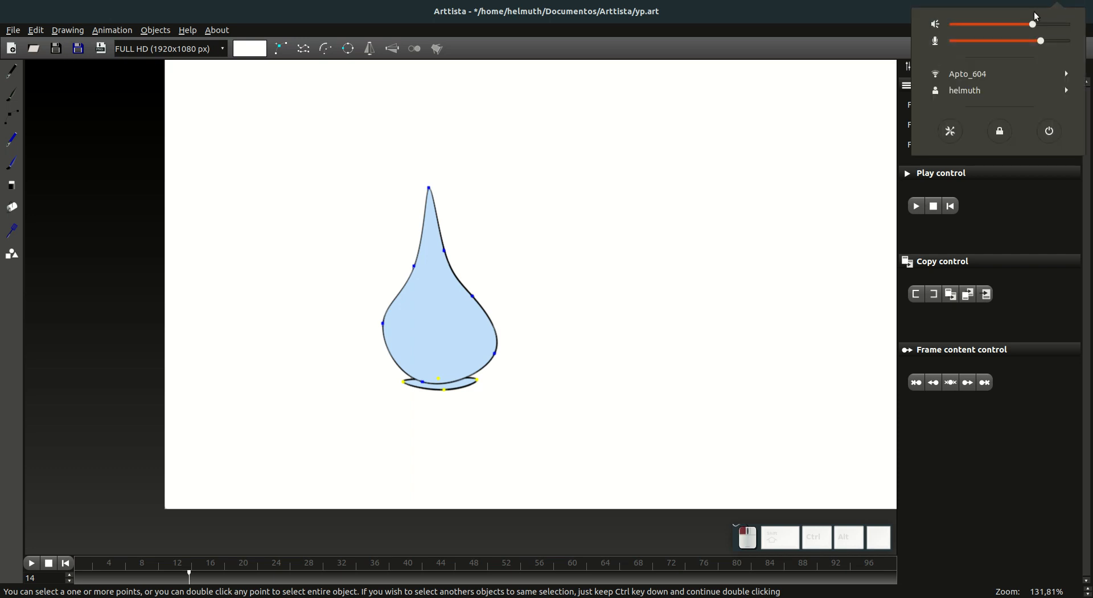
left_click_drag(986, 24, 931, 25)
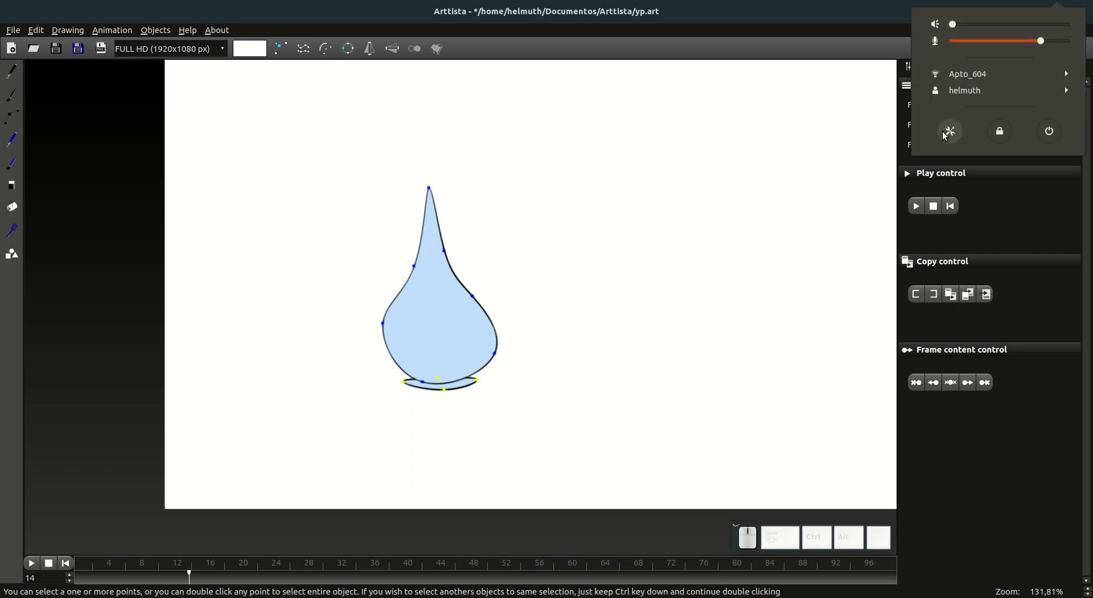
left_click(939, 422)
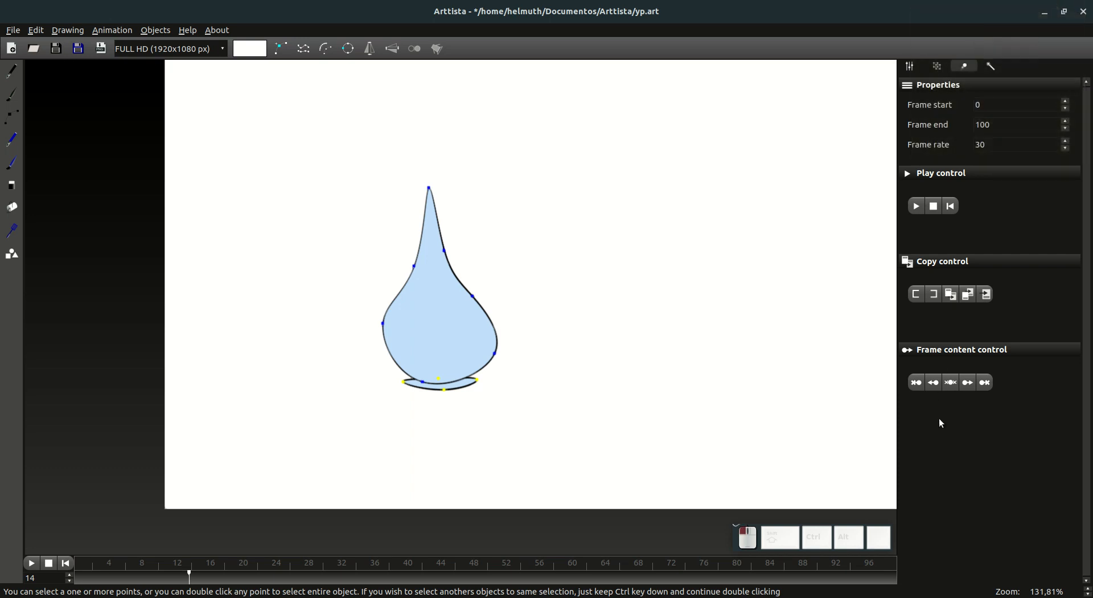
Step: Check frame 13 for the splash oval
left_click(188, 579)
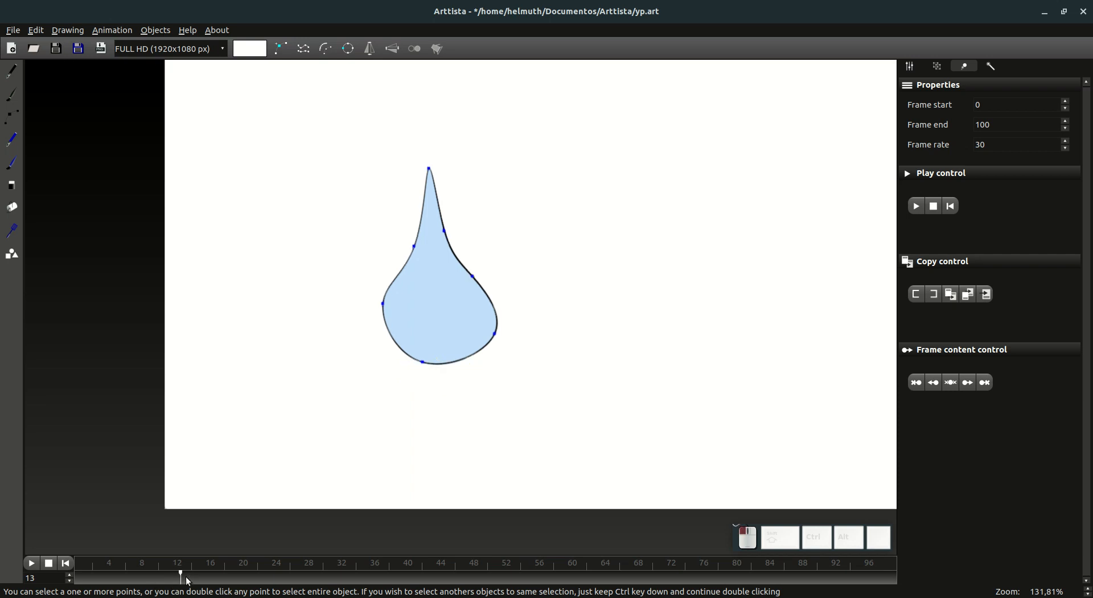
Step: Extend the splash oval from frame 14 to the following frames and enlarge it slightly on frame 15
left_click_drag(188, 578, 191, 579)
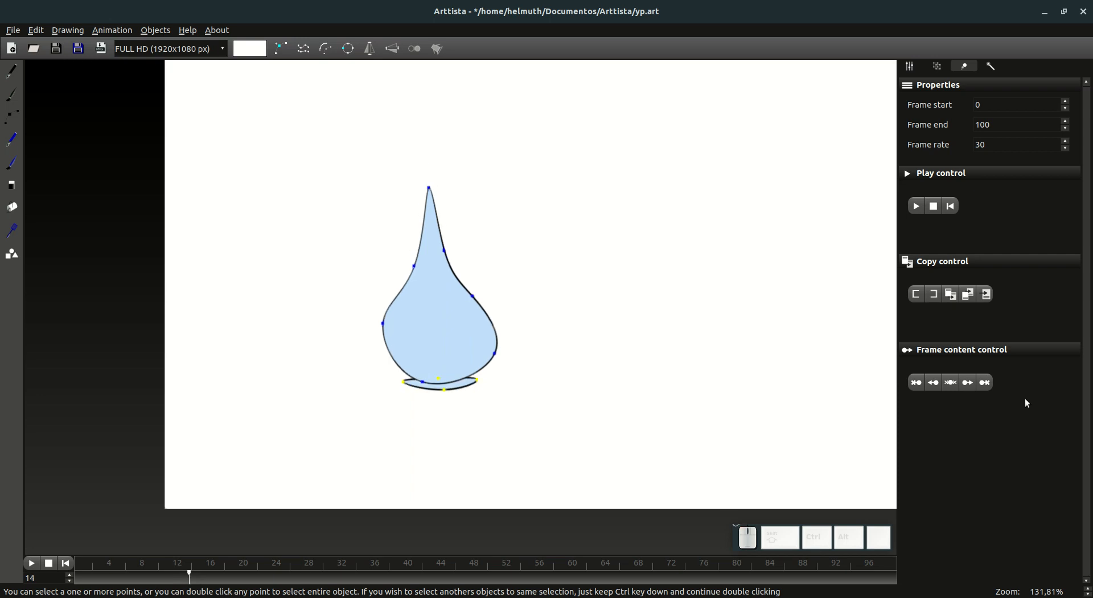
left_click(968, 383)
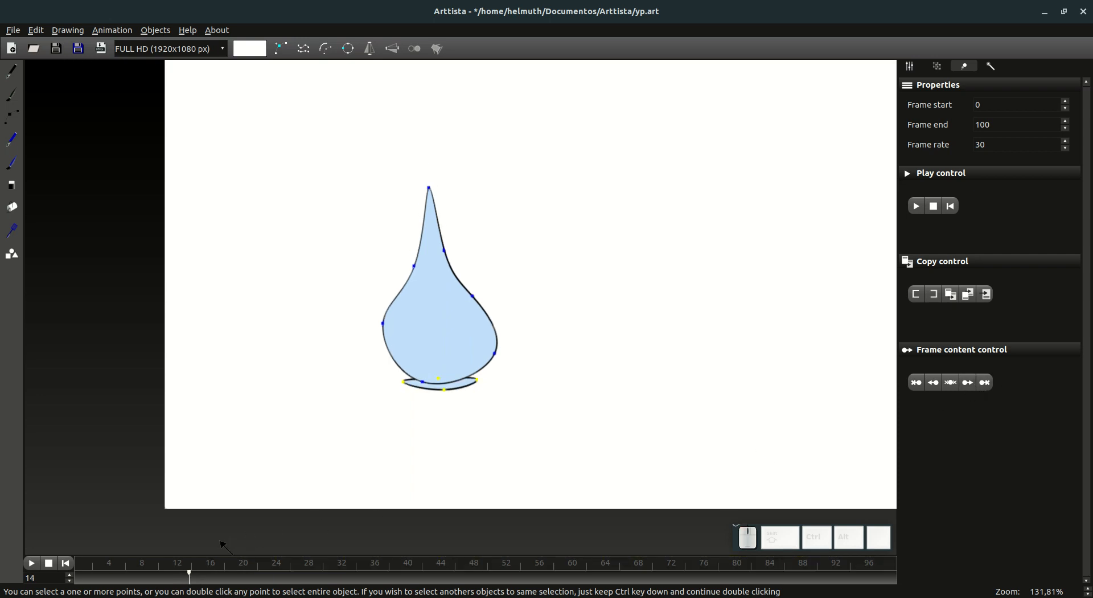
left_click(197, 577)
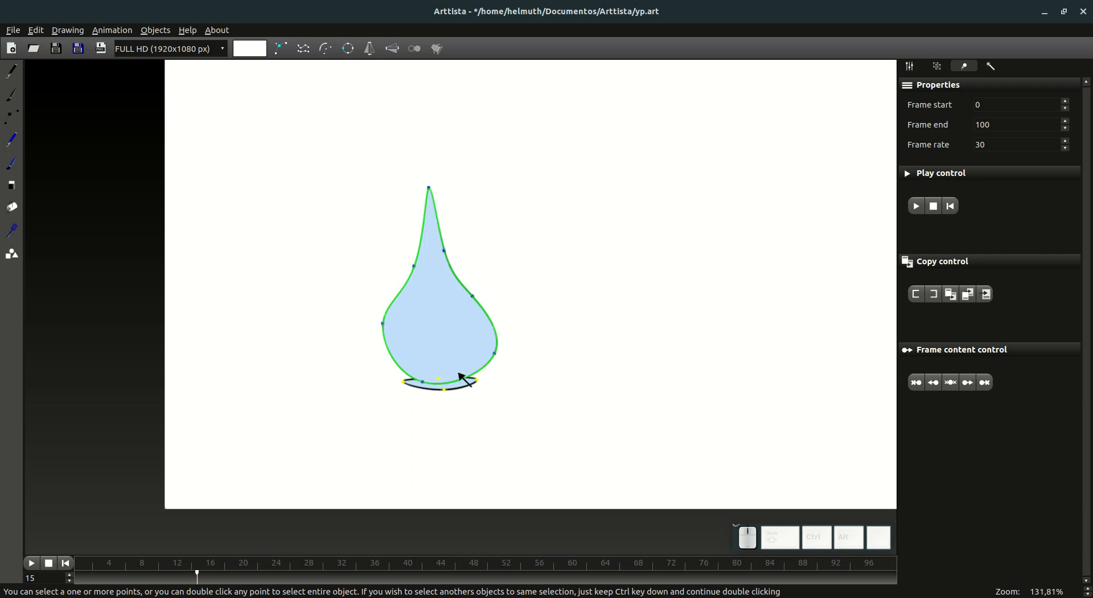
key("s")
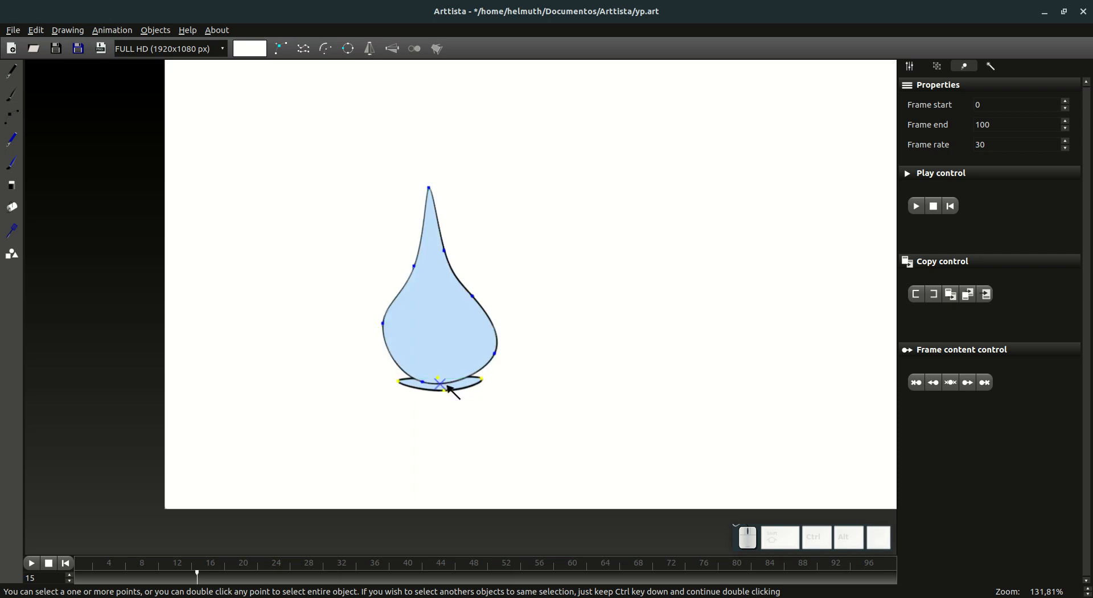
left_click(447, 387)
Step: Scale up the splash oval on frames 16 and 17 so it spreads progressively beyond the drop's base
left_click(206, 577)
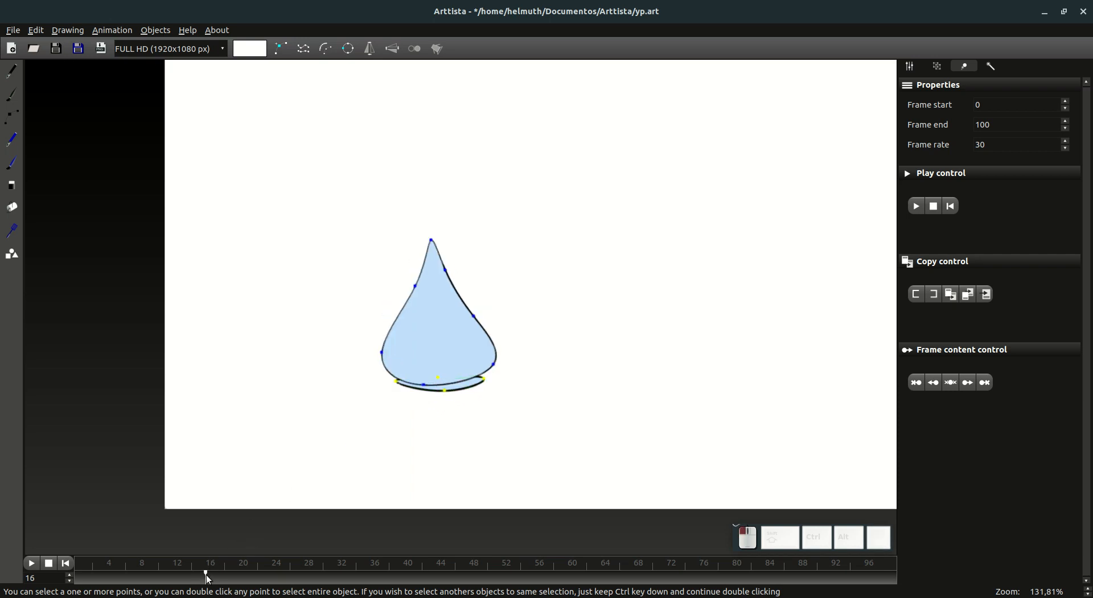
key("s")
left_click(449, 392)
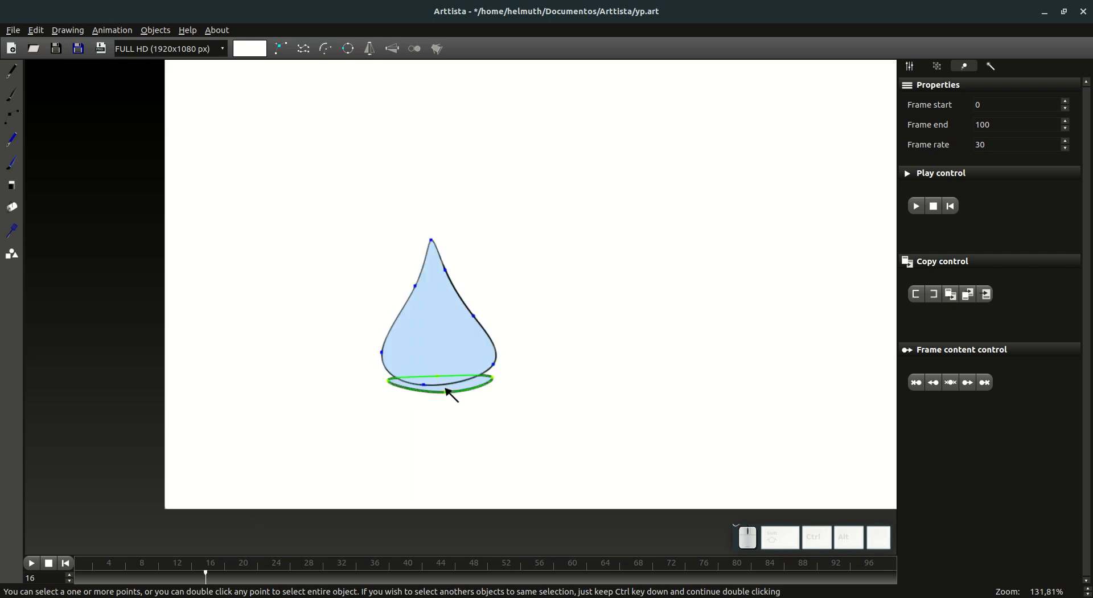
left_click(215, 577)
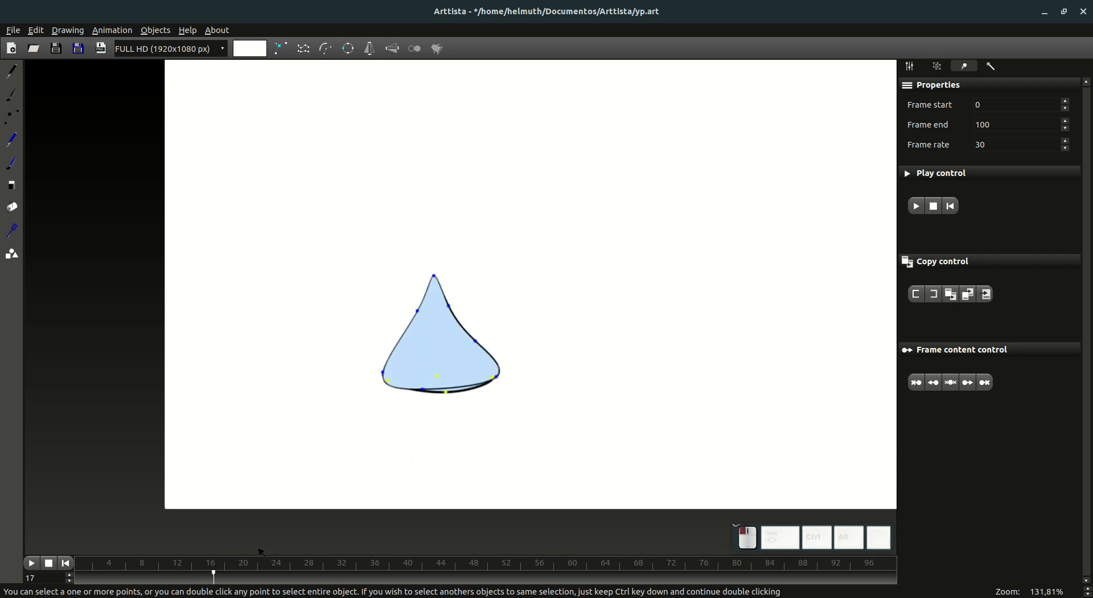
key("s")
left_click(459, 386)
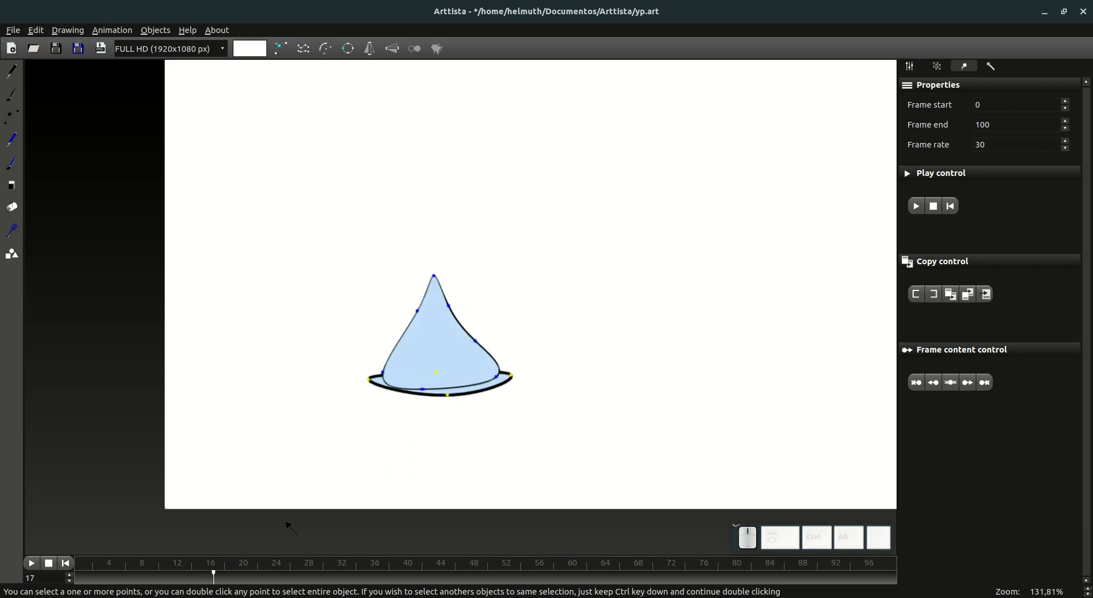
Step: Enlarge the splash oval further on frames 18 and 19 as the drop flattens
left_click(225, 577)
key("s")
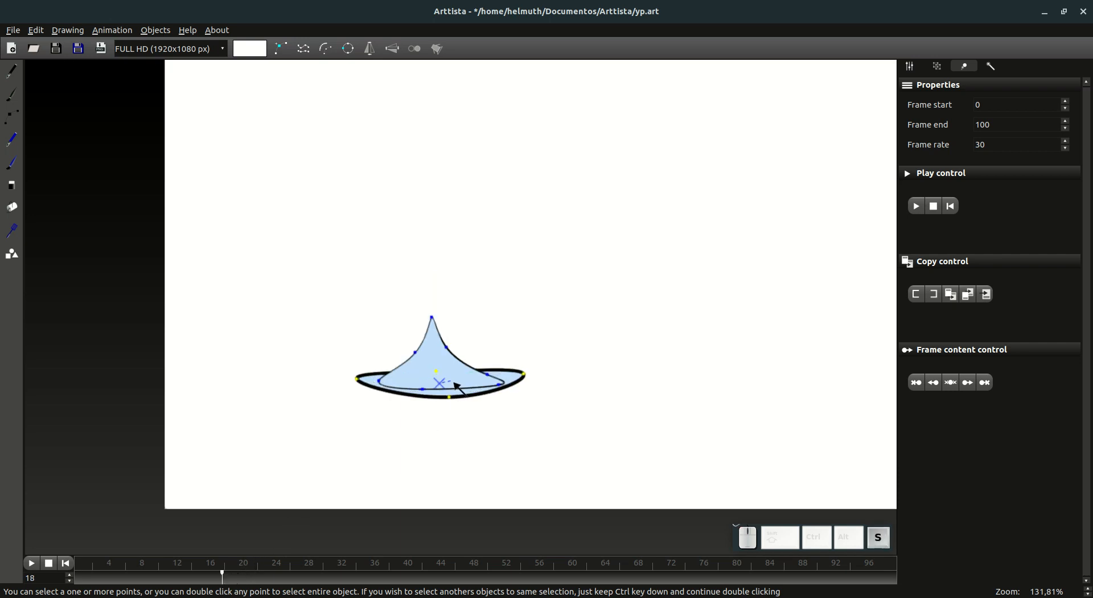
left_click(447, 393)
left_click(232, 574)
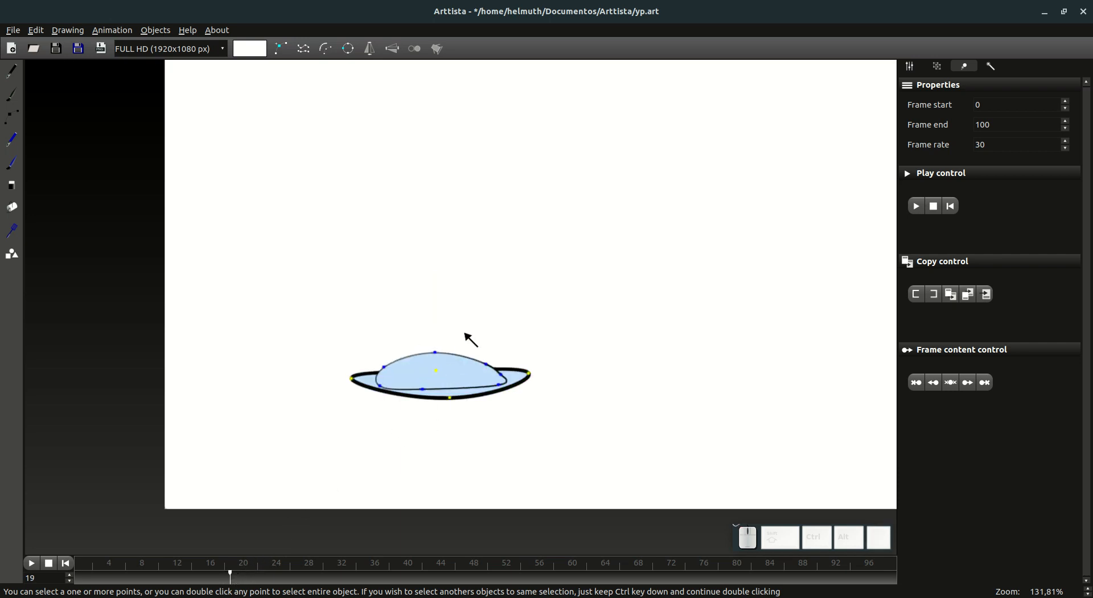
key("s")
left_click(459, 379)
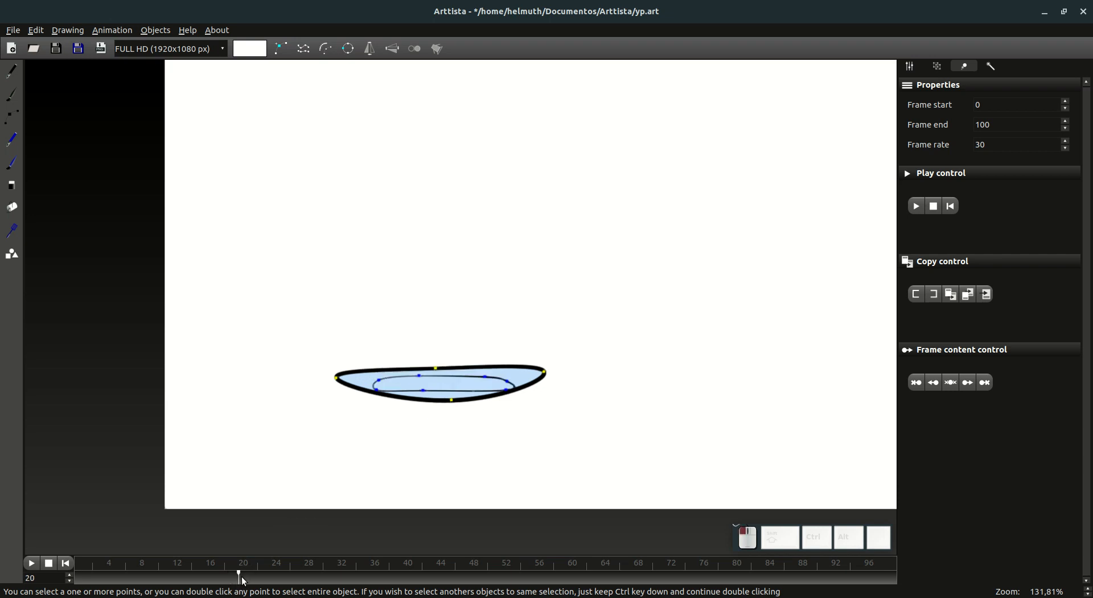
Step: Scale up the splash oval on frame 20 and nudge it into place around the flattened drop
key("s")
left_click(454, 381)
key("g")
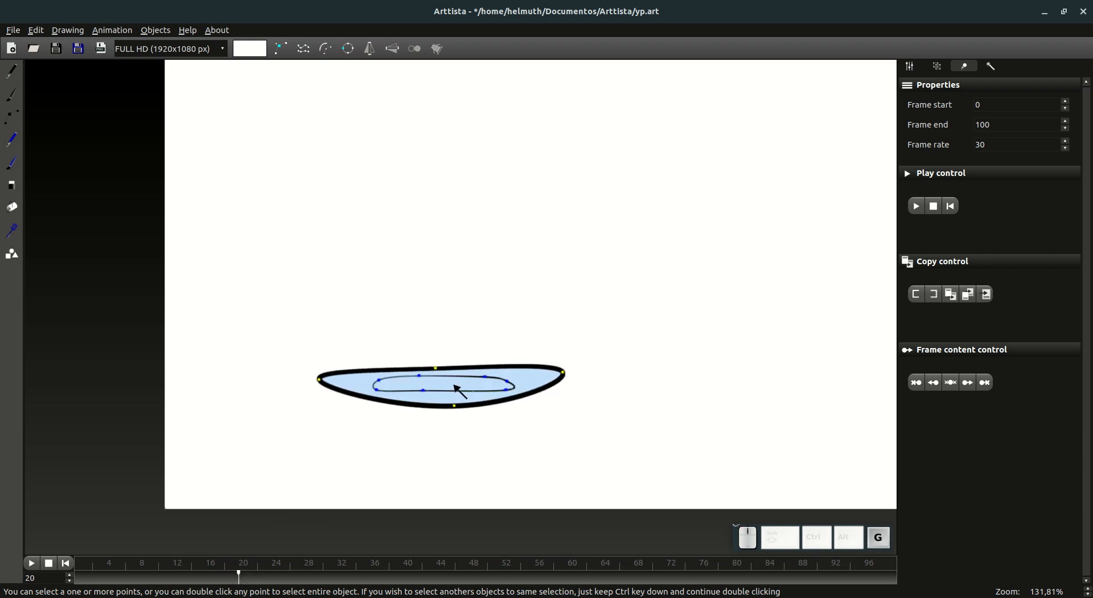
left_click(454, 386)
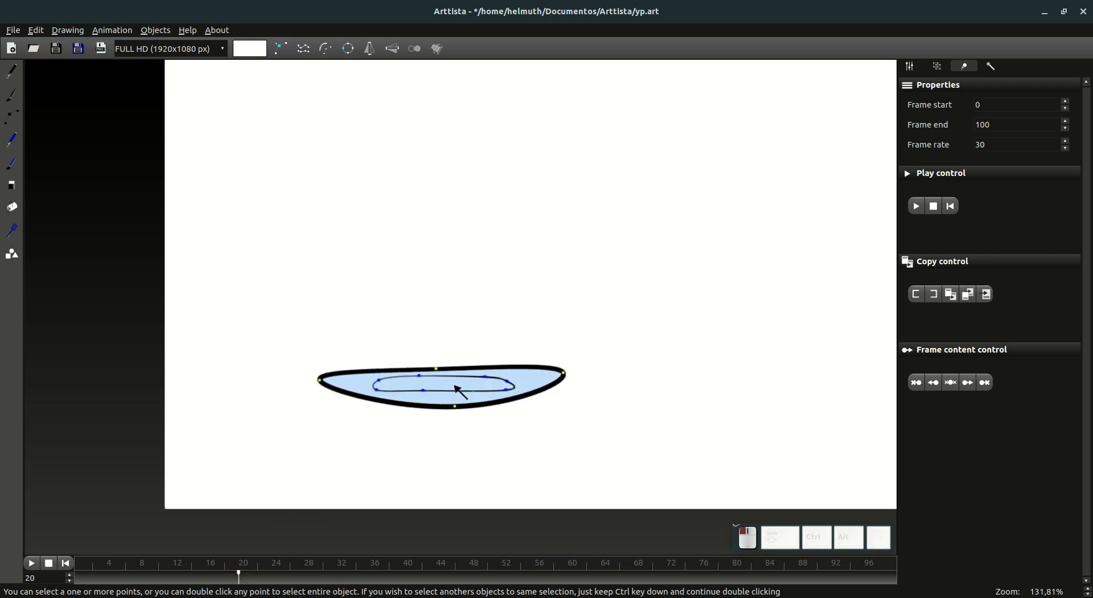
Step: Reduce the splash oval's contour size on frame 20 to a thin outline
left_click(911, 66)
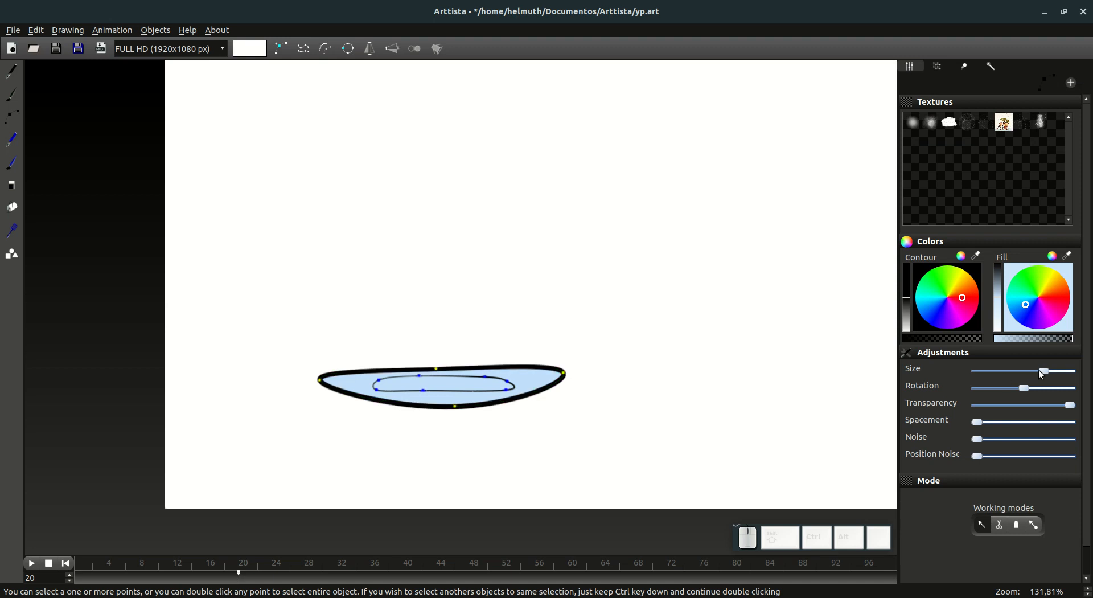
left_click_drag(1043, 371, 1023, 373)
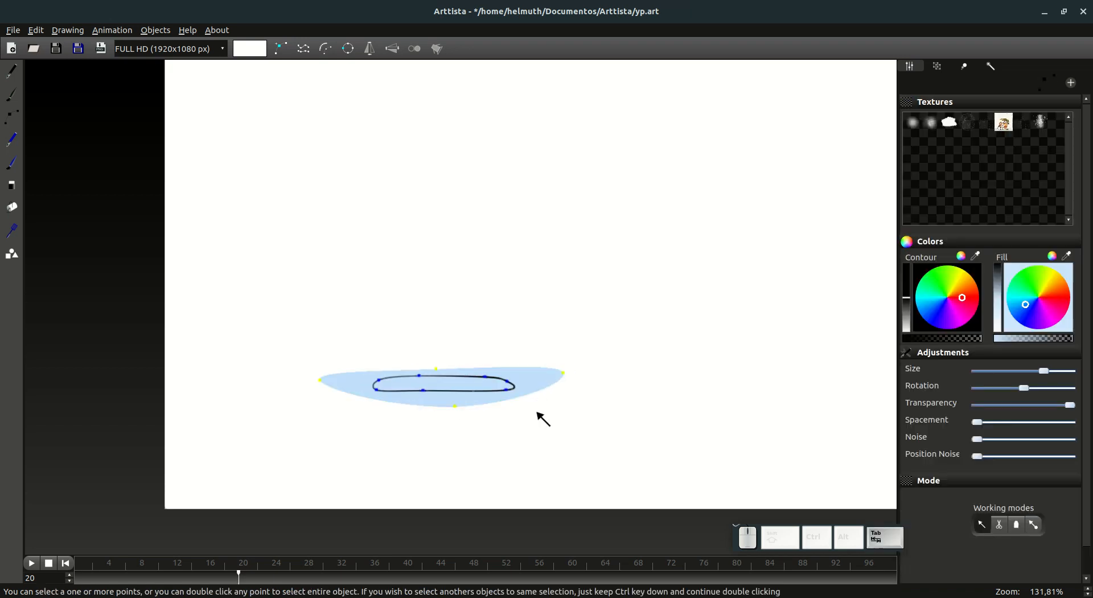
mouse_move(1024, 372)
left_mouse_down()
mouse_move(1048, 367)
mouse_move(1032, 372)
left_mouse_up()
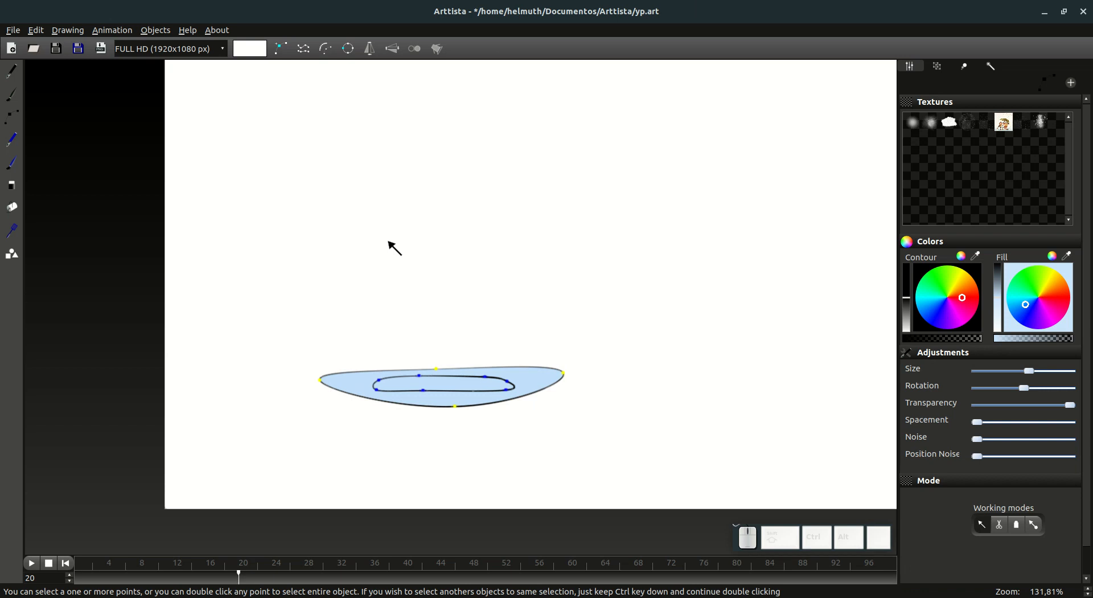
key("KP_Subtract")
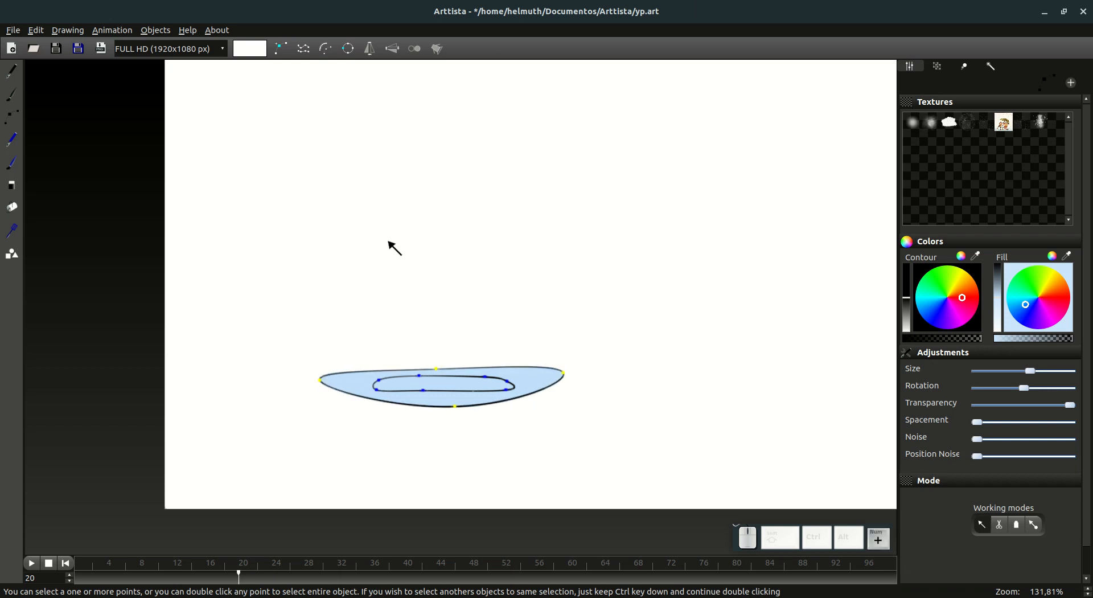
key("KP_Subtract")
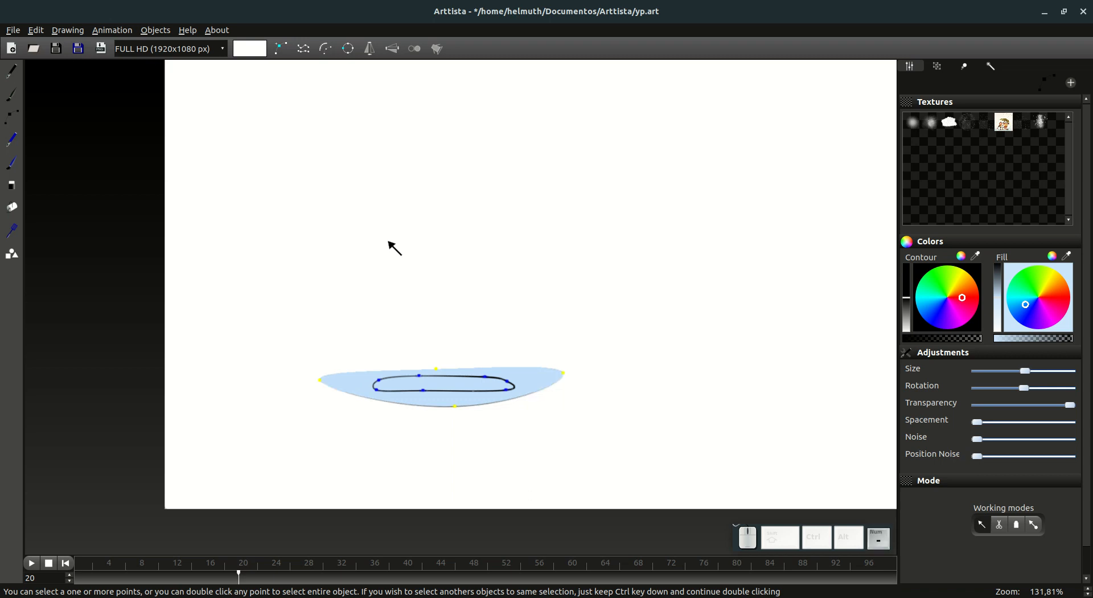
key("KP_Add")
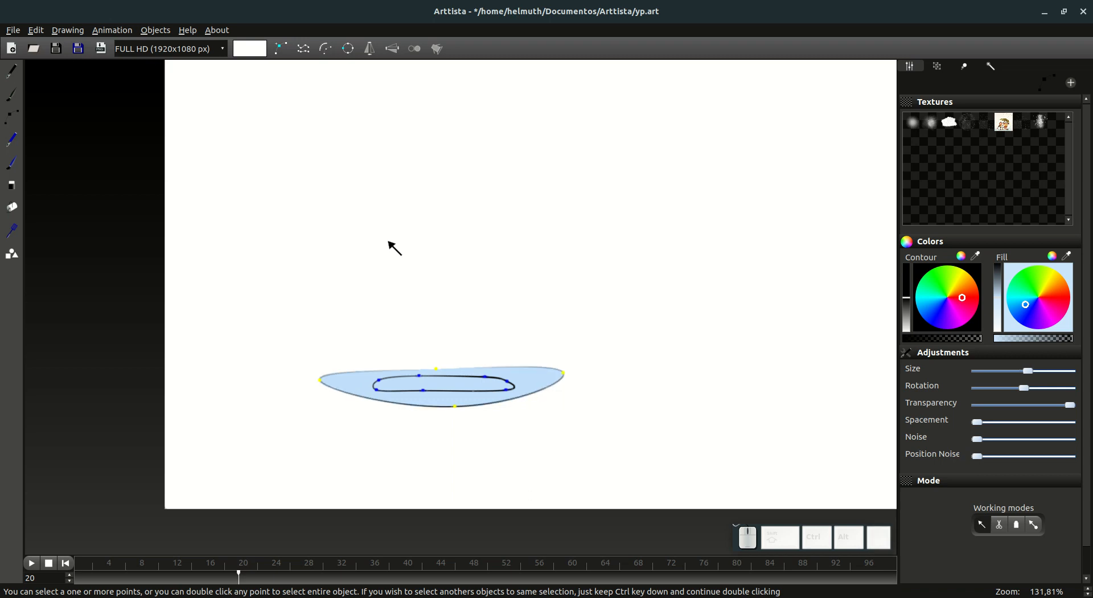
Step: Add the flattened drop to the selection and give both shapes a contour slightly darker than their light blue fill
double_click(507, 390, "ctrl")
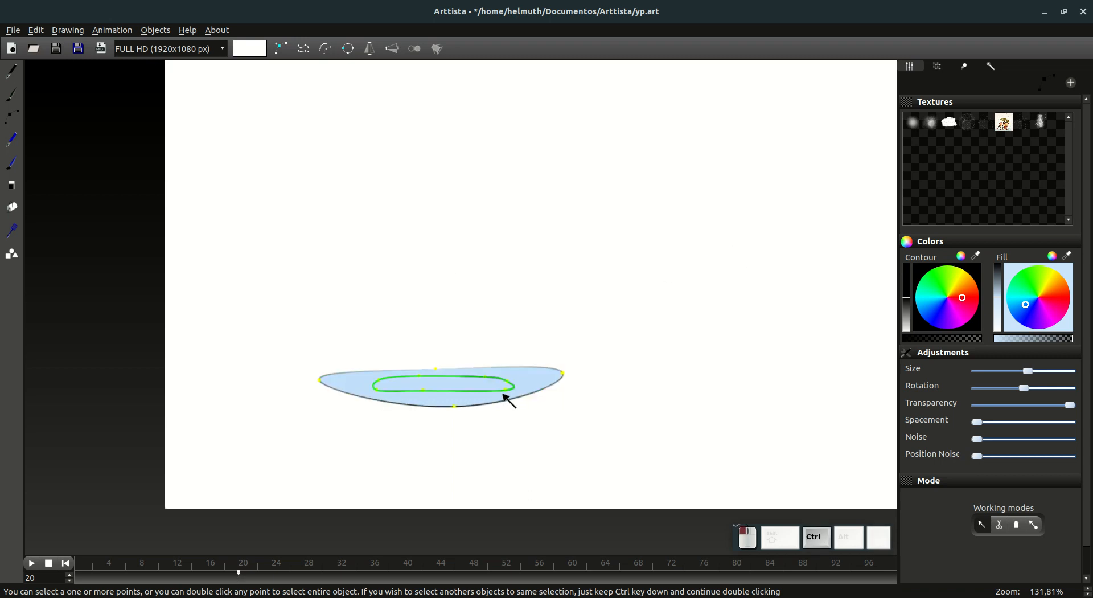
left_click(977, 257)
left_click(486, 373)
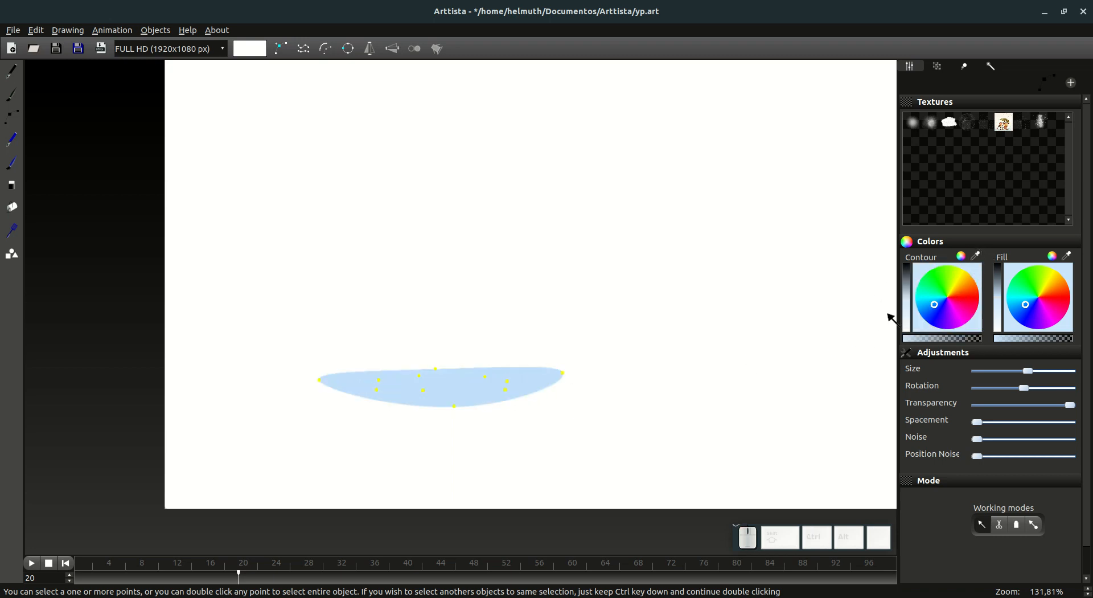
left_click_drag(909, 299, 908, 292)
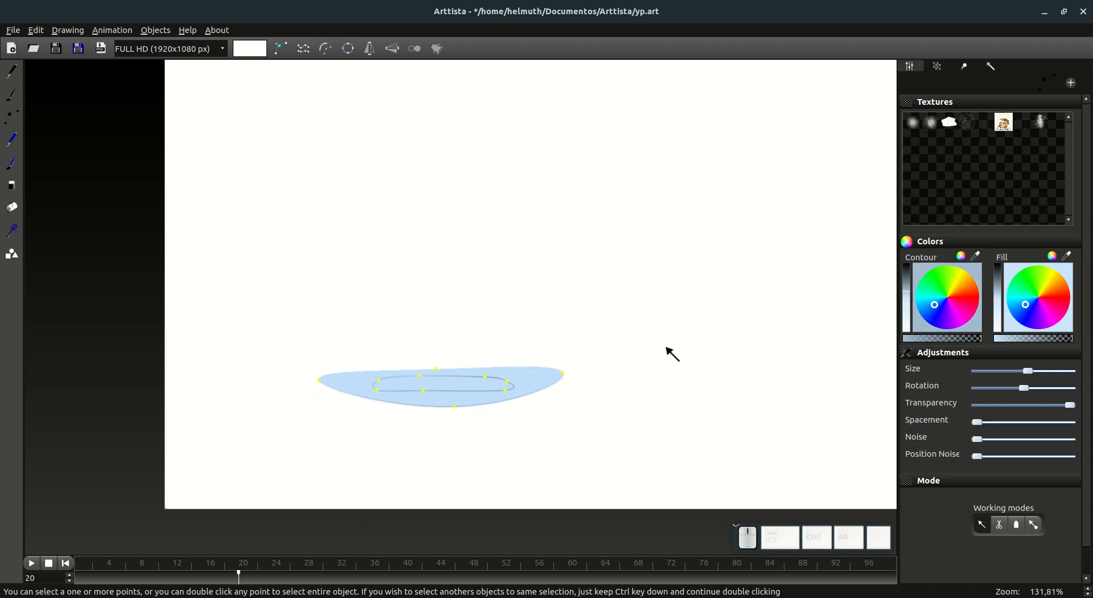
key("Tab")
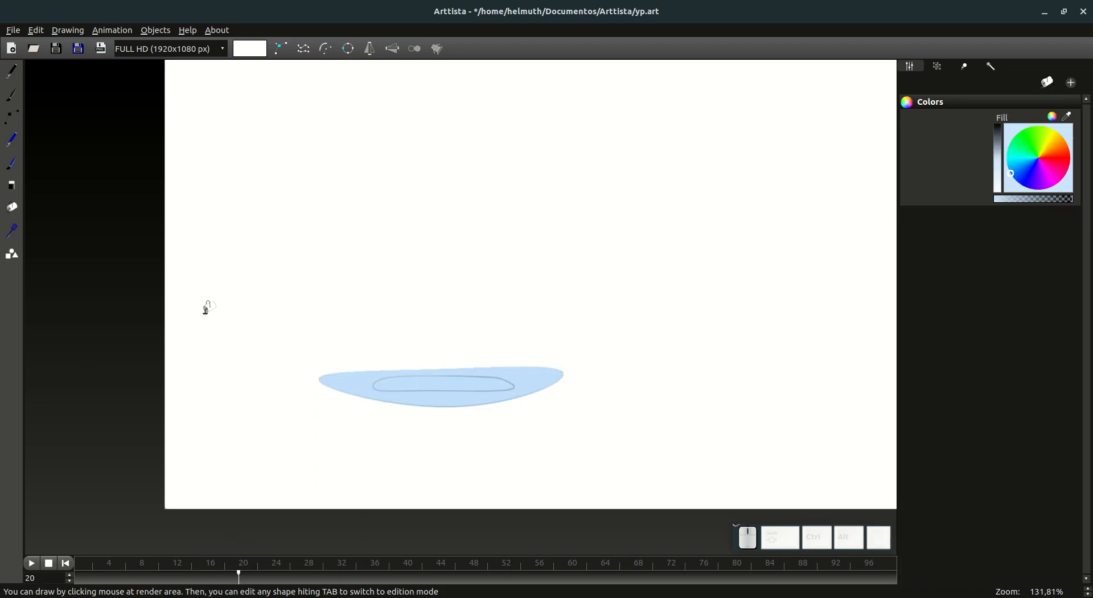
key("Tab")
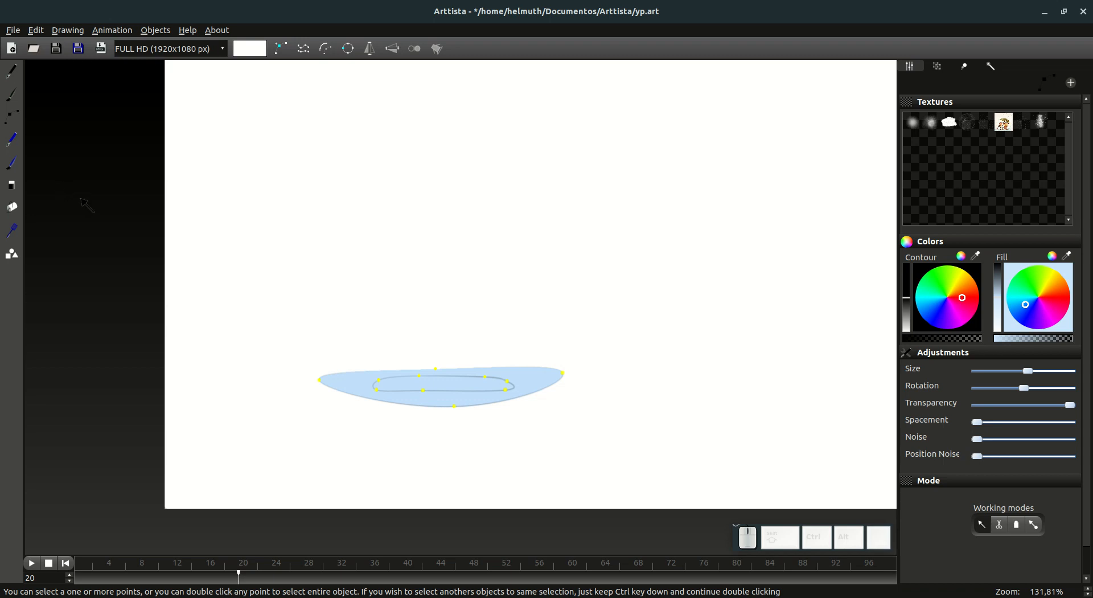
Step: Go to frame 21 and enlarge the splash oval slightly
left_click(11, 71)
mouse_move(239, 580)
left_mouse_down()
mouse_move(224, 579)
mouse_move(247, 576)
left_mouse_up()
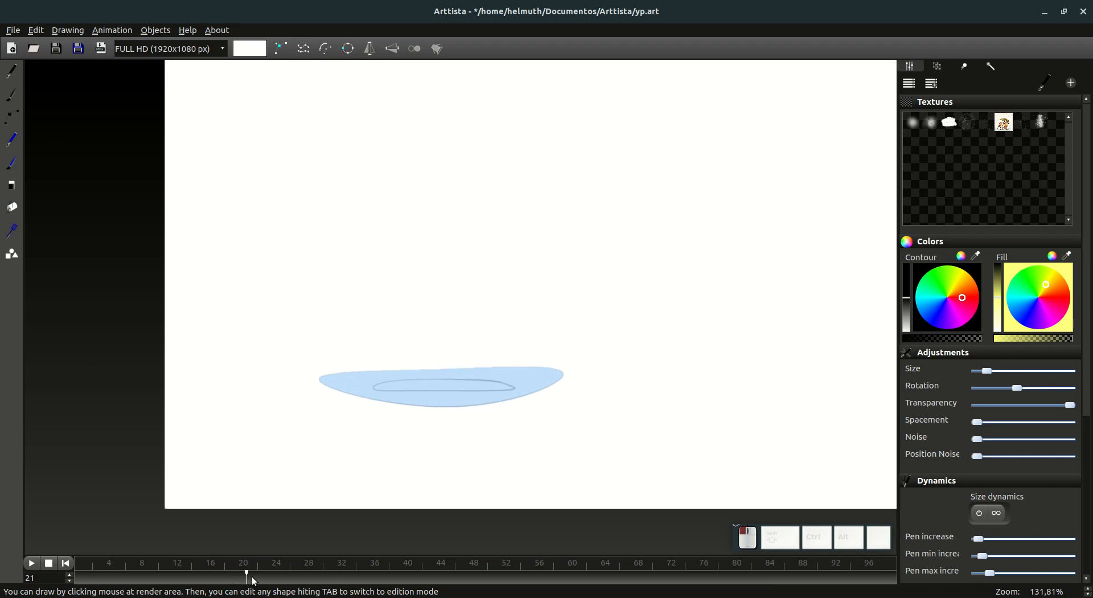
key("Tab")
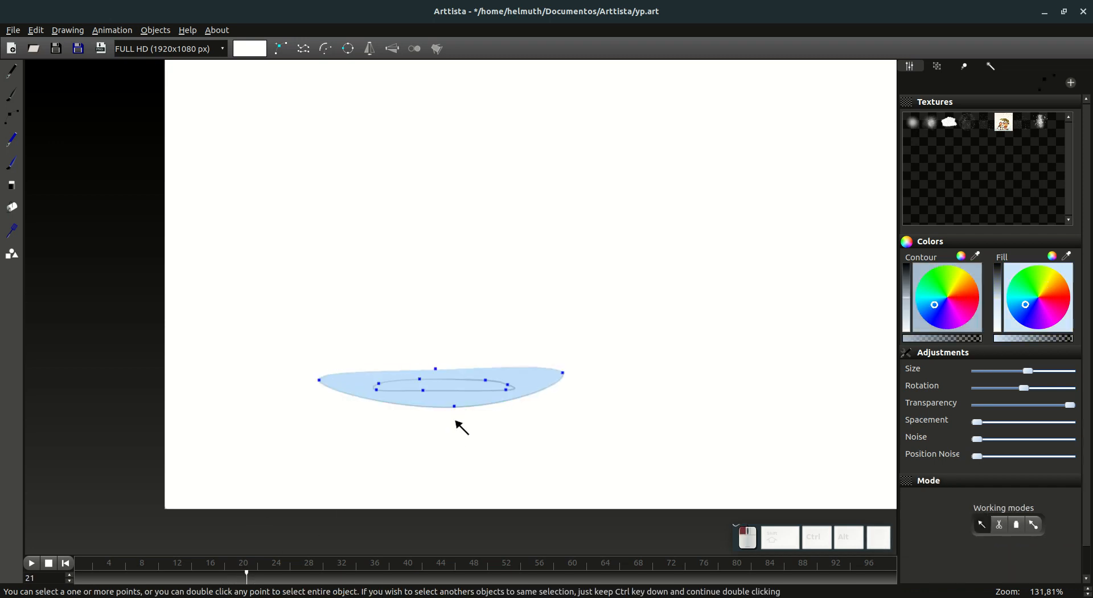
key("s")
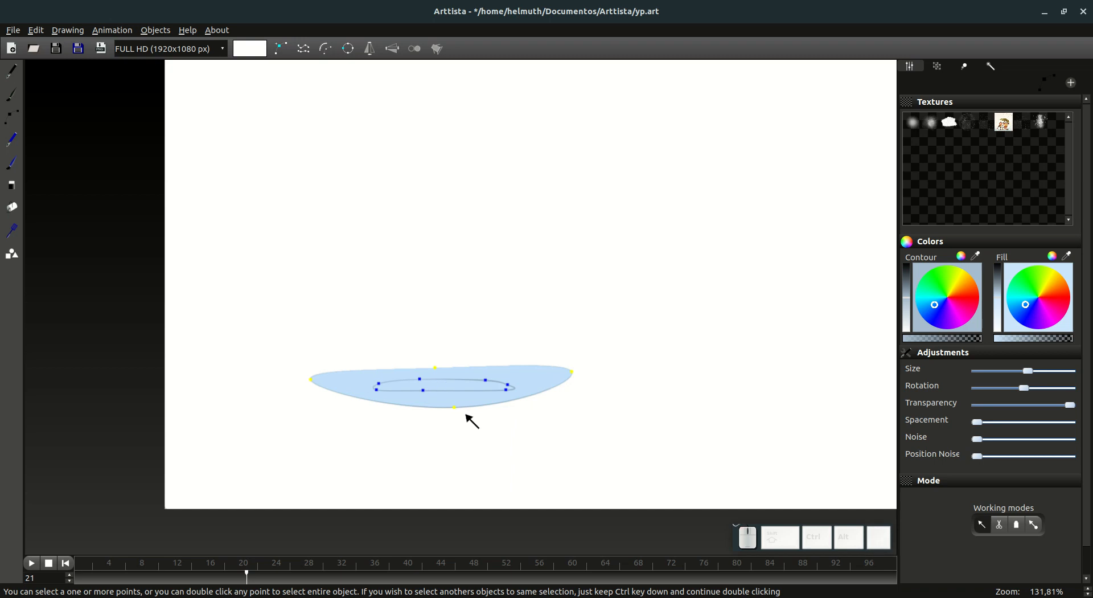
key("s")
key("Tab")
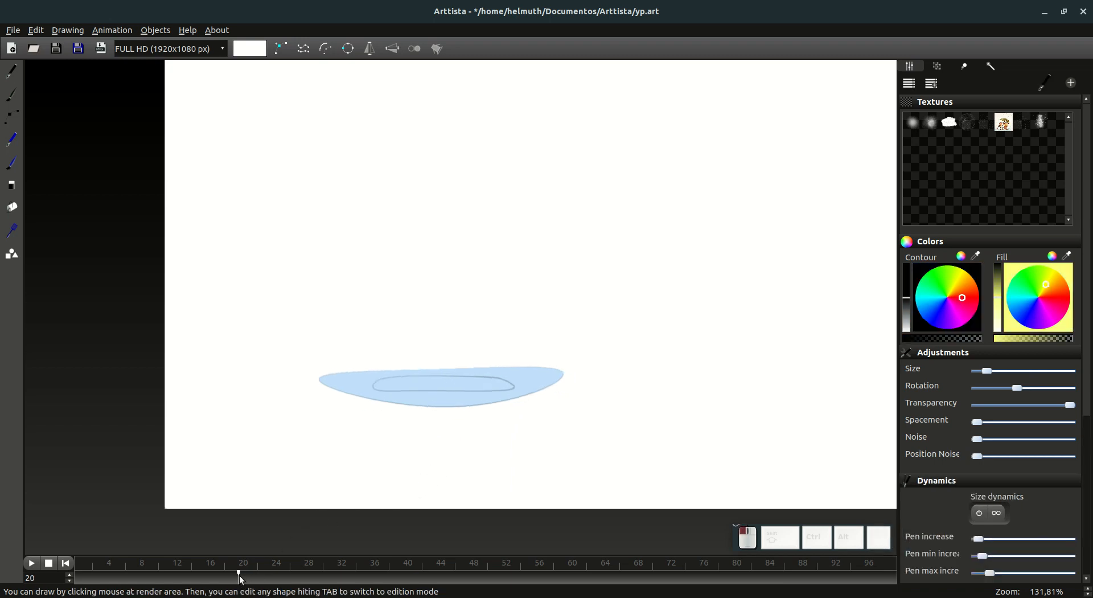
Step: Compare frames 20 and 21 and move the splash oval slightly down on frame 21
mouse_move(239, 575)
left_mouse_down()
mouse_move(207, 576)
mouse_move(248, 579)
left_mouse_up()
key("Tab")
double_click(450, 391)
key("g")
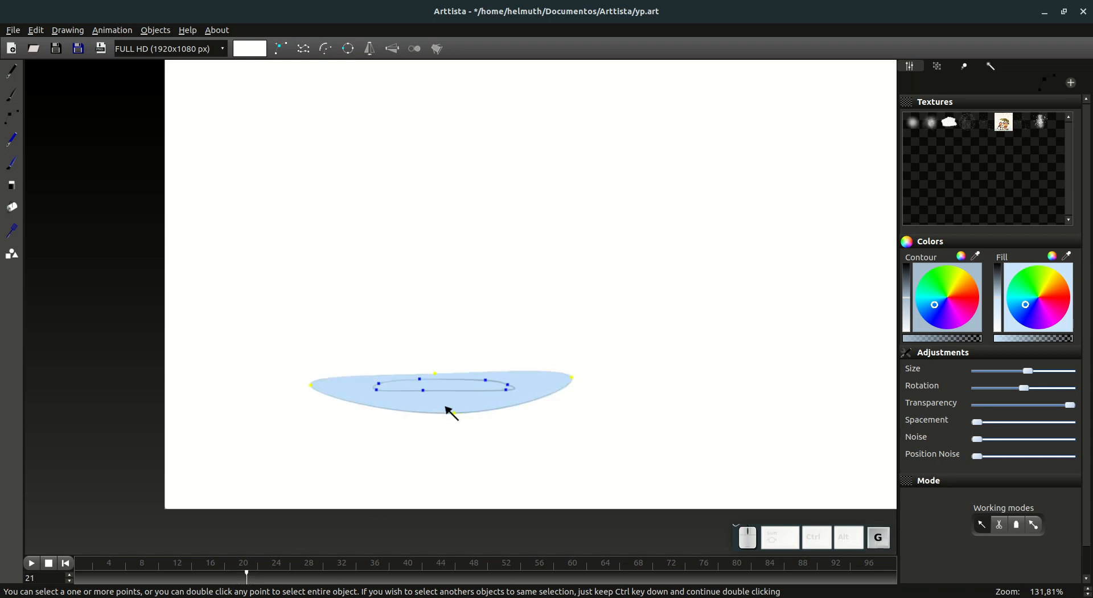
left_click(445, 405)
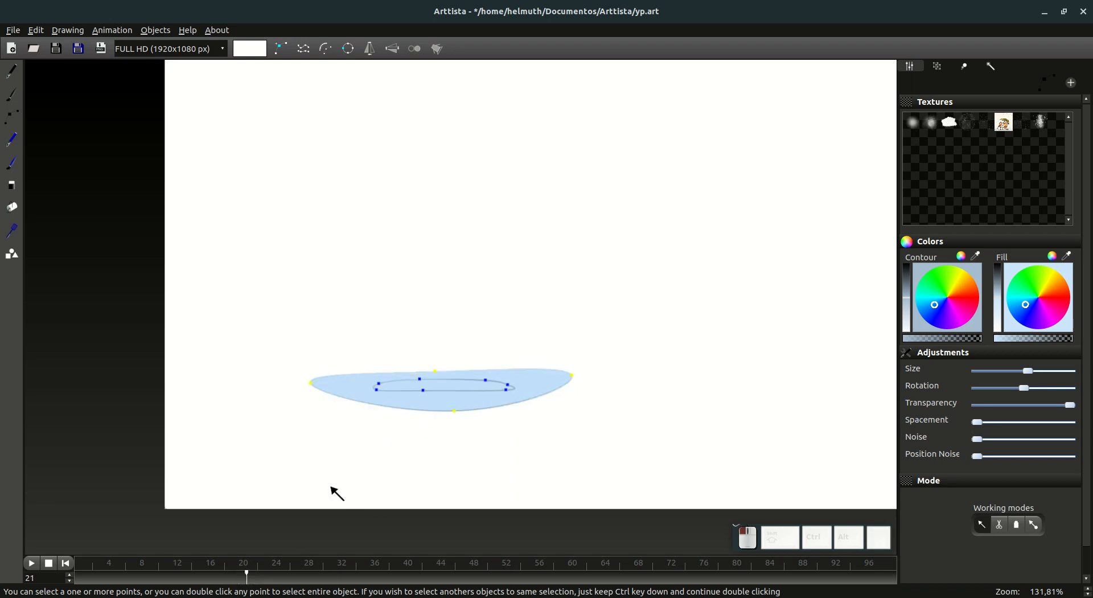
Step: Compare the splash oval's size and position across frames 20 to 22
left_click(256, 579)
left_click(245, 580)
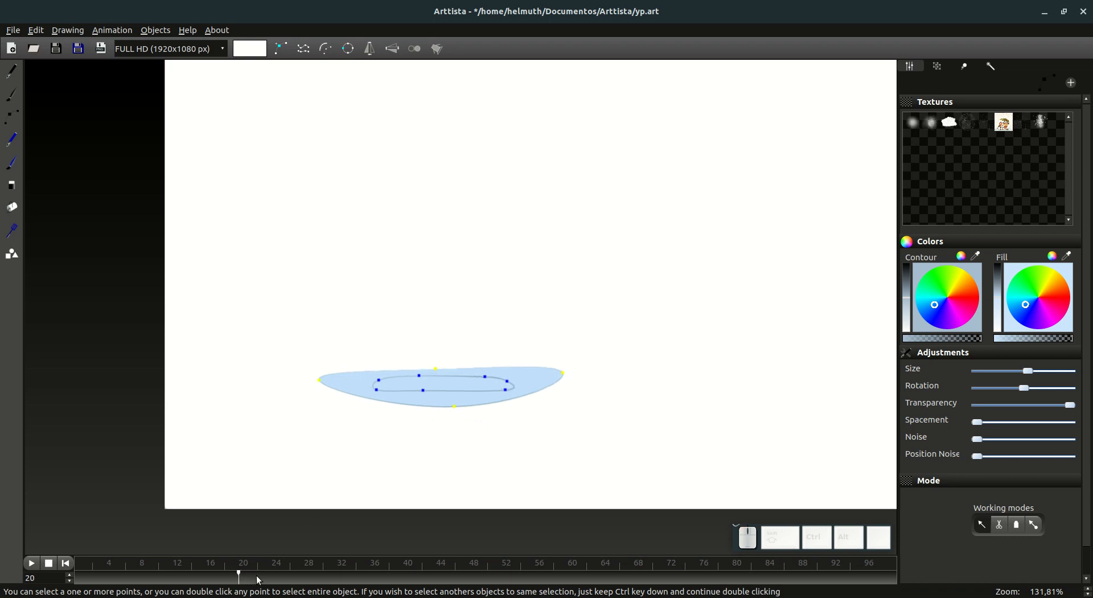
left_click(259, 580)
left_click(243, 581)
left_click(247, 581)
left_click(244, 579)
left_click_drag(252, 580, 264, 587)
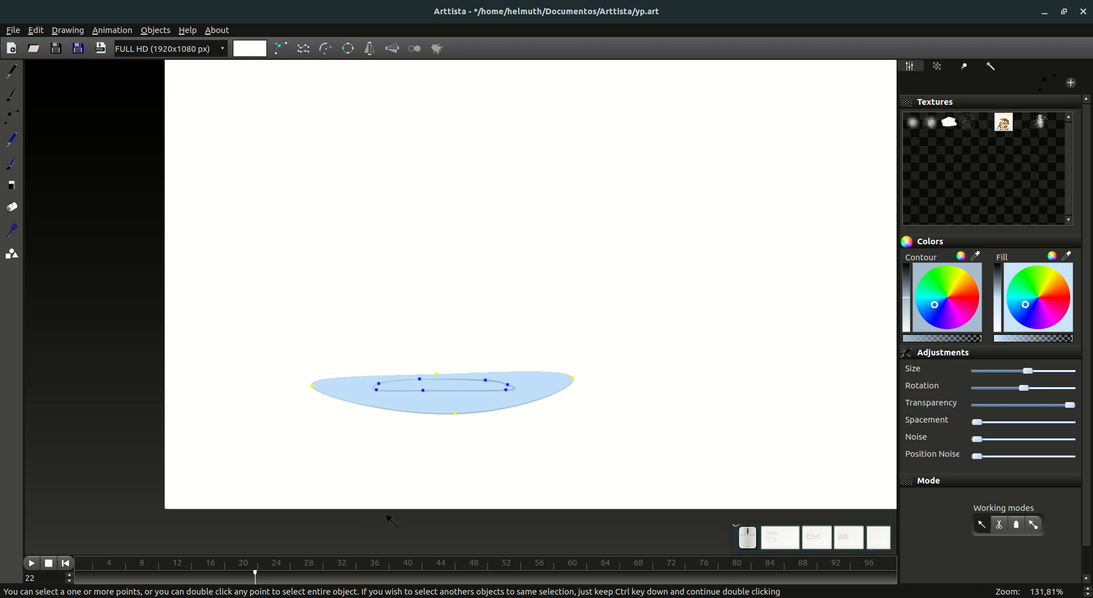
left_click(252, 577)
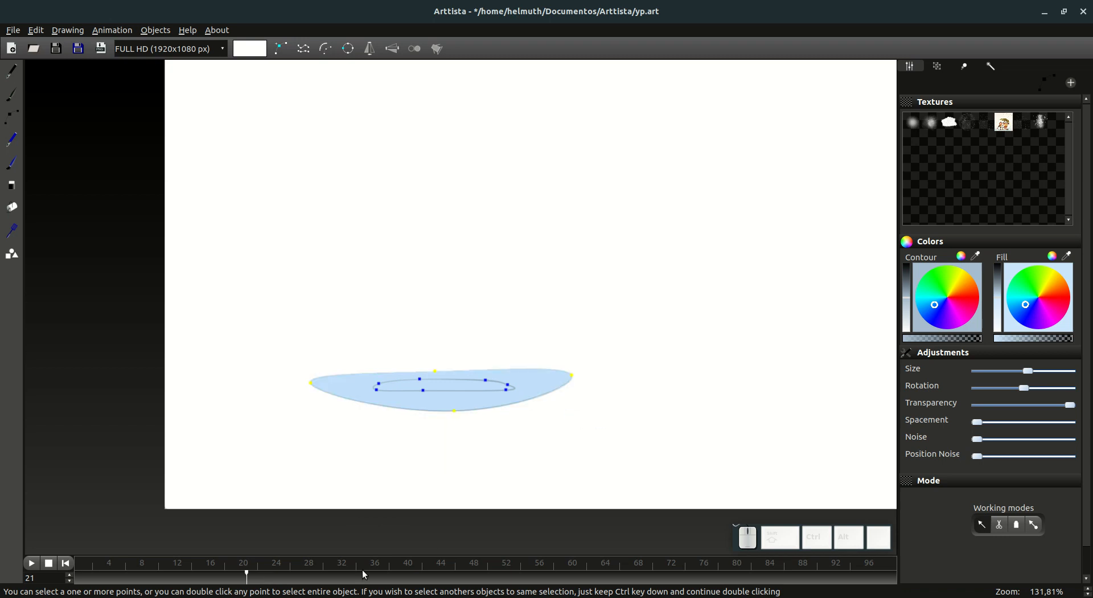
Step: Select the frame range from 21 to about 29 and open the animation's frame content controls
left_click_drag(252, 577, 313, 577)
left_click(245, 581)
left_click(247, 577)
left_click_drag(242, 579, 250, 580)
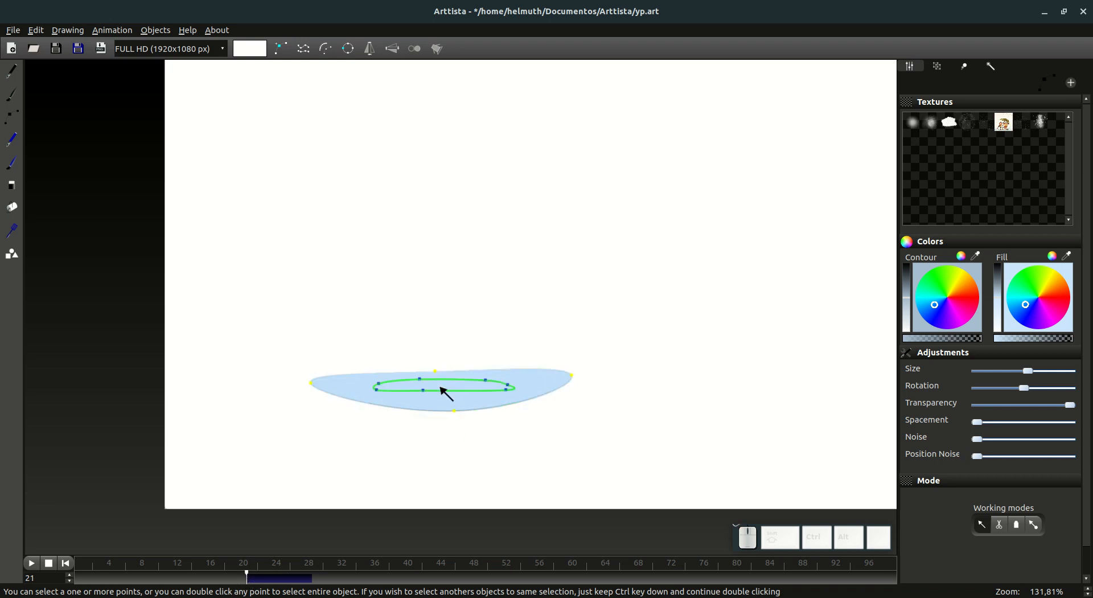
left_click(459, 410)
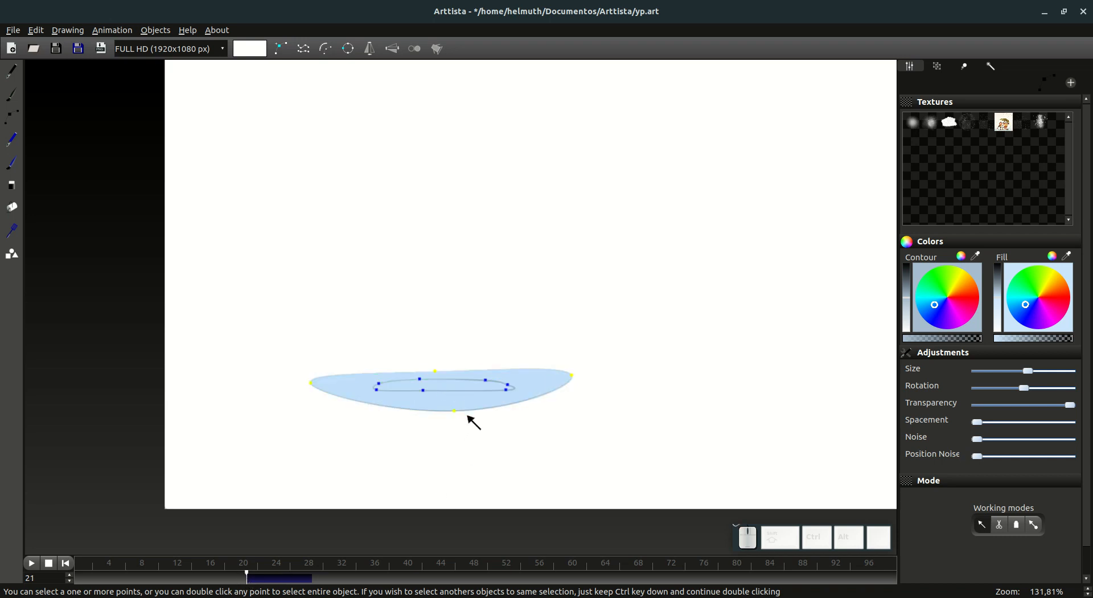
left_click(965, 67)
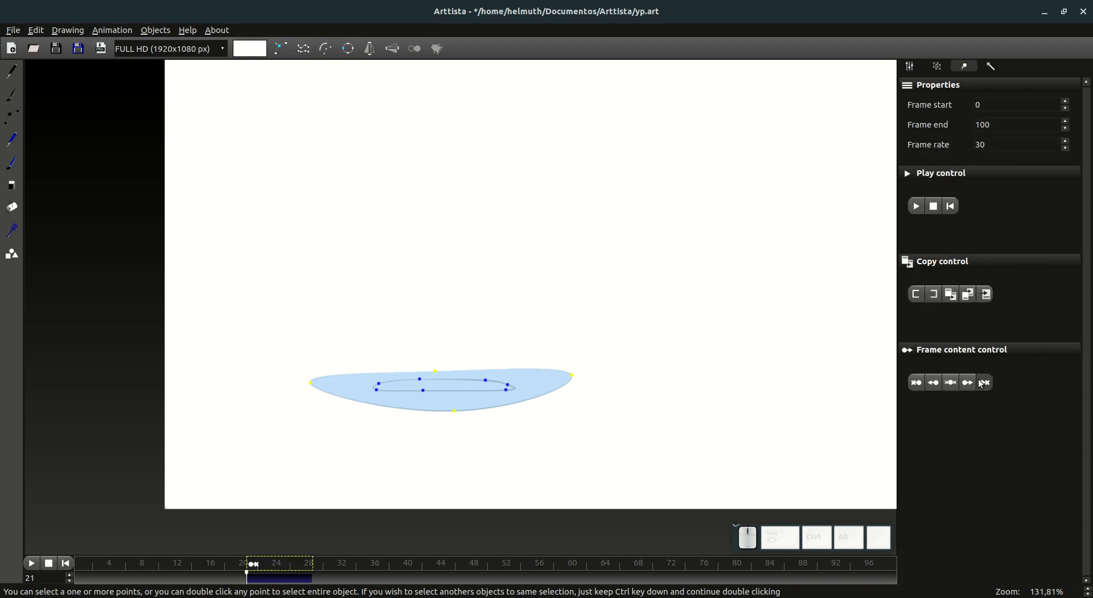
Step: Check the splash within the selected frame range, stop on frame 23, leave shape editing and save the project
left_click_drag(290, 572, 313, 570)
mouse_move(280, 564)
left_mouse_down()
mouse_move(144, 565)
mouse_move(275, 564)
mouse_move(176, 567)
mouse_move(265, 569)
left_mouse_up()
left_click(11, 117)
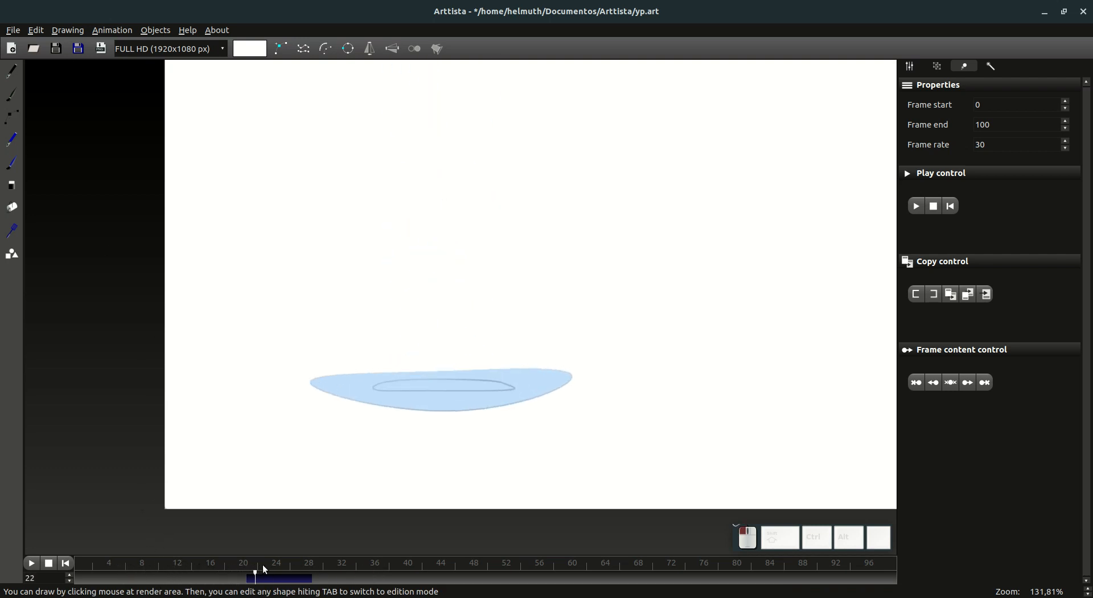
left_click(74, 48)
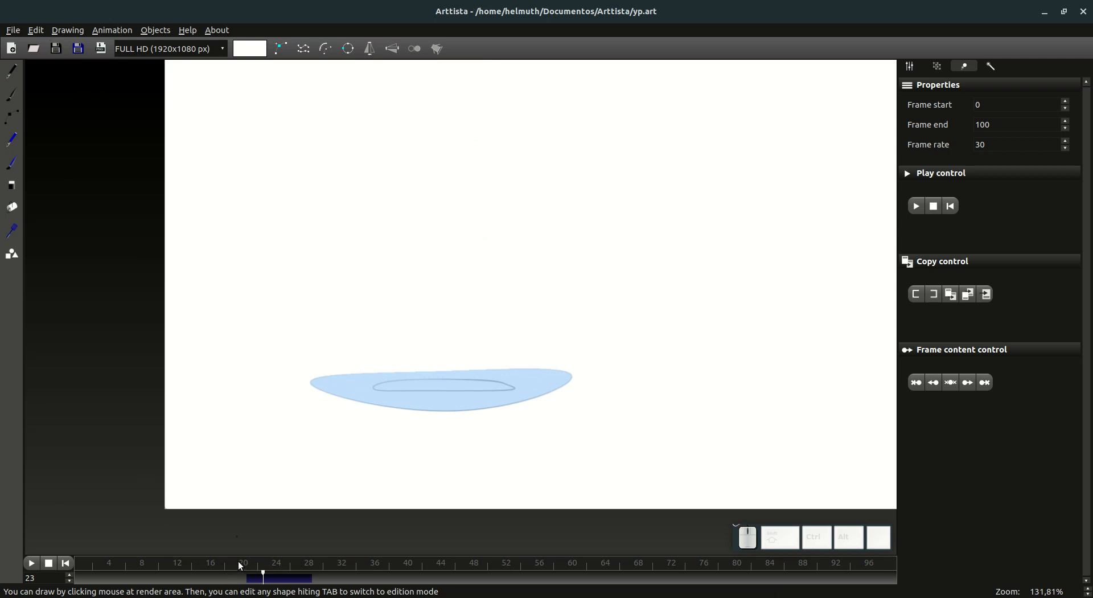
Step: Compare the splash on frames 20 and 21 and inspect its shape points on frame 21
left_click_drag(238, 565, 241, 566)
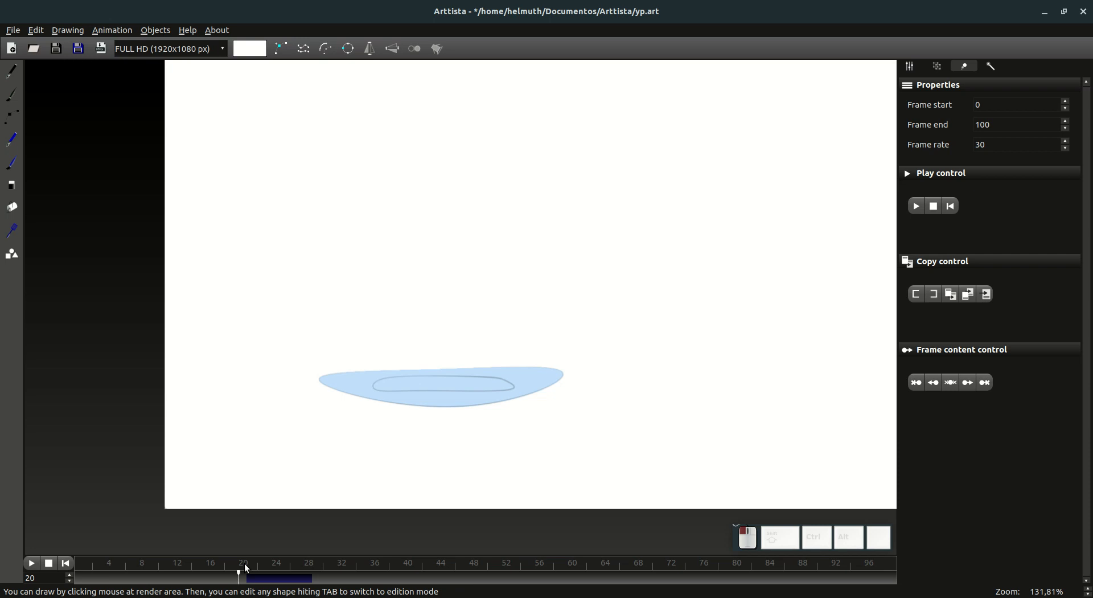
left_click_drag(245, 565, 270, 566)
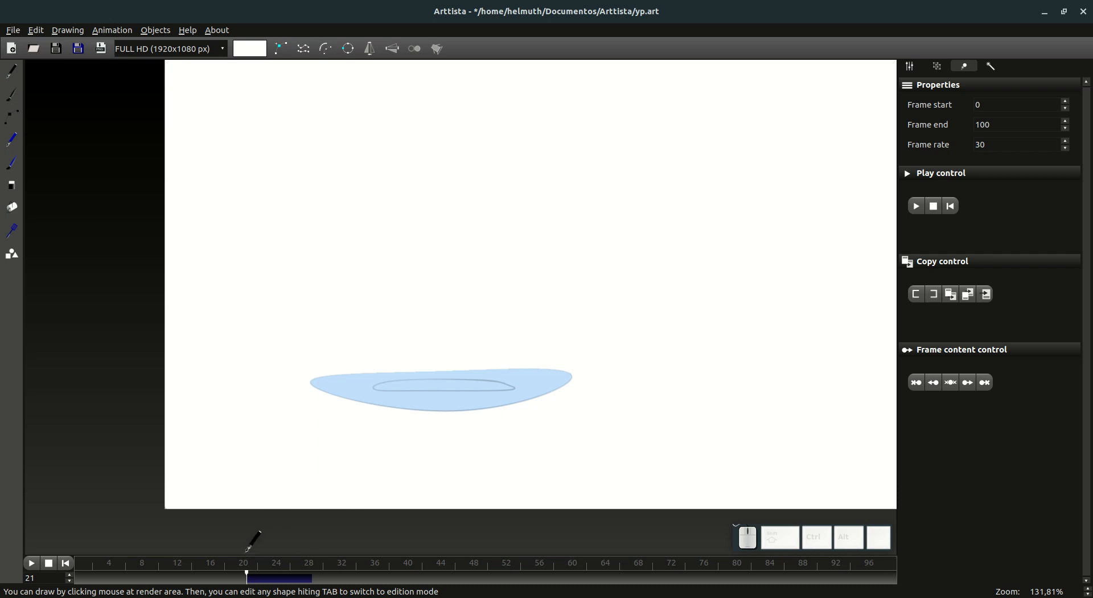
left_click_drag(242, 571, 252, 575)
key("Tab")
left_click_drag(410, 459, 380, 462)
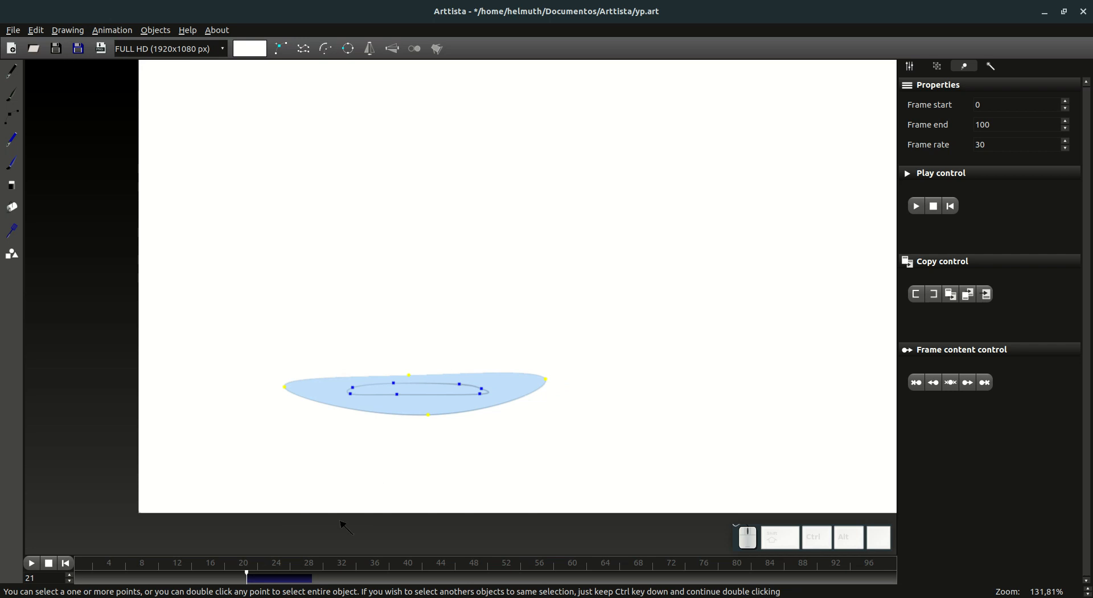
key("Tab")
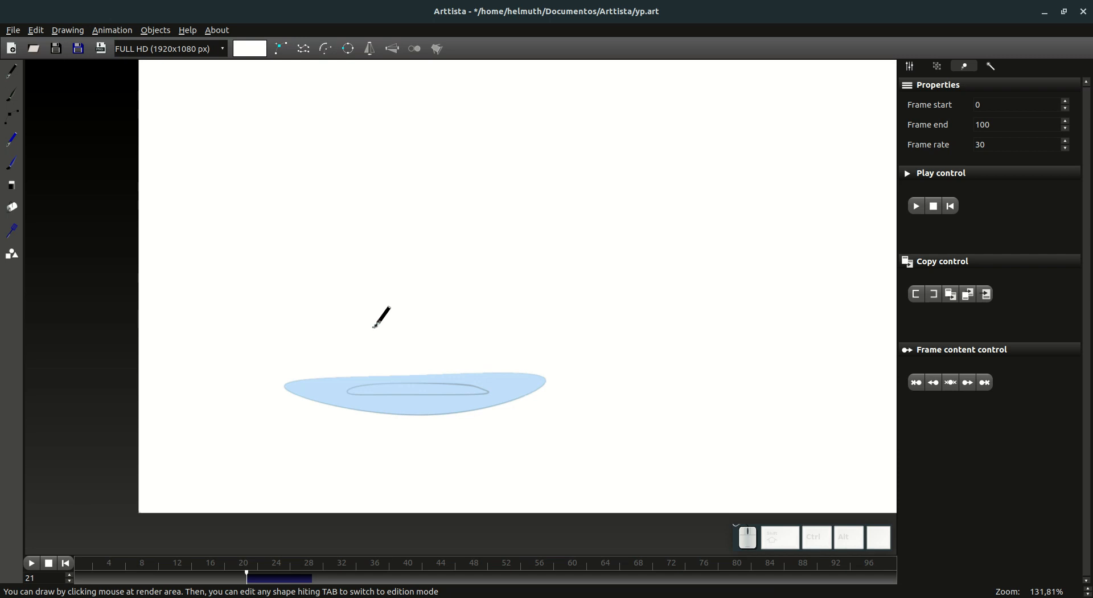
Step: Review the falling drop from frame 0 and inspect its shape points closely on frames 16 and 17
left_click_drag(171, 570, 81, 572)
scroll(403, 345, "down", 4)
scroll(400, 349, "down", 2)
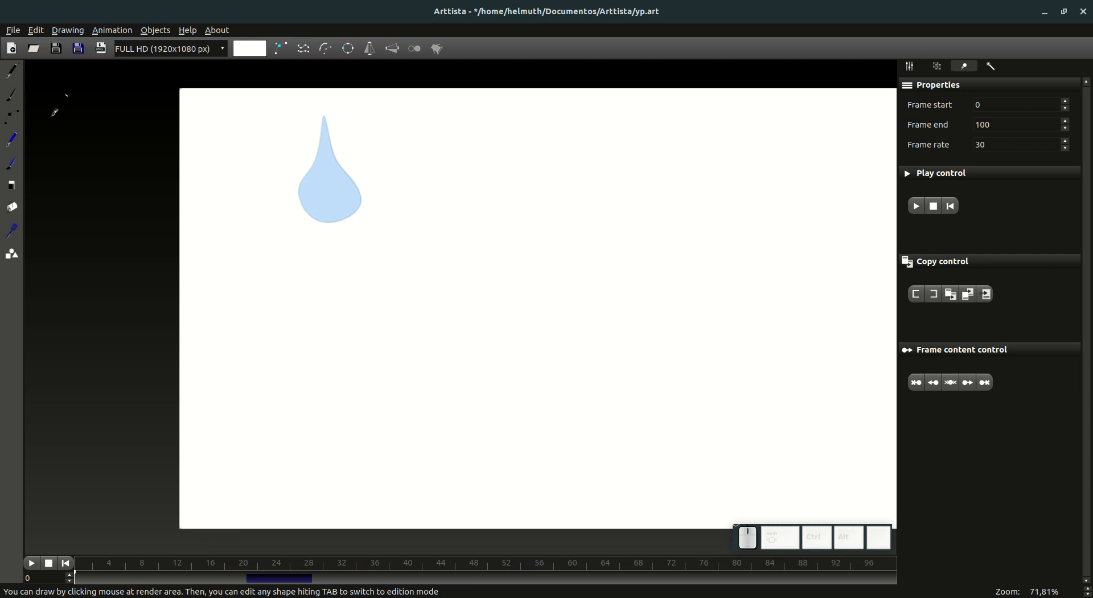
key("Tab")
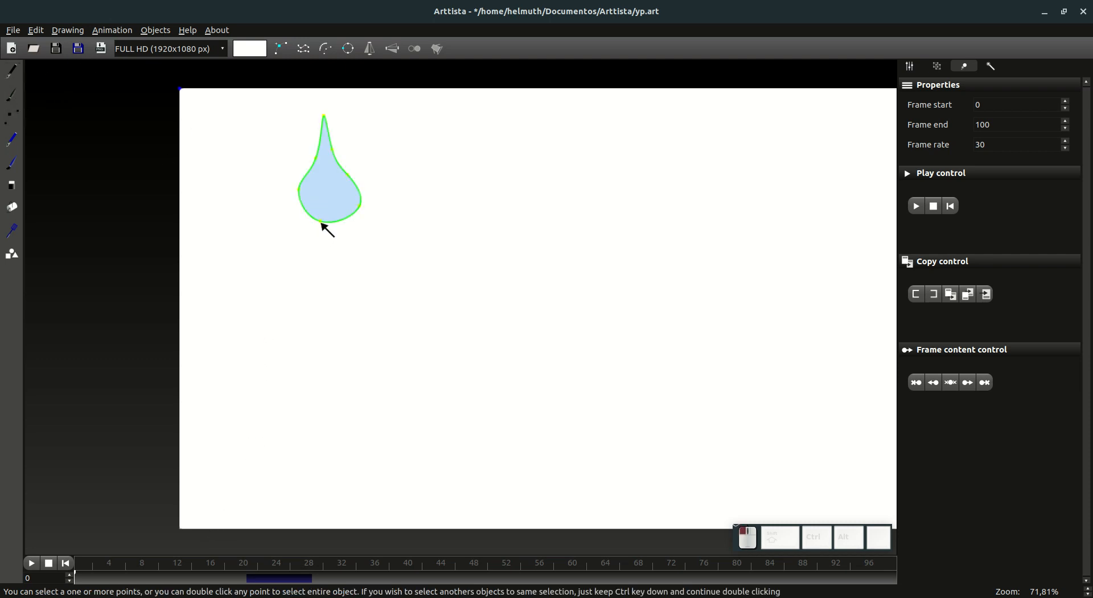
left_click_drag(237, 578, 207, 565)
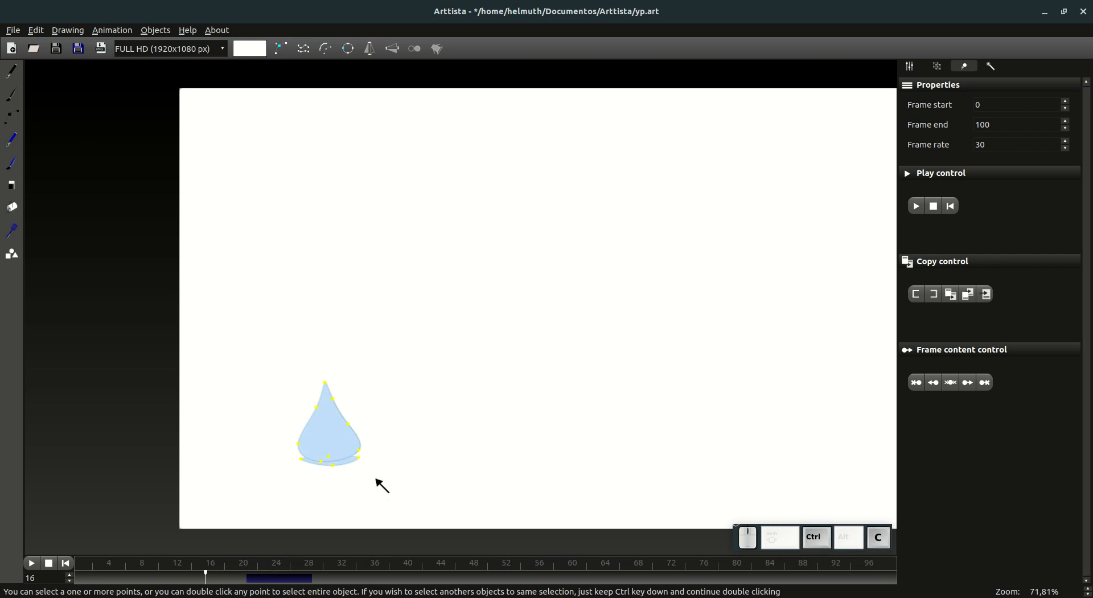
scroll(364, 473, "up", 4)
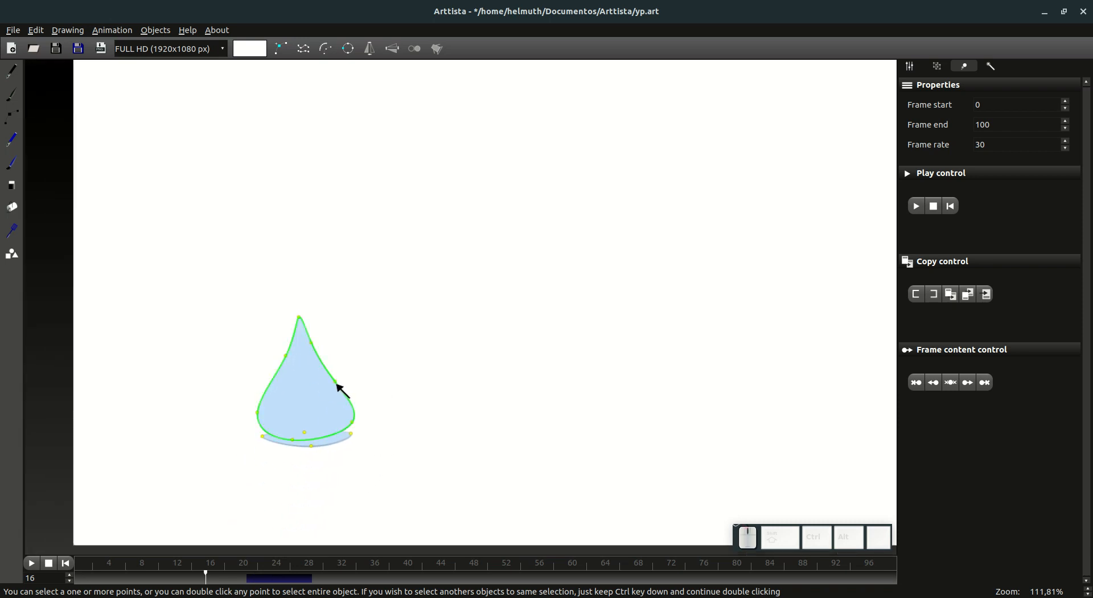
scroll(341, 389, "up", 6)
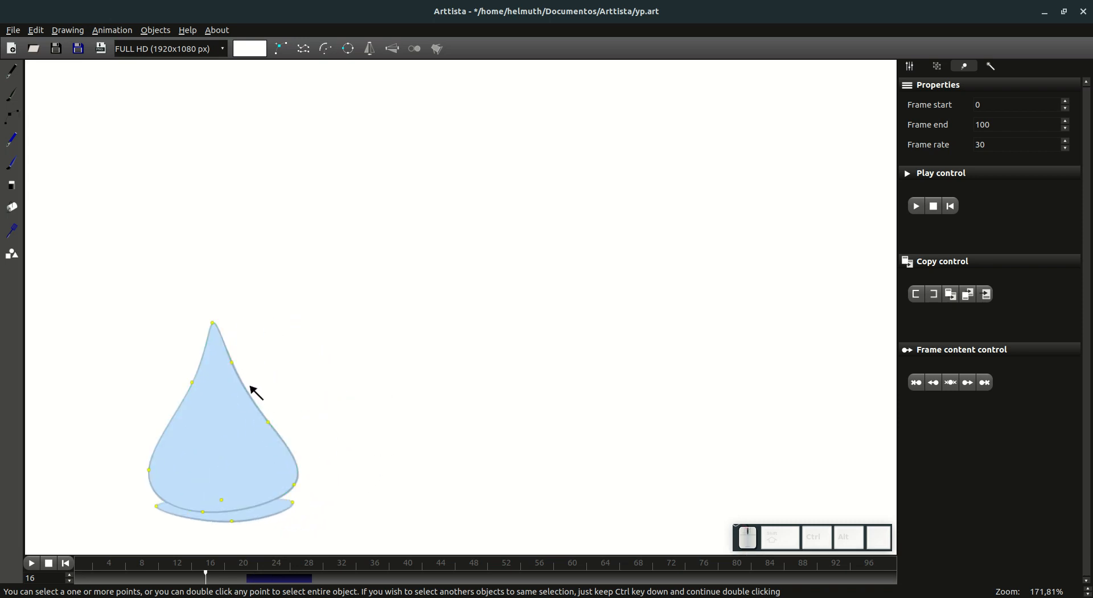
scroll(260, 404, "down", 6)
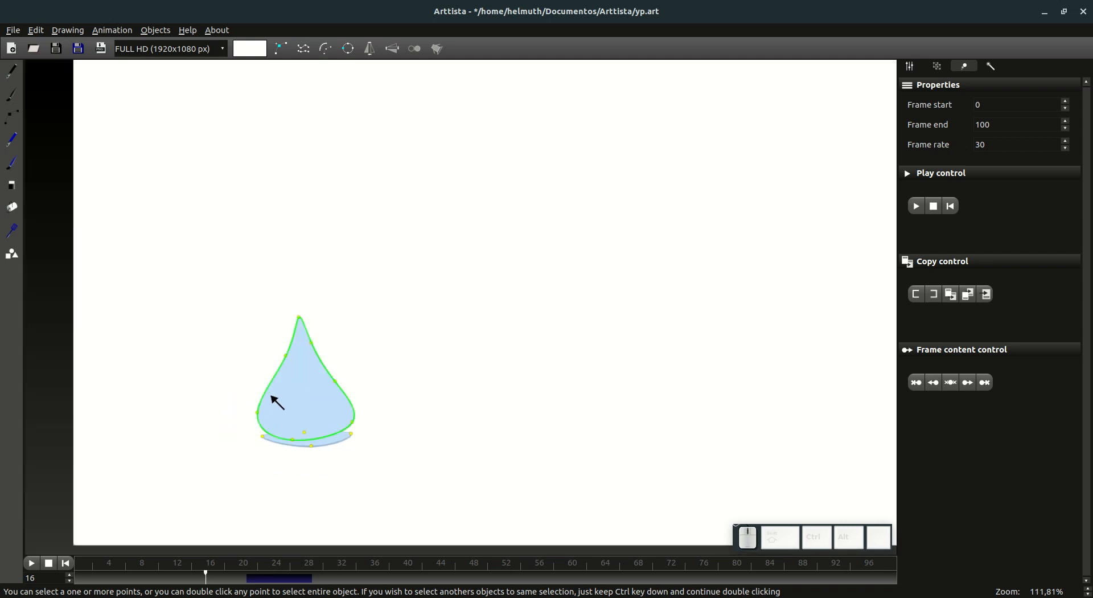
left_click_drag(114, 565, 220, 577)
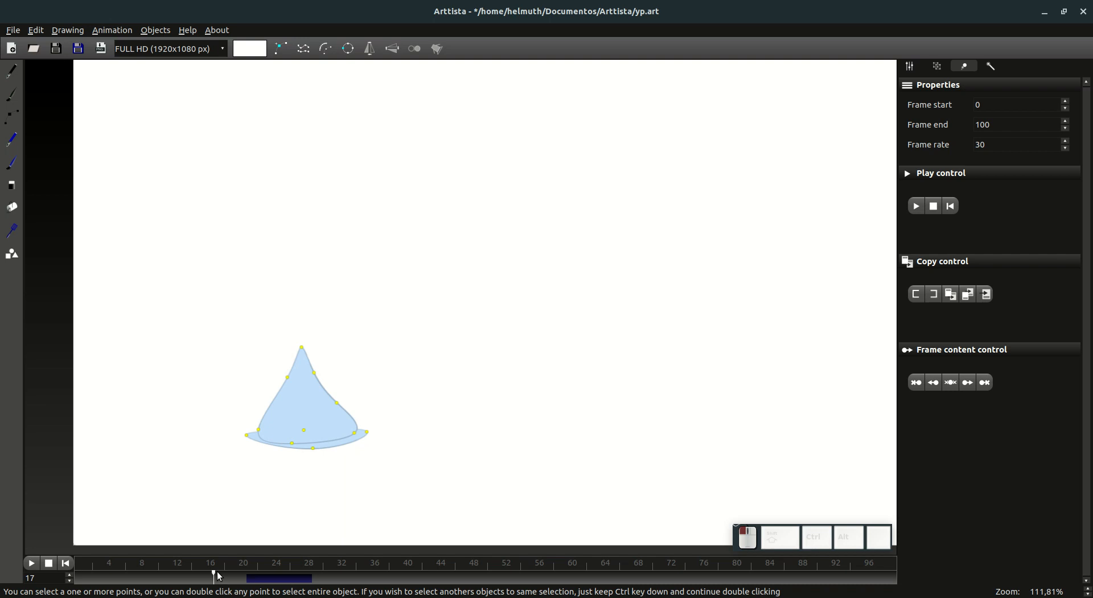
left_click(216, 578)
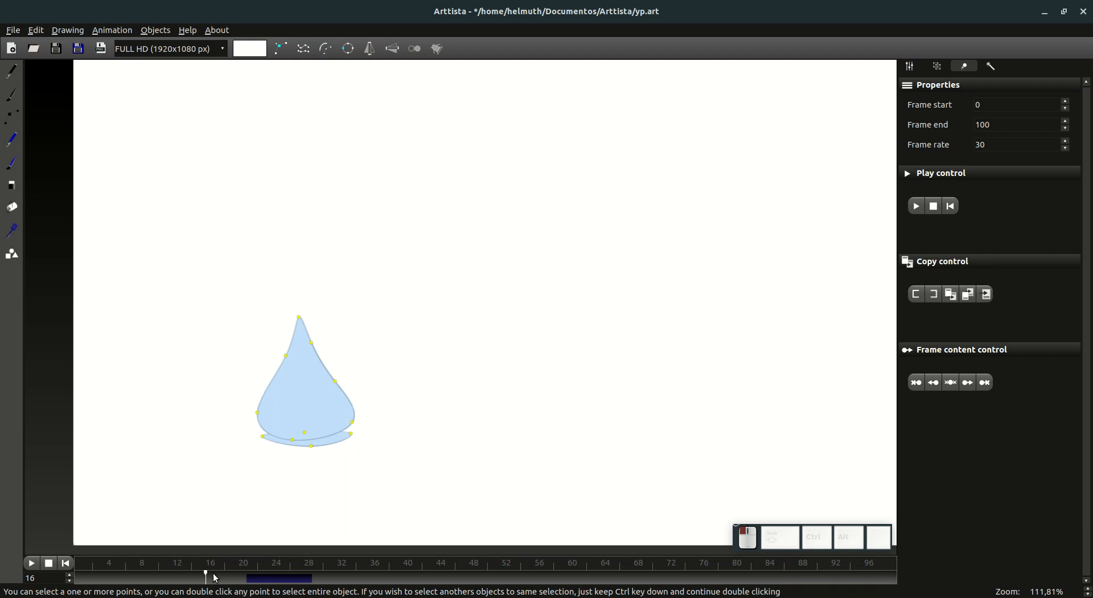
left_click(216, 578)
Step: Set shape editing to the keyframe range selection working mode and clear the selected frame range on the timeline
left_click(12, 117)
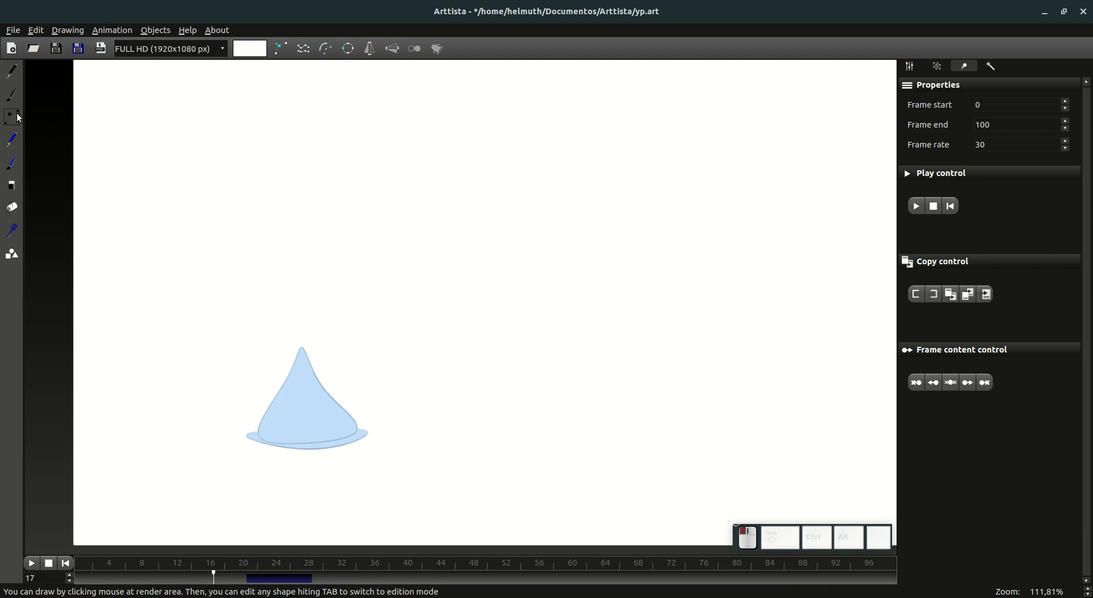
left_click(909, 67)
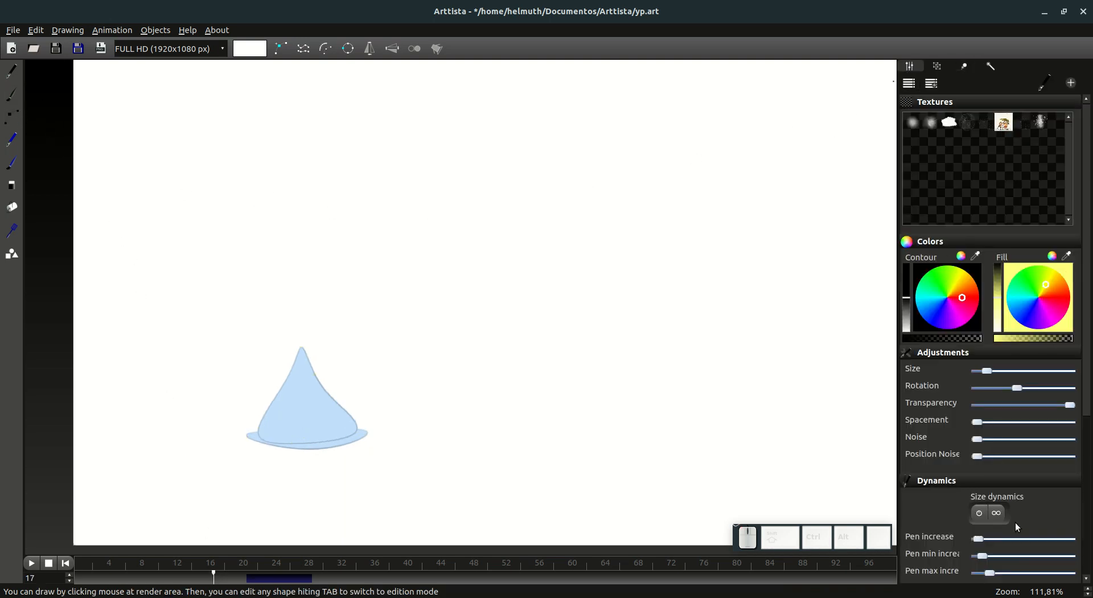
scroll(1006, 524, "down", 6)
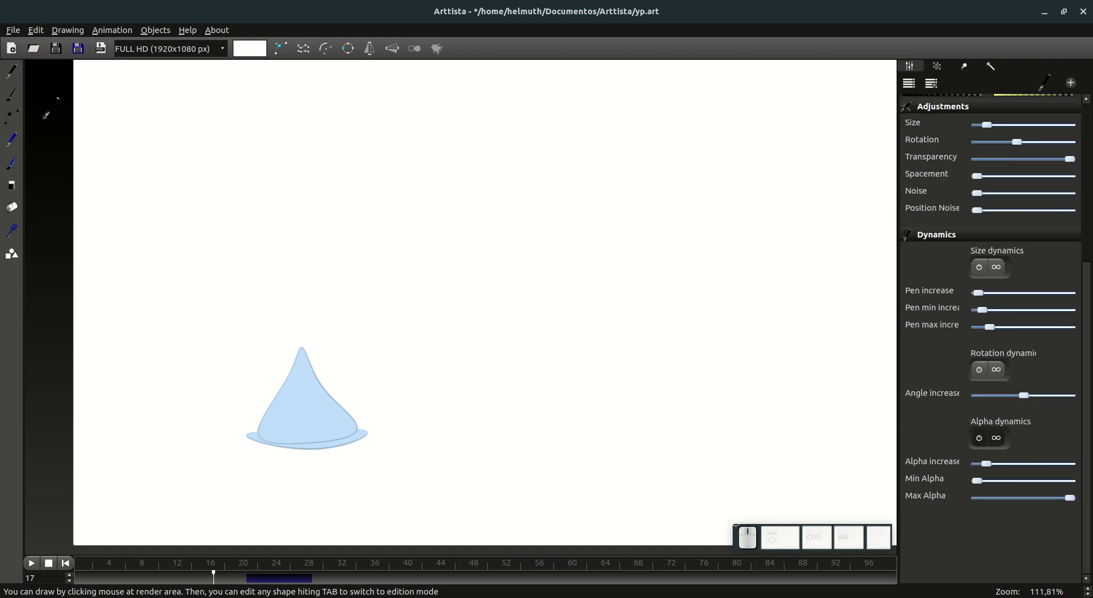
left_click(13, 117)
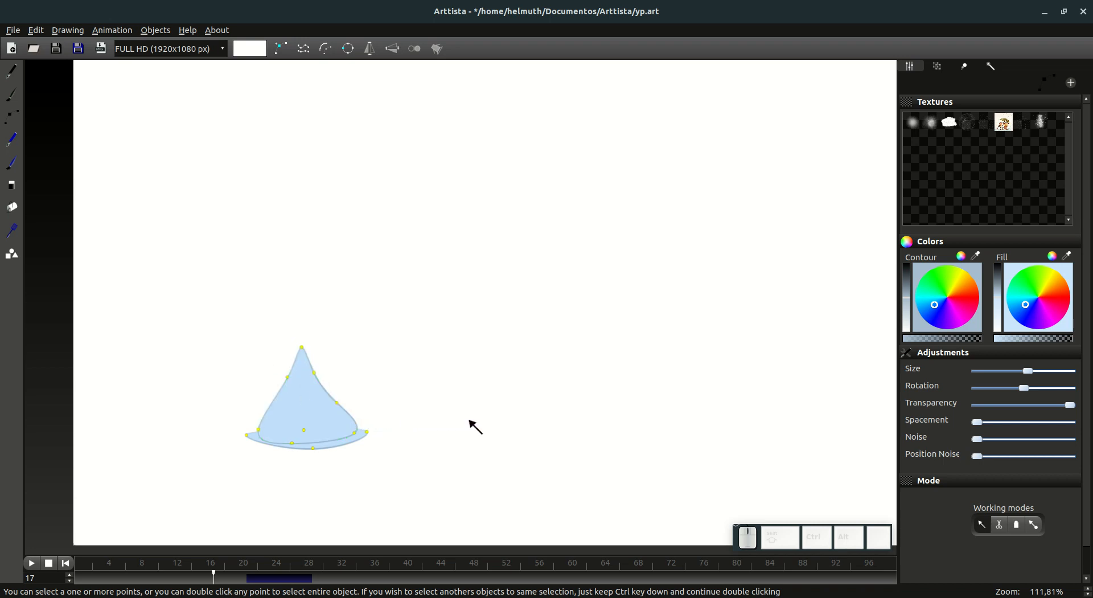
left_click(1034, 524)
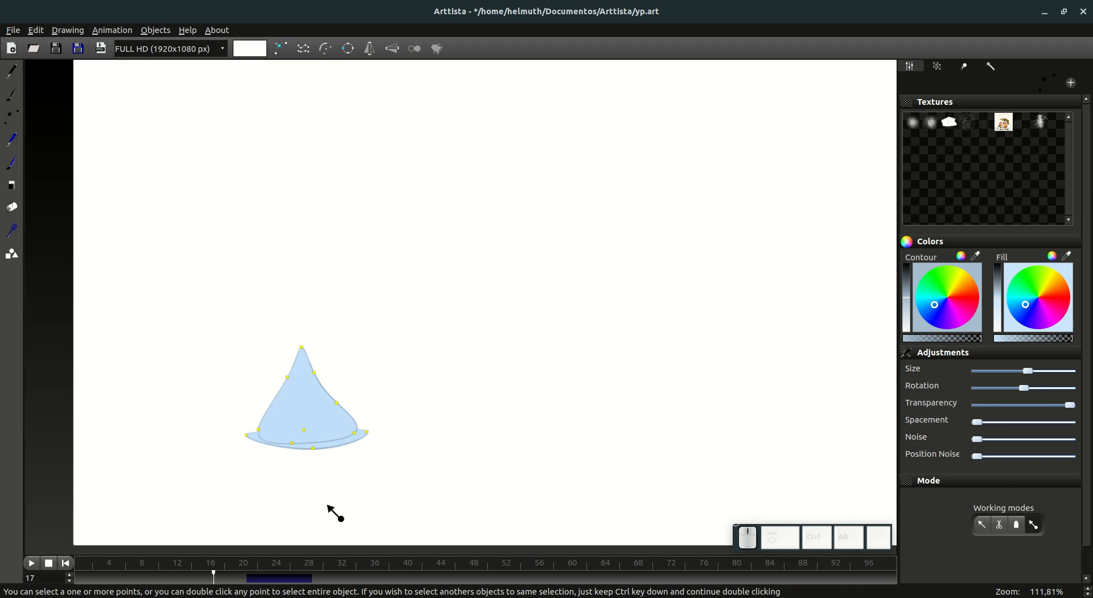
left_click(323, 572, "ctrl")
left_click(214, 576)
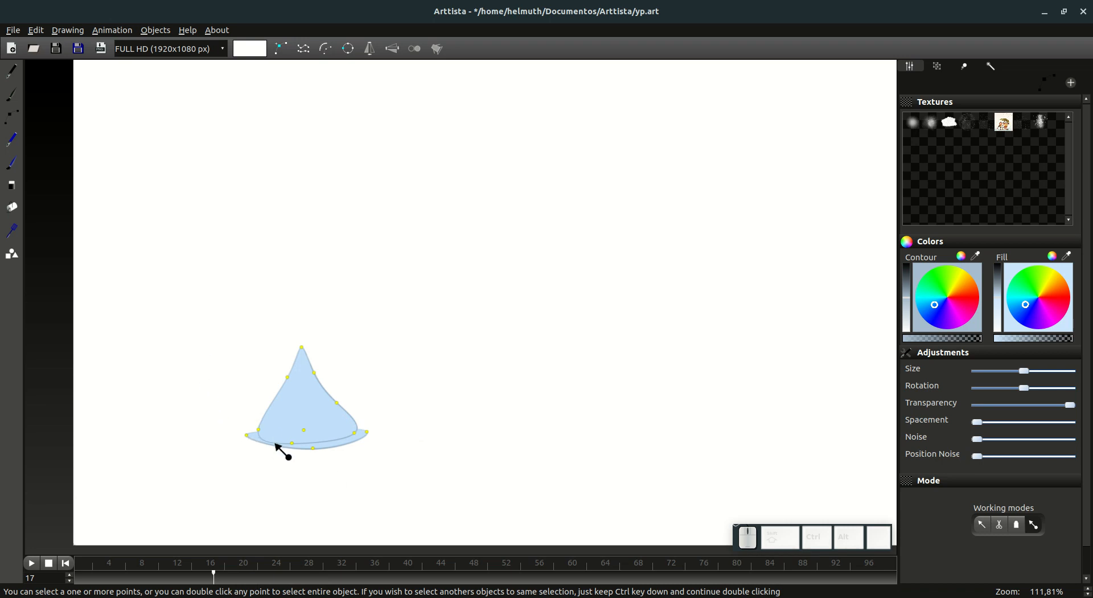
Step: On frame 0, duplicate the animated drop and place the copy beside the original near the upper middle of the canvas
left_click_drag(127, 575, 75, 574)
scroll(422, 312, "down", 4)
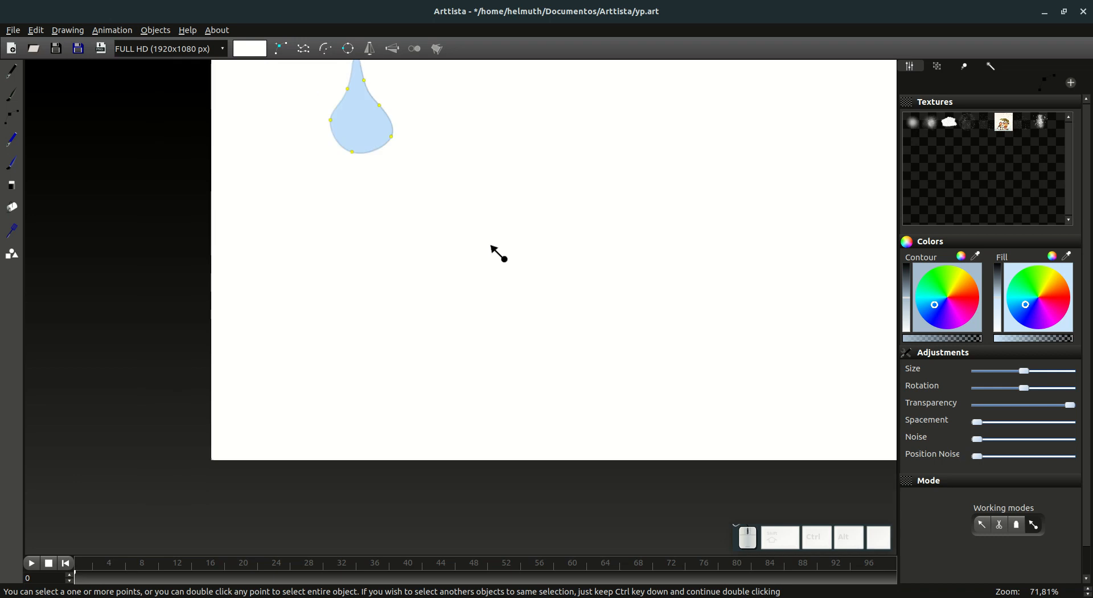
left_click_drag(260, 199, 500, 238)
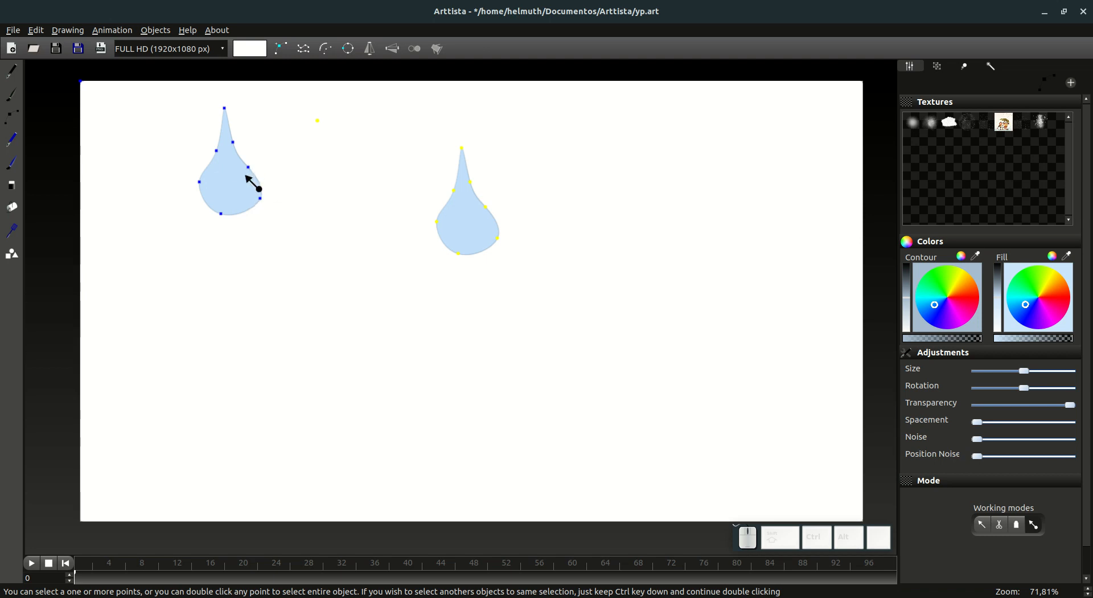
mouse_move(81, 579)
left_mouse_down()
mouse_move(280, 581)
mouse_move(75, 582)
left_mouse_up()
left_click_drag(459, 255, 440, 213)
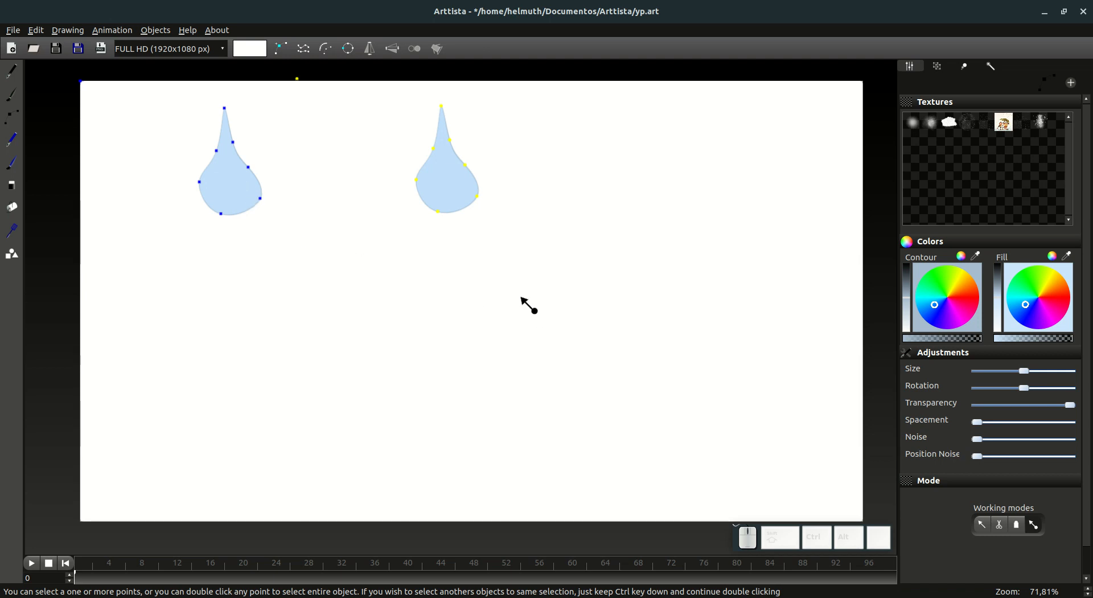
Step: Scale the copied drop down to a little over a third of the original's size and check it on frame 1
key("s")
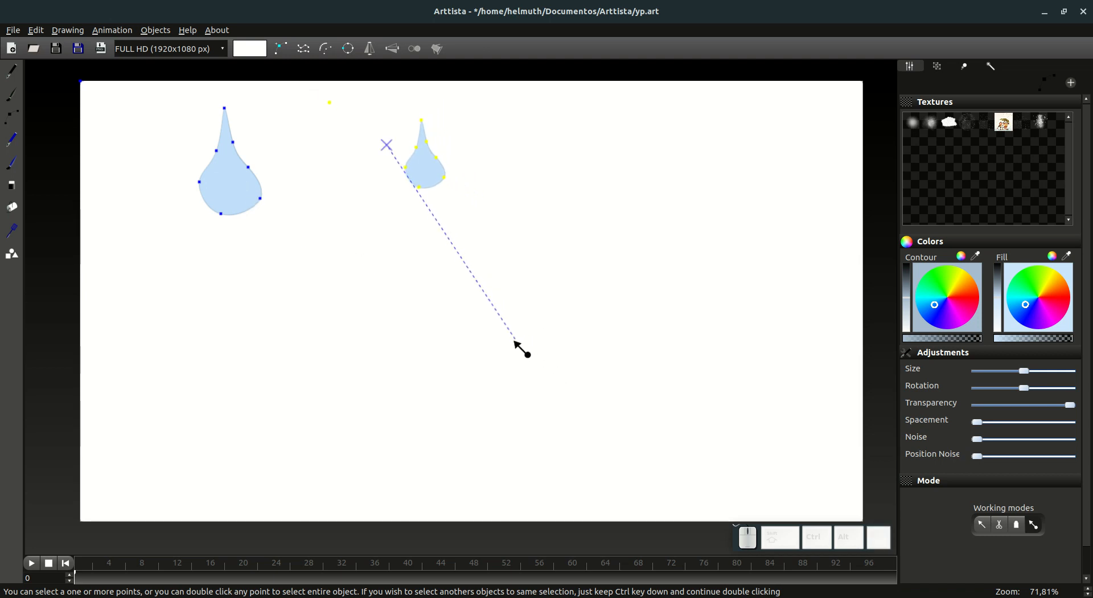
left_click(490, 327)
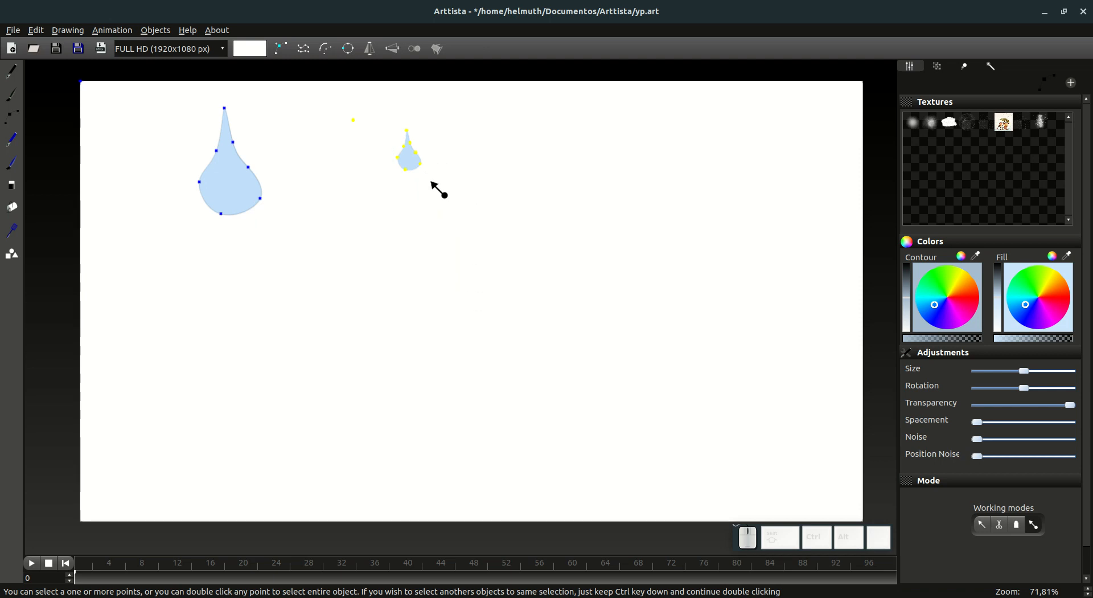
key("Tab")
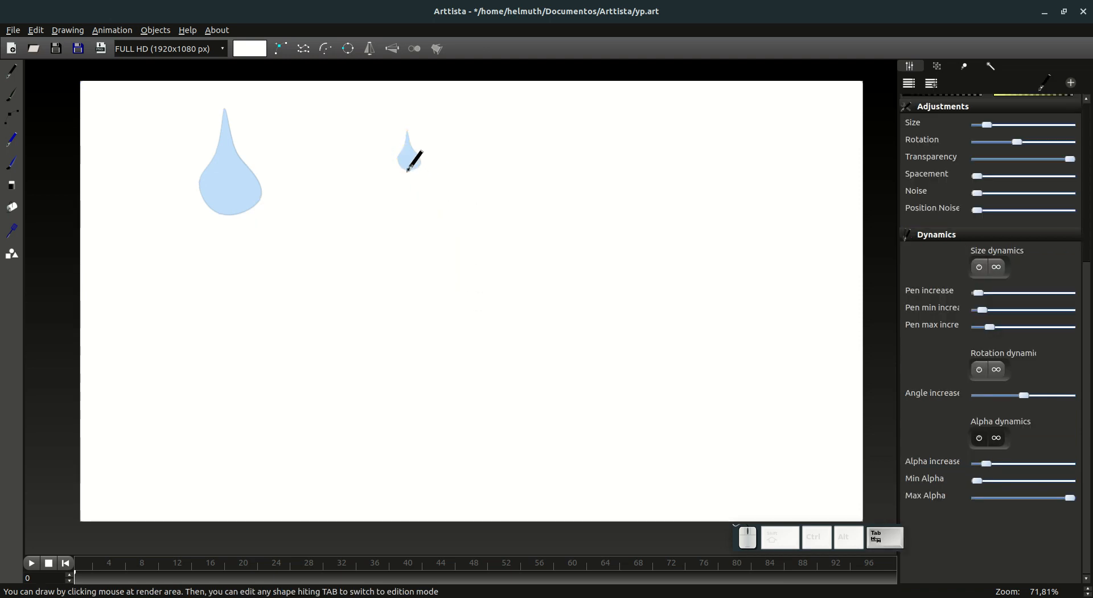
left_click(89, 580)
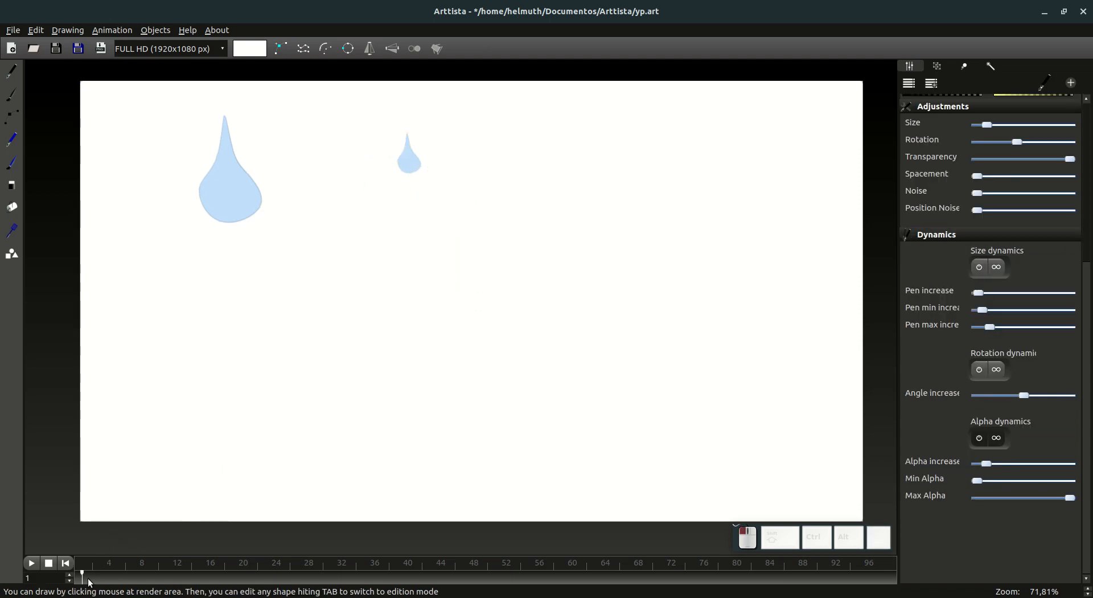
mouse_move(89, 582)
left_mouse_down()
mouse_move(222, 577)
mouse_move(232, 594)
mouse_move(115, 576)
mouse_move(212, 576)
mouse_move(75, 576)
left_mouse_up()
Step: Rotate the small drop copy slightly counterclockwise and check its fall up to frame 17
key("Tab")
key("r")
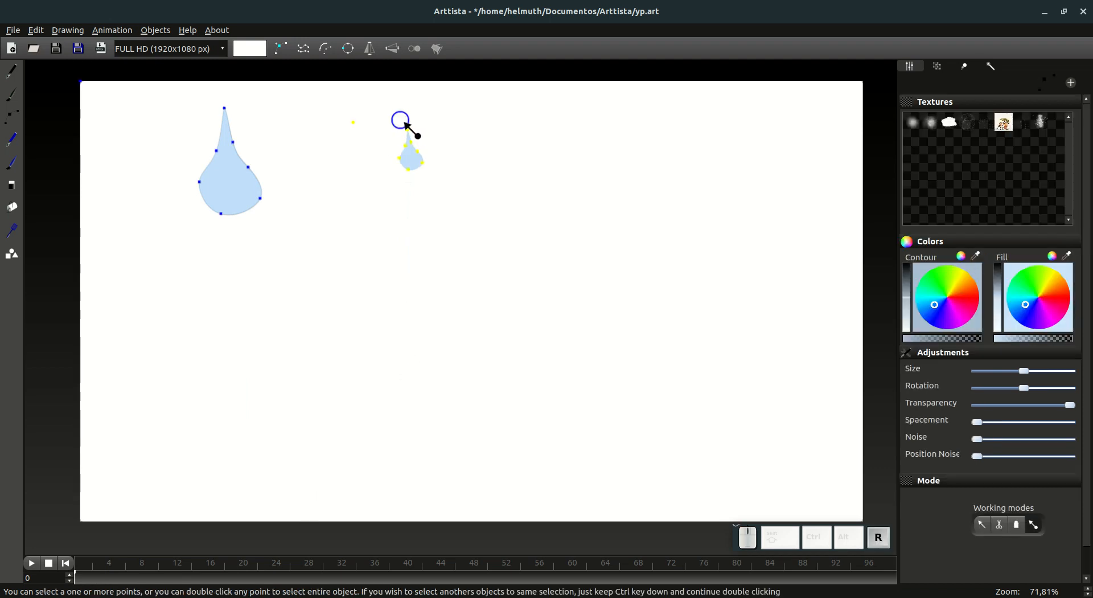
left_click(409, 126)
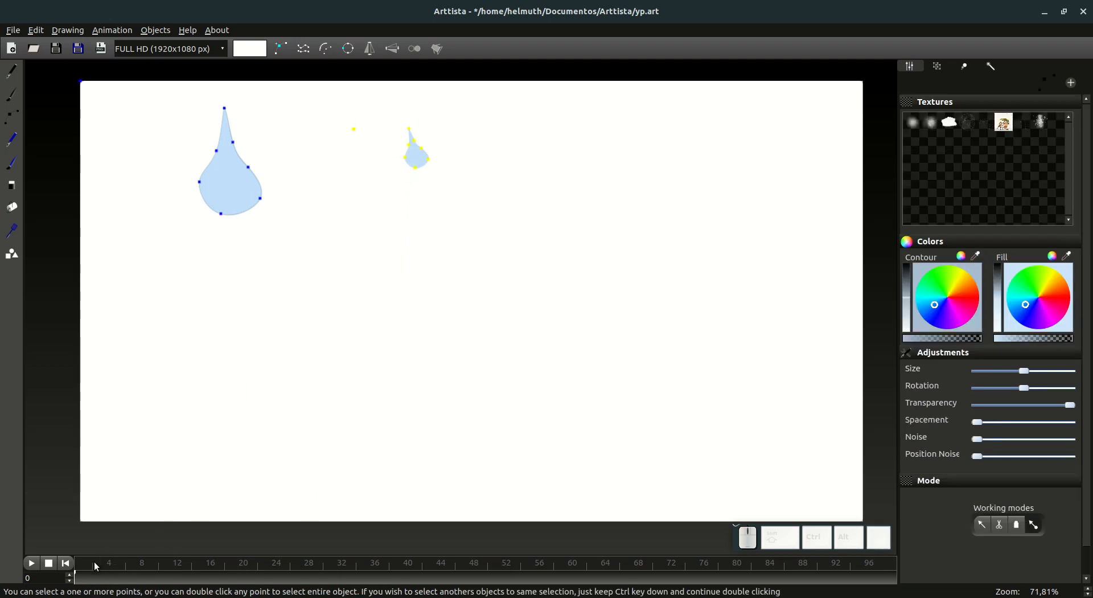
mouse_move(80, 576)
left_mouse_down()
mouse_move(263, 576)
mouse_move(74, 582)
left_mouse_up()
key("Tab")
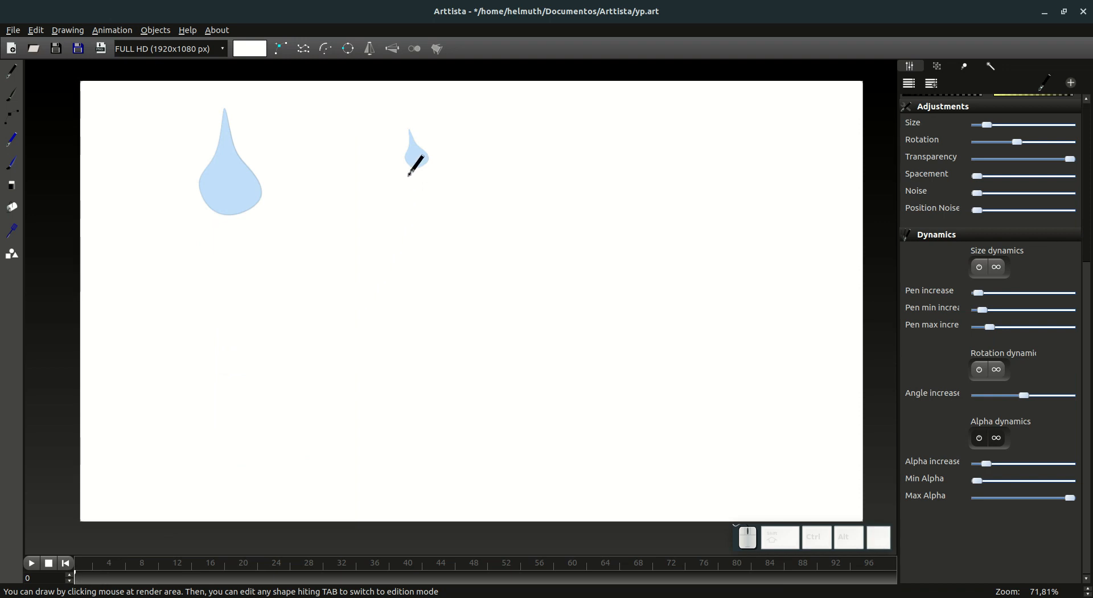
left_click_drag(122, 584, 214, 579)
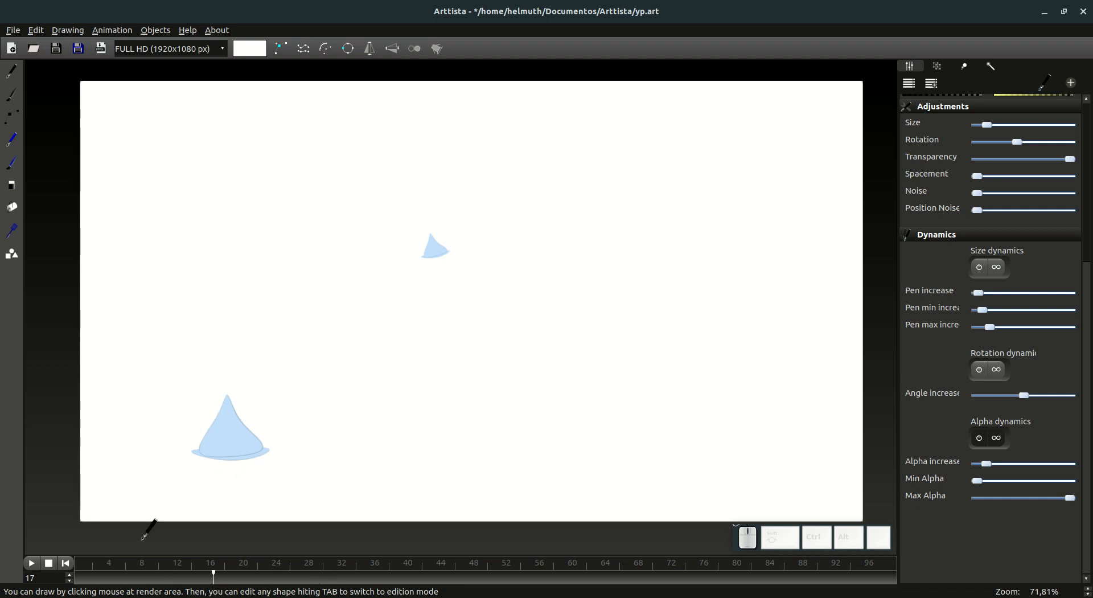
Step: Select the small drop copy's points on frame 17 and switch back to the normal selection mode
left_click(12, 116)
left_click_drag(377, 173, 520, 306)
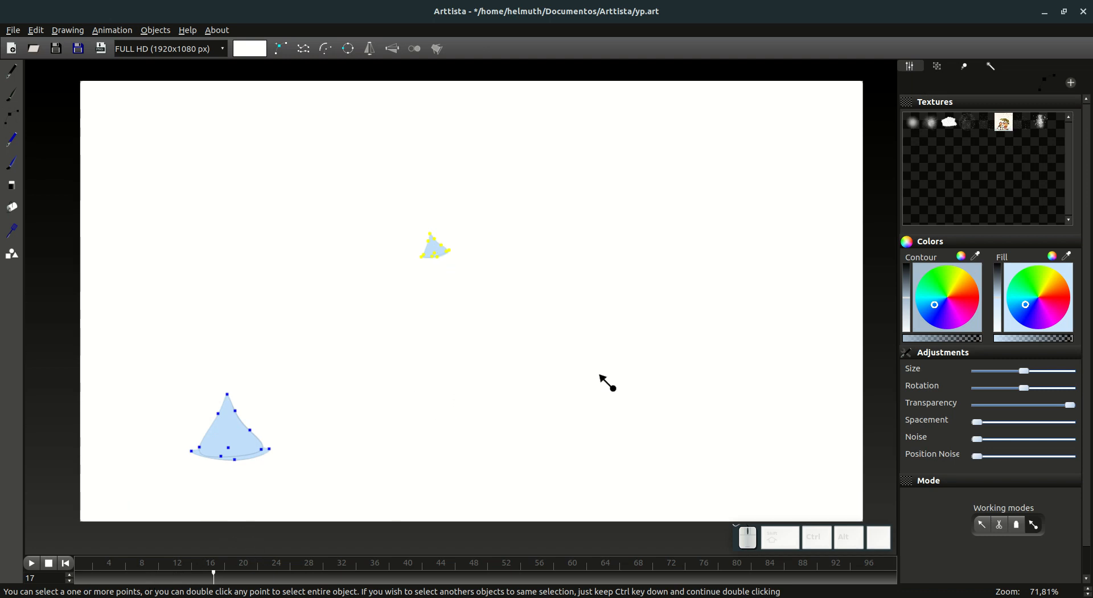
left_click(982, 524)
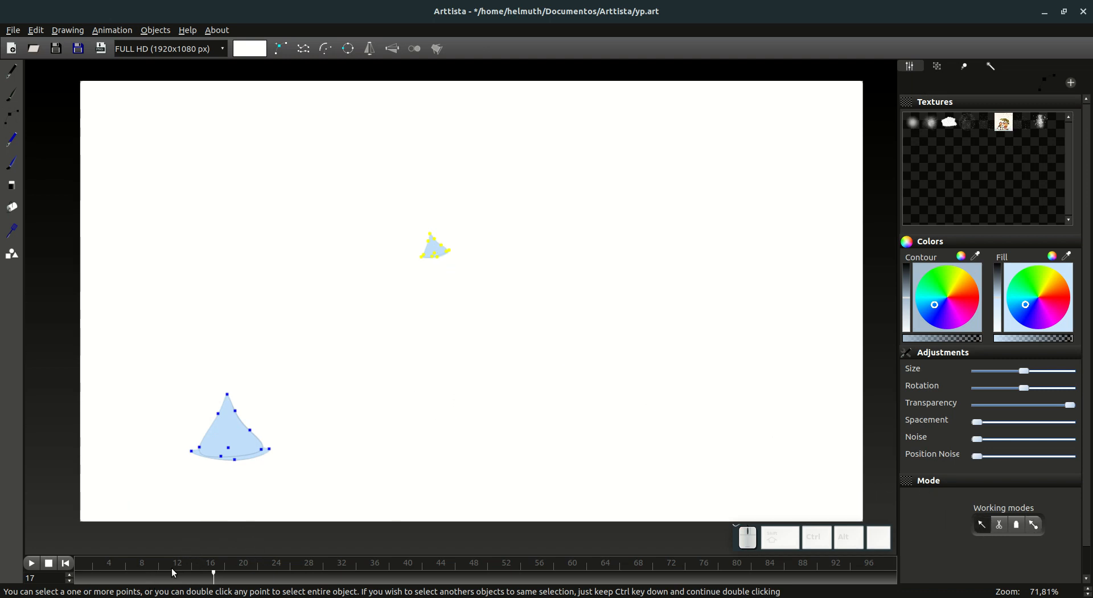
Step: Select frames 0 to 24 with the small drop selected and move its animation to begin at frame 29
left_click(81, 577)
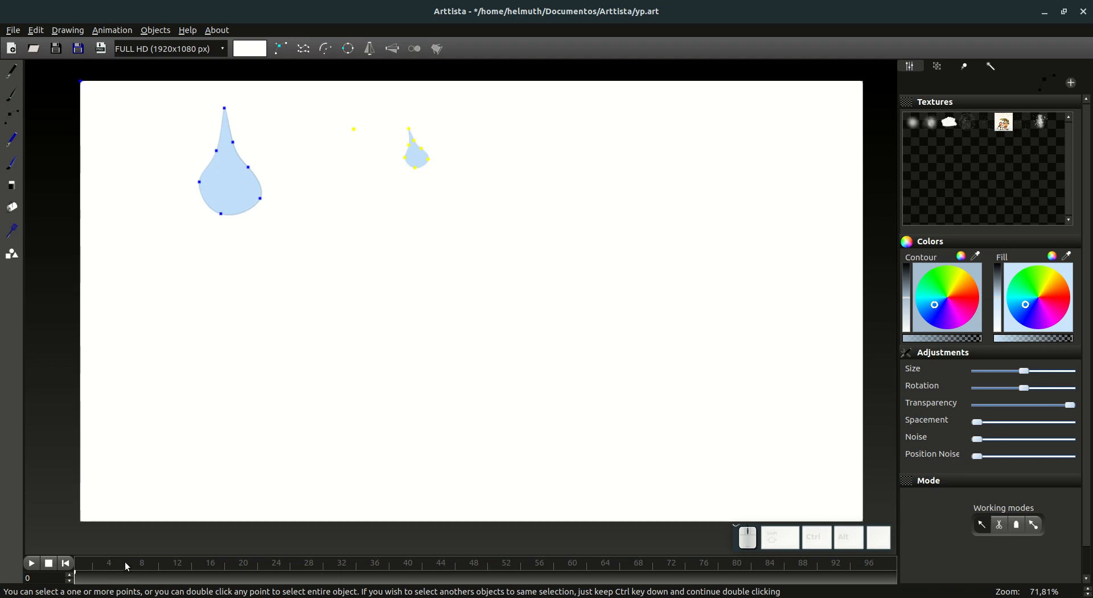
key("ctrl")
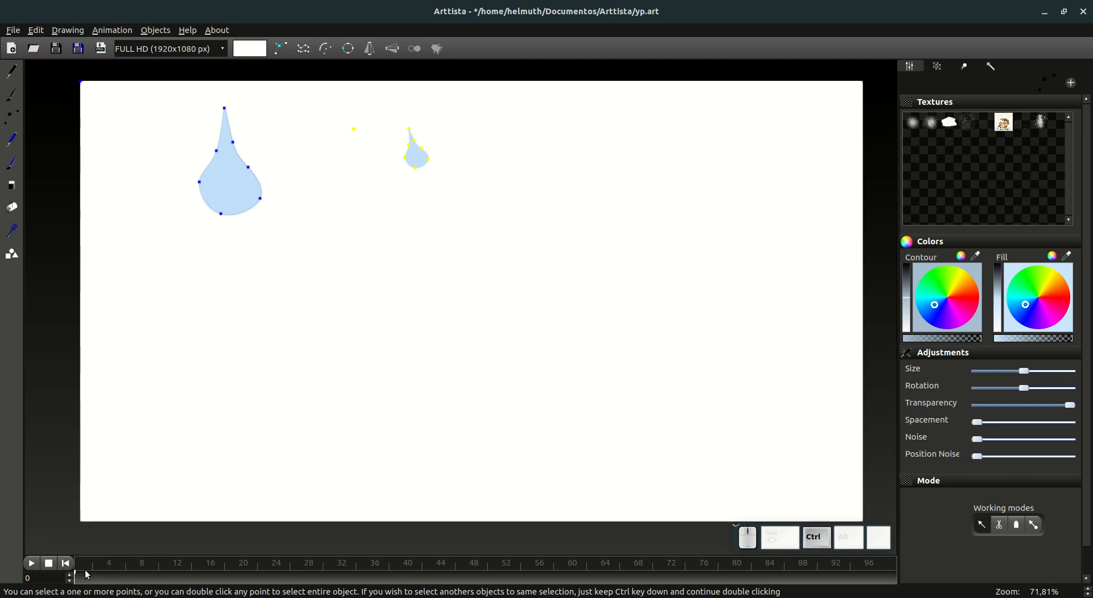
left_click_drag(79, 580, 275, 582)
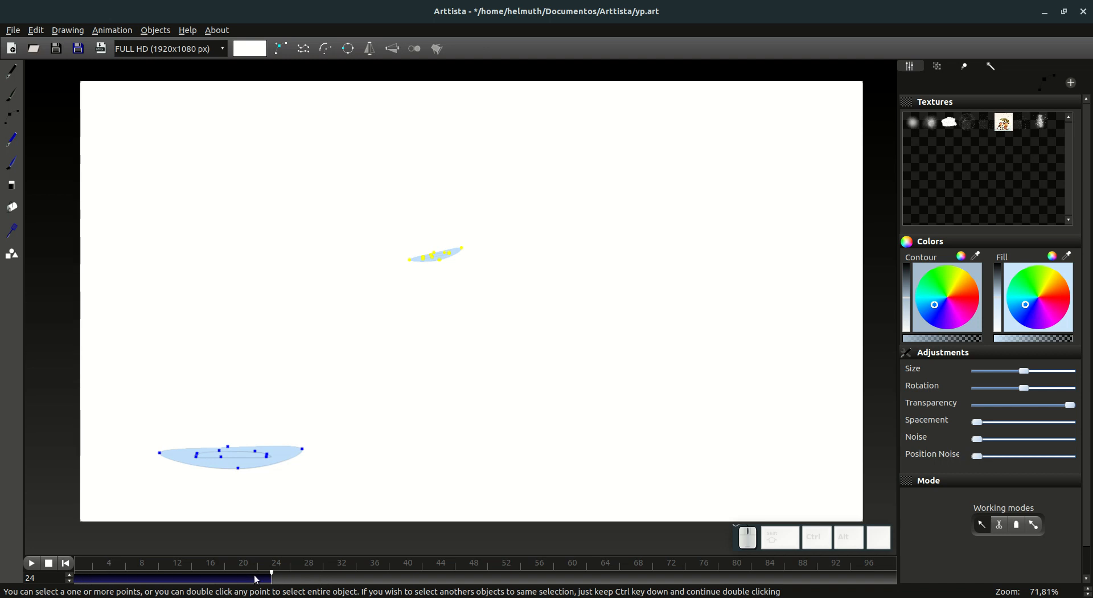
left_click(315, 580)
left_click(965, 67)
left_click(989, 295)
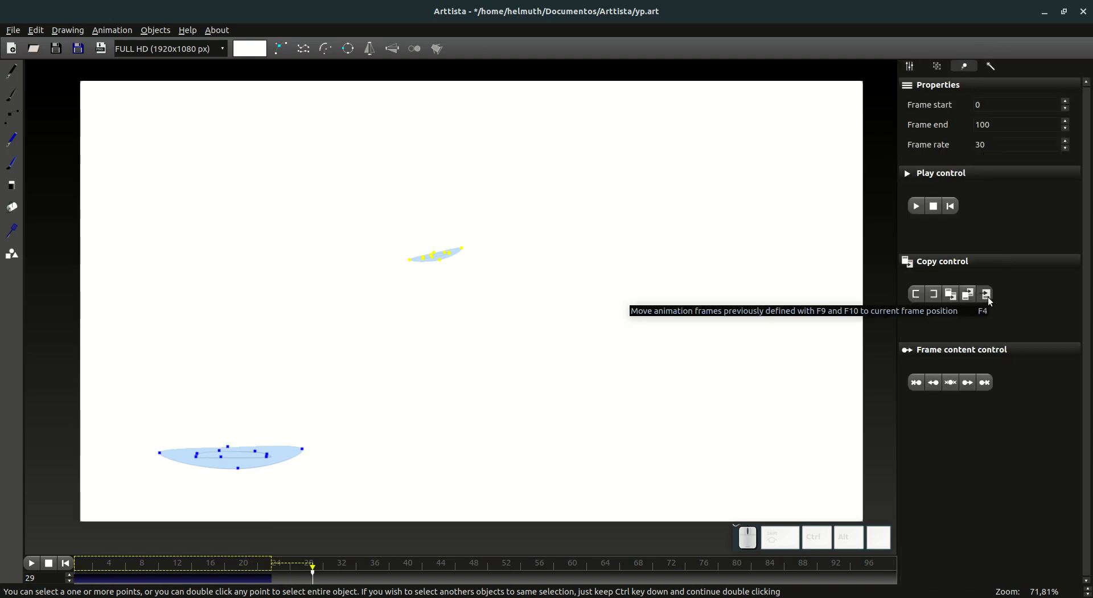
left_click(988, 295)
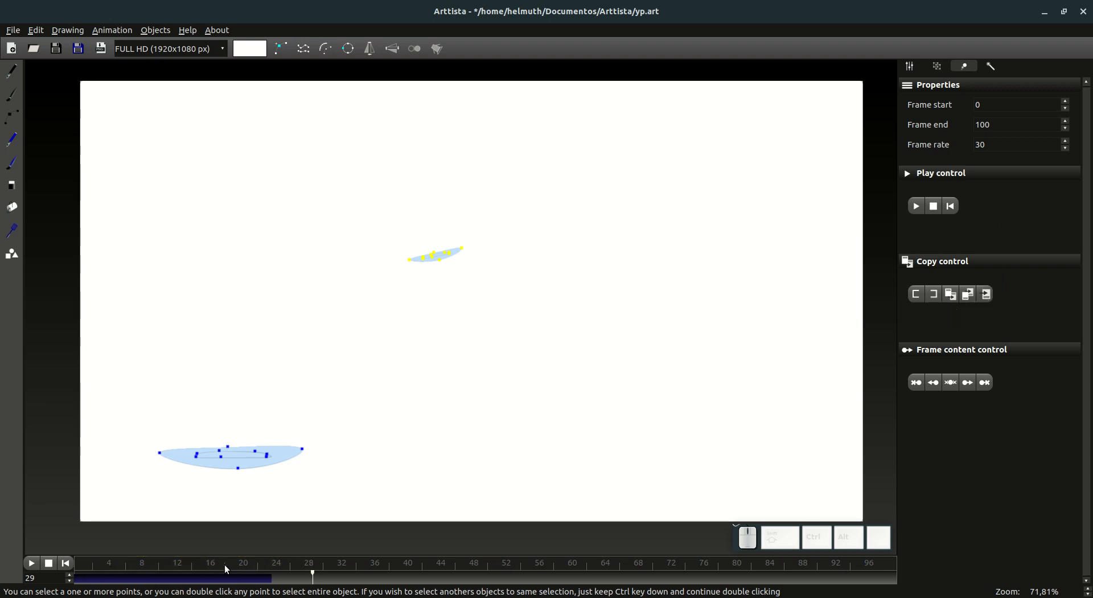
mouse_move(992, 294)
left_click(987, 294)
Step: Check the small drop's shifted animation through frame 46 and show the shapes' editing points
left_click(294, 578)
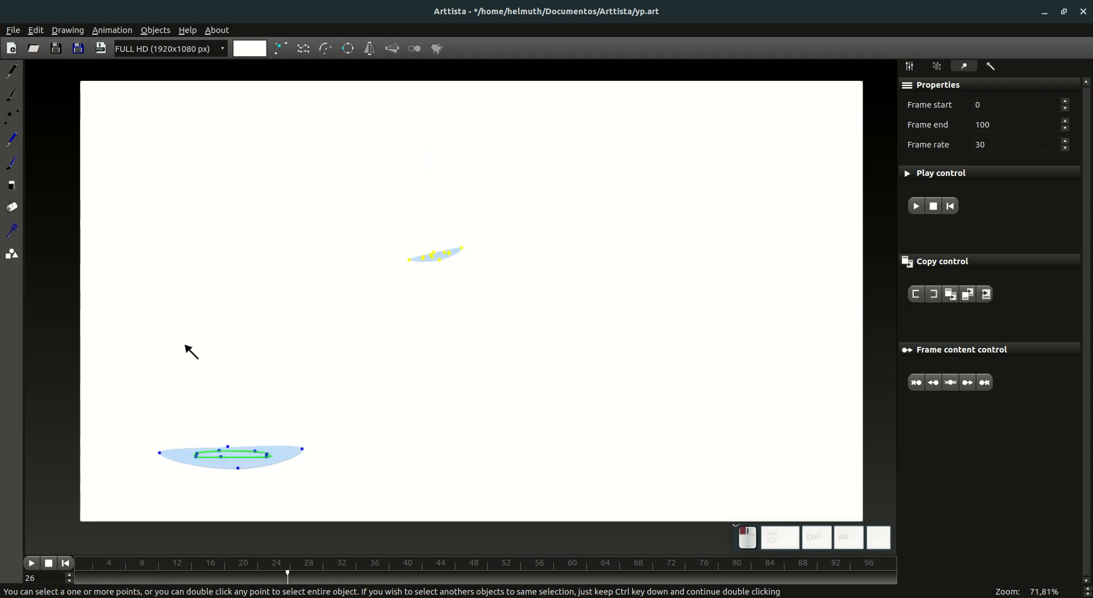
left_click(12, 118)
mouse_move(146, 576)
left_mouse_down()
mouse_move(99, 578)
mouse_move(280, 593)
mouse_move(490, 586)
mouse_move(273, 586)
mouse_move(478, 590)
mouse_move(305, 591)
left_mouse_up()
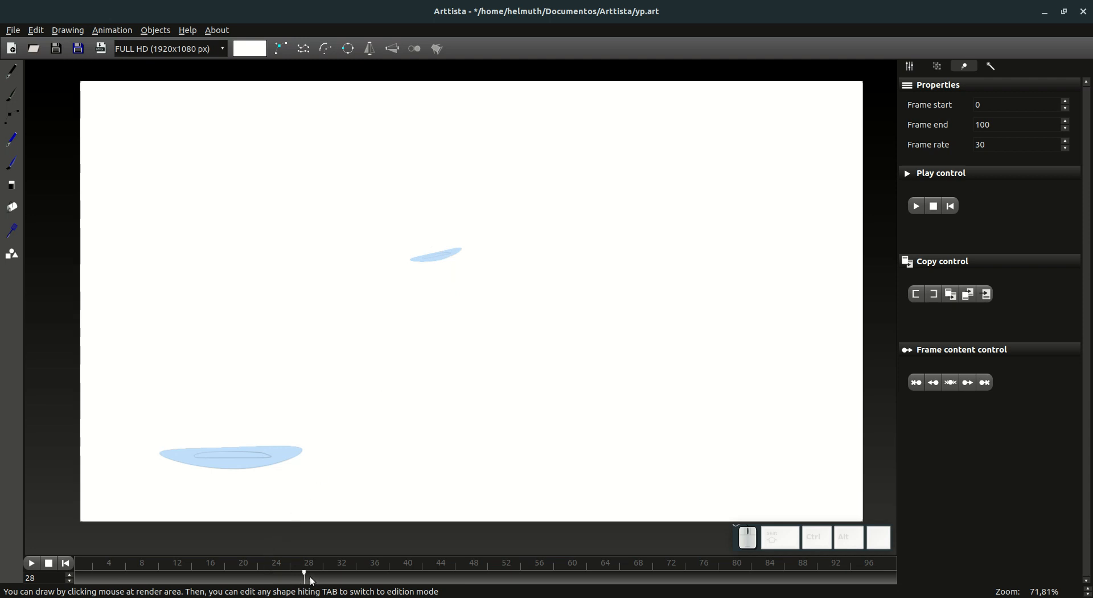
mouse_move(312, 580)
left_mouse_down()
mouse_move(468, 580)
mouse_move(456, 581)
left_mouse_up()
key("Tab")
left_click_drag(397, 215, 383, 195)
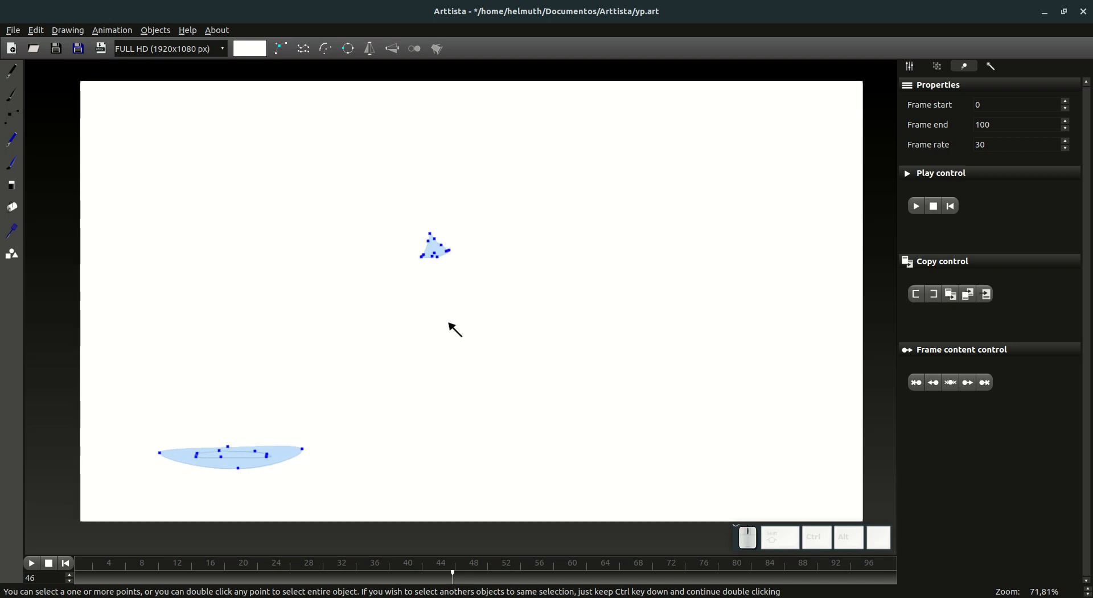
Step: On frame 29, select the whole small drop and erase it from all earlier frames, checking back to frame 1
left_click_drag(303, 581, 320, 580)
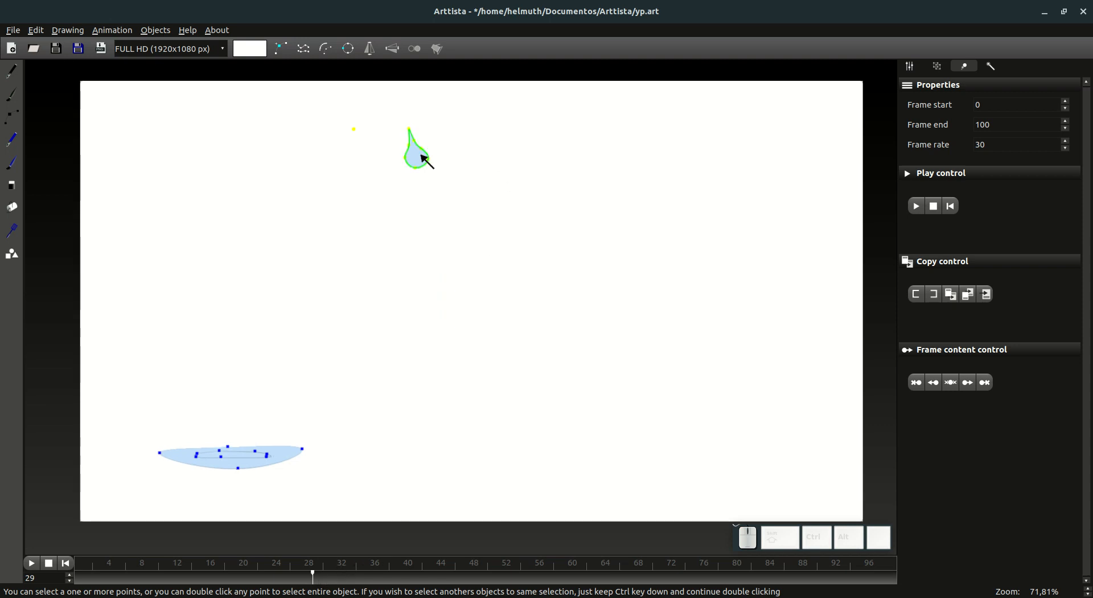
double_click(424, 160)
mouse_move(924, 386)
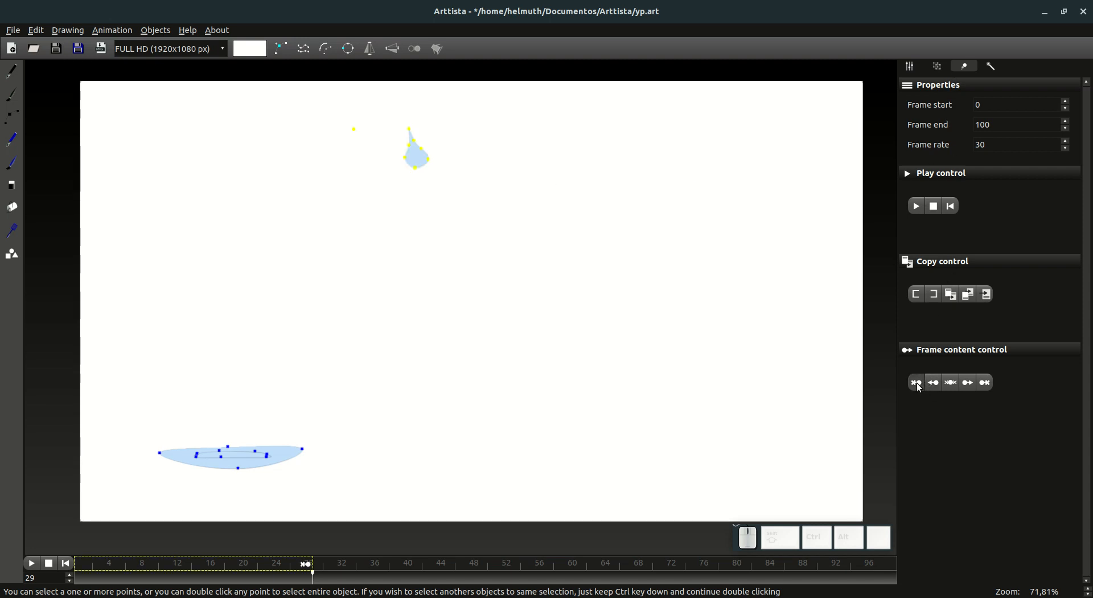
left_click(918, 385)
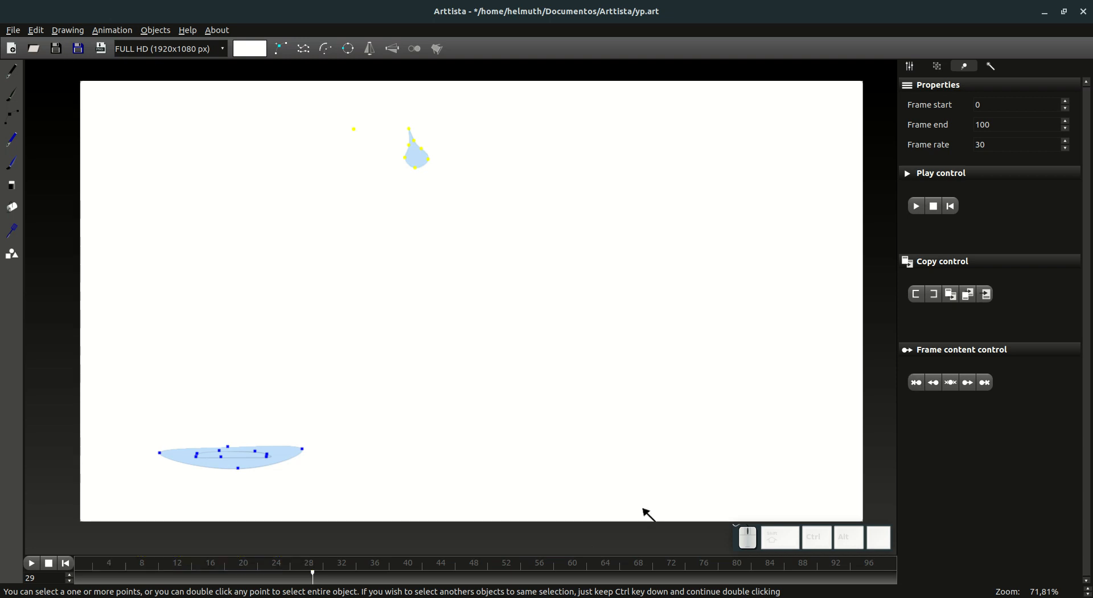
left_click_drag(331, 576, 82, 577)
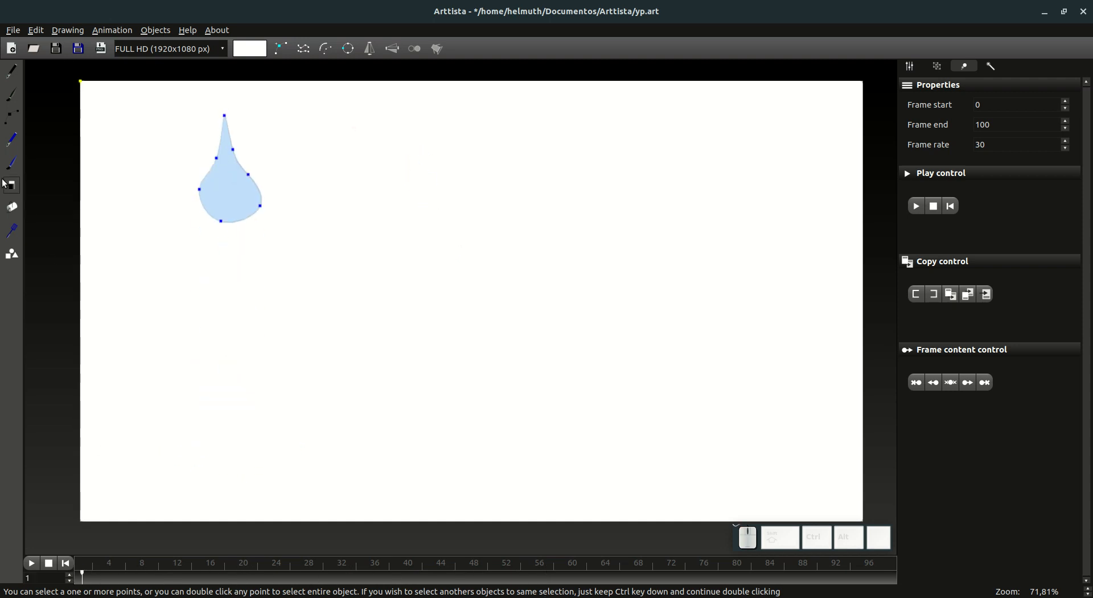
Step: Set the animation's frame rate to 15 and its end frame to 40
left_click(15, 122)
left_click(45, 566)
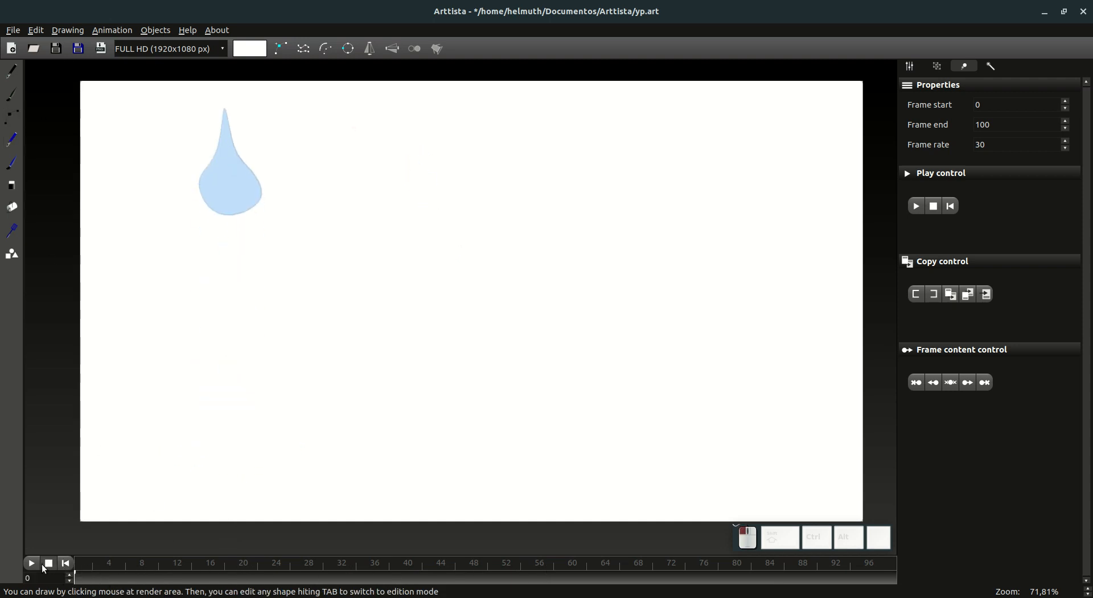
scroll(988, 143, "down", 2)
left_click(1003, 129)
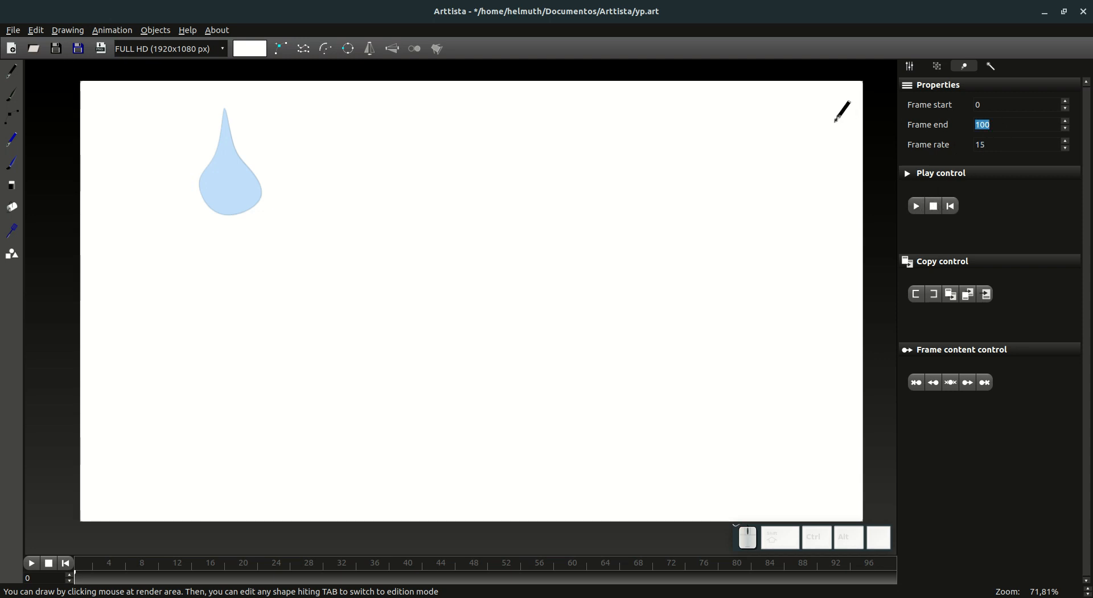
key("Tab")
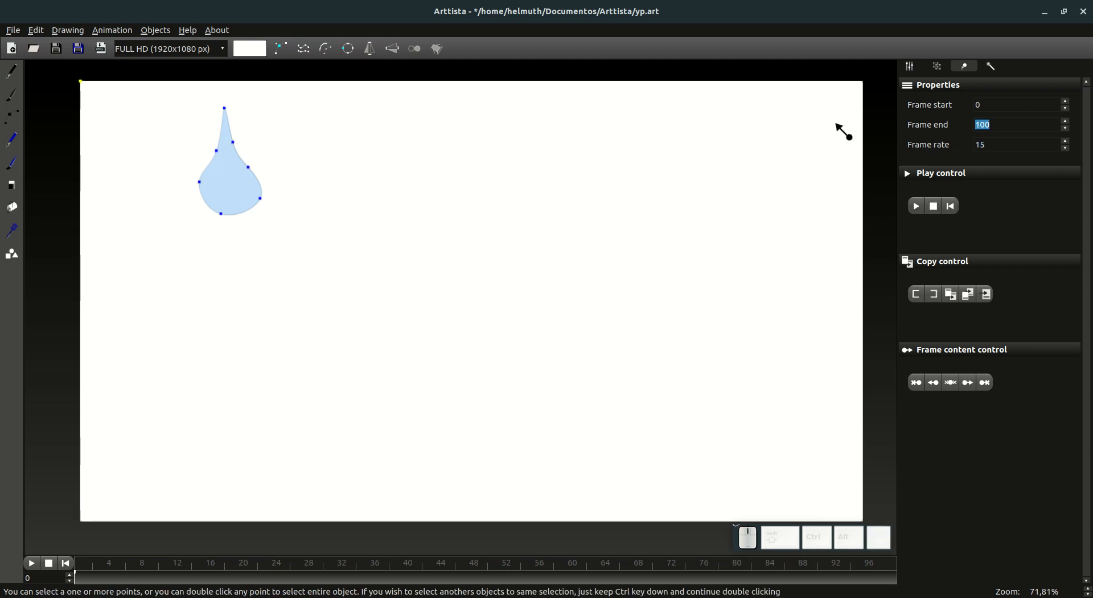
left_click(1014, 124)
left_click_drag(1013, 124, 972, 123)
type("40")
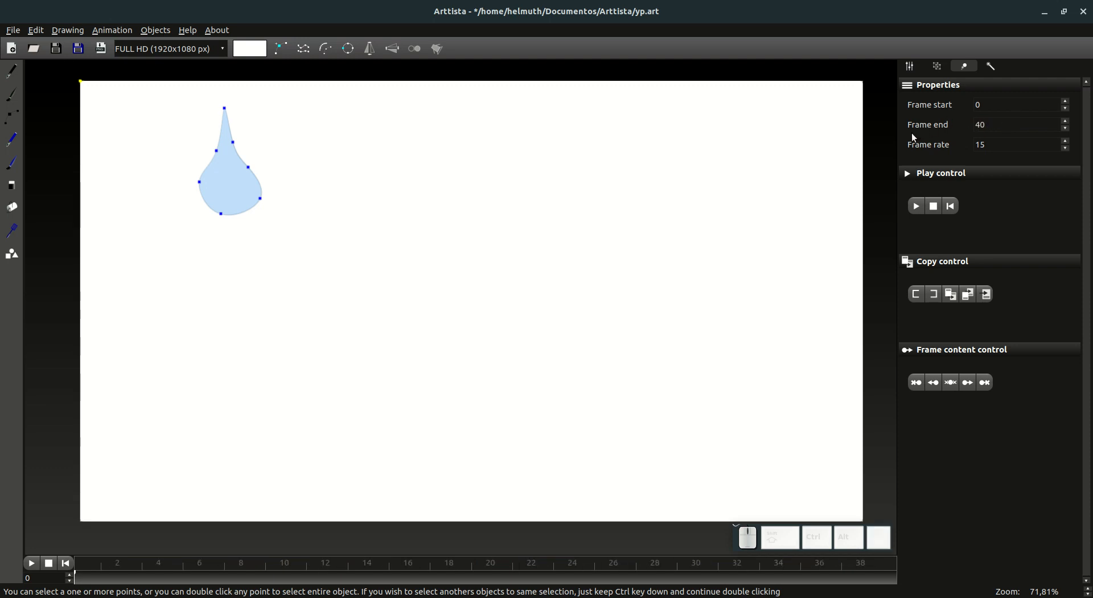
Step: Play the animation from the beginning and re-enter 40 as the end frame
left_click(66, 564)
key("space")
left_click(12, 119)
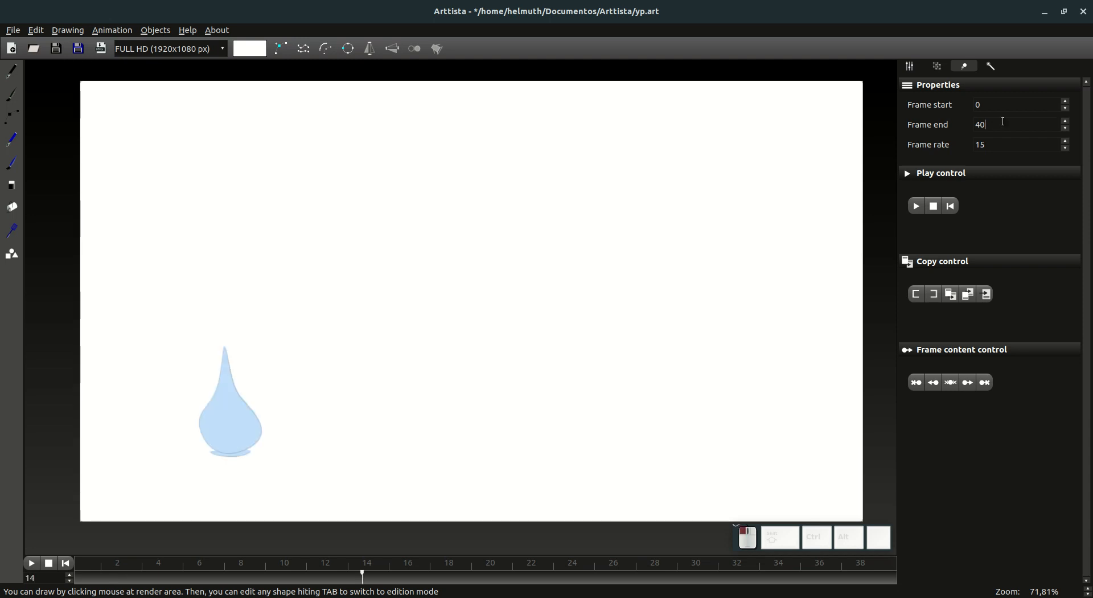
left_click_drag(1003, 123, 918, 113)
type("6")
key("BackSpace")
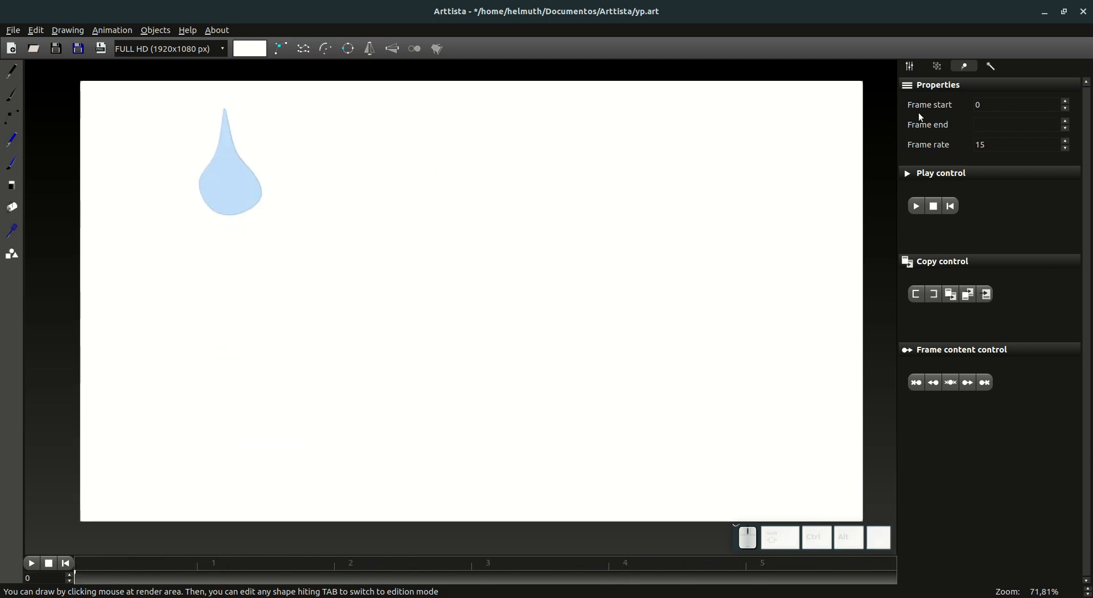
type("40")
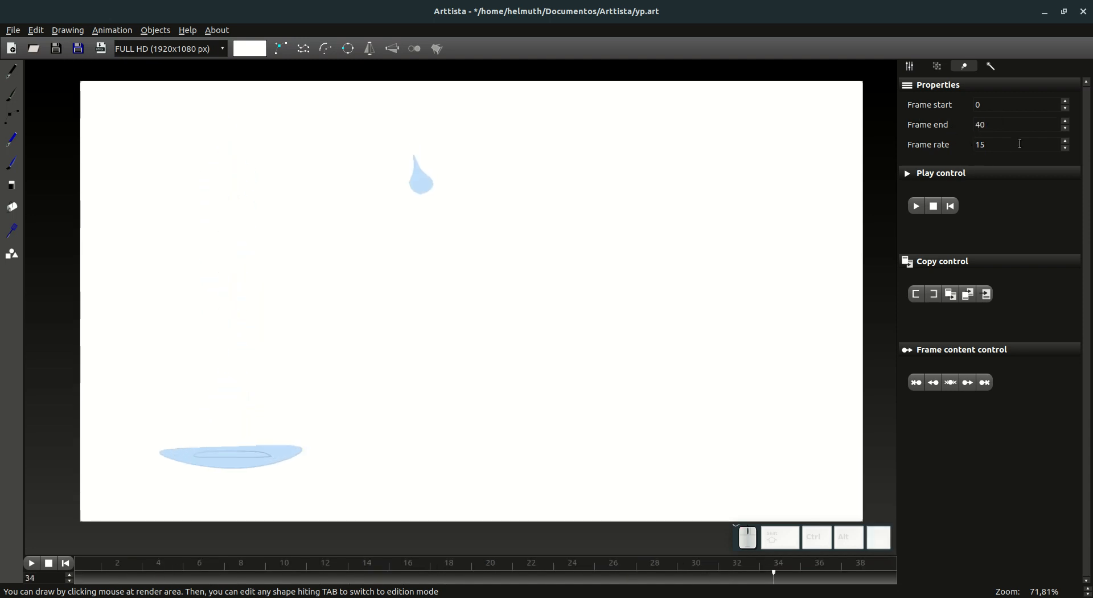
Step: Set the frame rate to 20, stop playback and check both drops up to frame 39
left_click_drag(994, 145, 907, 135)
type("20")
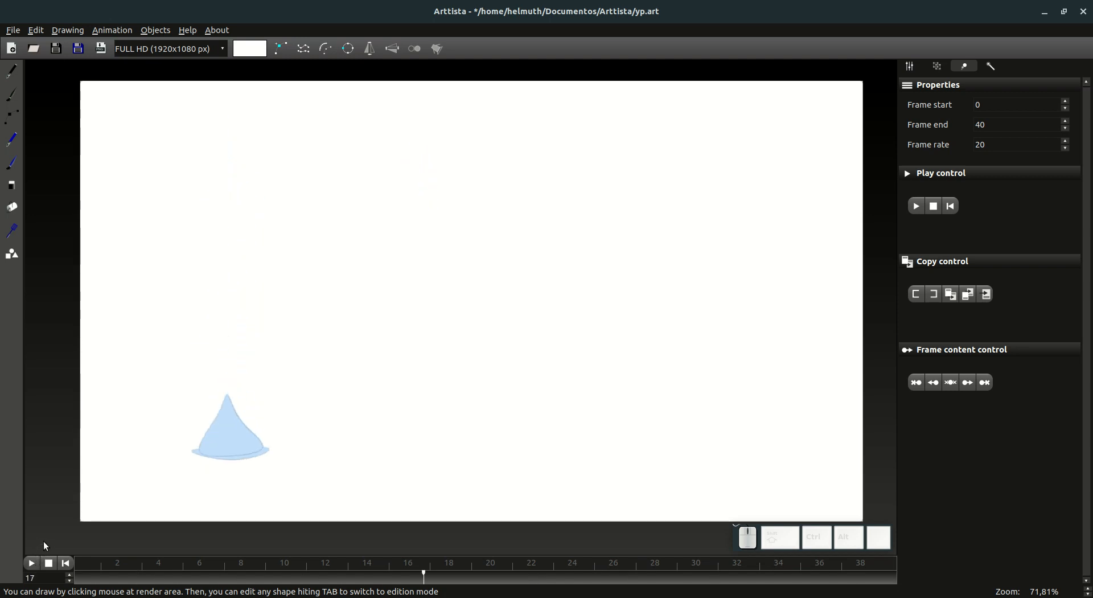
left_click(49, 562)
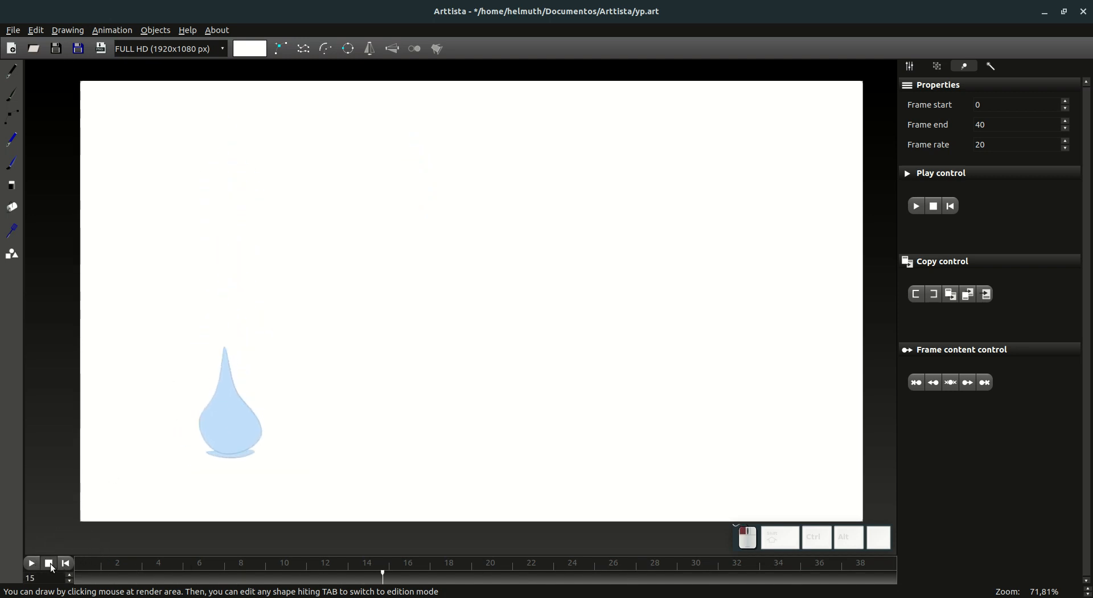
left_click_drag(377, 578, 732, 592)
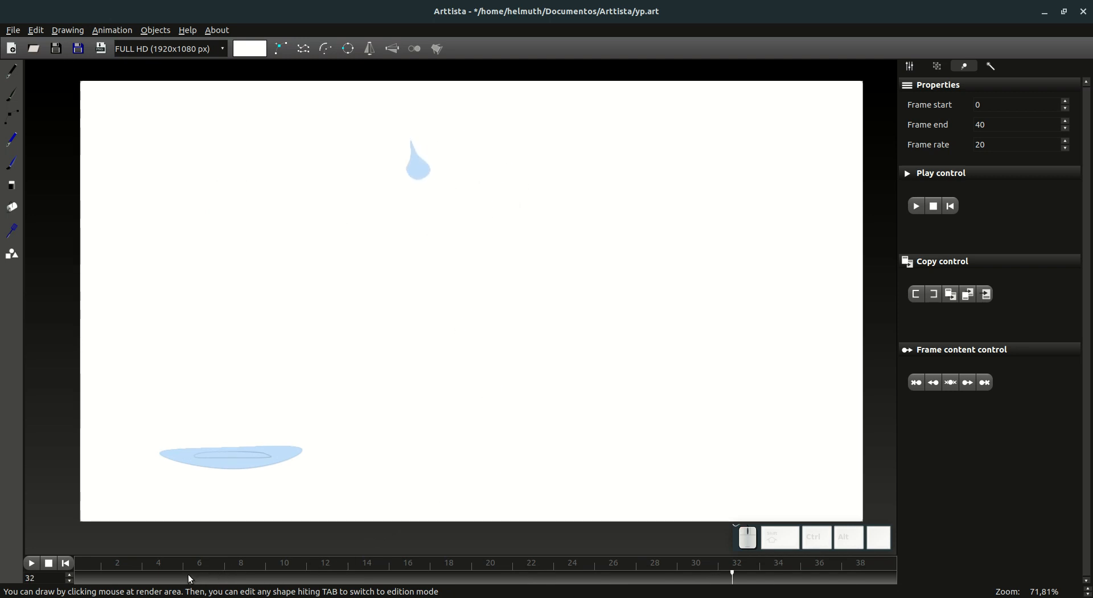
left_click(13, 122)
left_click_drag(414, 578, 754, 578)
left_click_drag(876, 580, 884, 581)
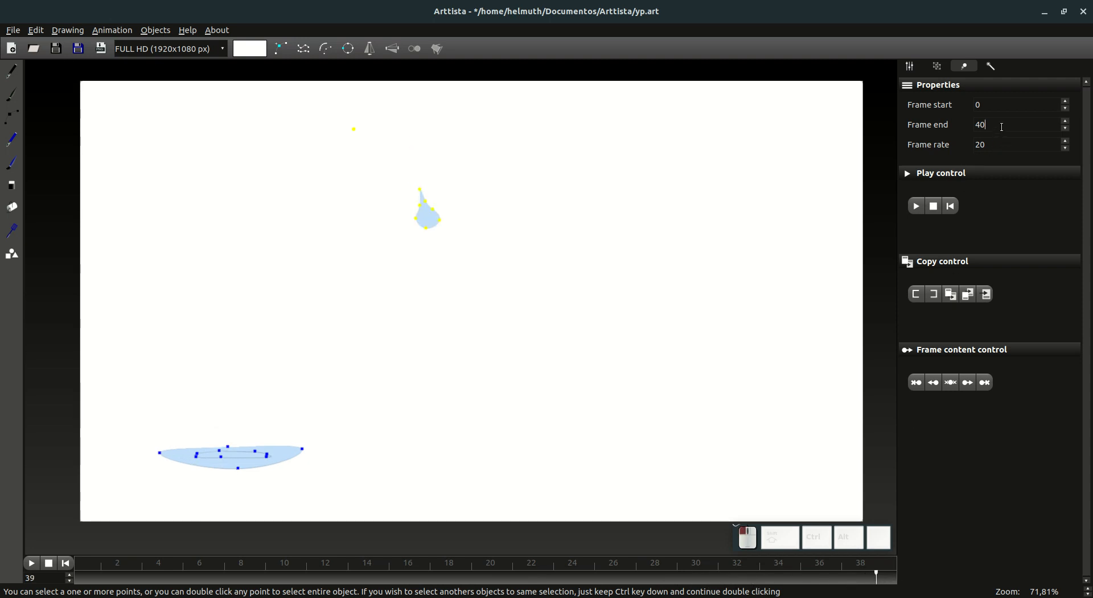
Step: Extend the animation's end frame to 80 so the small drop's whole splash fits in the timeline
type("50")
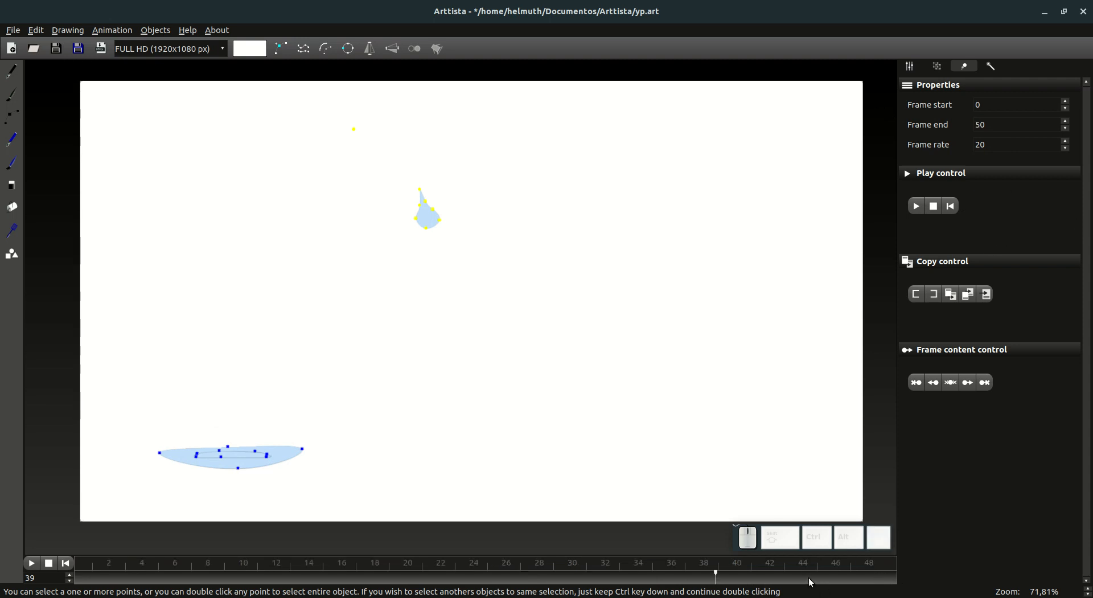
left_click_drag(811, 583, 865, 581)
key("BackSpace")
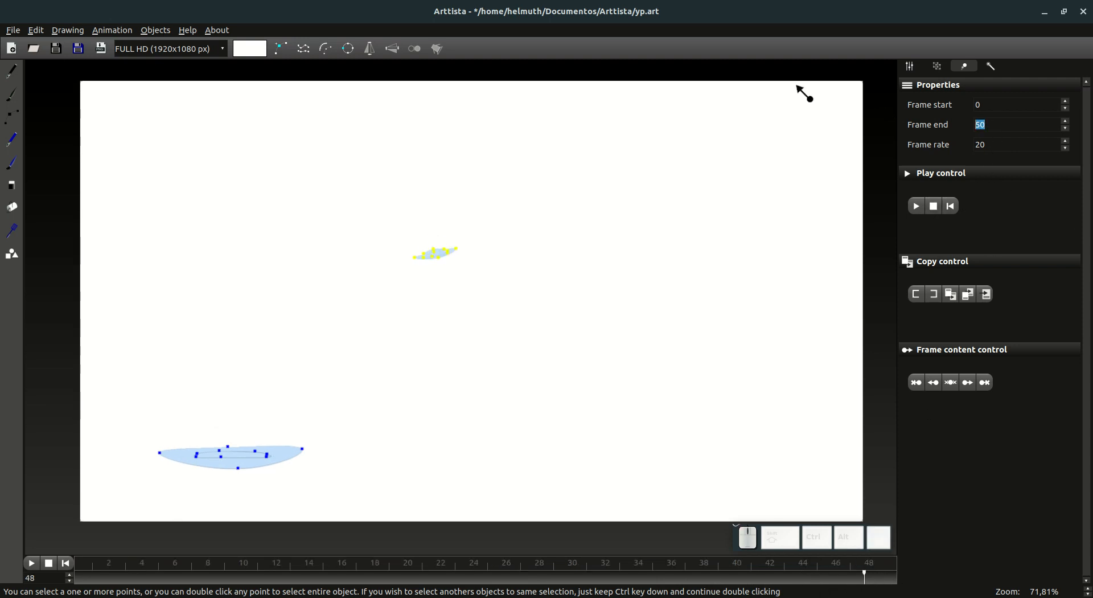
type("8")
key("BackSpace")
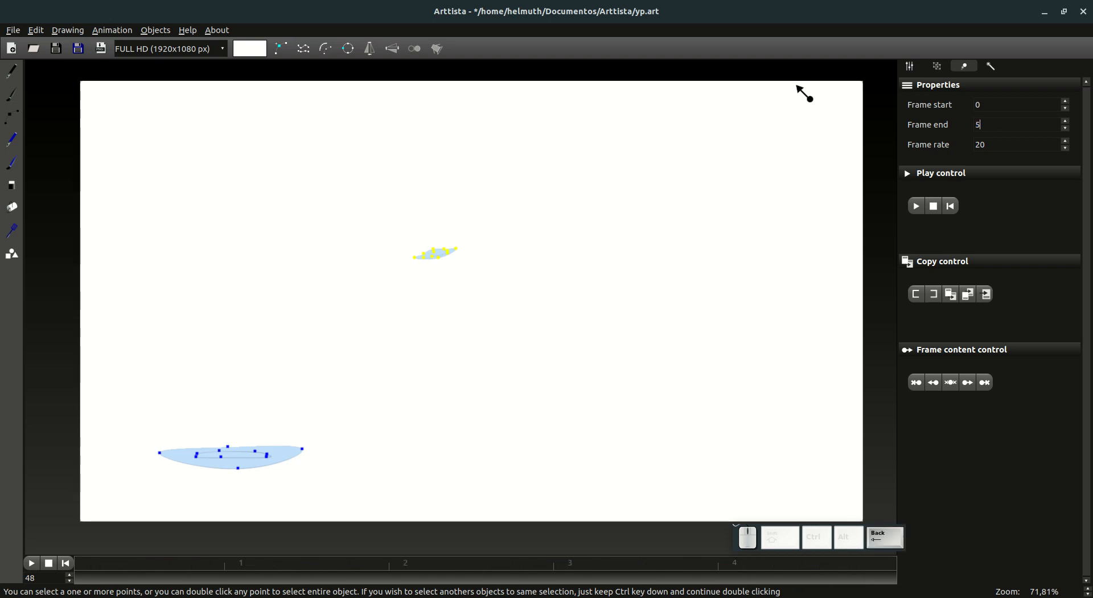
type("80")
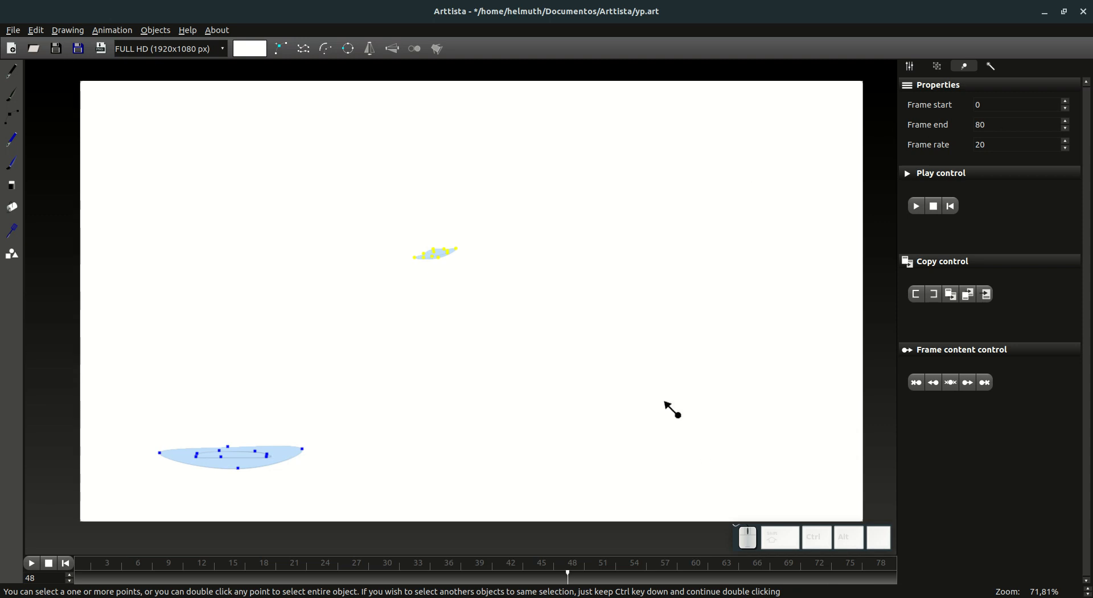
Step: Find the end of the small drop's splash and erase the drop from the frames following frame 50
left_click_drag(594, 564, 621, 584)
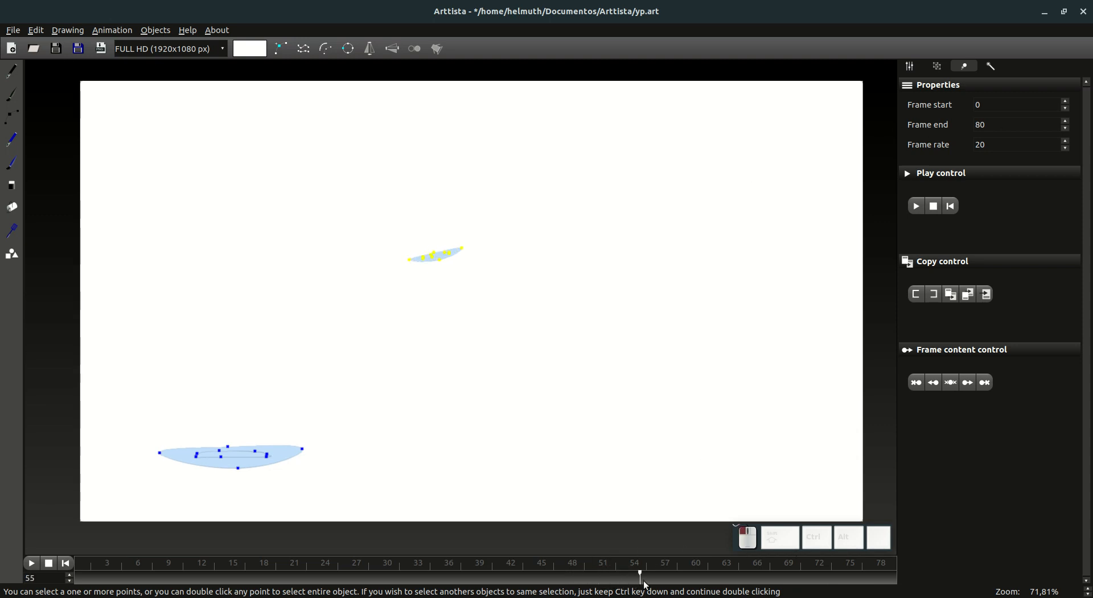
left_click_drag(692, 584, 659, 582)
key("ctrl")
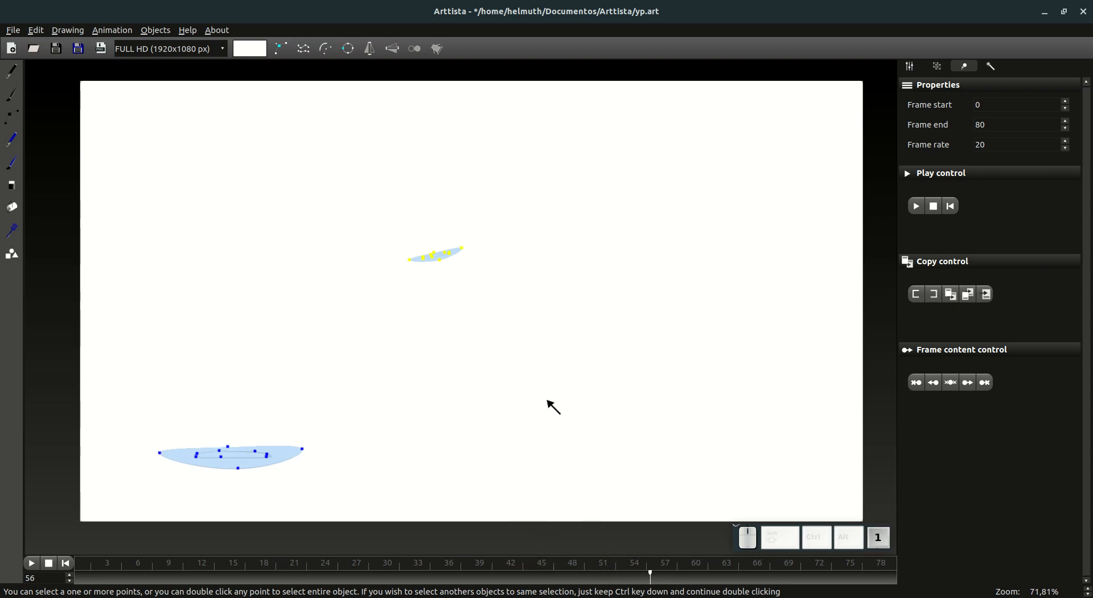
left_click_drag(550, 580, 590, 573)
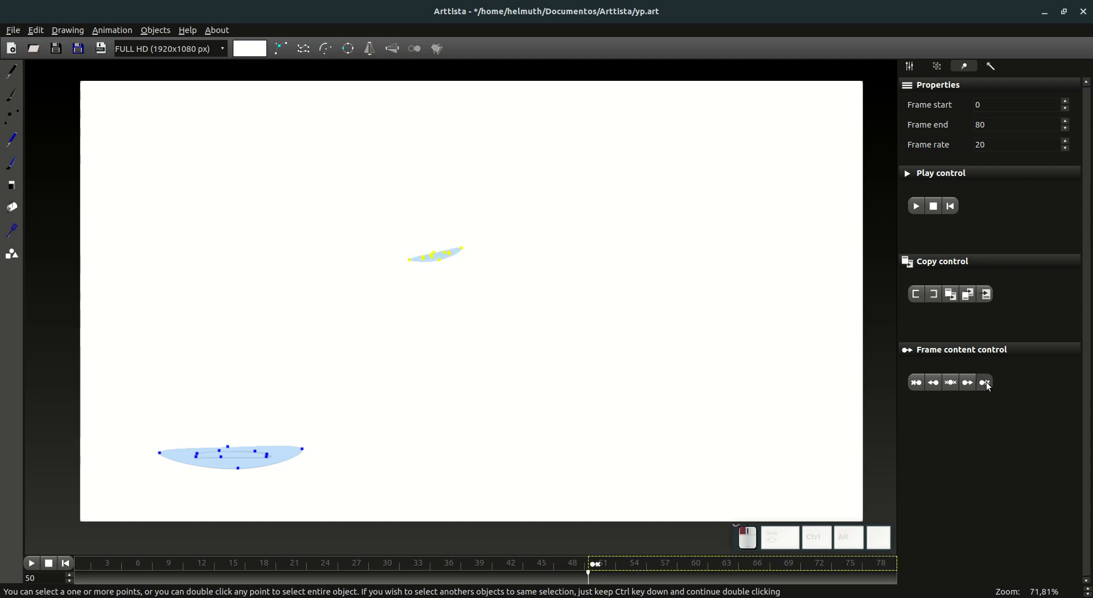
left_click(599, 580)
left_click_drag(599, 580, 620, 580)
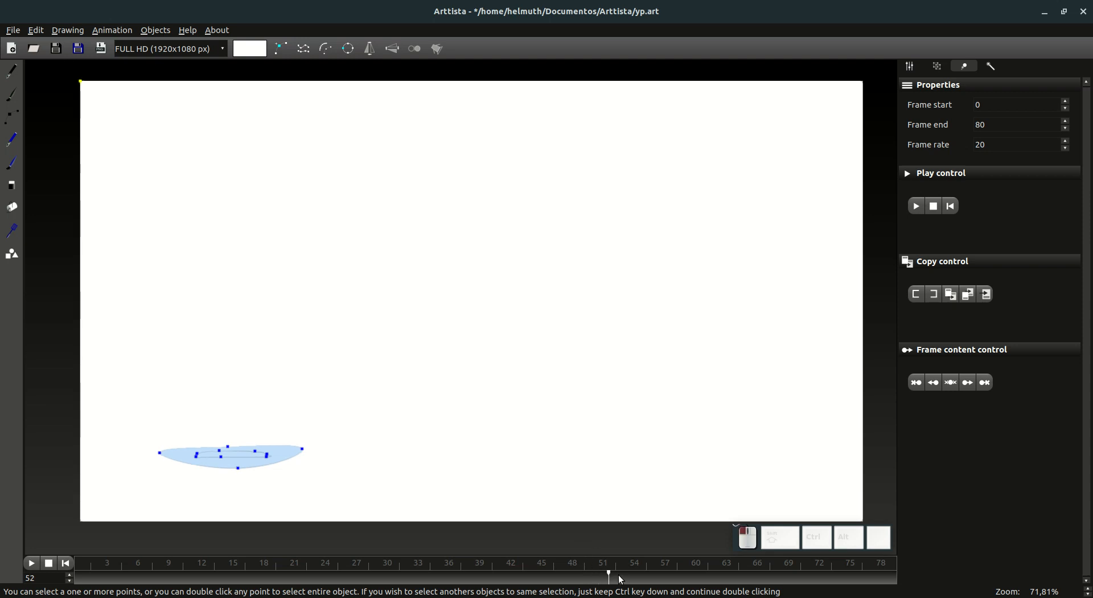
Step: Select frames 28 to 53 and move the small drop's animation to begin at frame 3, checking it through frame 16
key("ctrl")
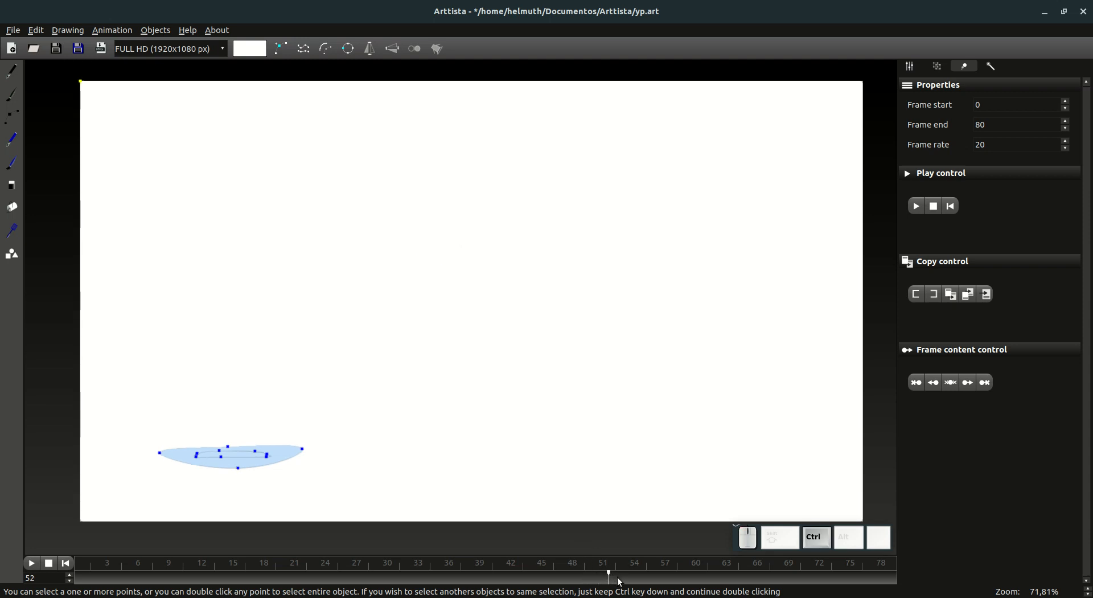
left_click_drag(624, 579, 365, 583)
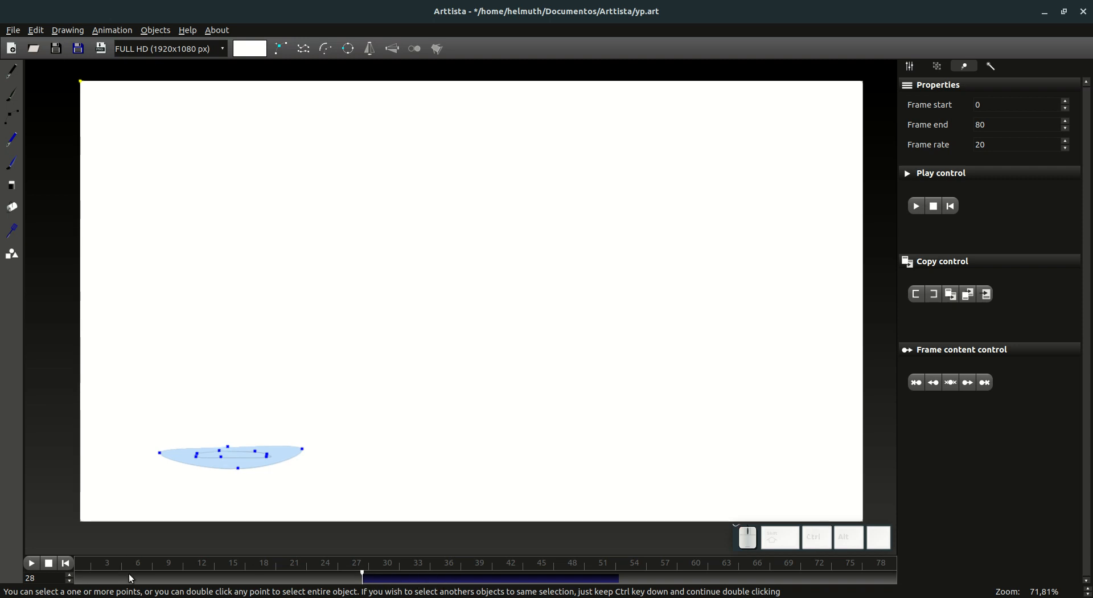
left_click(112, 582)
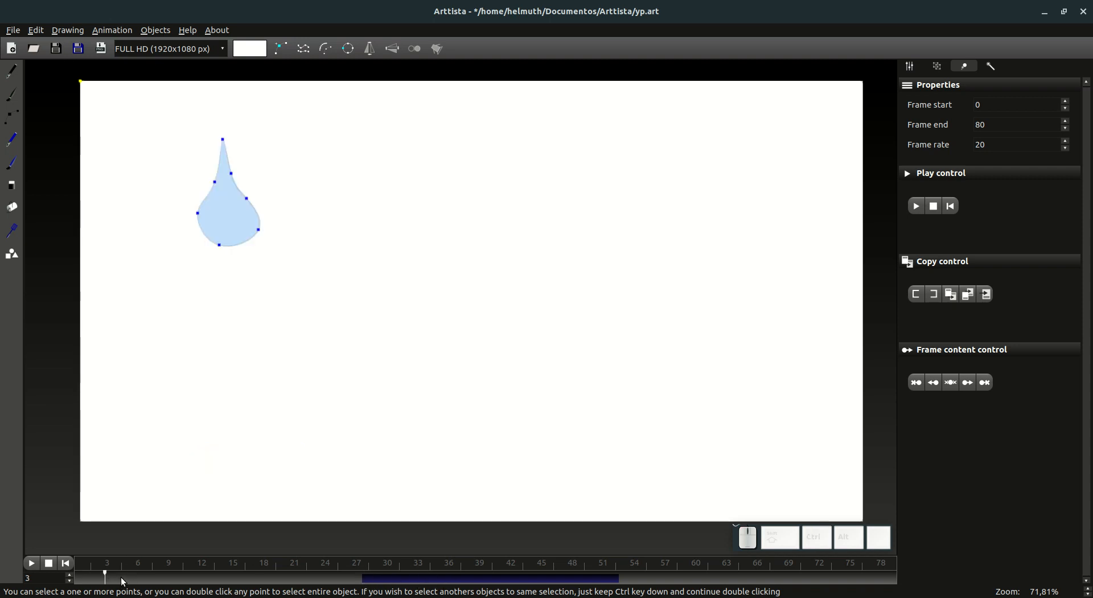
left_click(987, 295)
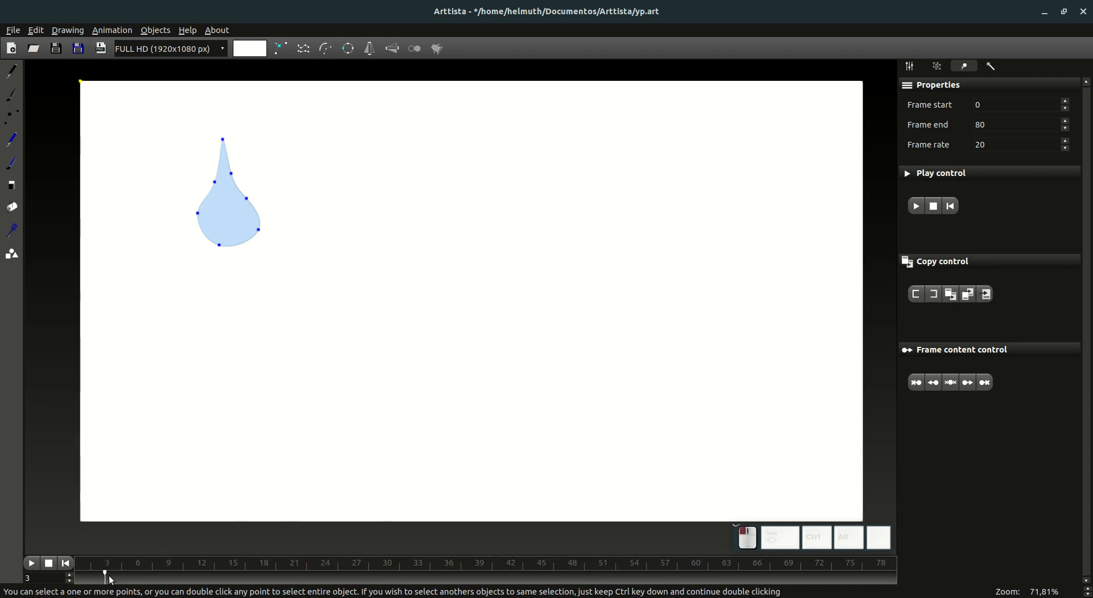
left_click_drag(113, 581, 251, 593)
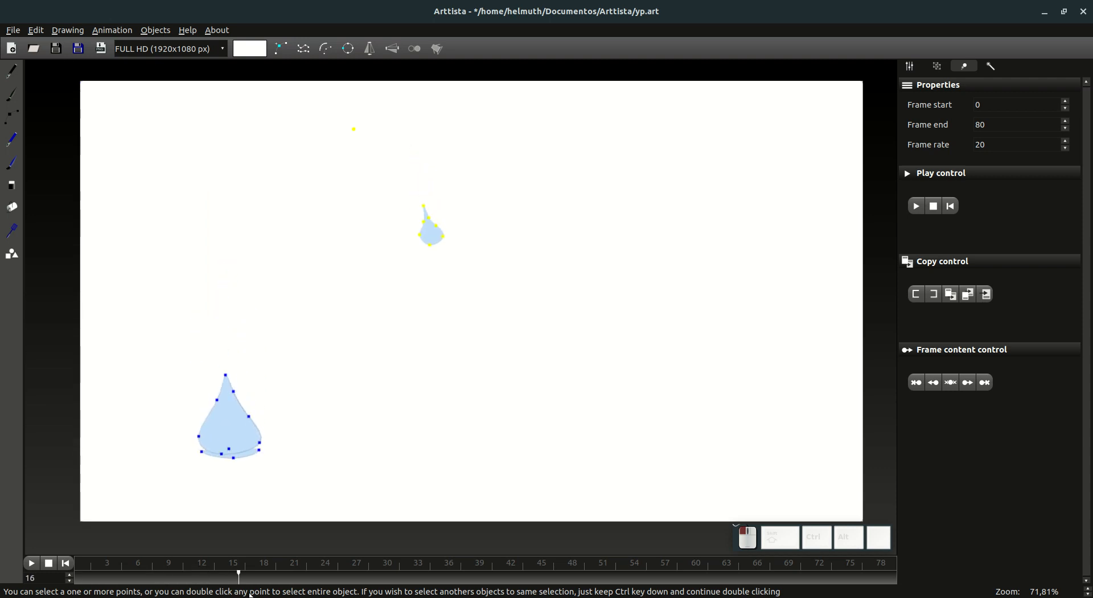
Step: On frame 12, select all points of both drops
left_click_drag(137, 576, 199, 577)
key("ctrl+a")
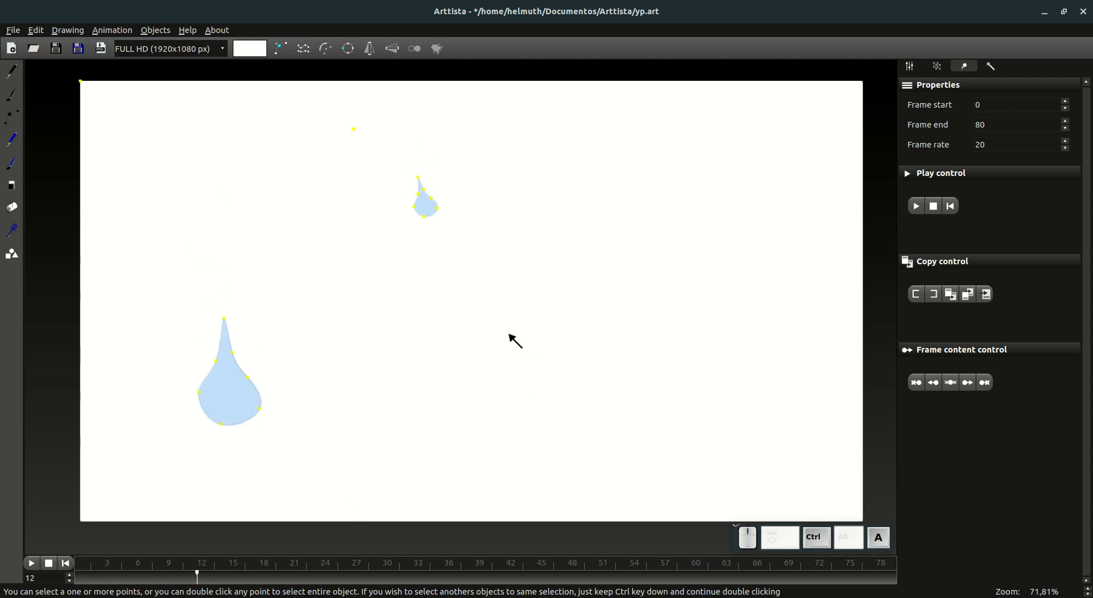
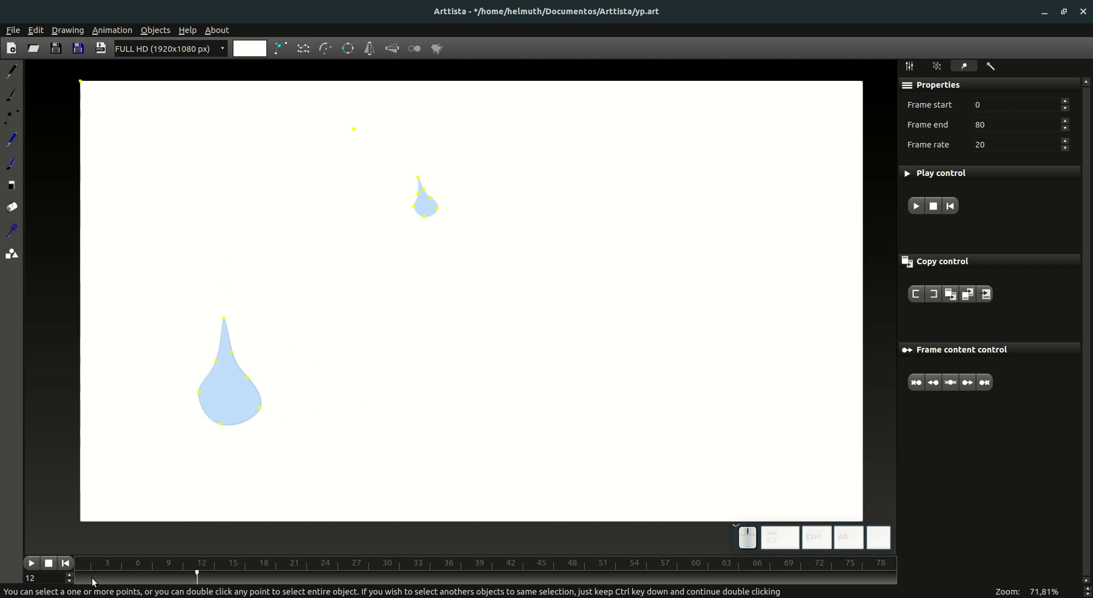
Step: At frame 0, place a scaled-down duplicate of the selected drops' whole animation to the right of the large drop
left_click_drag(94, 581, 68, 571)
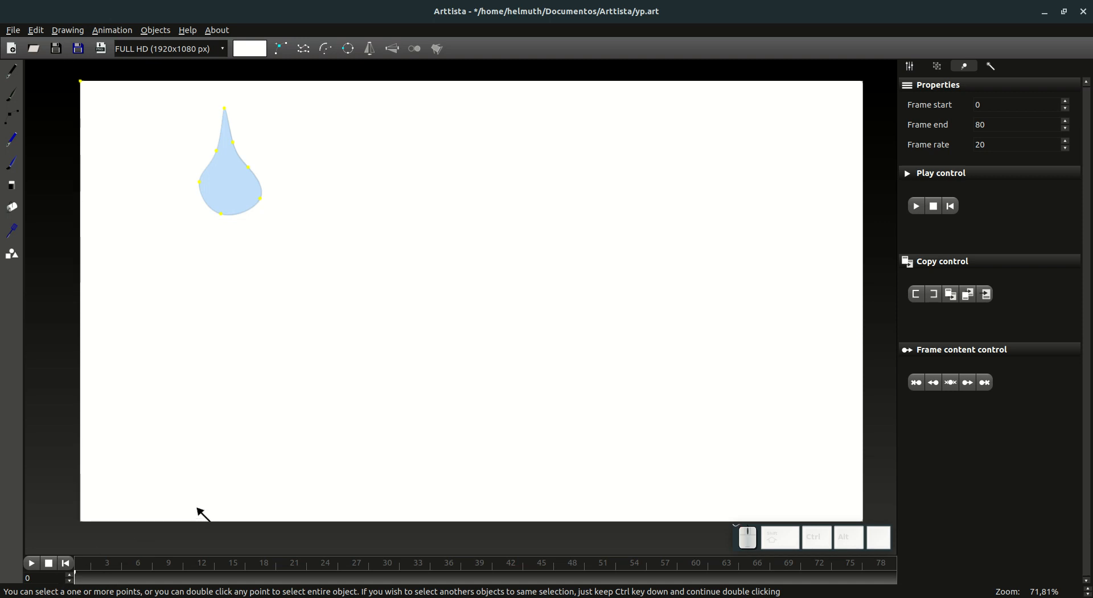
key("ctrl+v")
left_click(911, 67)
left_click(1033, 525)
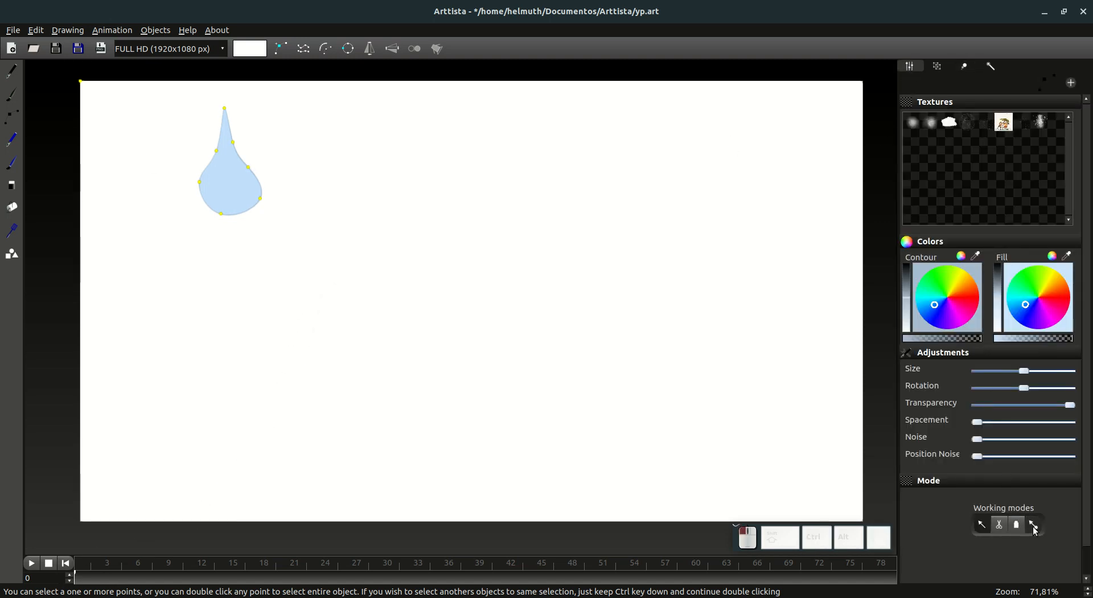
left_click_drag(269, 206, 410, 305)
key("s")
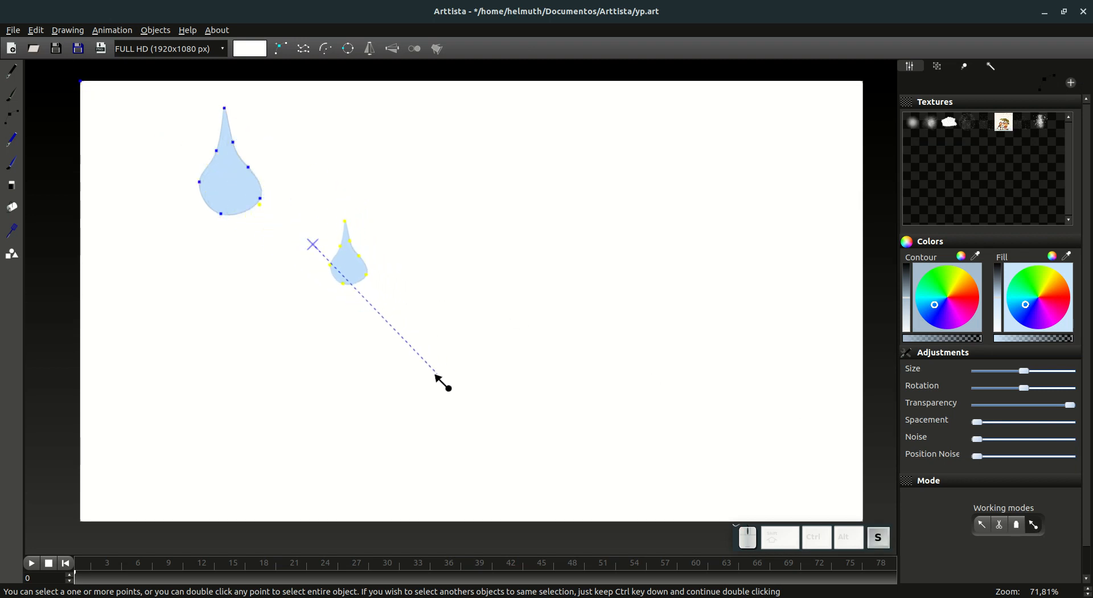
left_click(431, 374)
key("1")
Step: On frame 30, select the splash puddles of both large drops and erase them from the following frames
left_click(84, 578)
left_click_drag(85, 579, 187, 576)
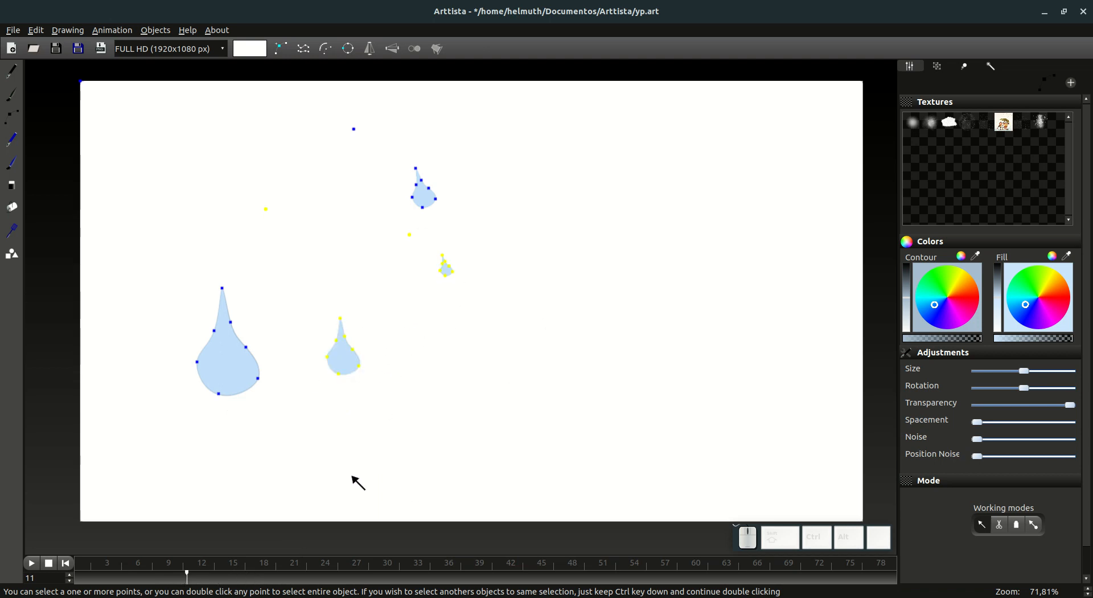
left_click_drag(188, 577, 386, 585)
key("ctrl")
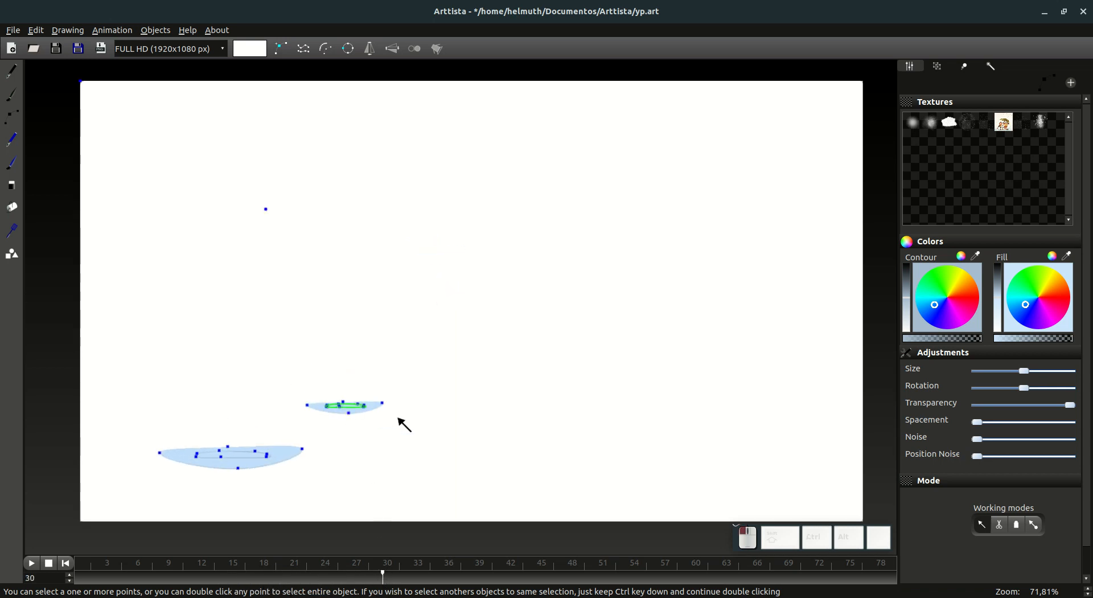
left_click_drag(277, 354, 437, 435)
left_click_drag(117, 350, 433, 489)
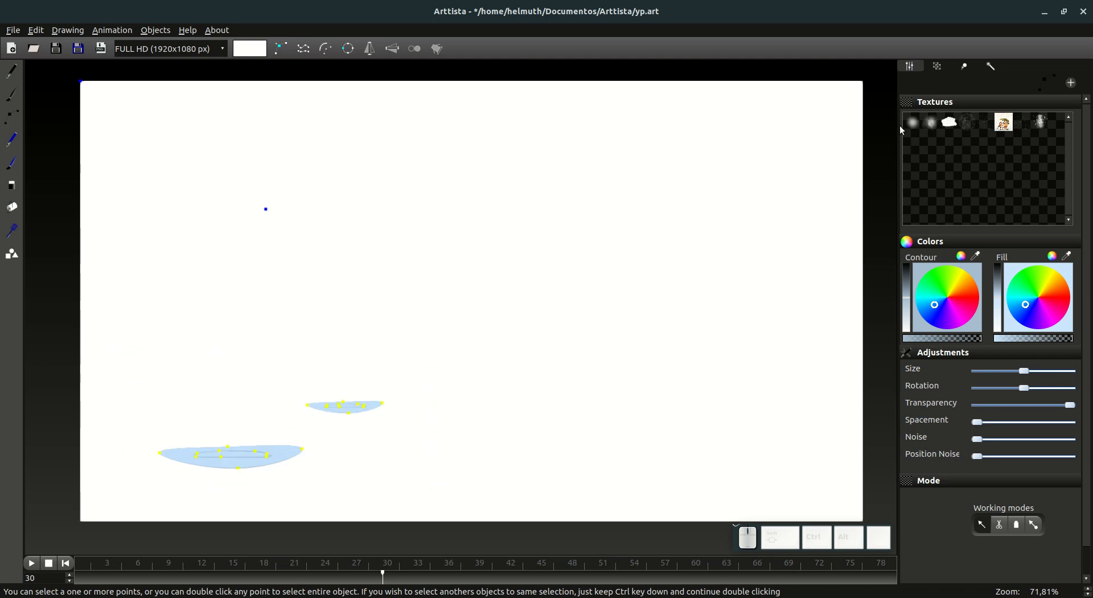
left_click(964, 67)
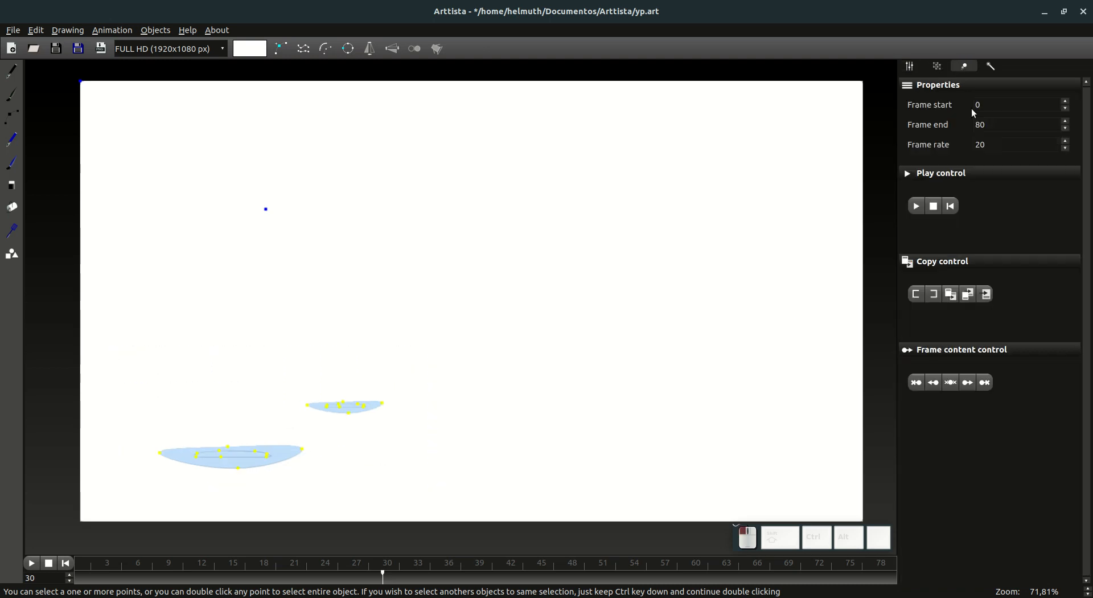
left_click(984, 383)
Step: Select the copied puddle and its small drop, and move their frames 0 to 30 to begin at frame 26
left_click_drag(393, 578, 287, 579)
left_click_drag(292, 365, 435, 437)
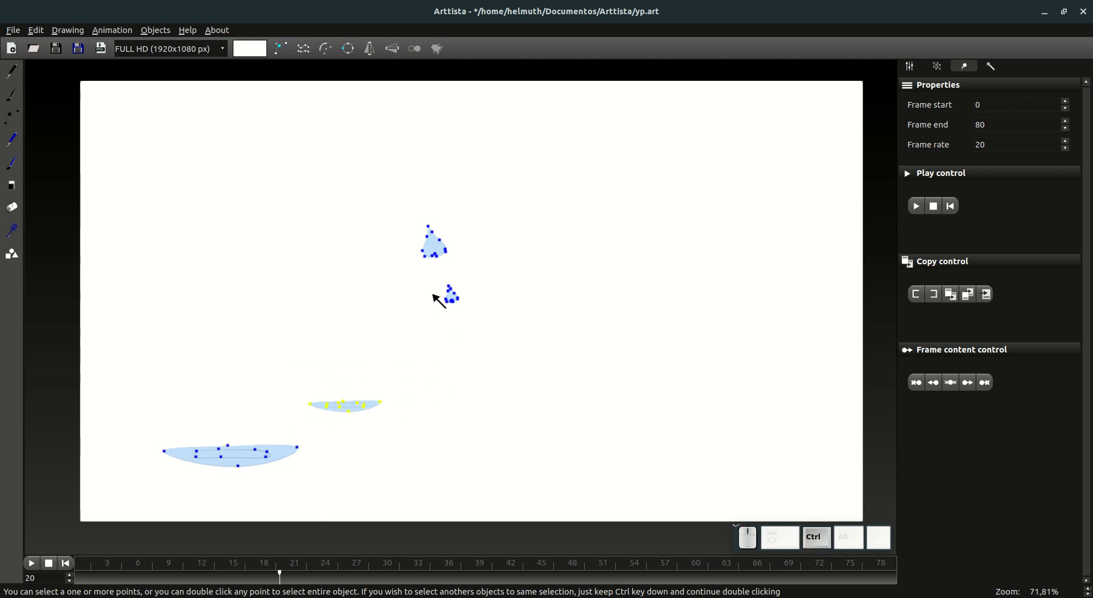
left_click_drag(410, 277, 521, 334)
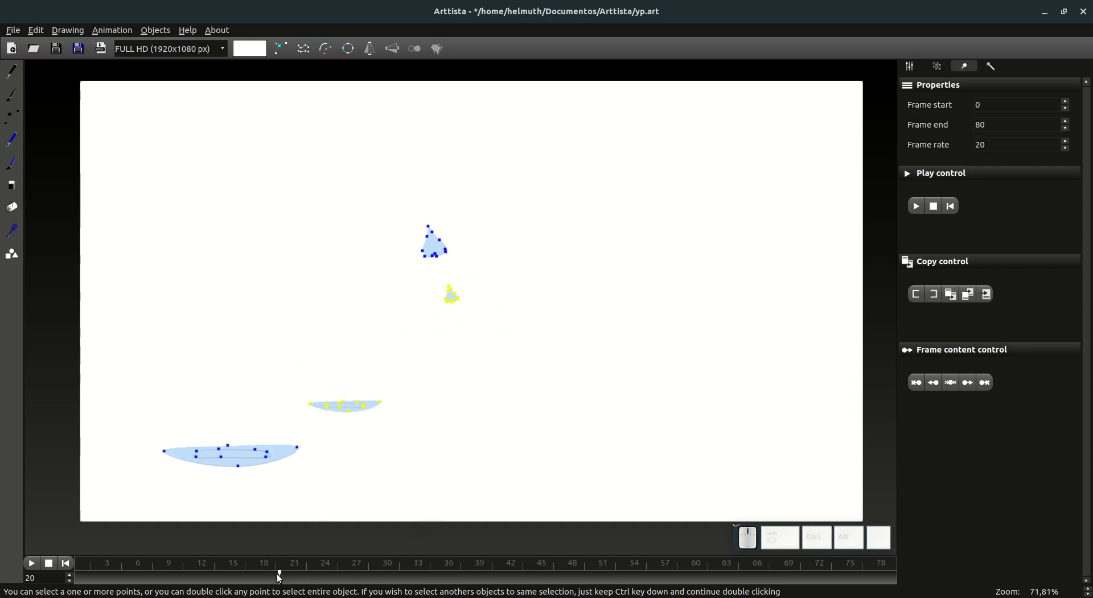
mouse_move(279, 578)
left_mouse_down()
mouse_move(347, 582)
mouse_move(300, 577)
left_mouse_up()
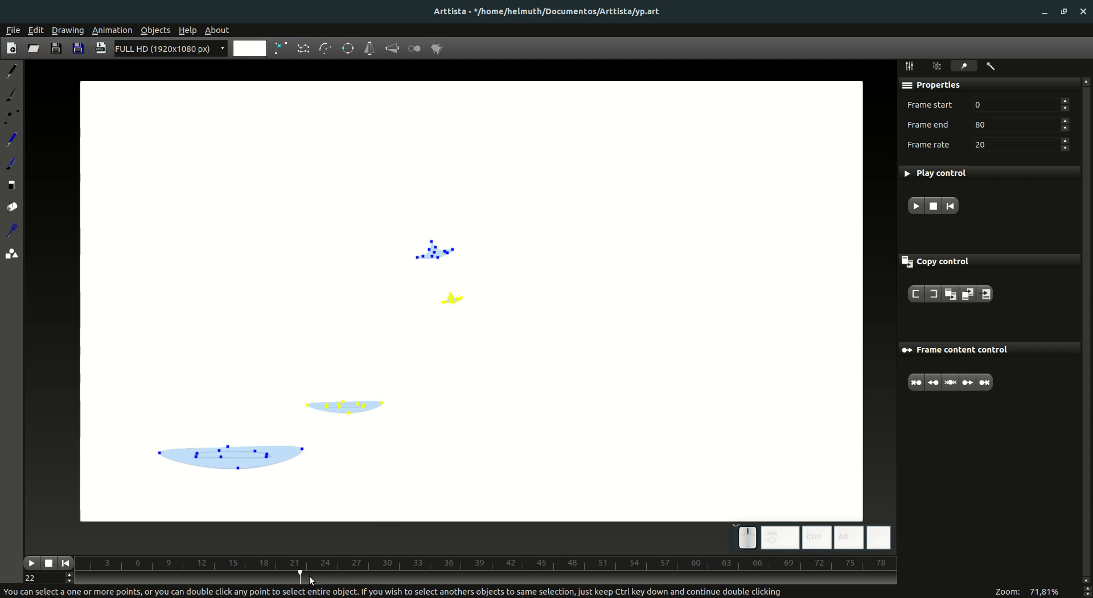
left_click_drag(345, 585, 524, 574)
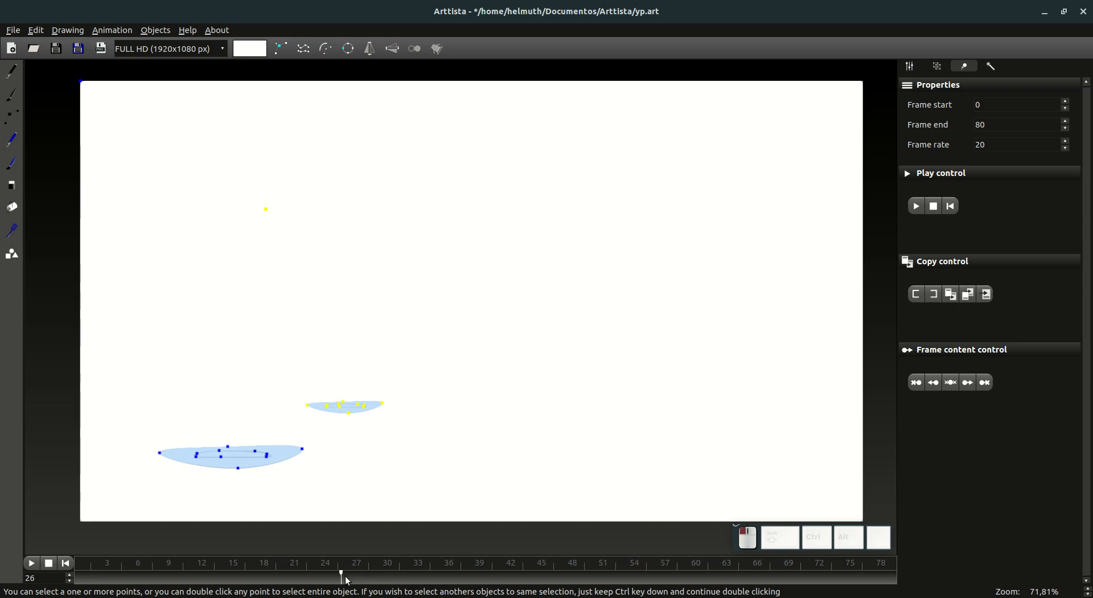
left_click_drag(363, 578, 66, 575)
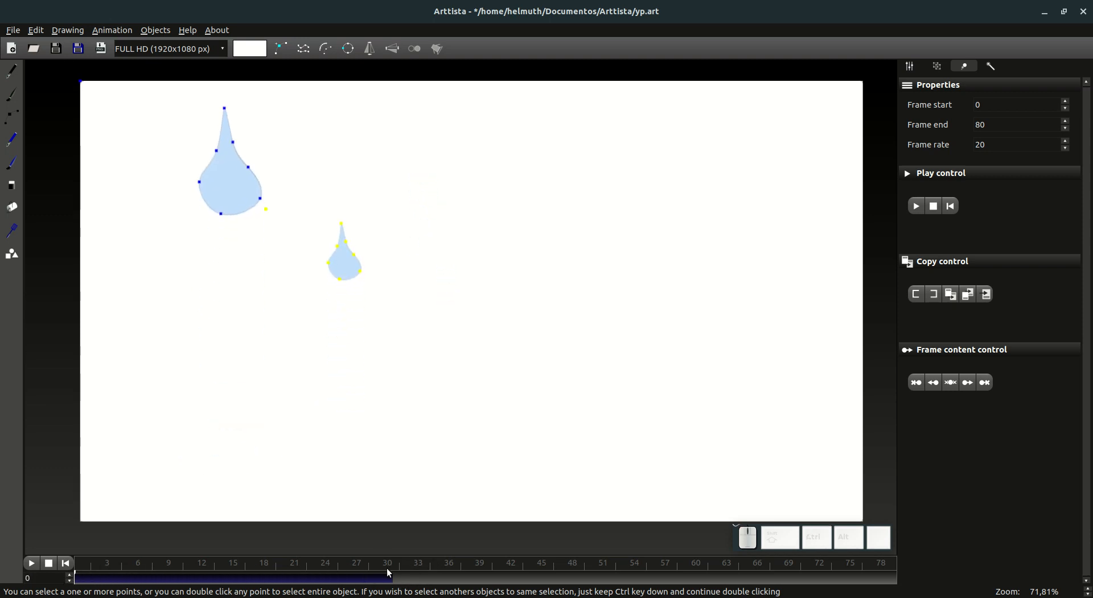
left_click(344, 579)
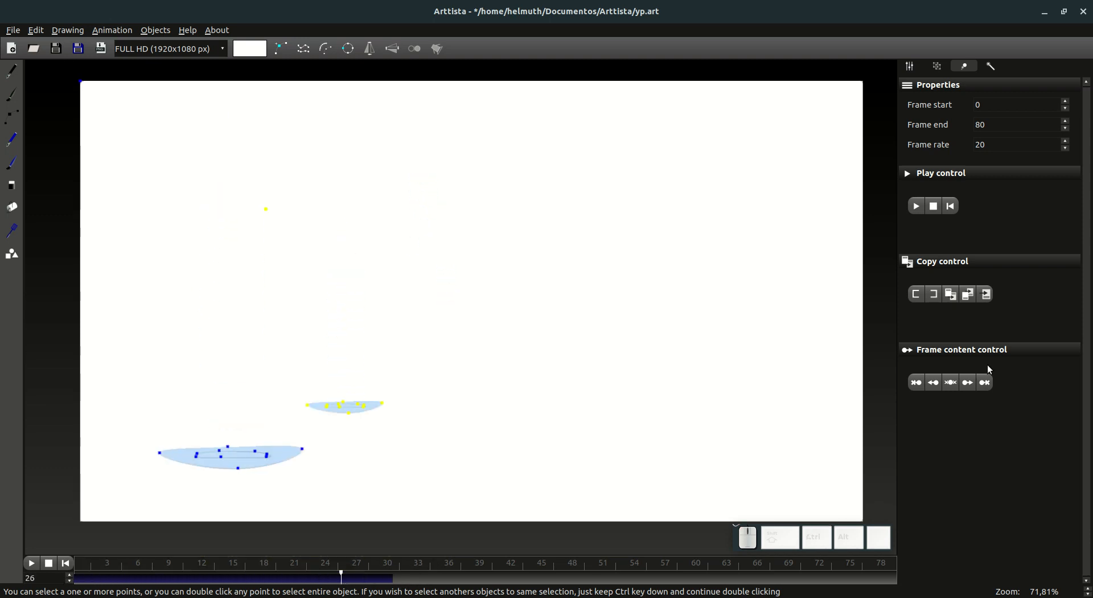
left_click(986, 294)
Step: Play the animation from frame 0 to check the delayed copy, stop it and return to the start
left_click_drag(245, 578, 73, 574)
key("Tab")
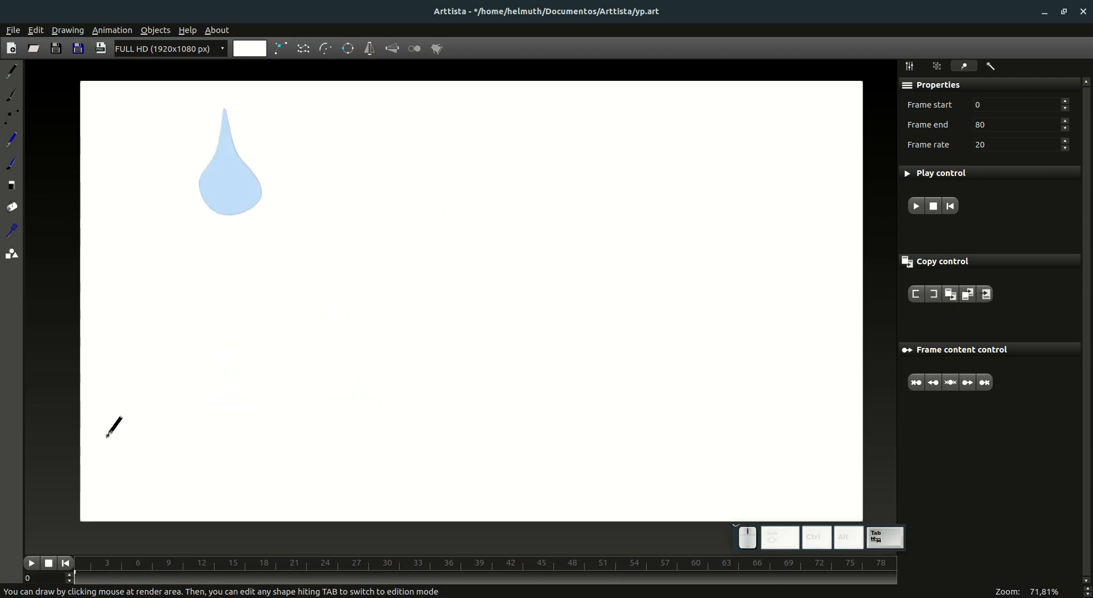
left_click(32, 562)
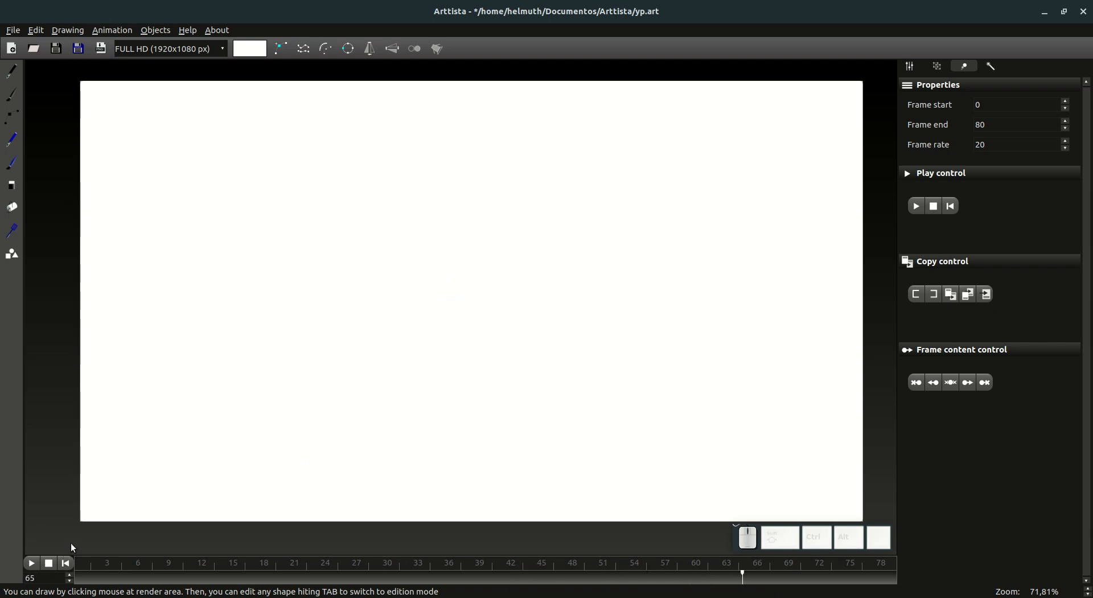
left_click(47, 566)
left_click(65, 563)
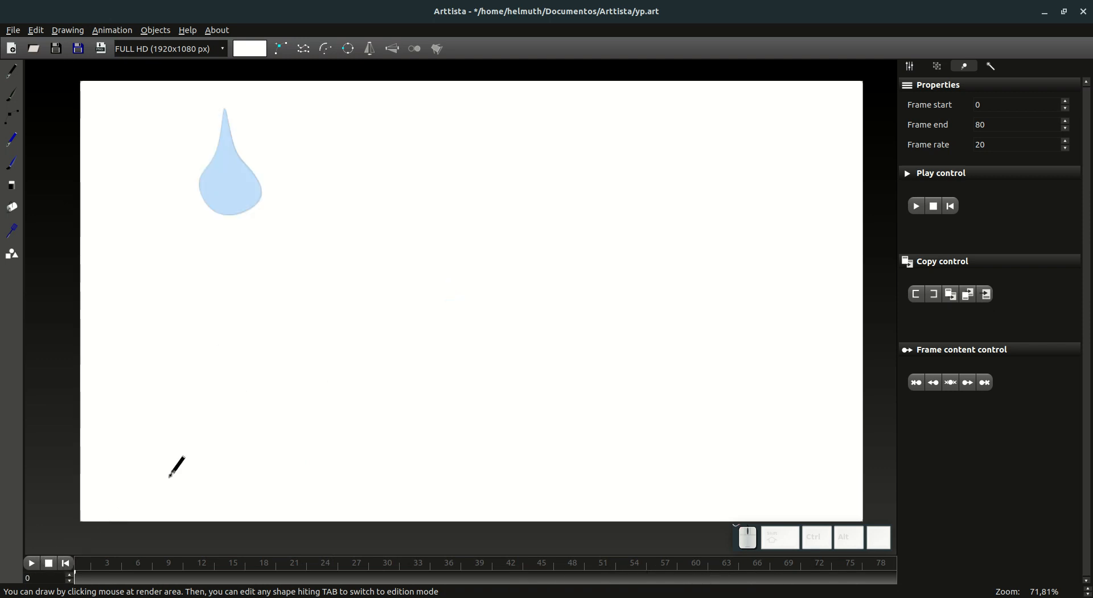
Step: At frame 0, duplicate all drops again, scale the copy down further and place it against the large drop's lower-right side
key("Tab")
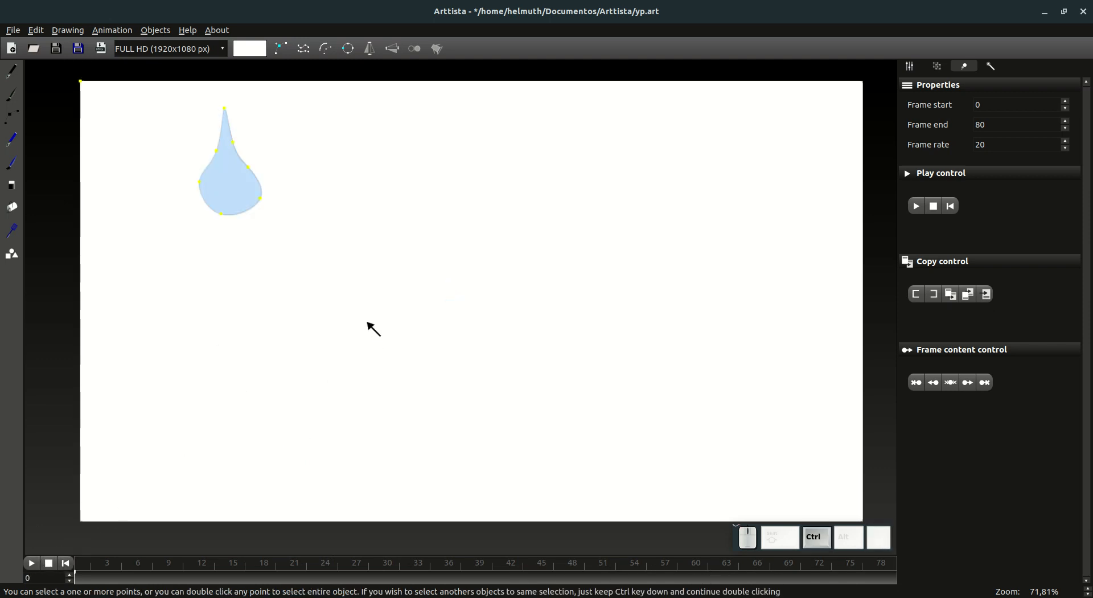
key("ctrl+v")
left_click(910, 66)
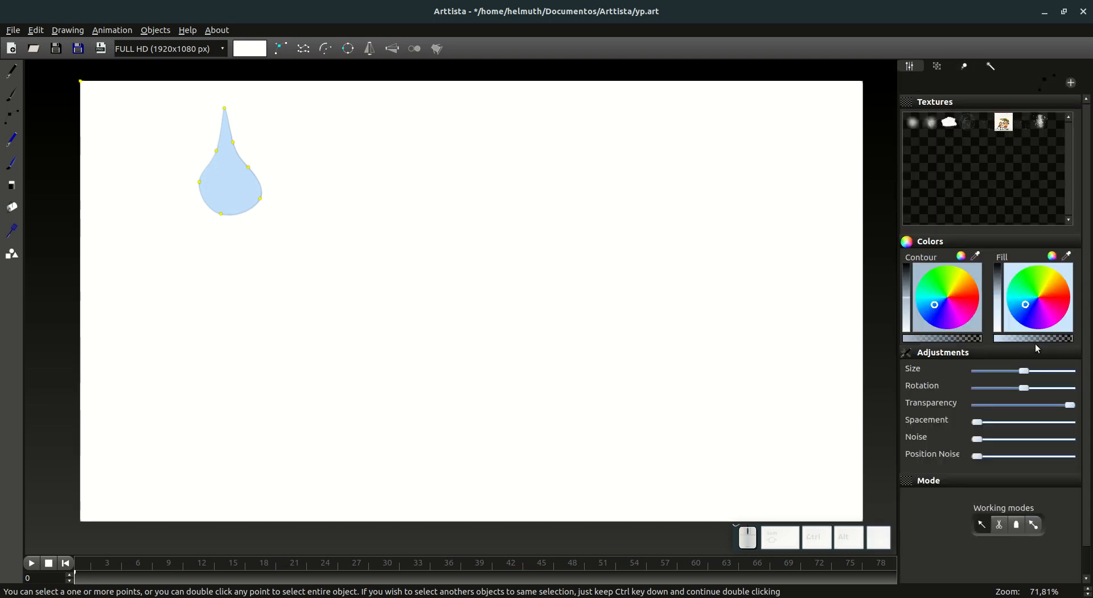
left_click(1032, 524)
left_click_drag(259, 199, 313, 261)
key("s")
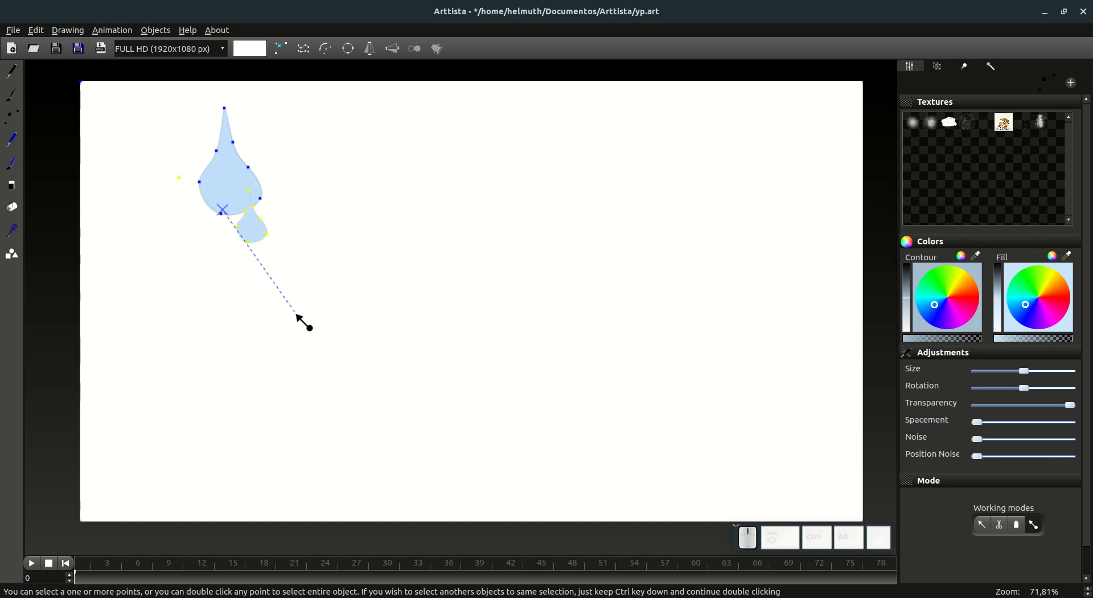
left_click(289, 313)
key("g")
left_click(305, 289)
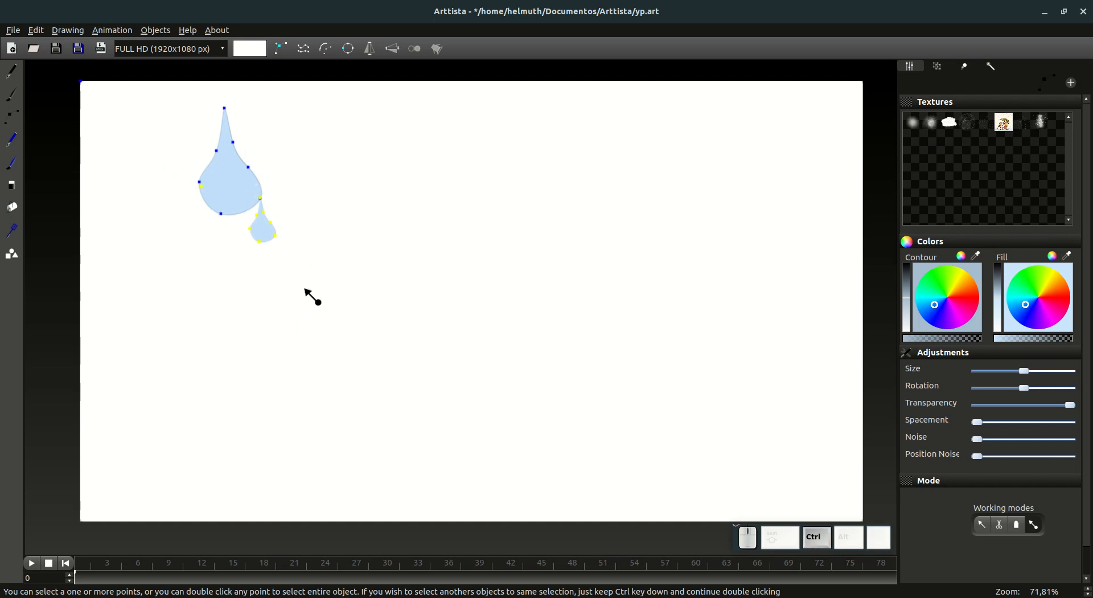
Step: Preview the animation with the newest, smallest copy of the drops, and return to the first frame
key("Tab")
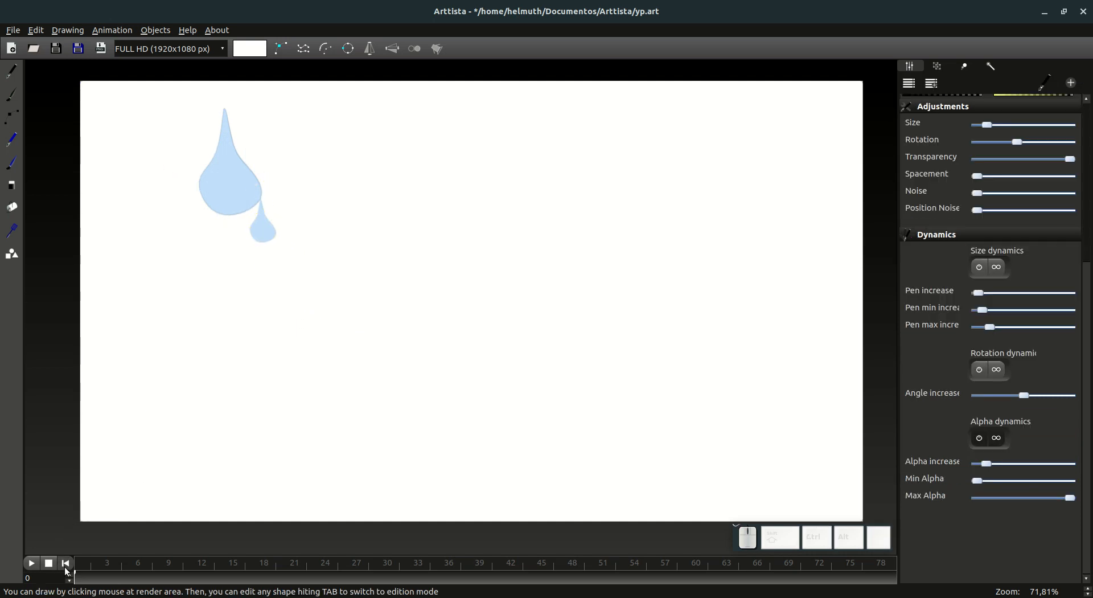
left_click(32, 563)
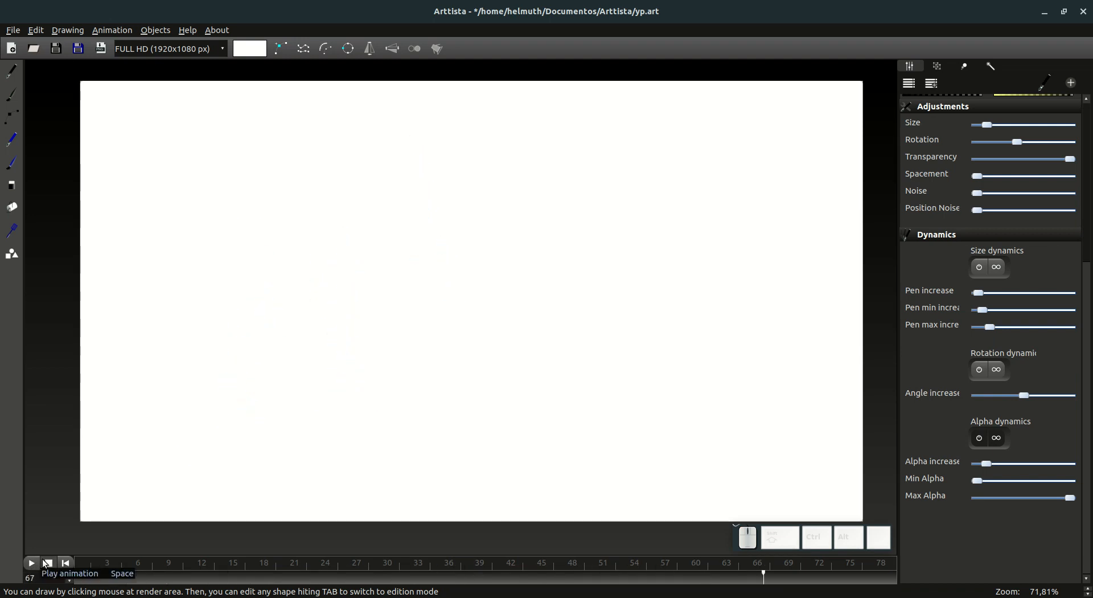
left_click(48, 564)
left_click(69, 567)
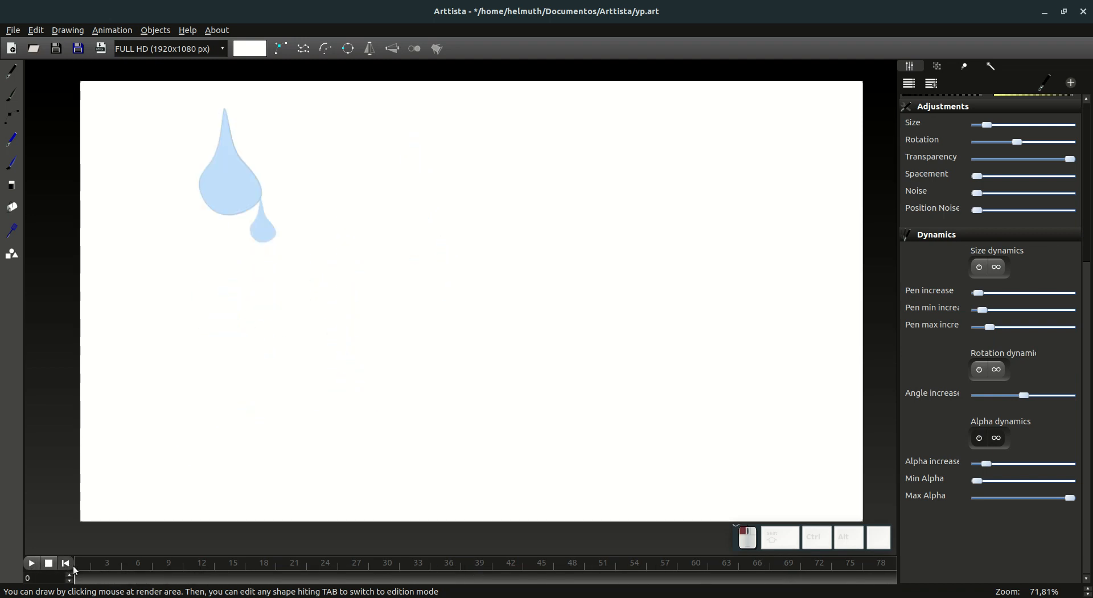
Step: Select frames 0 to 50 and move the newest drop copy's animation to begin at frame 17
left_click_drag(81, 578, 53, 580)
key("Tab")
left_click_drag(239, 582, 252, 581)
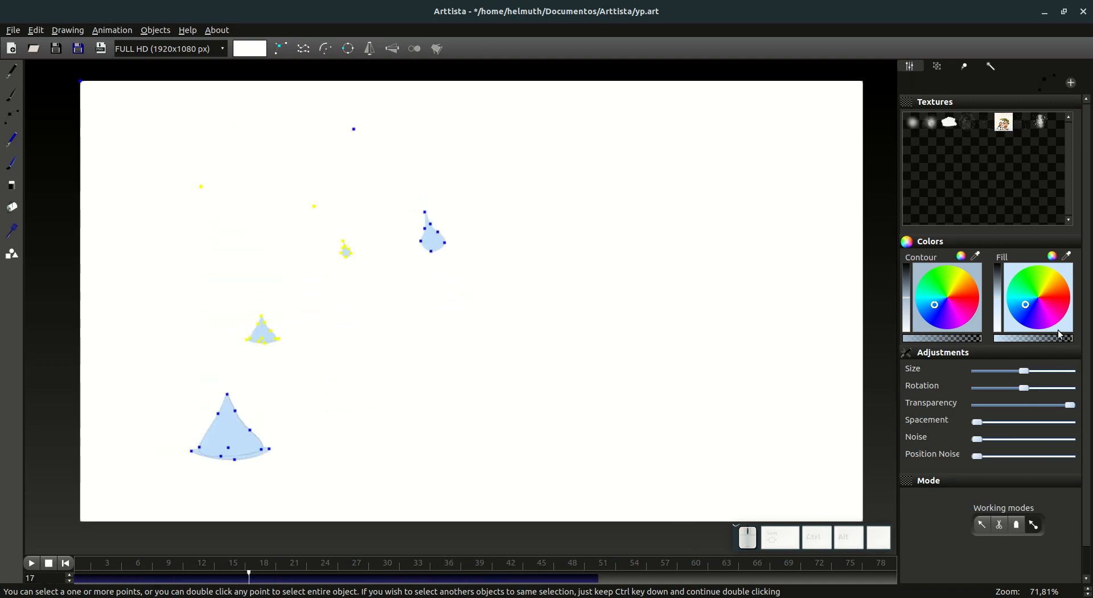
left_click(966, 66)
left_click(986, 294)
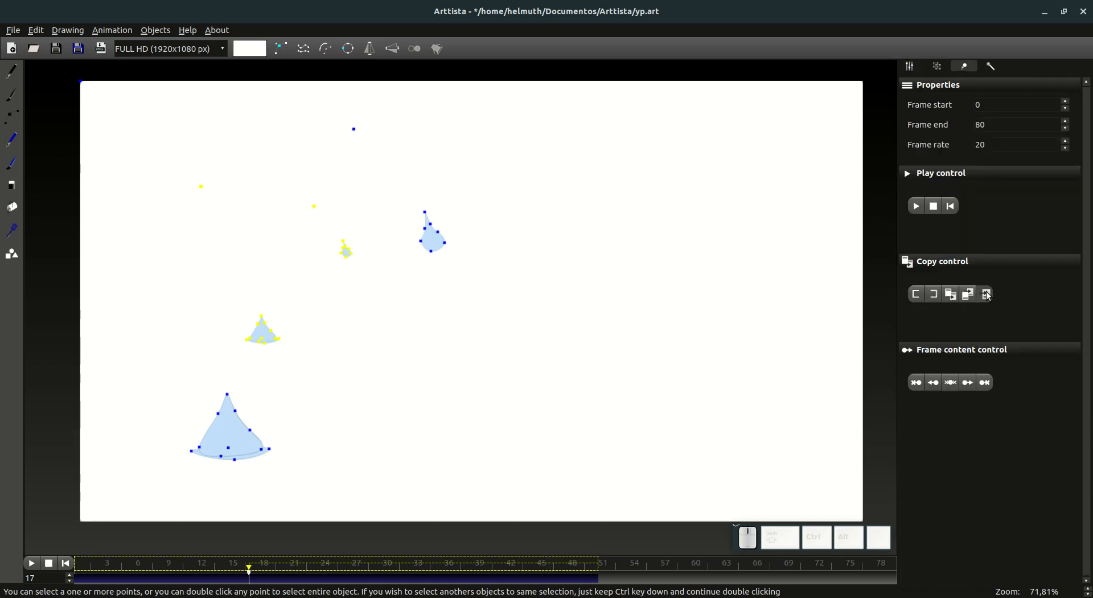
Step: Play the animation with the staggered drop copies from the start and return to frame 0
left_click(68, 564)
key("Tab")
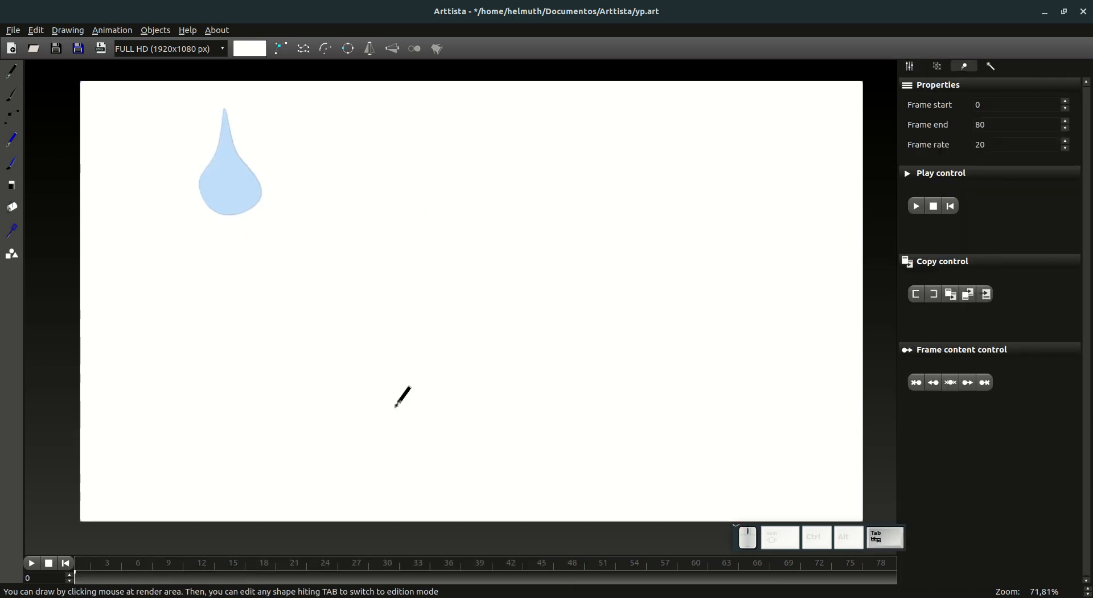
key("space")
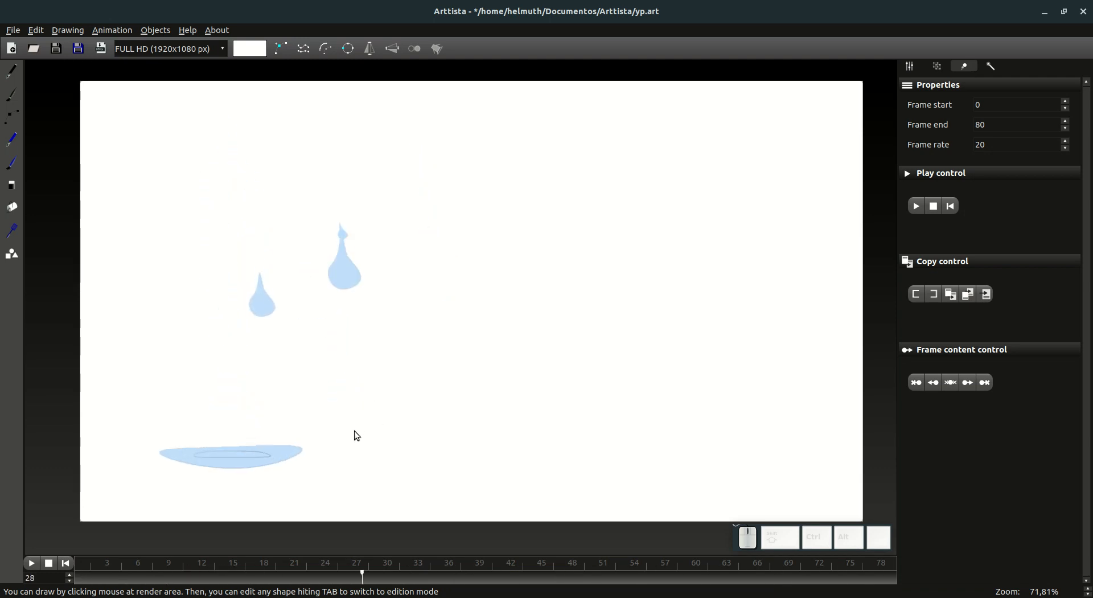
key("Tab")
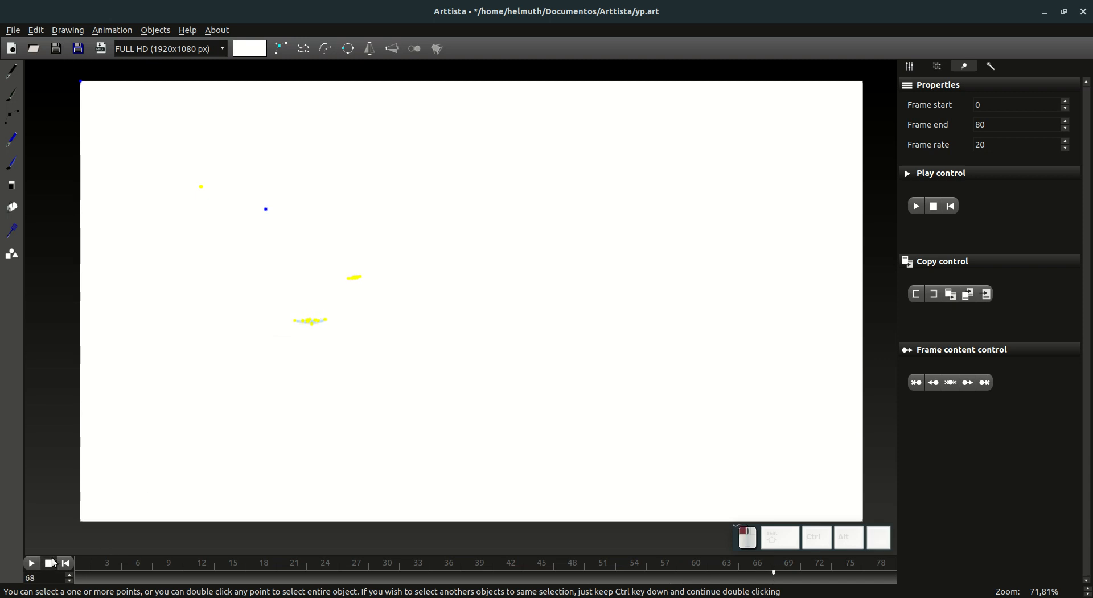
left_click(66, 564)
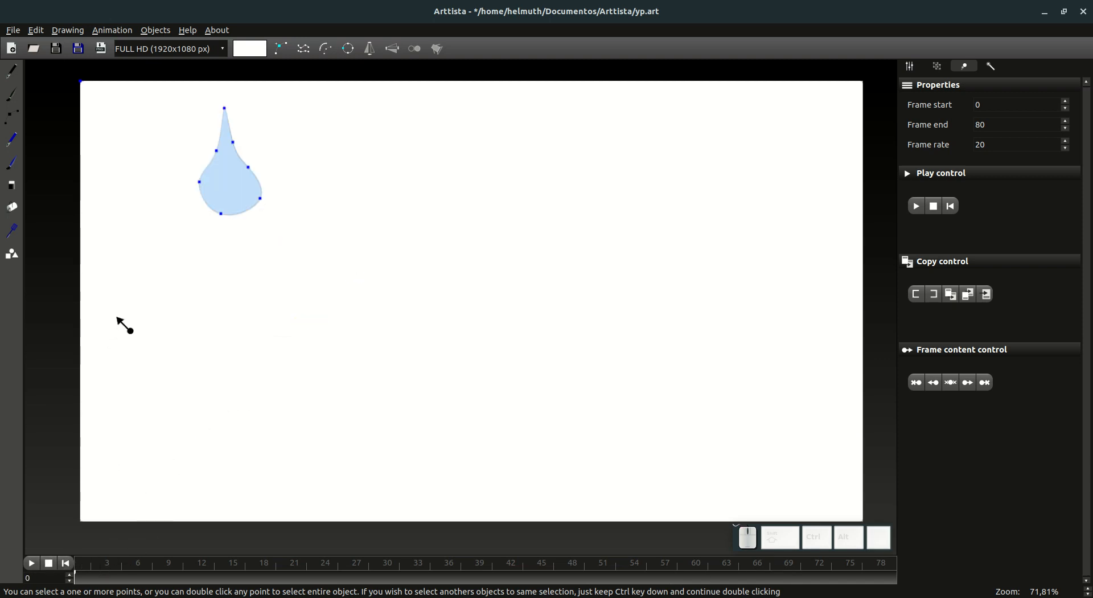
Step: At frame 14, draw a small pointed splash droplet at the large drop's lower-right edge
left_click_drag(87, 578, 223, 593)
scroll(240, 488, "up", 5)
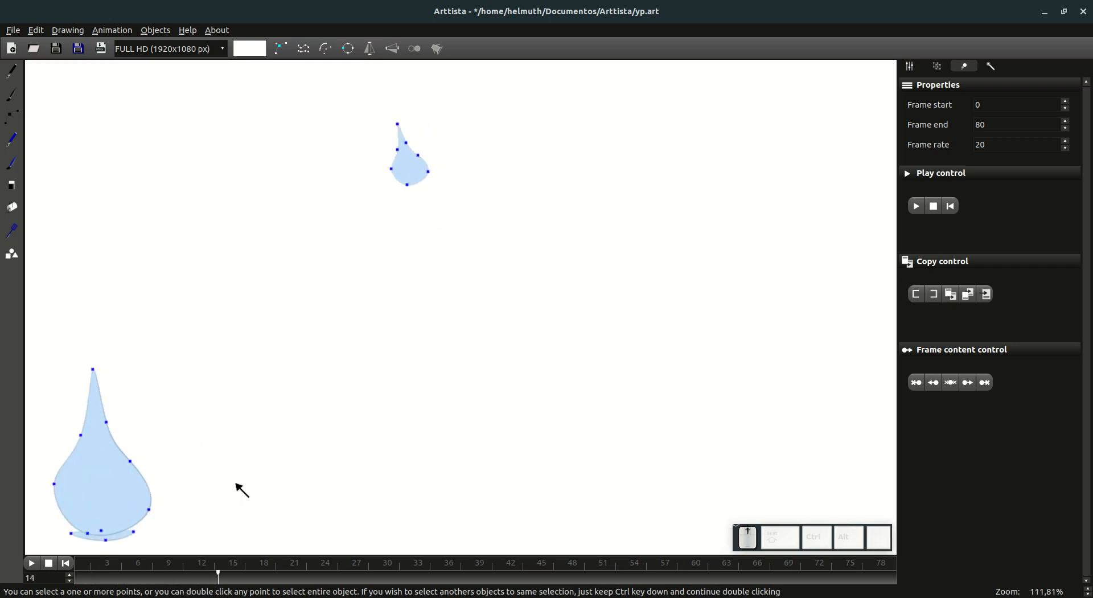
key("Tab")
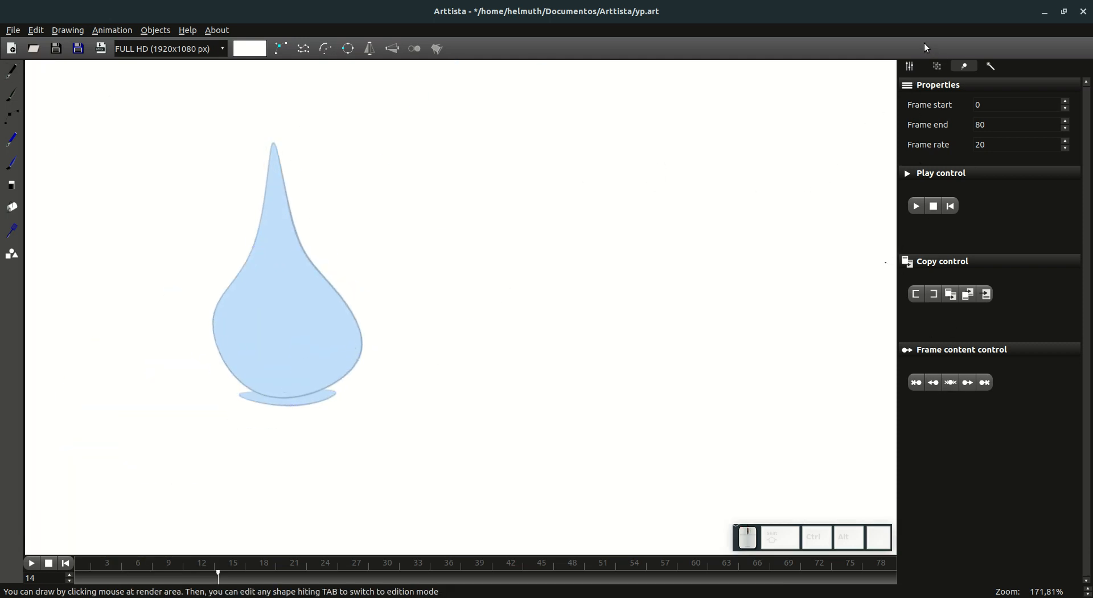
left_click(911, 67)
scroll(948, 125, "up", 5)
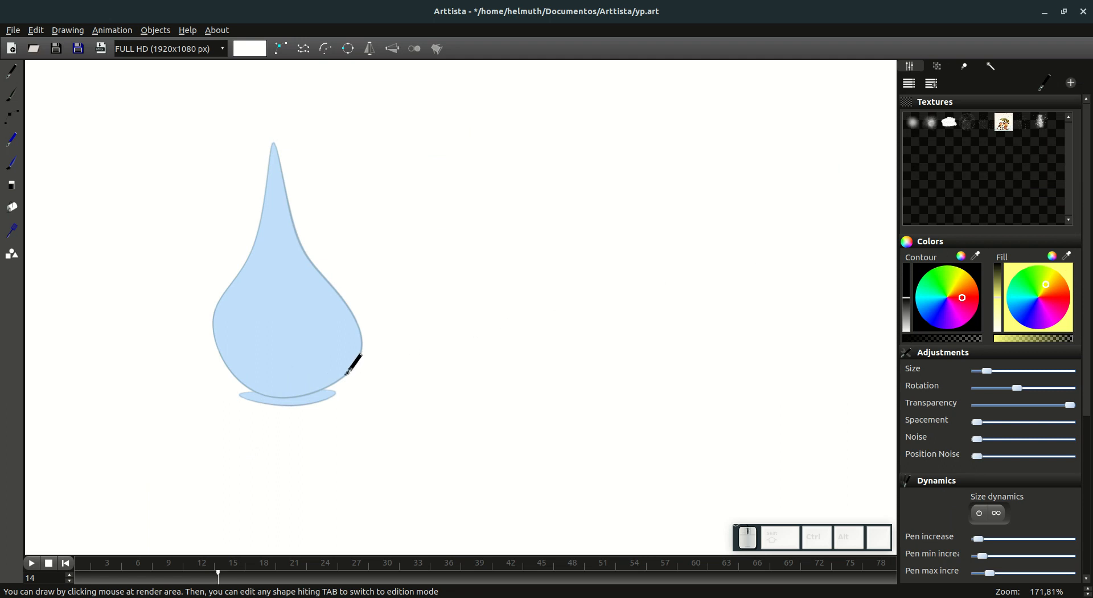
mouse_move(328, 385)
left_mouse_down()
mouse_move(359, 362)
mouse_move(329, 386)
left_mouse_up()
Step: Fill the new splash droplet with light blue and prepare its points for editing
left_click(6, 213)
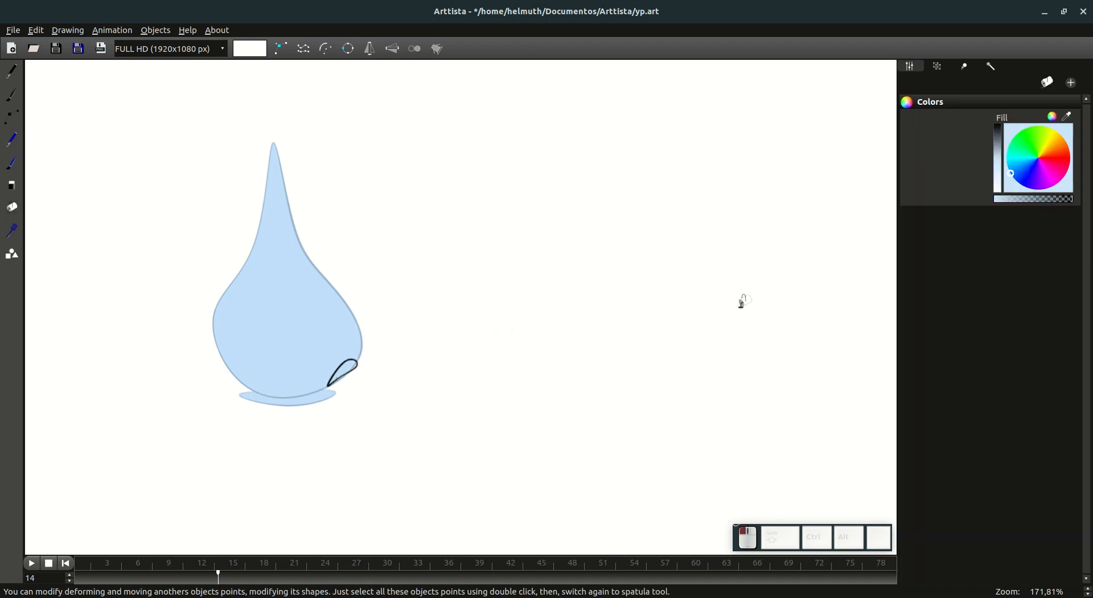
left_click(346, 367)
left_click(11, 91)
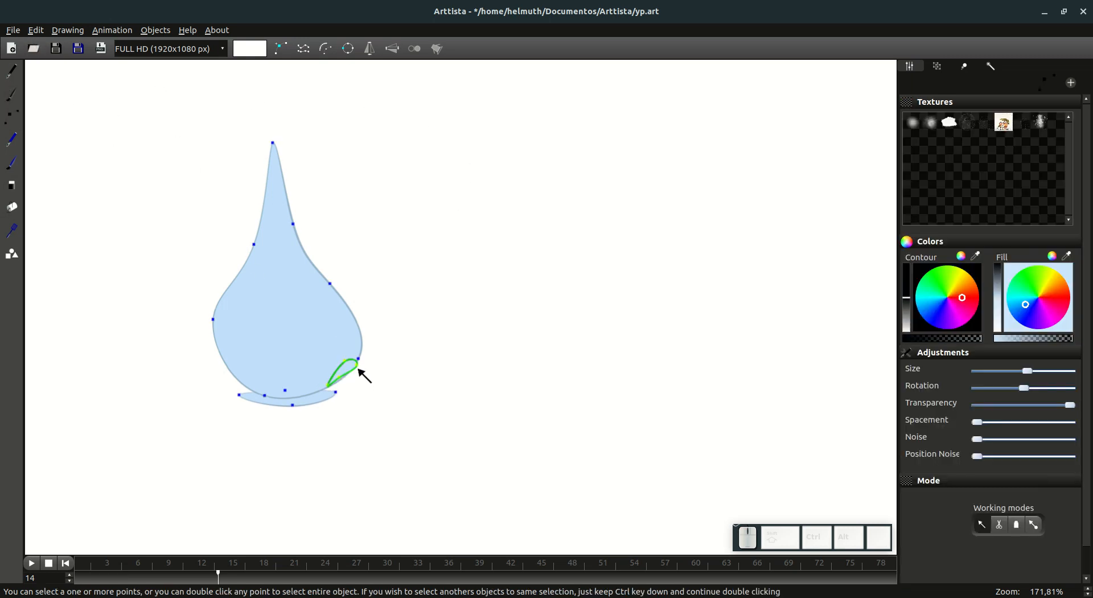
Step: At frame 15, move the splash droplet slightly outward from the large drop and rotate it
key("Right")
key("g")
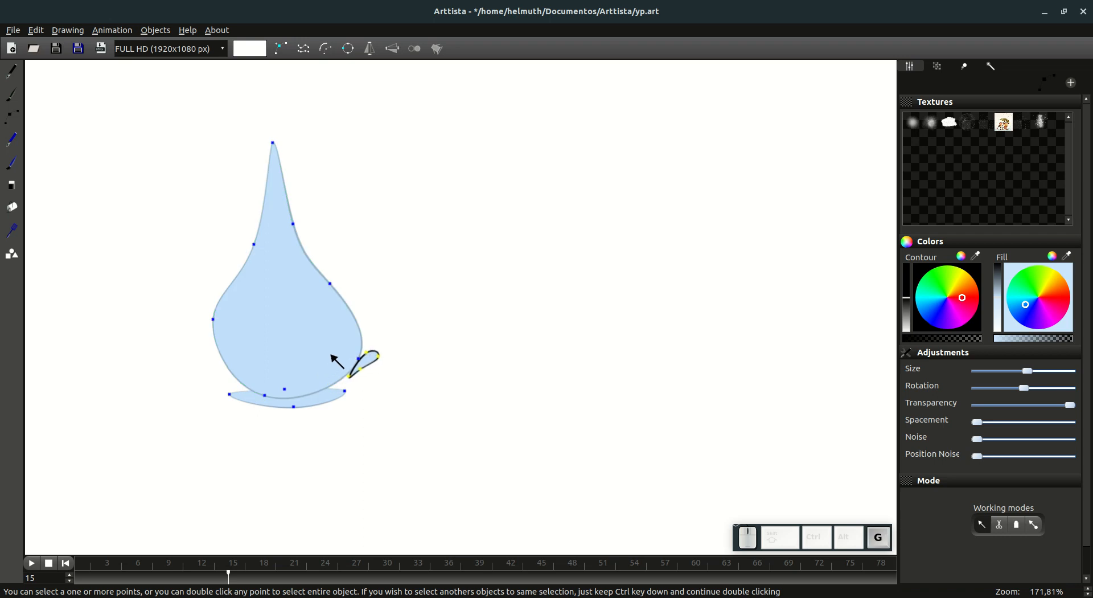
left_click(326, 348)
key("r")
left_click(338, 376)
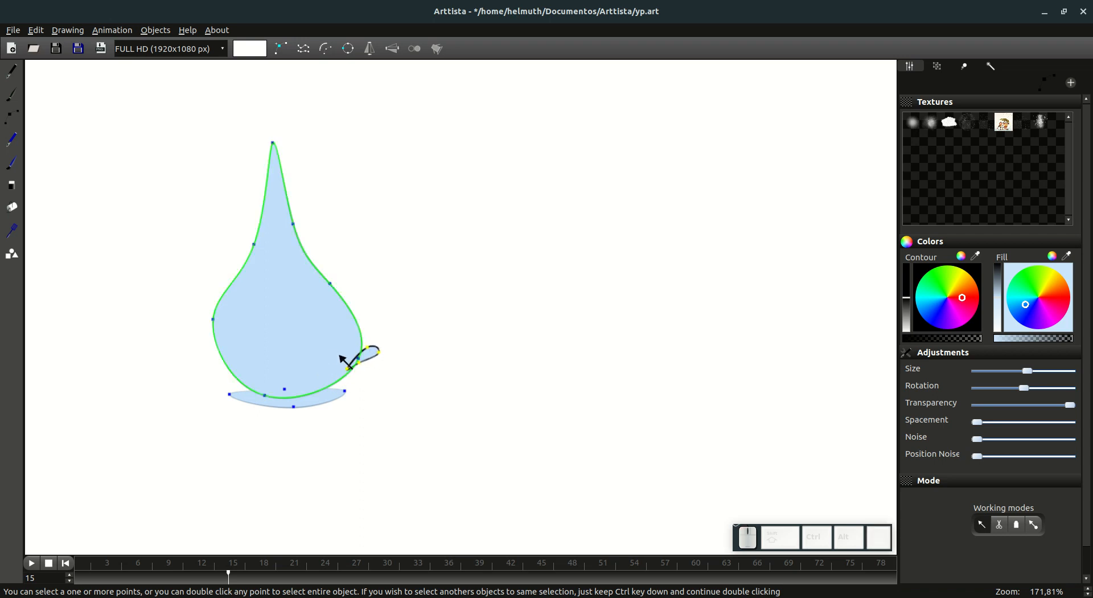
Step: At frame 16, move the splash droplet farther right, clear of the large drop
key("Right")
key("g")
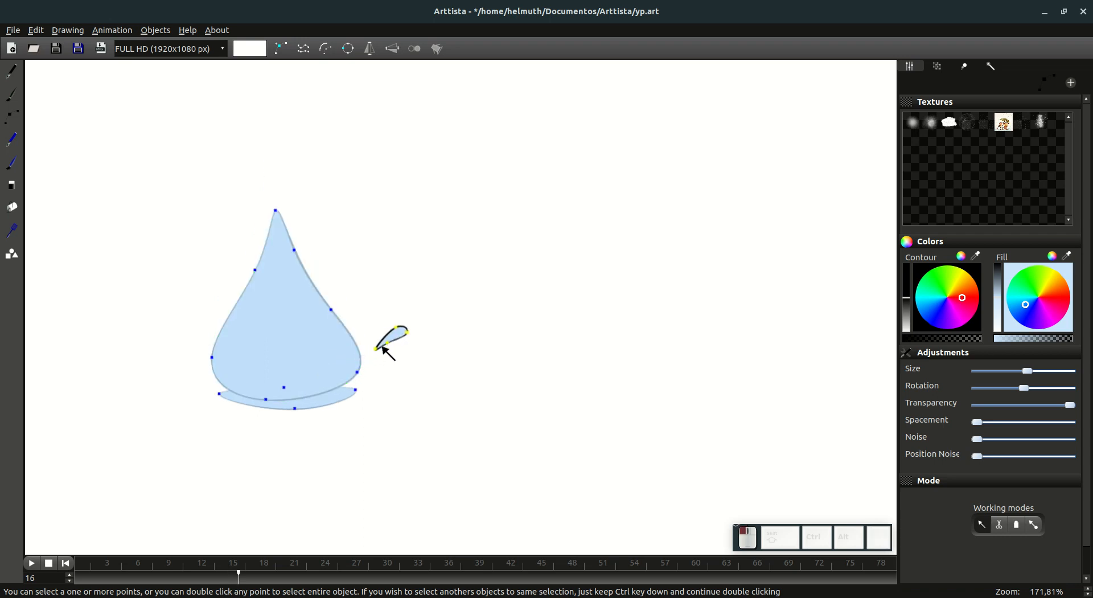
left_click(390, 351)
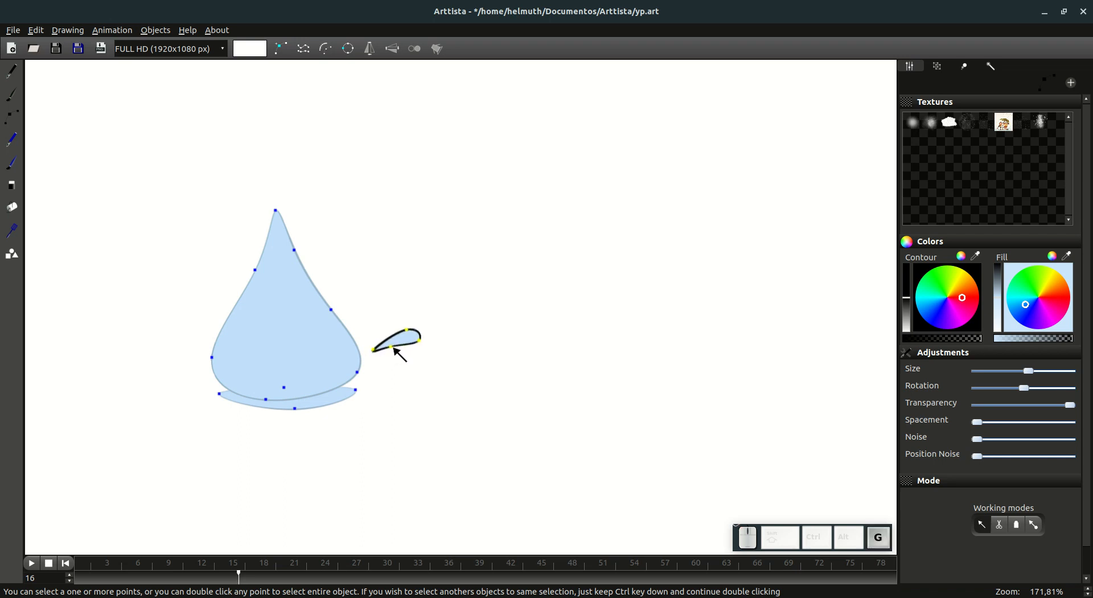
Step: At frame 17, enlarge the splash droplet, move it up and to the right, and rotate it nearly level
key("Right")
key("s")
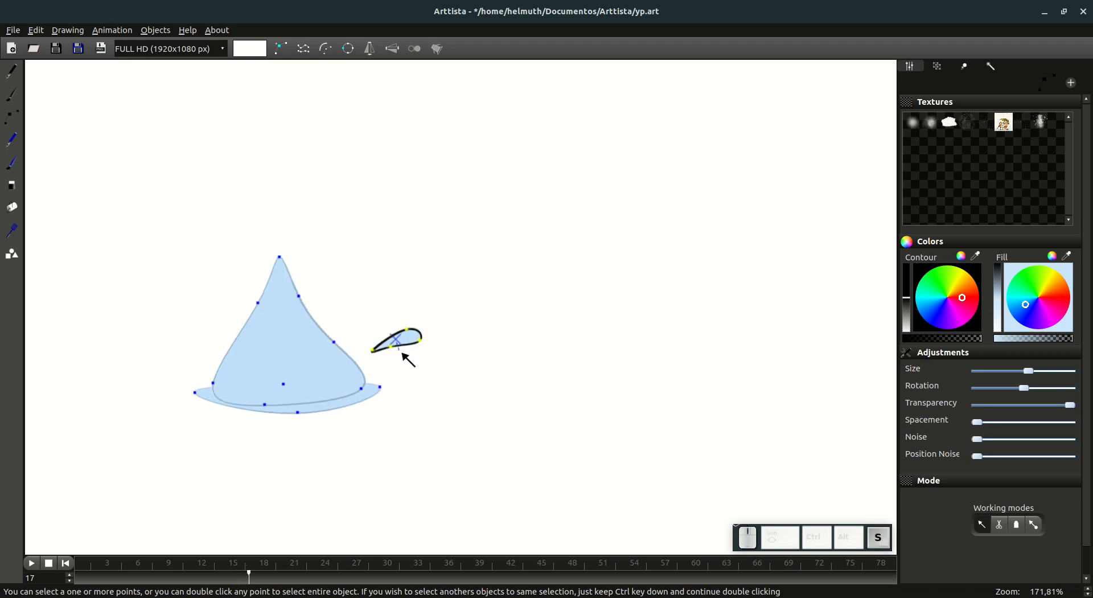
left_click(414, 358)
key("g")
left_click(397, 337)
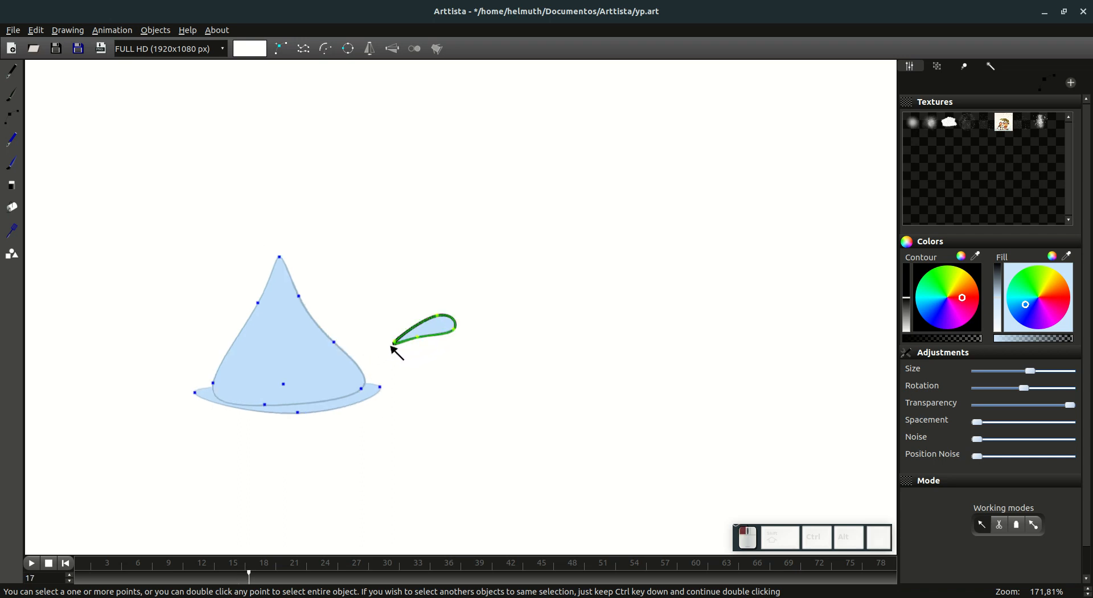
key("r")
left_click(384, 343)
Step: At frame 18, move the splash droplet farther right and rotate it so its rounded end tilts downward
key("Right")
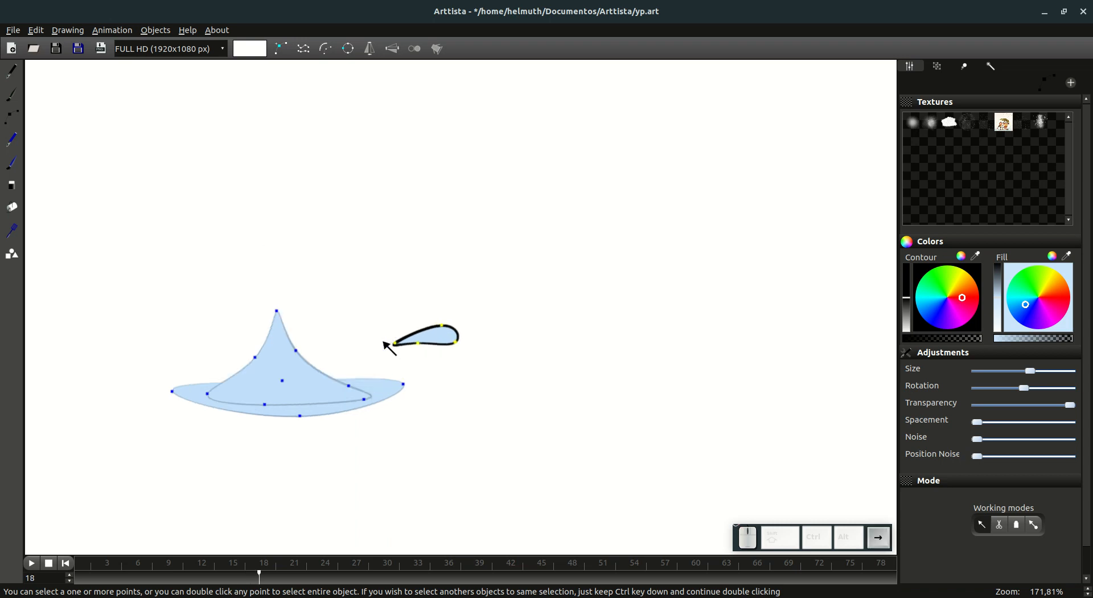
key("g")
left_click(487, 340)
key("r")
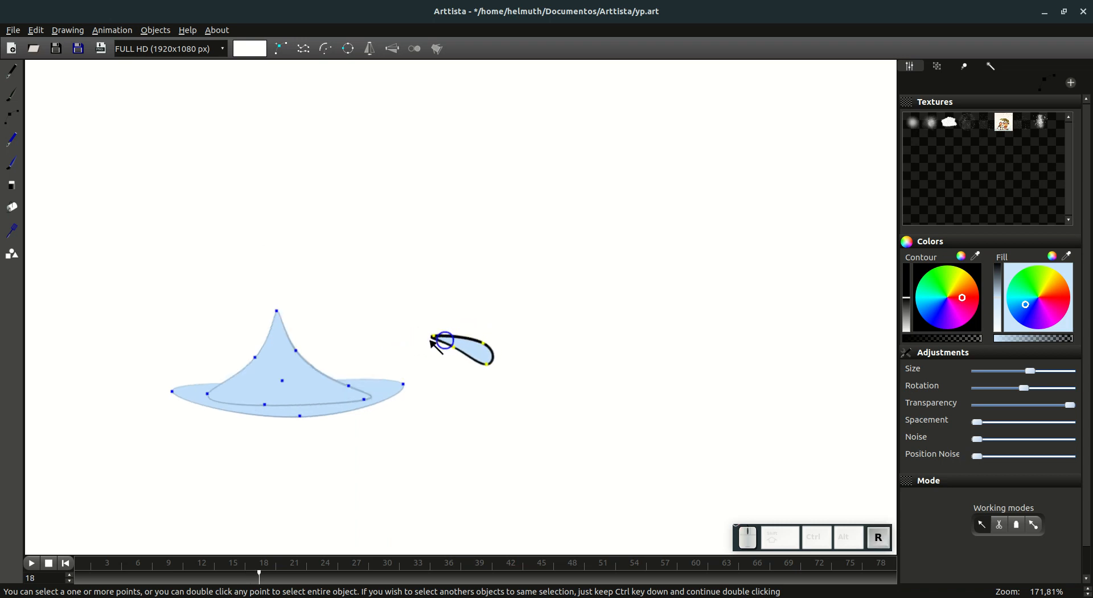
left_click(456, 349)
Step: Reshape the frame 18 droplet by turning its pointed end and pulling it toward the upper left
left_click_drag(406, 315, 435, 344)
key("r")
left_click(429, 340)
key("g")
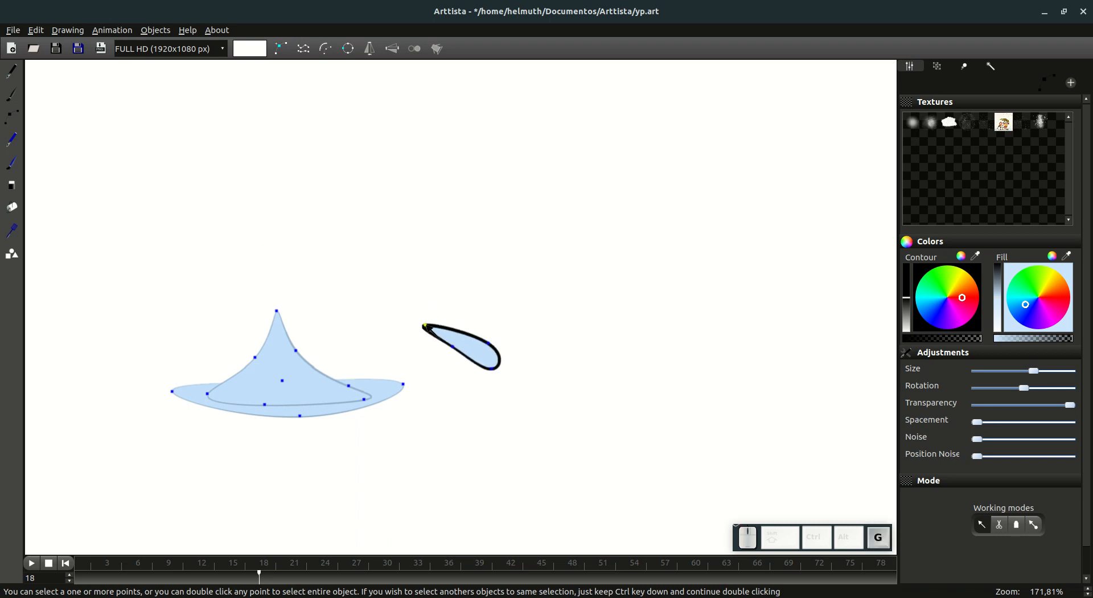
left_click(428, 333)
Step: At frame 19, move the whole splash droplet down and to the right and rotate it to a steeper fall
key("Right")
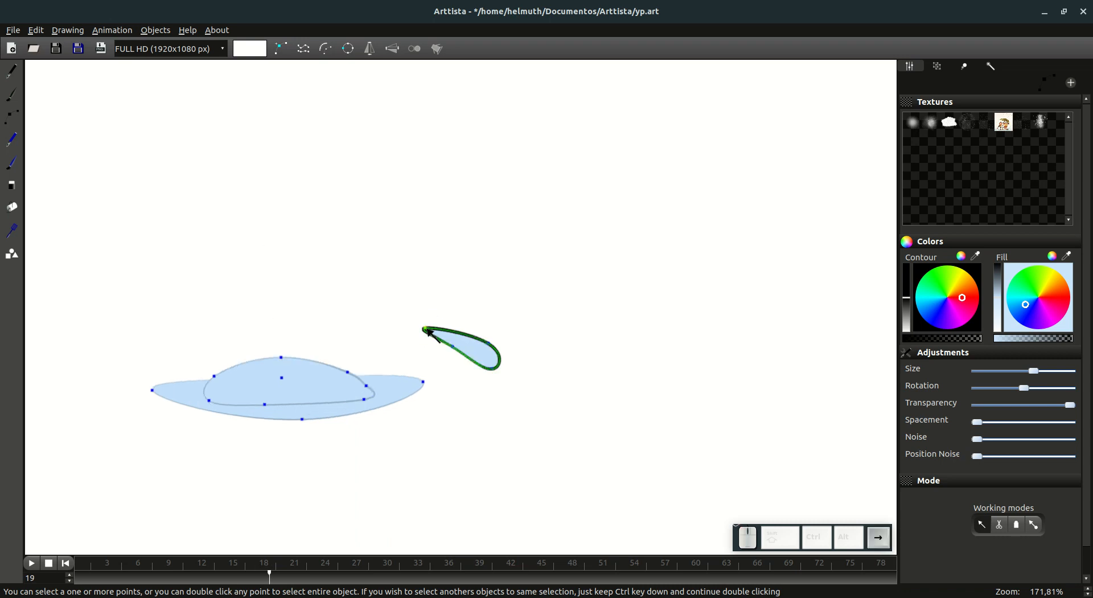
key("g")
left_click(447, 350)
double_click(454, 348)
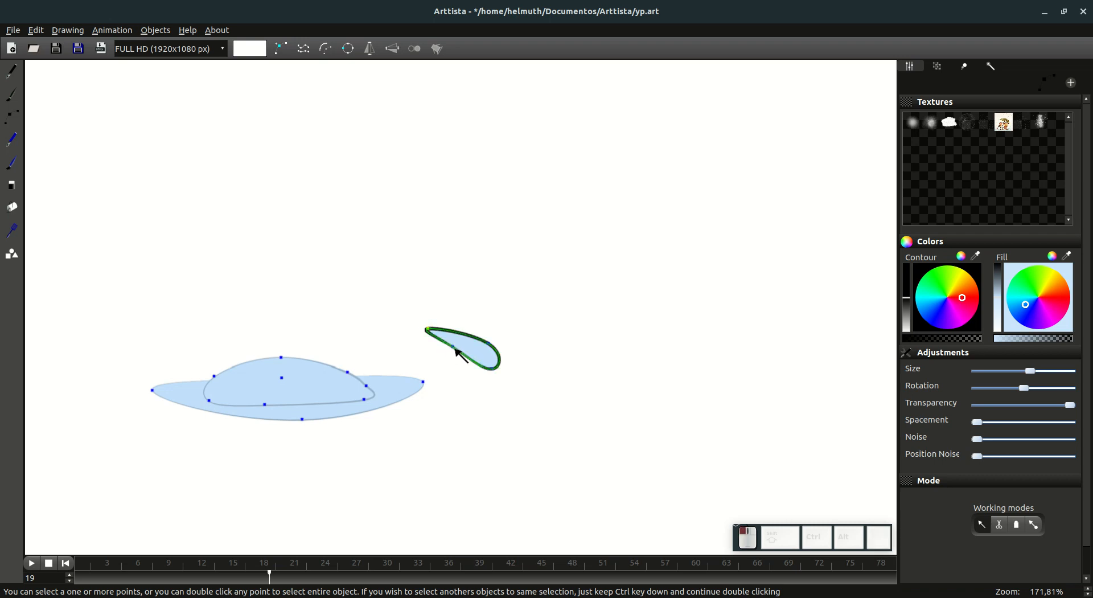
key("g")
left_click(489, 364)
key("r")
left_click(462, 347)
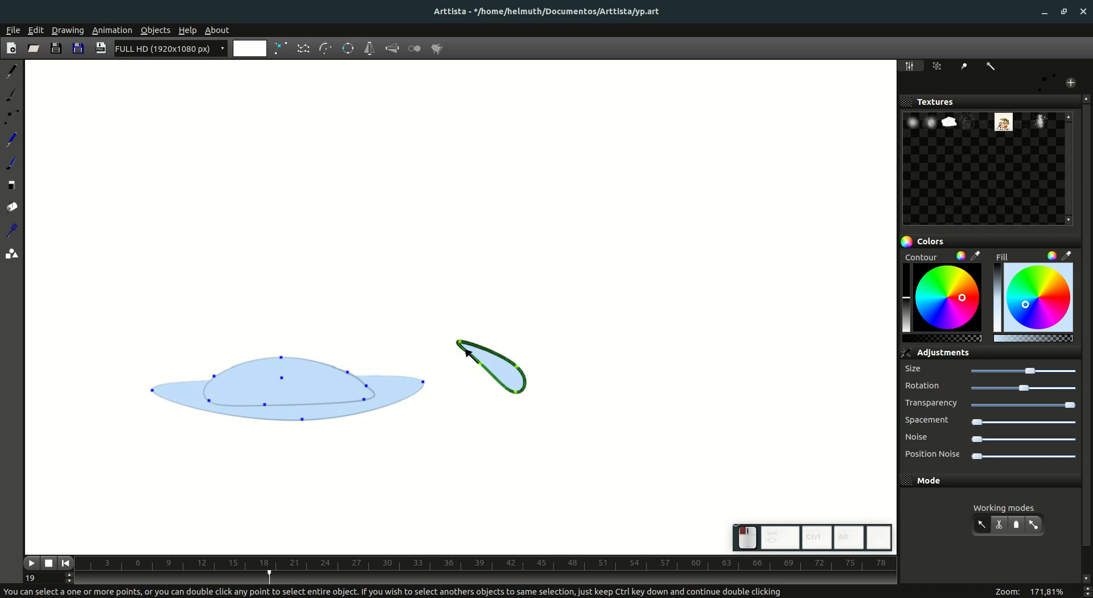
Step: Adjust the frame 19 droplet's pointed end and stretch it up and to the left
left_click_drag(470, 353, 468, 349)
key("g")
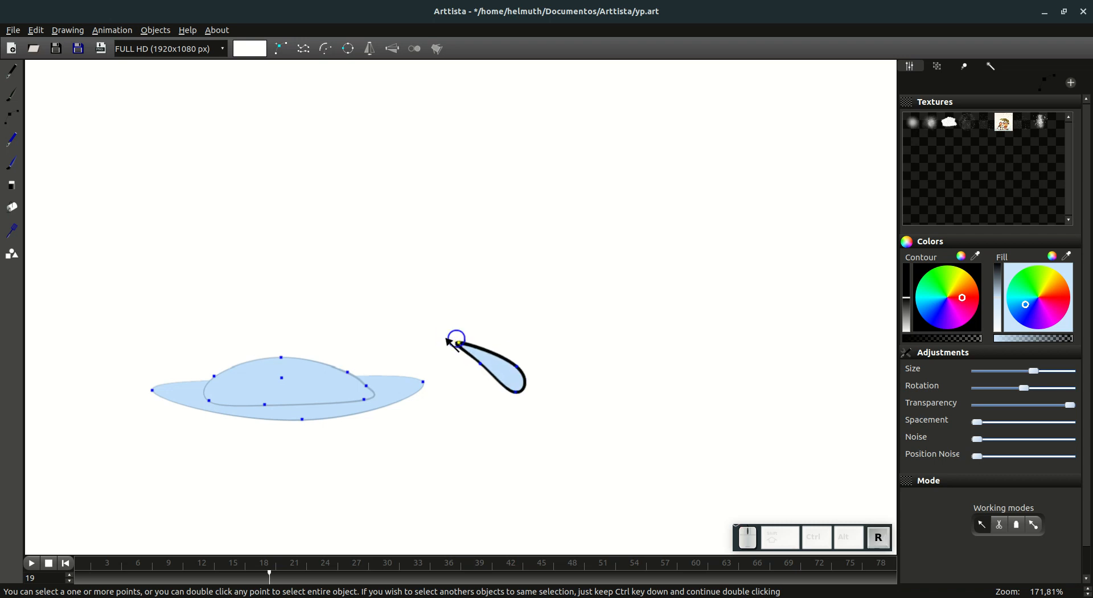
left_click(463, 346)
key("g")
left_click(481, 349)
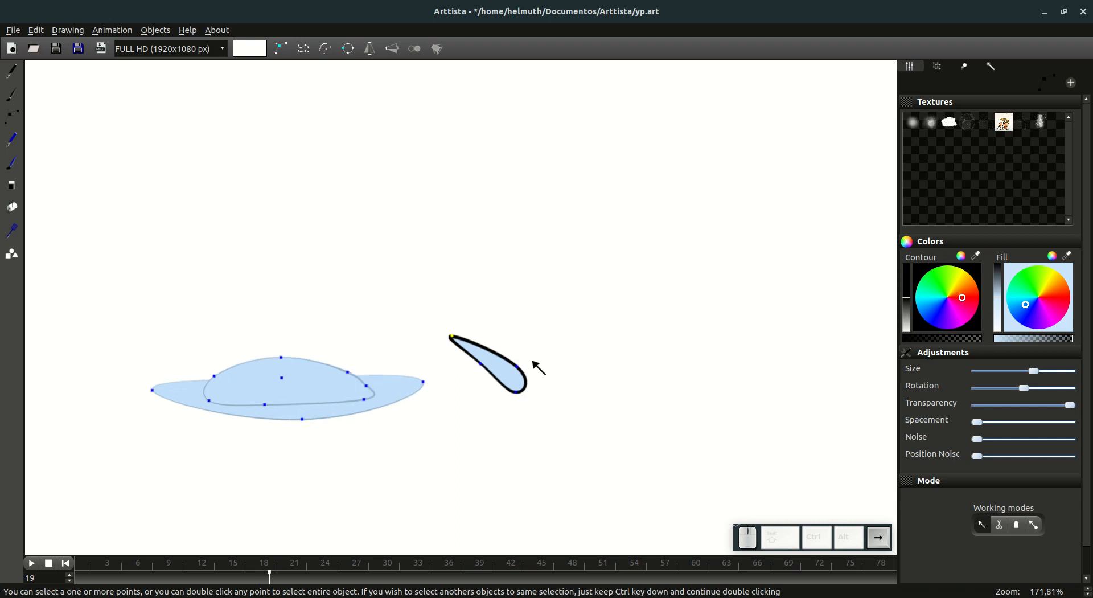
Step: At frame 20, select the whole splash droplet and clear its content from the frames that follow
key("Tab")
key("Tab")
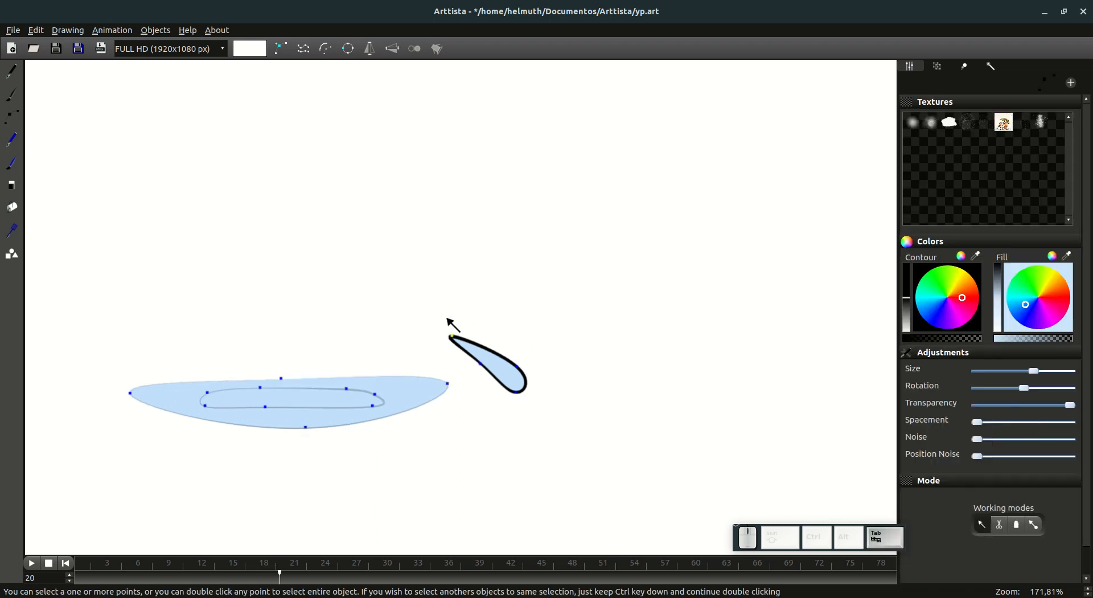
mouse_move(445, 315)
left_mouse_down()
mouse_move(542, 383)
mouse_move(488, 350)
left_mouse_up()
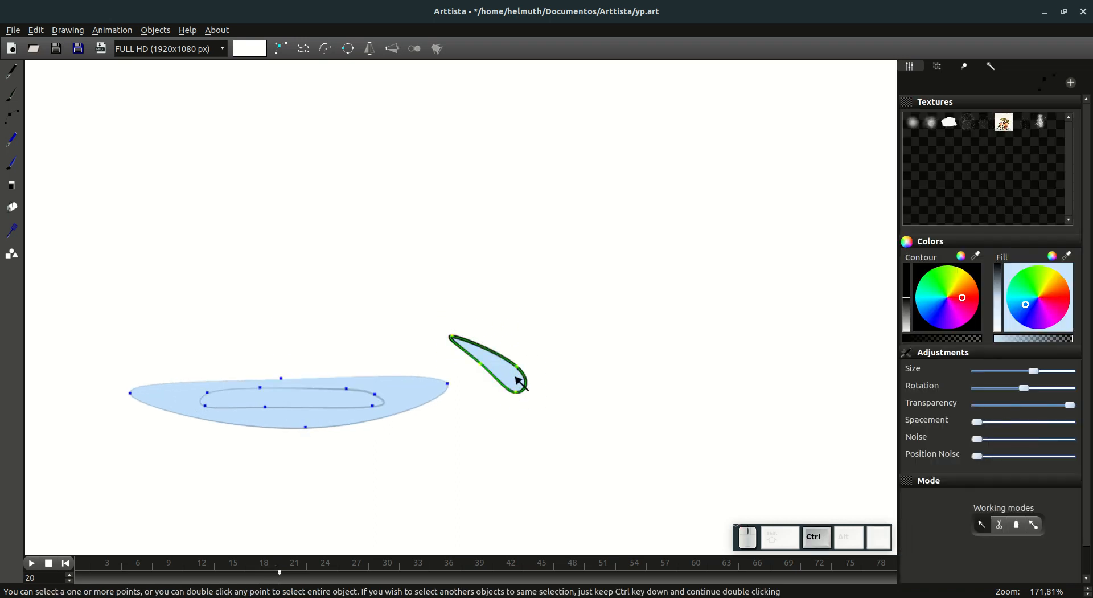
left_click(964, 67)
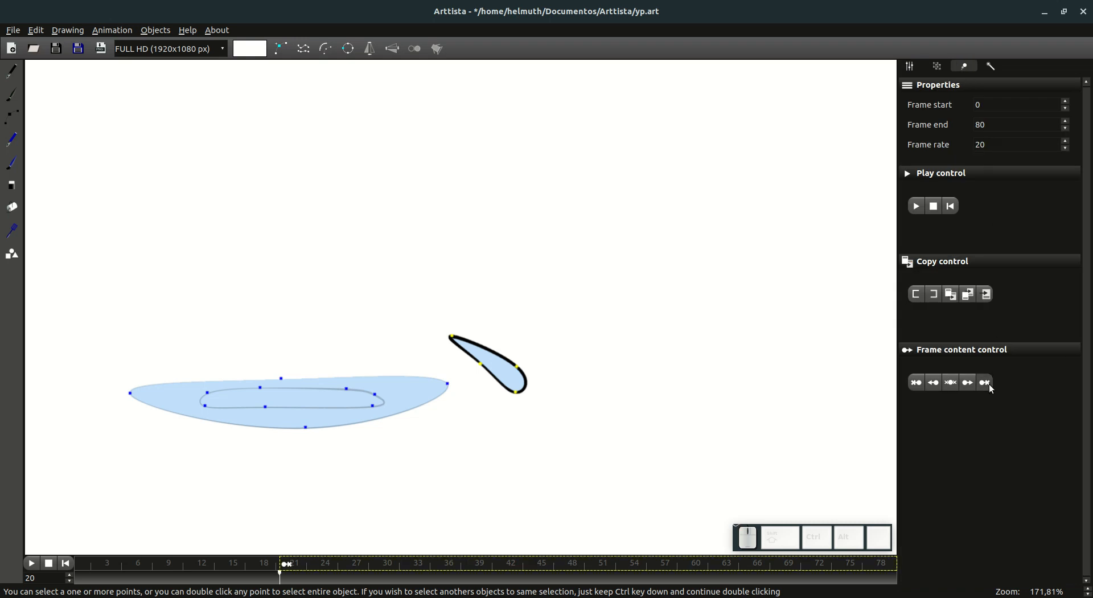
Step: Step back and forth through the frames around 19 and 20 to check the splash droplet's motion
key("Right")
key("Left")
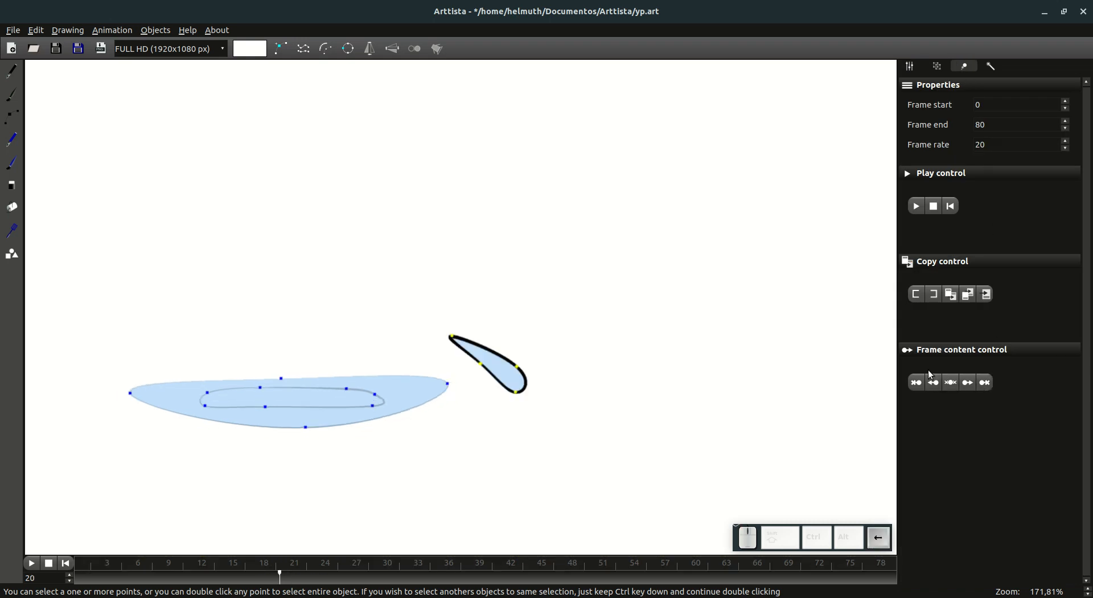
key("Left")
key("Right")
key("Left")
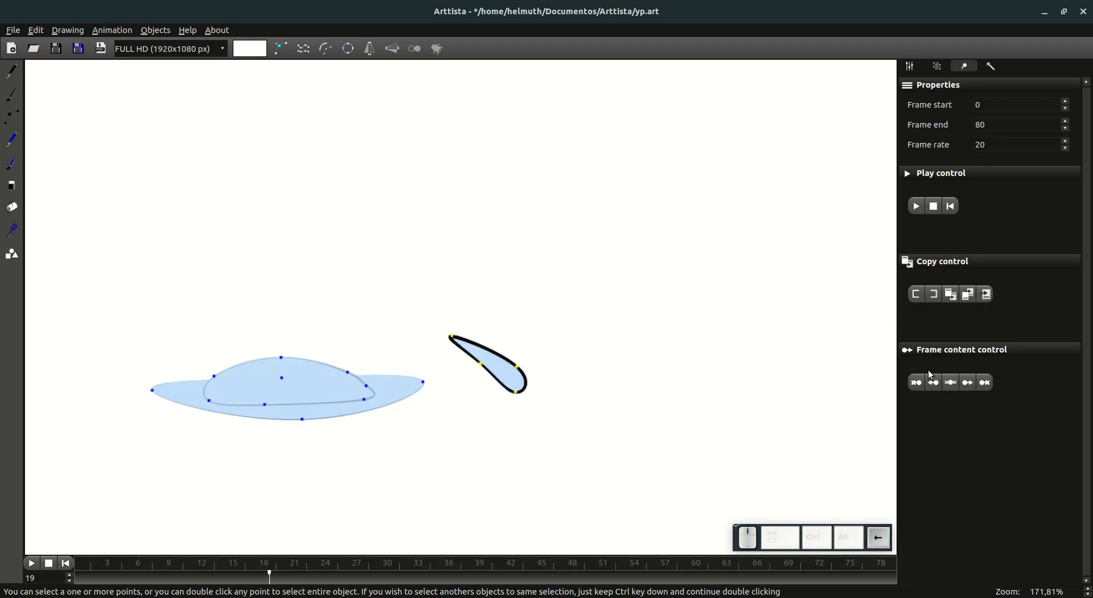
key("Left")
key("Right")
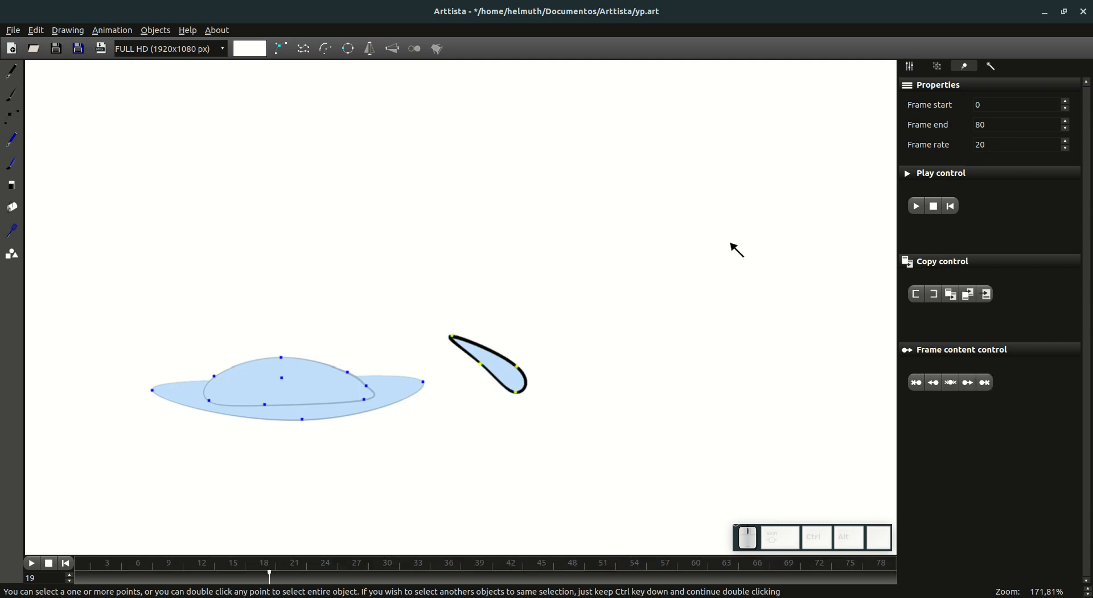
key("Right")
key("Left")
Step: At frame 19, select the whole splash droplet and reduce its outline to a thin line
left_click(634, 422)
double_click(525, 373)
key("KP_Subtract")
key("KP_Subtract")
key("KP_Subtract")
key("KP_Subtract")
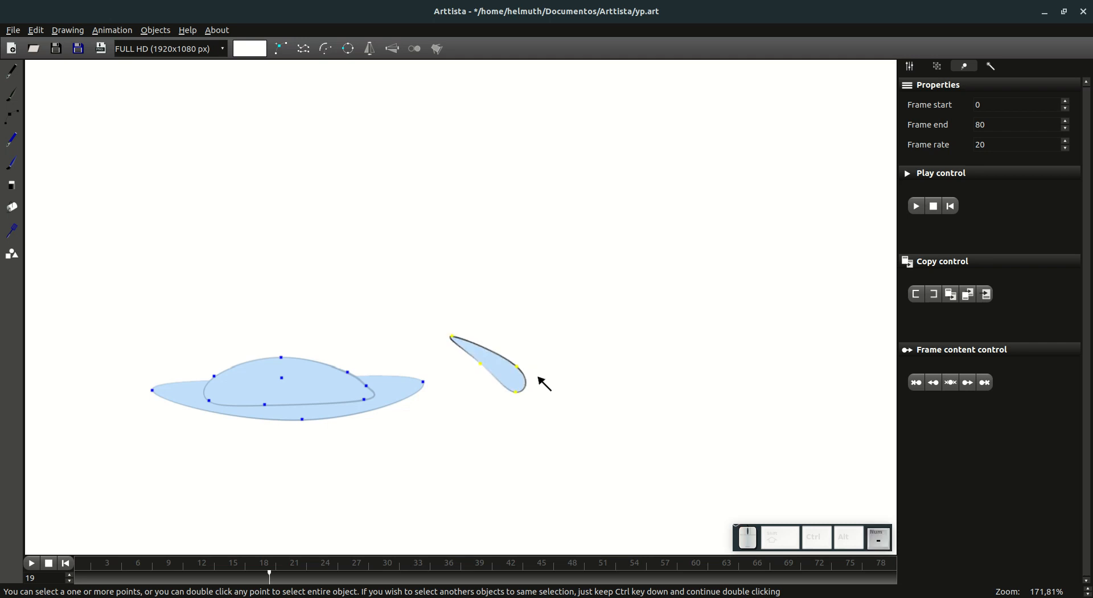
key("KP_Subtract")
key("KP_Add")
Step: Recolour the droplet's outline with the grey-blue sampled from the large drop, and adjust the line thickness at its lower-edge point
left_click(911, 68)
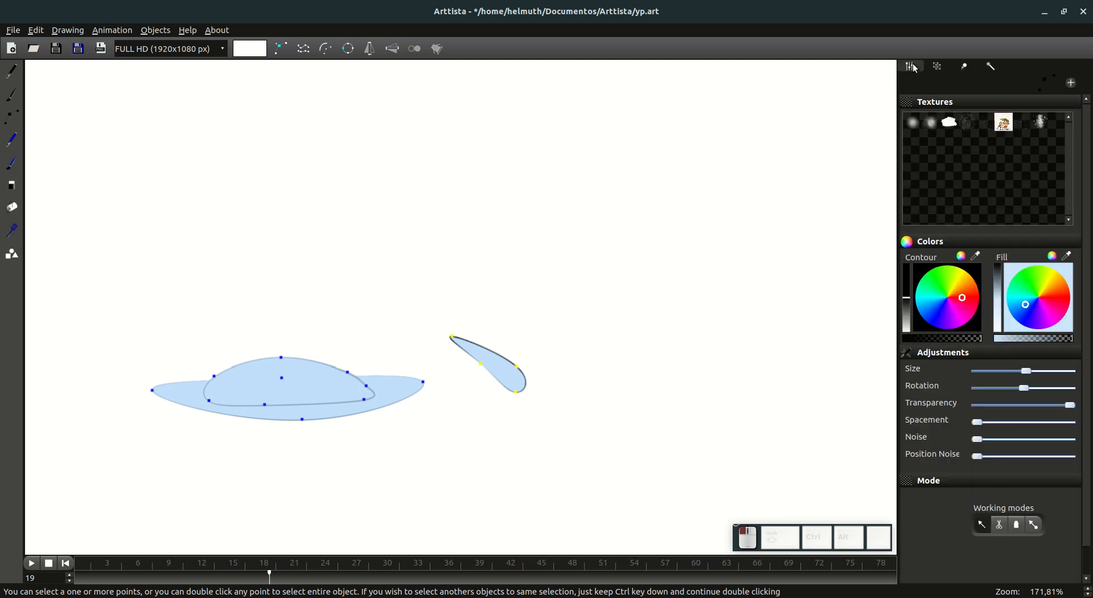
left_click(337, 366)
left_click_drag(906, 303, 910, 288)
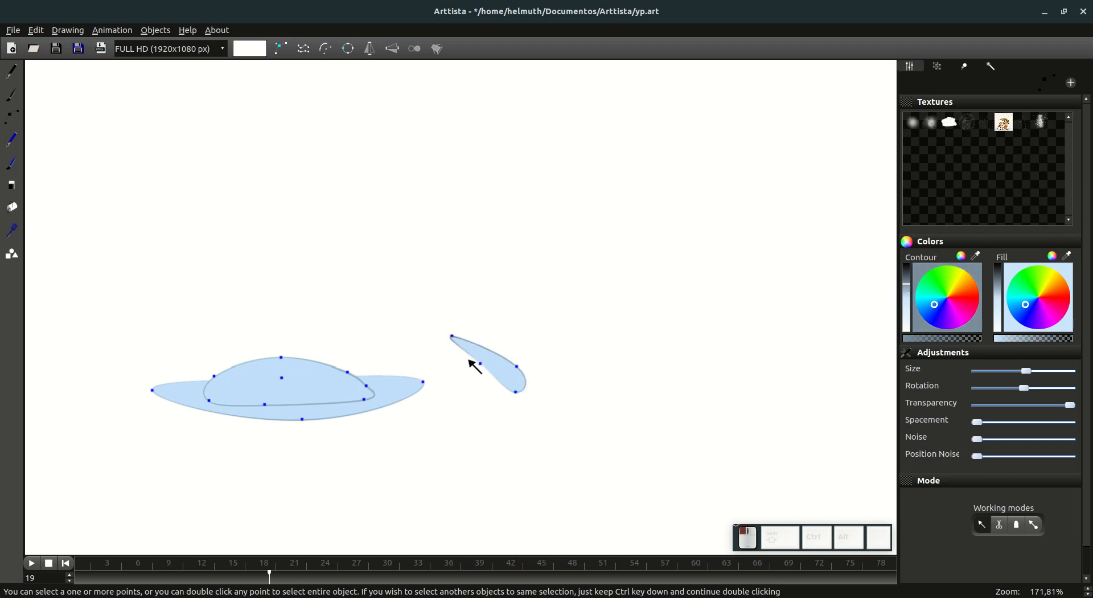
left_click(481, 364)
key("KP_Add")
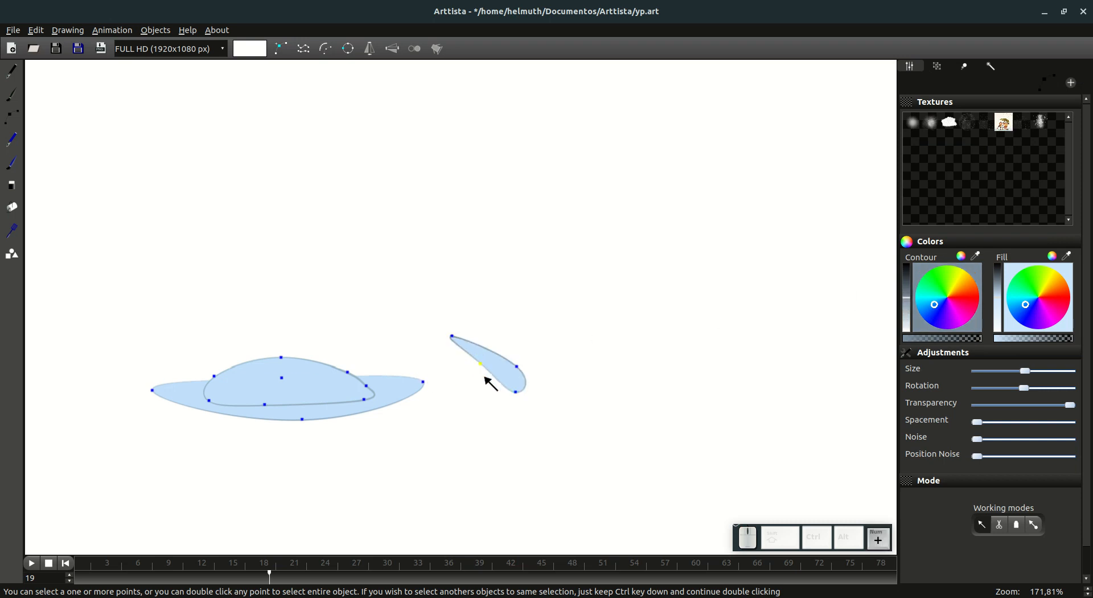
key("Tab")
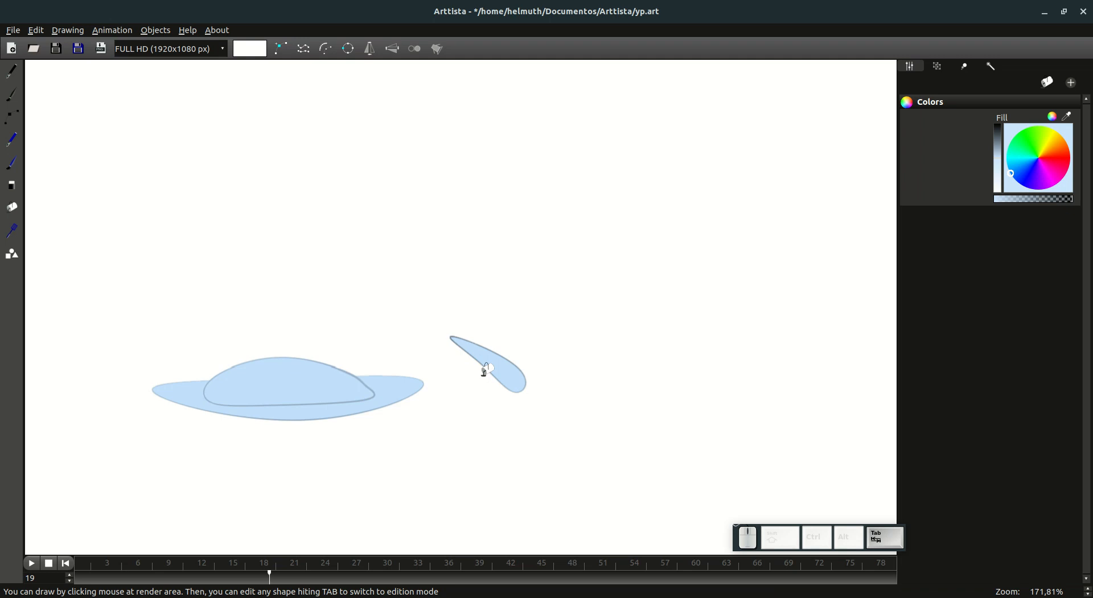
Step: Select the splash droplet, copy and paste its animation over frames 14 to 20, and go to frame 14
left_click(261, 576)
mouse_move(262, 577)
left_mouse_down()
mouse_move(183, 577)
mouse_move(257, 571)
left_mouse_up()
scroll(288, 343, "down", 3)
scroll(279, 441, "down", 2)
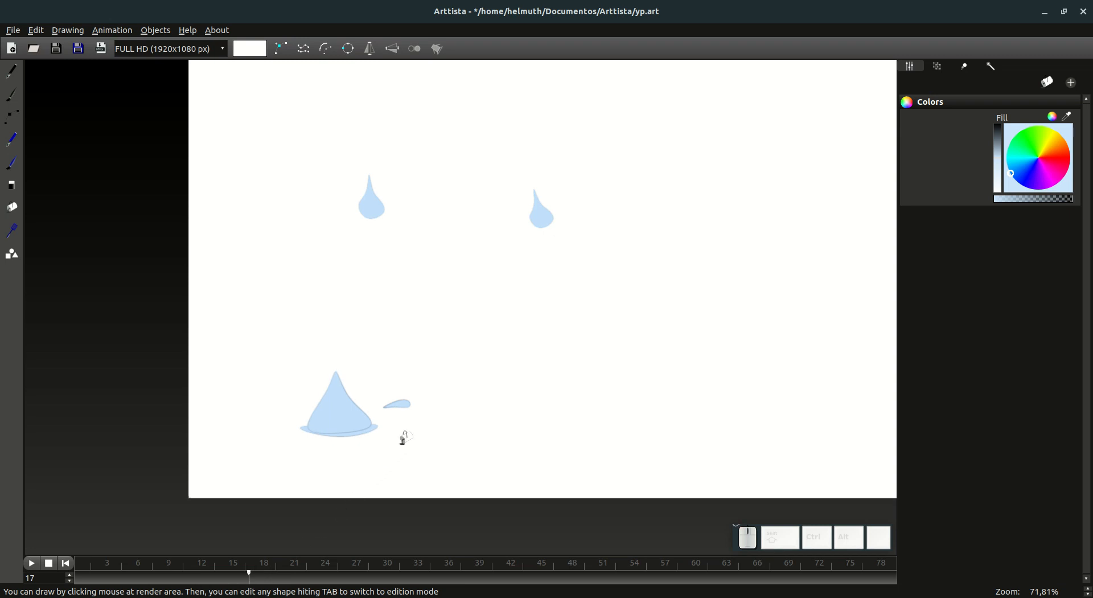
key("Tab")
double_click(409, 405)
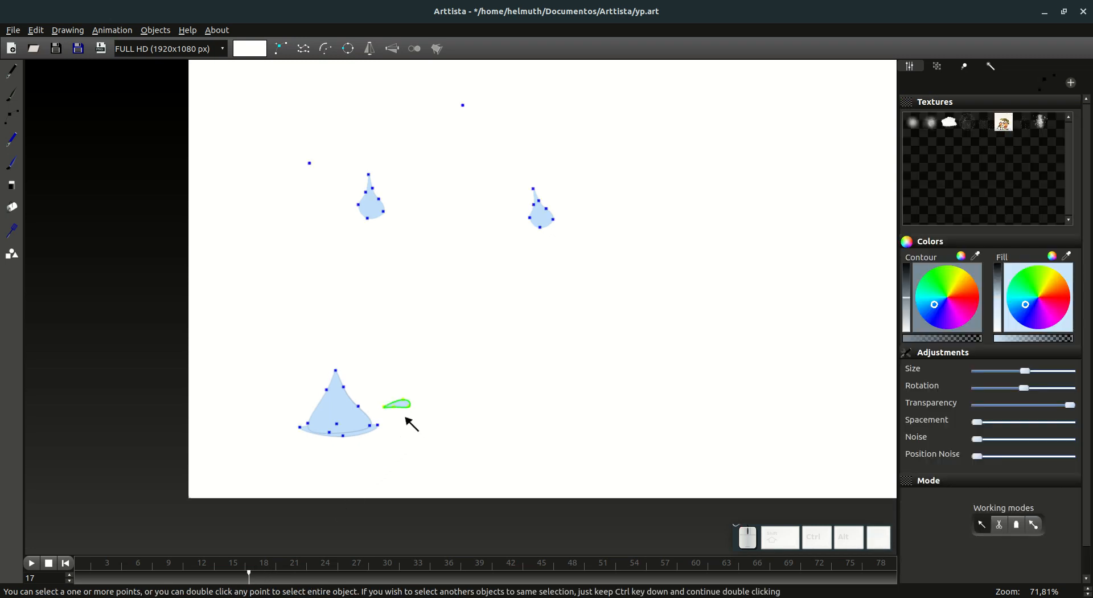
mouse_move(241, 579)
left_mouse_down()
mouse_move(219, 582)
mouse_move(292, 581)
mouse_move(234, 582)
mouse_move(247, 582)
left_mouse_up()
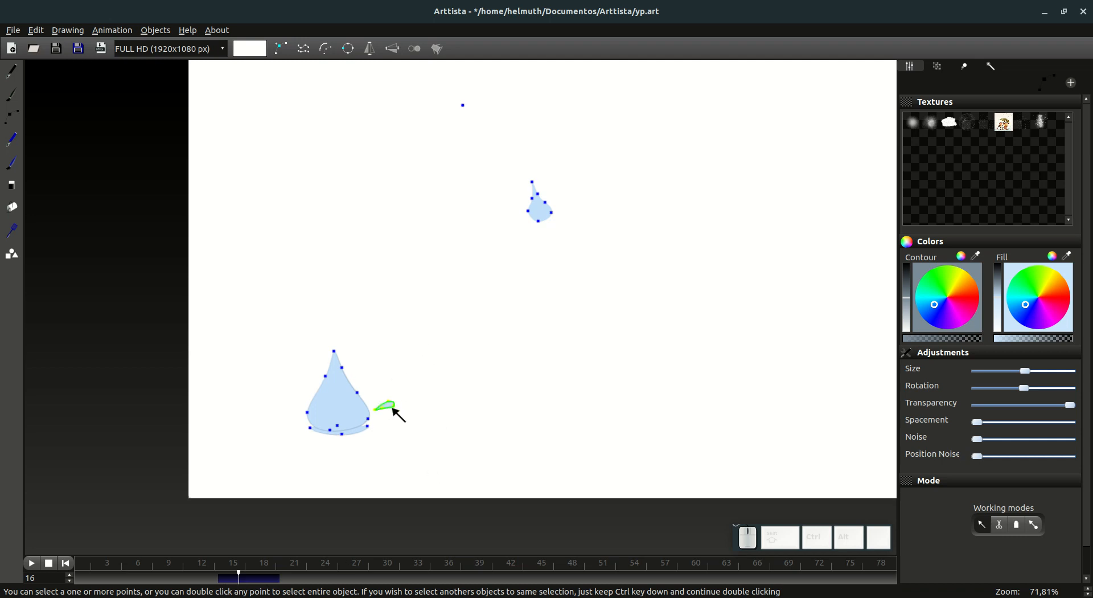
key("ctrl+c")
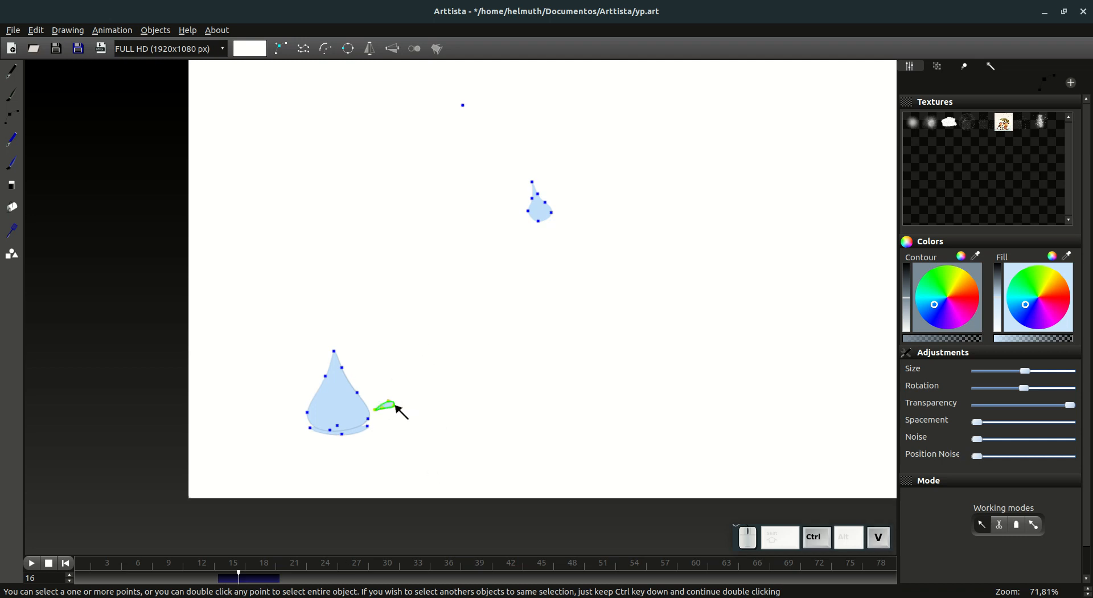
left_click(223, 579)
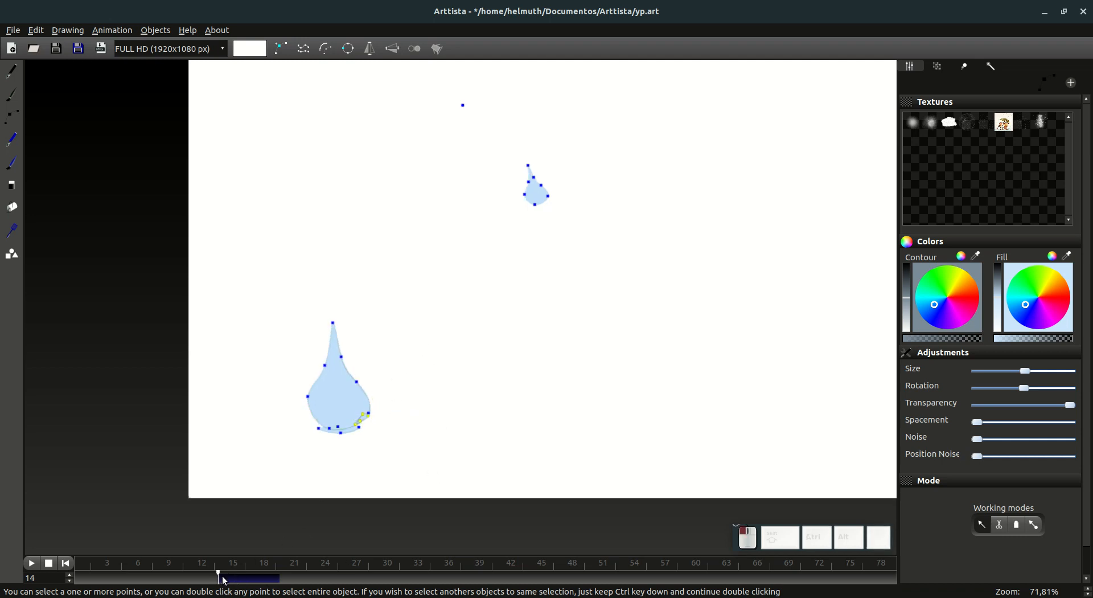
Step: At frame 14, move the pasted droplet up along the large drop's right edge, rotate and scale it, and send it behind the drop
left_click(1034, 525)
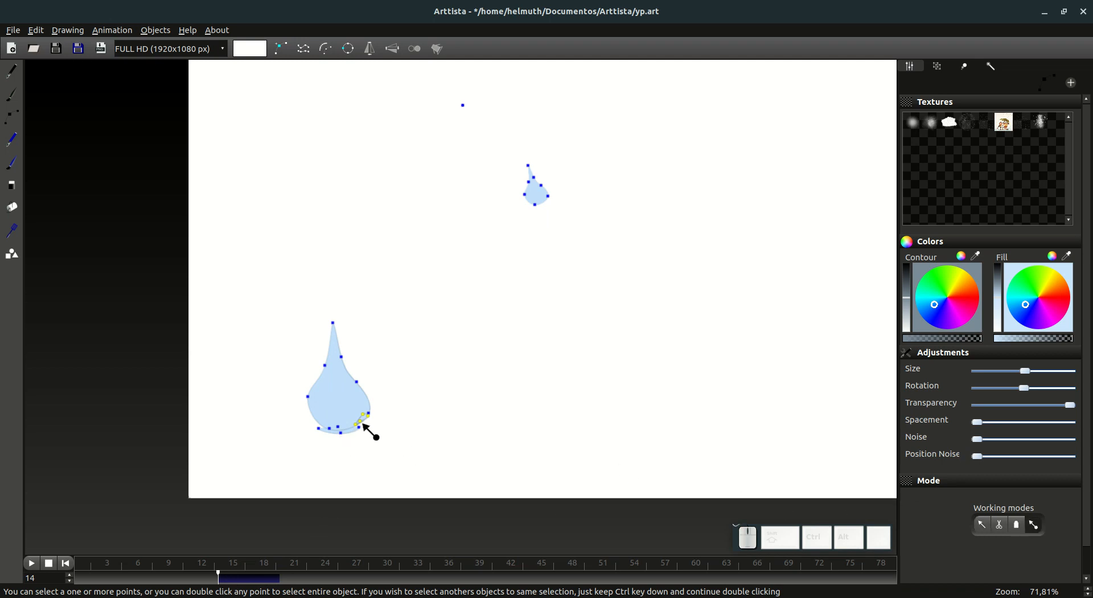
left_click_drag(363, 424, 368, 400)
key("r")
key("s")
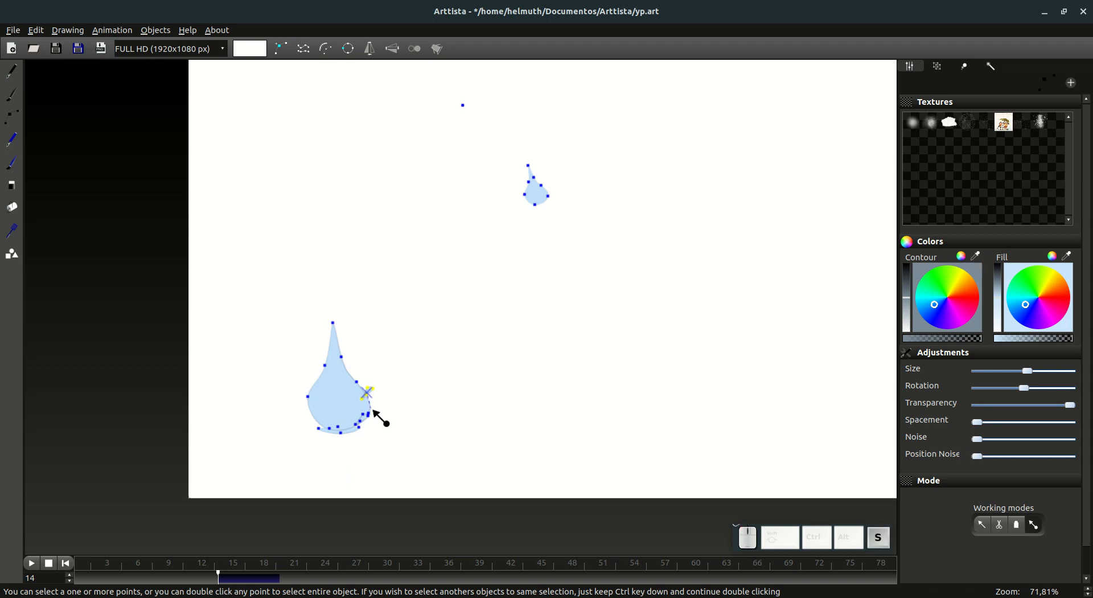
left_click(384, 422)
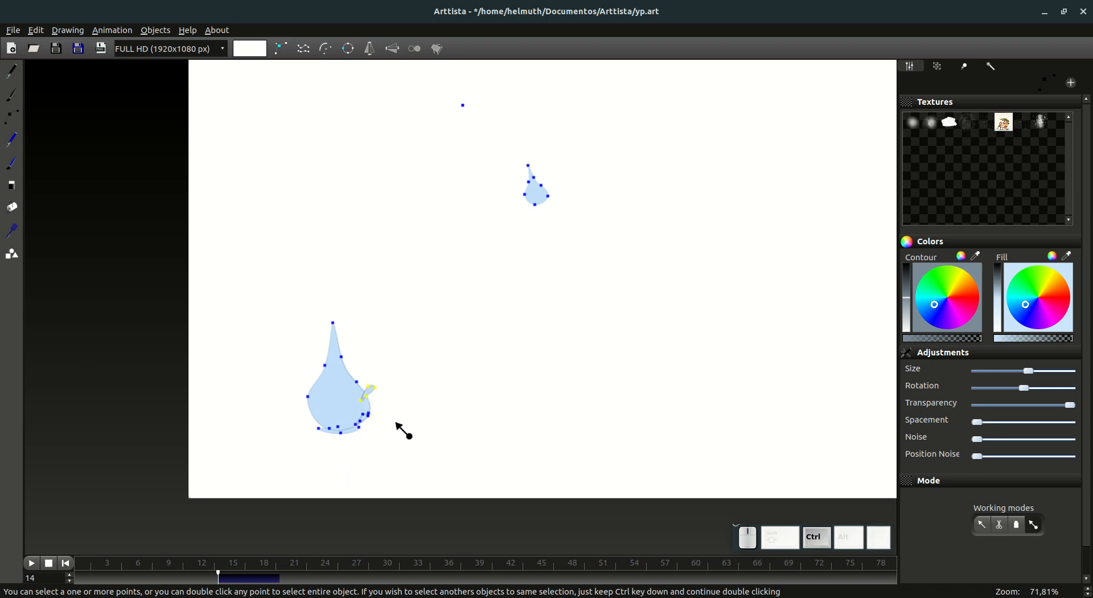
key("ctrl+Page_Down")
key("Escape")
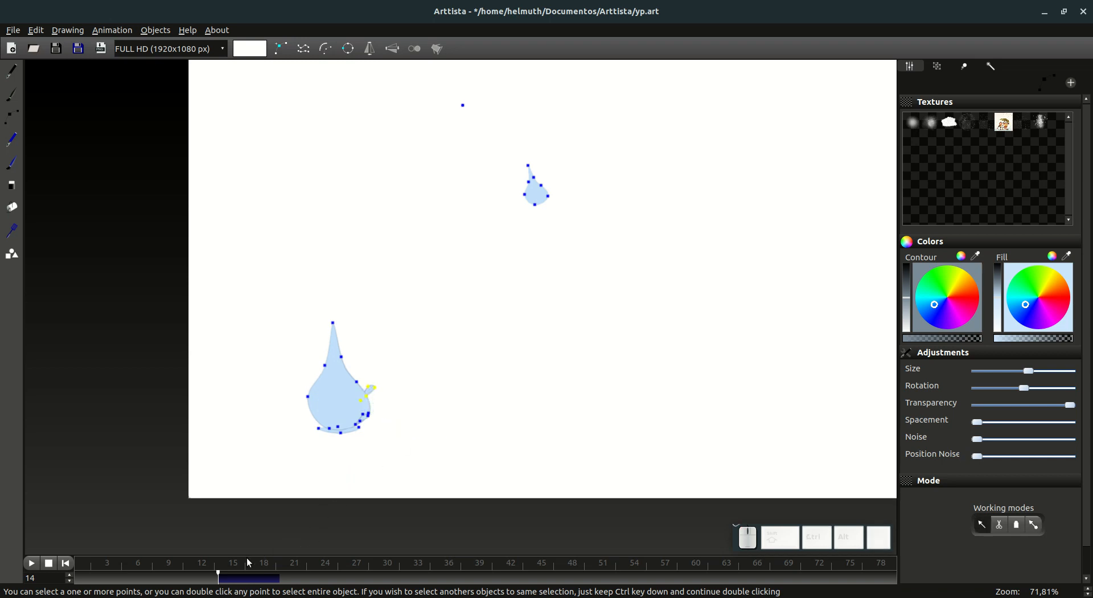
Step: Shift the second splash droplet's animation in time so that it starts at frame 16
left_click_drag(225, 580, 250, 581)
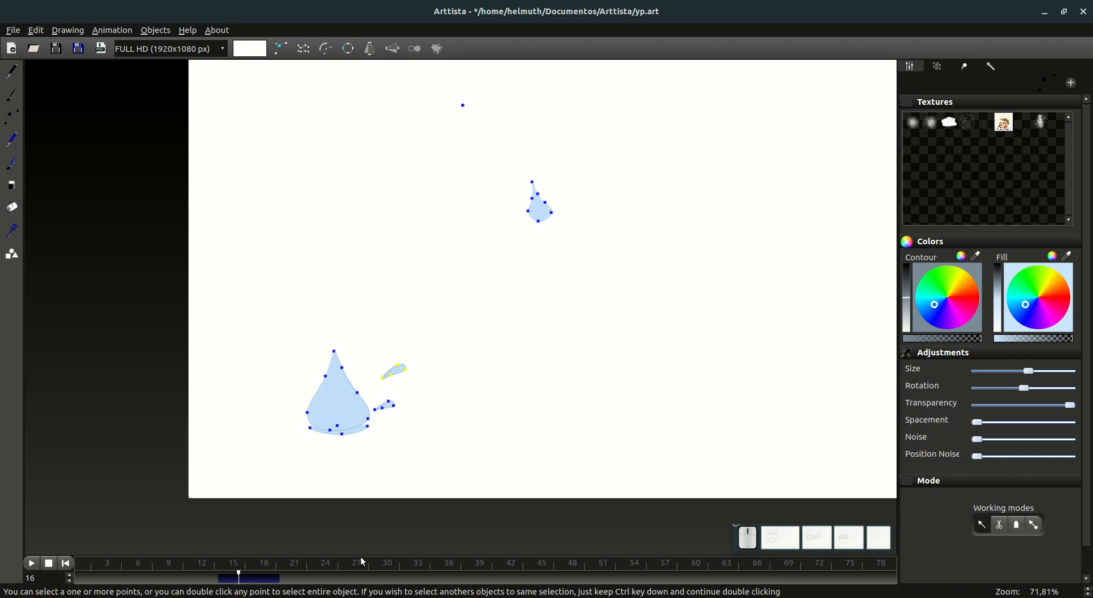
left_click(966, 67)
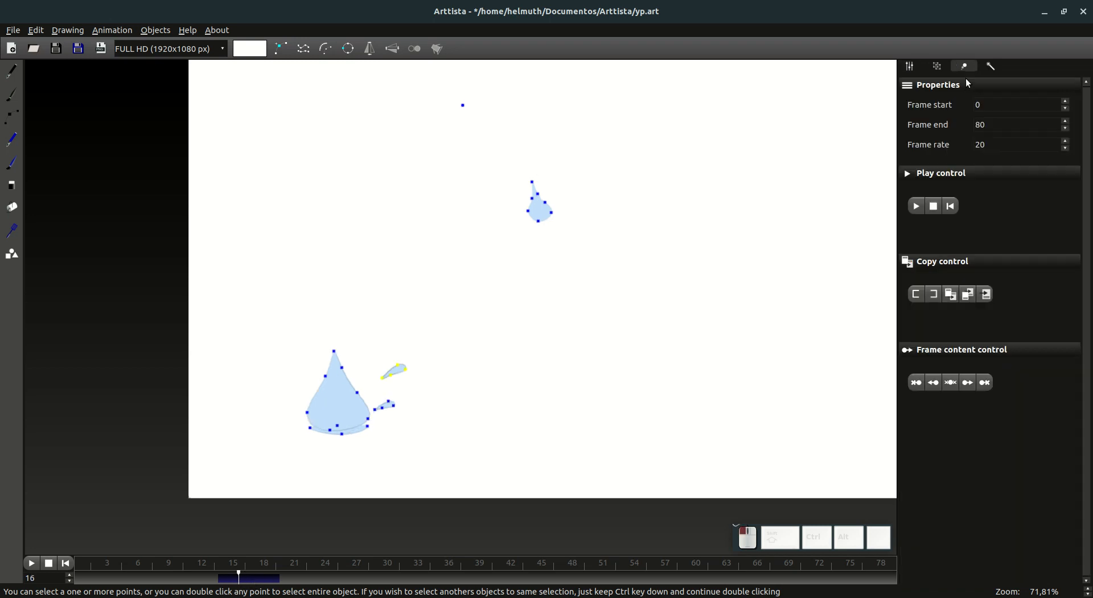
left_click(986, 294)
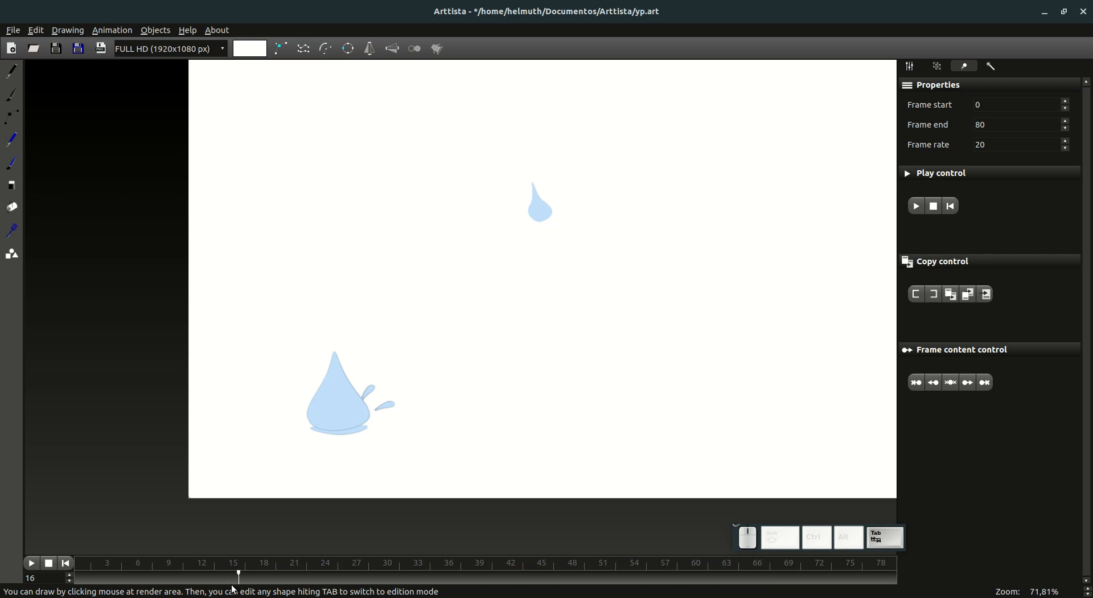
Step: Play the animation from the first frame to check the splashes, stop it and return to frame 0
left_click_drag(233, 587, 77, 568)
left_click(31, 564)
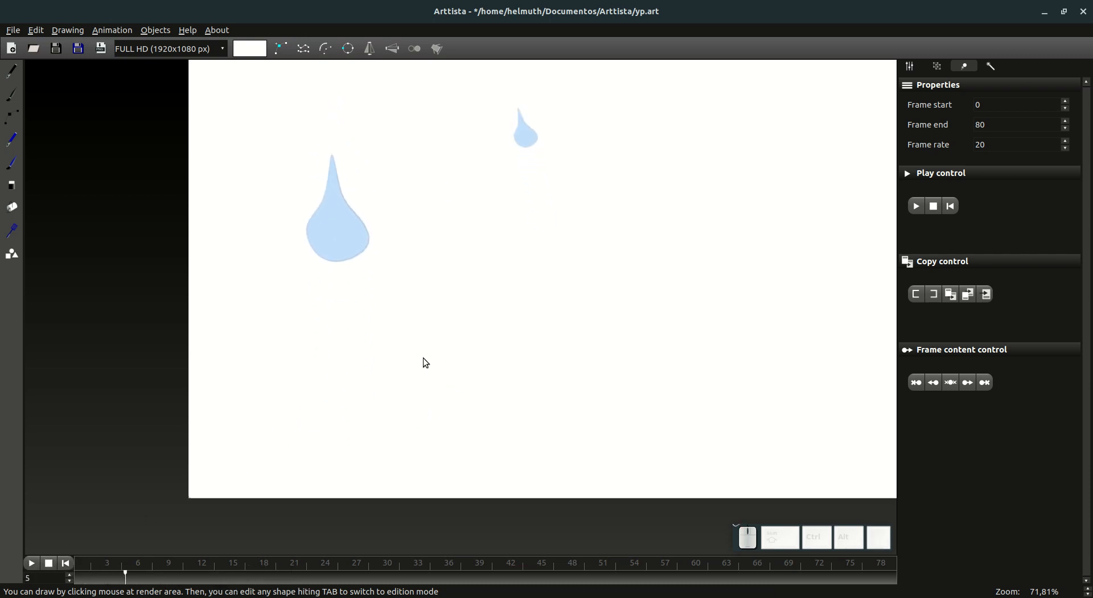
left_click(49, 564)
scroll(361, 437, "down", 2)
scroll(430, 390, "up", 2)
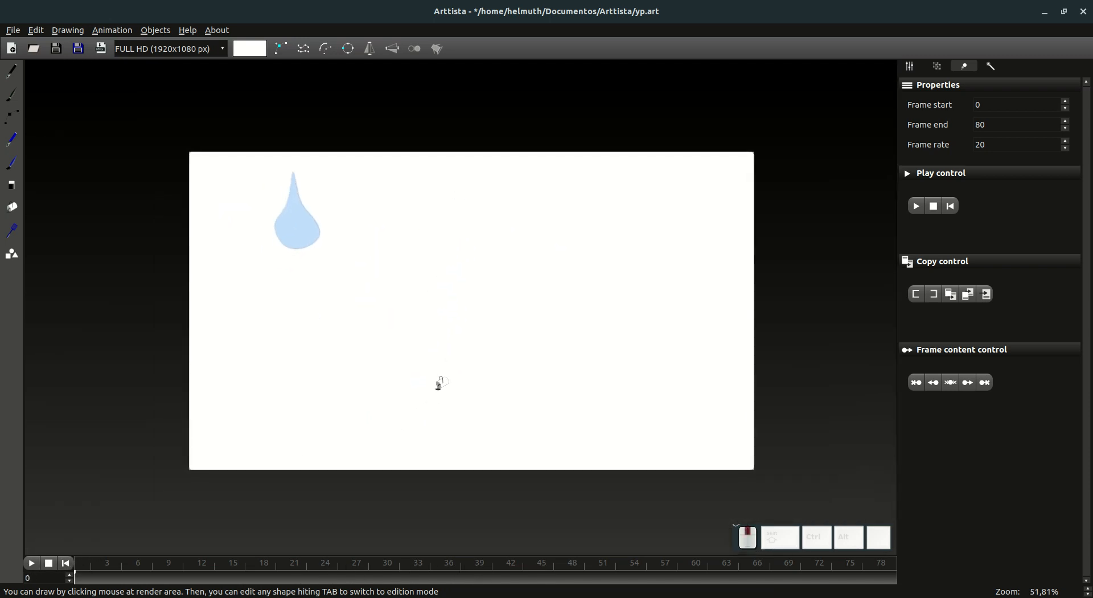
left_click(67, 563)
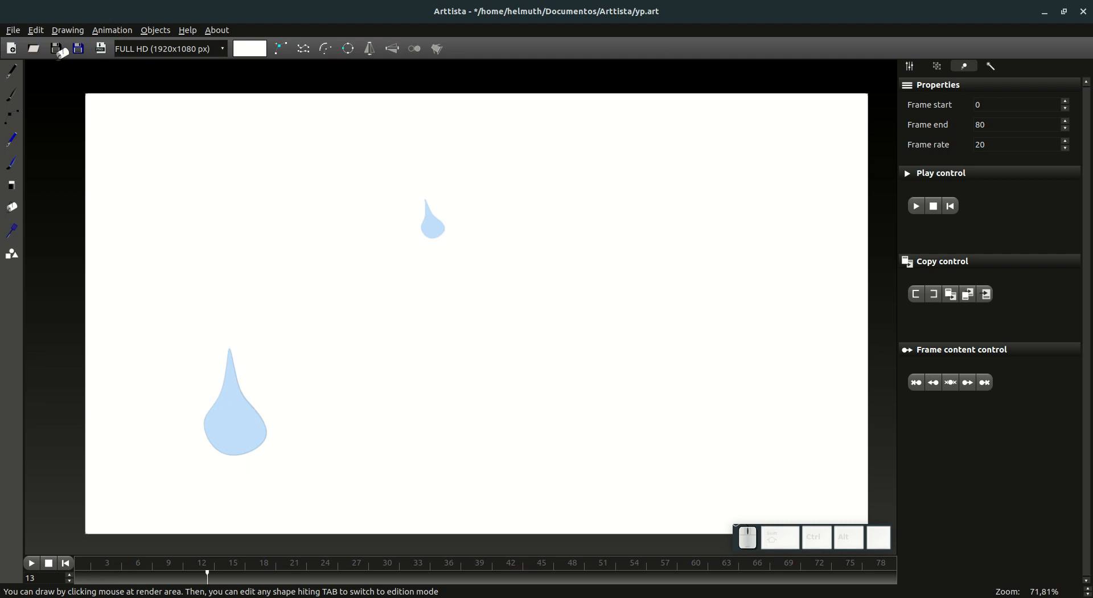
Step: Open the drawing test.art and scrub through its first frames to preview the head turn
left_click(35, 49)
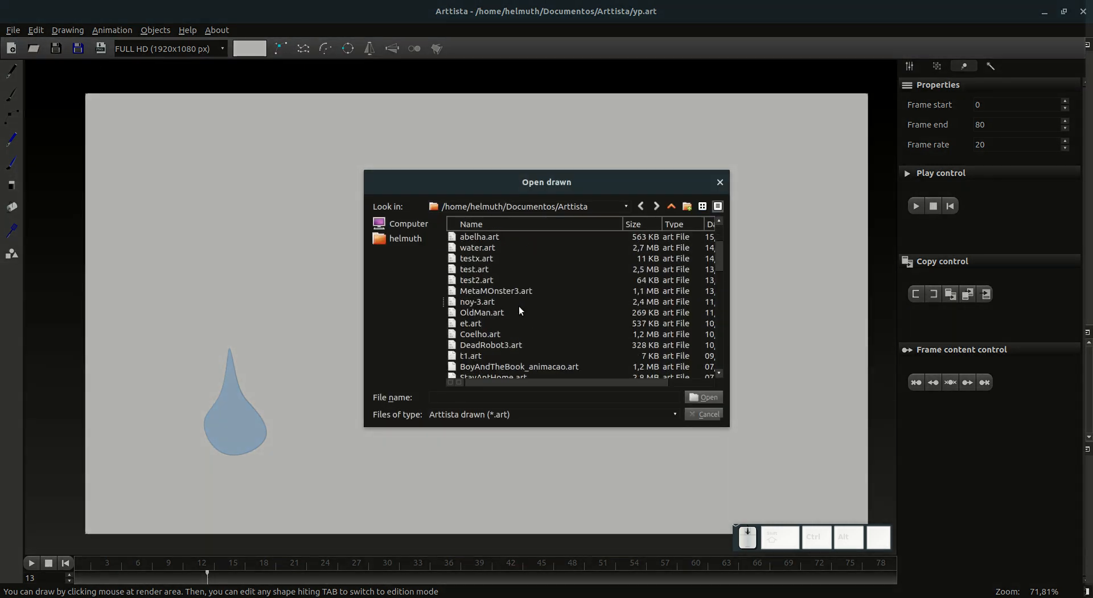
double_click(477, 267)
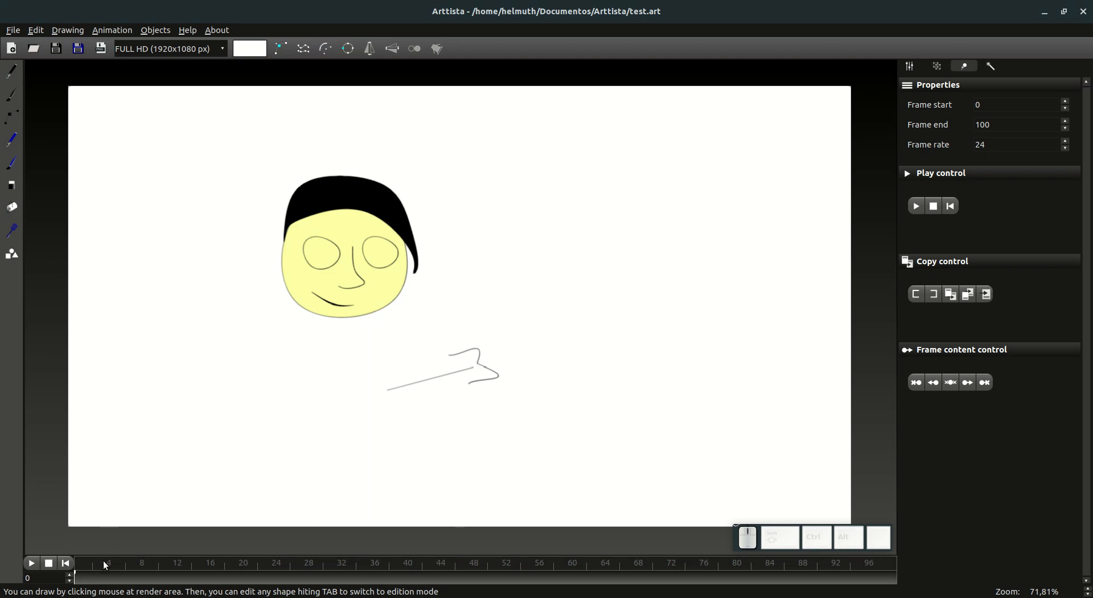
mouse_move(87, 579)
left_mouse_down()
mouse_move(168, 576)
mouse_move(74, 578)
mouse_move(132, 577)
left_mouse_up()
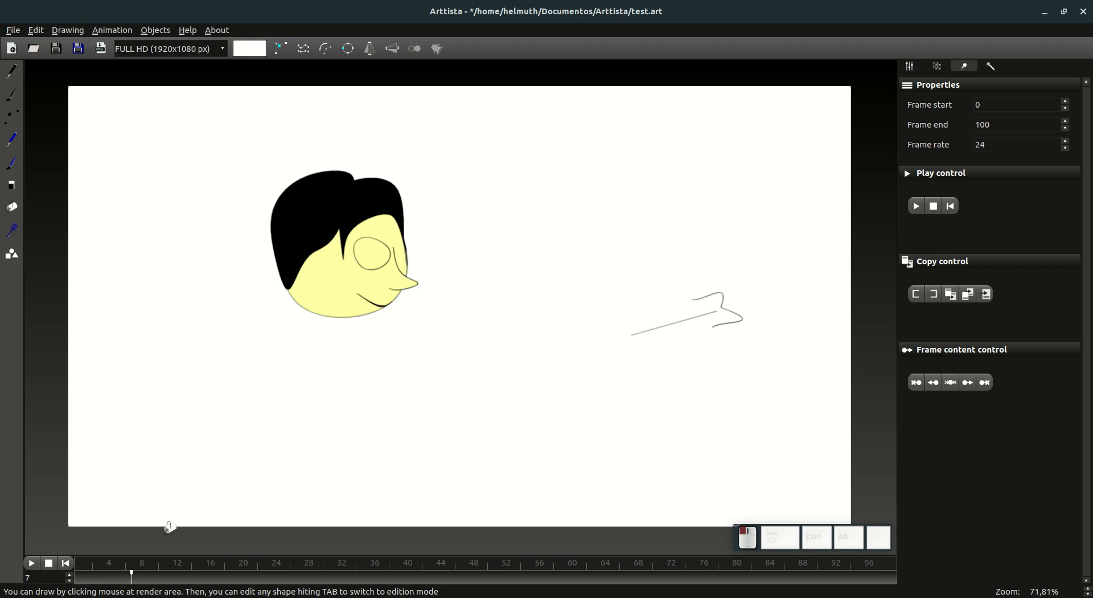
Step: At frame 11, select the whole head, mark frames 0 to 11 and paste its animation in reverse
key("Tab")
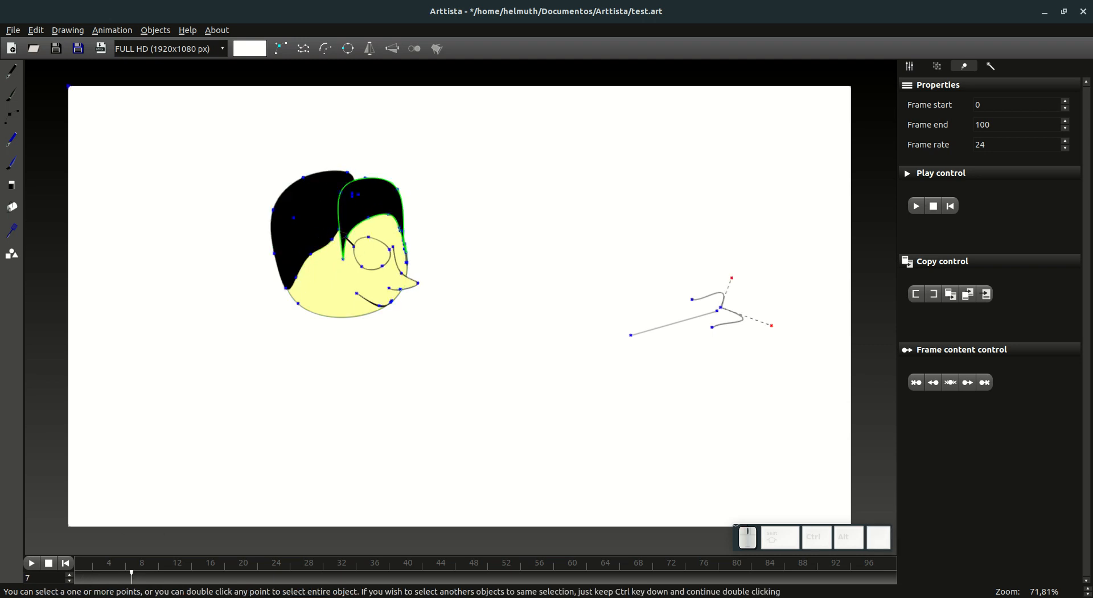
left_click(84, 577)
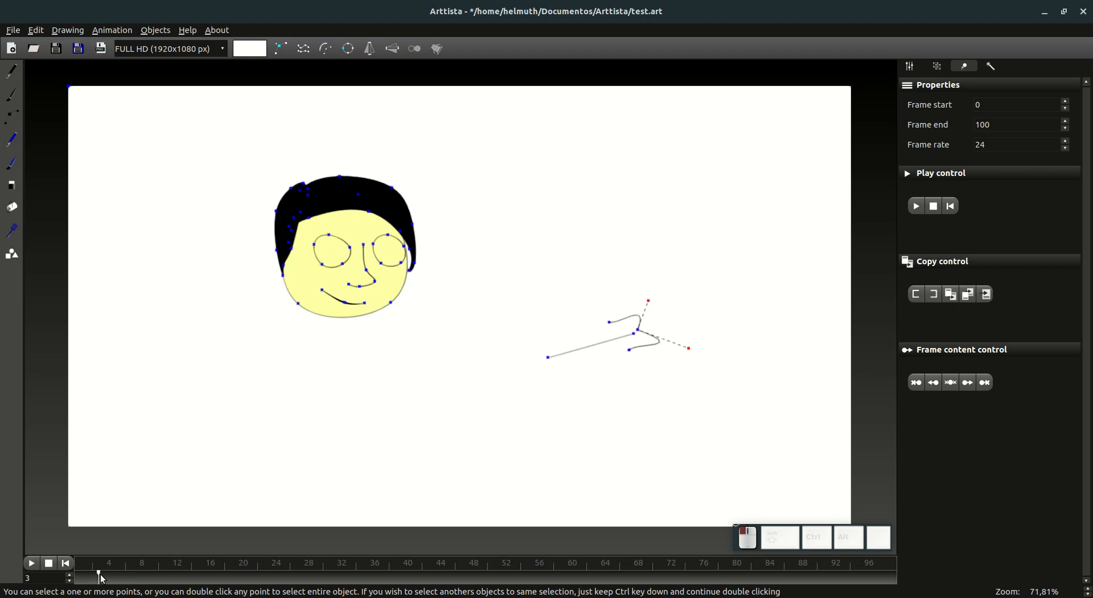
left_click_drag(85, 578, 95, 577)
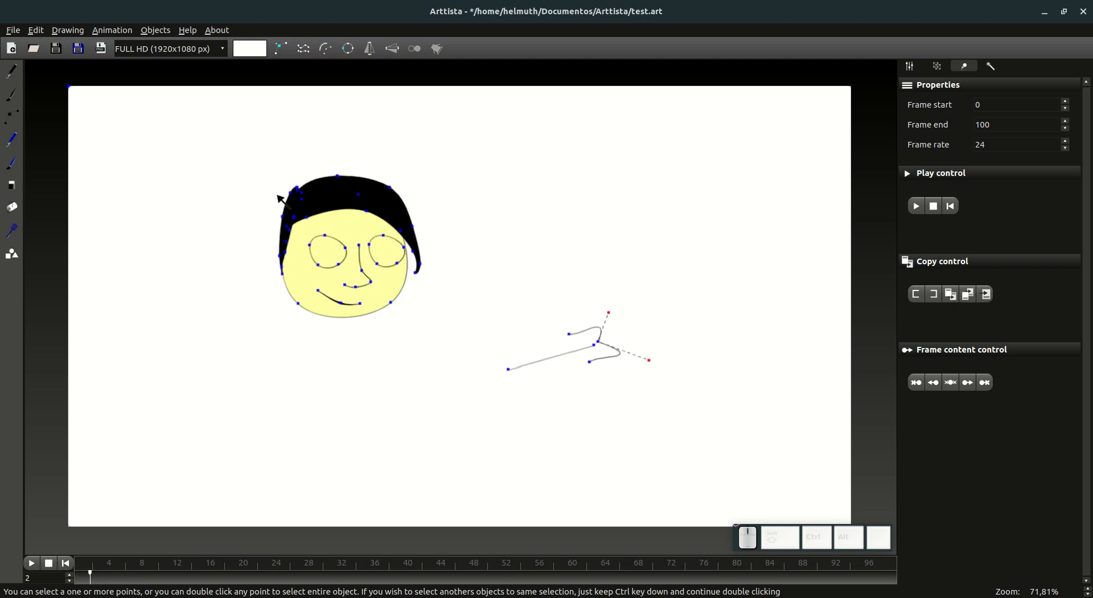
left_click(296, 195)
left_click_drag(105, 582, 144, 580)
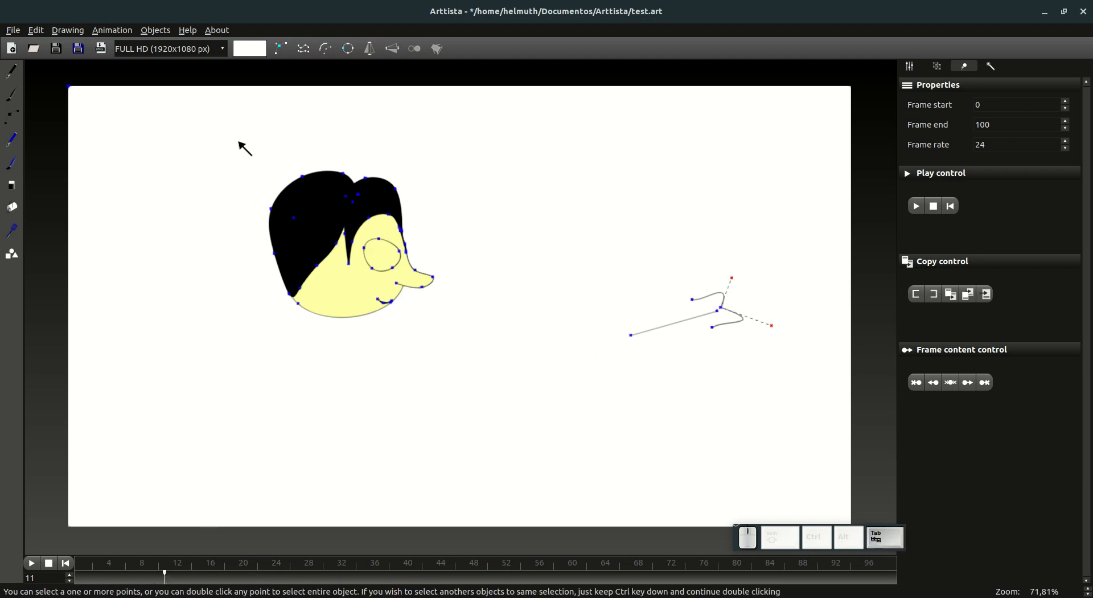
left_click_drag(237, 124, 325, 222)
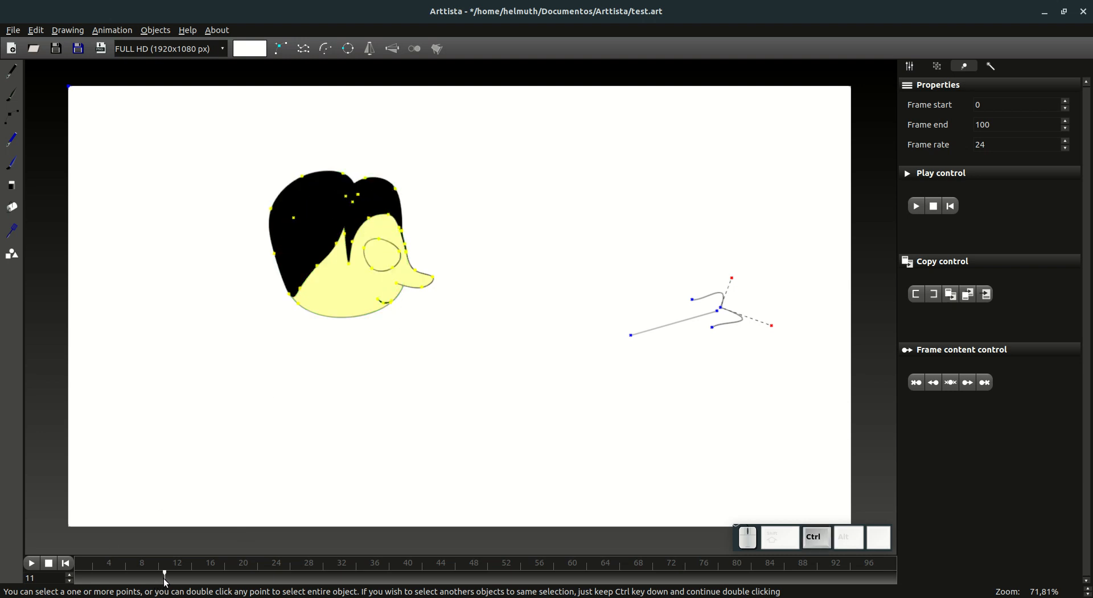
mouse_move(169, 583)
left_mouse_down()
mouse_move(76, 581)
mouse_move(165, 581)
left_mouse_up()
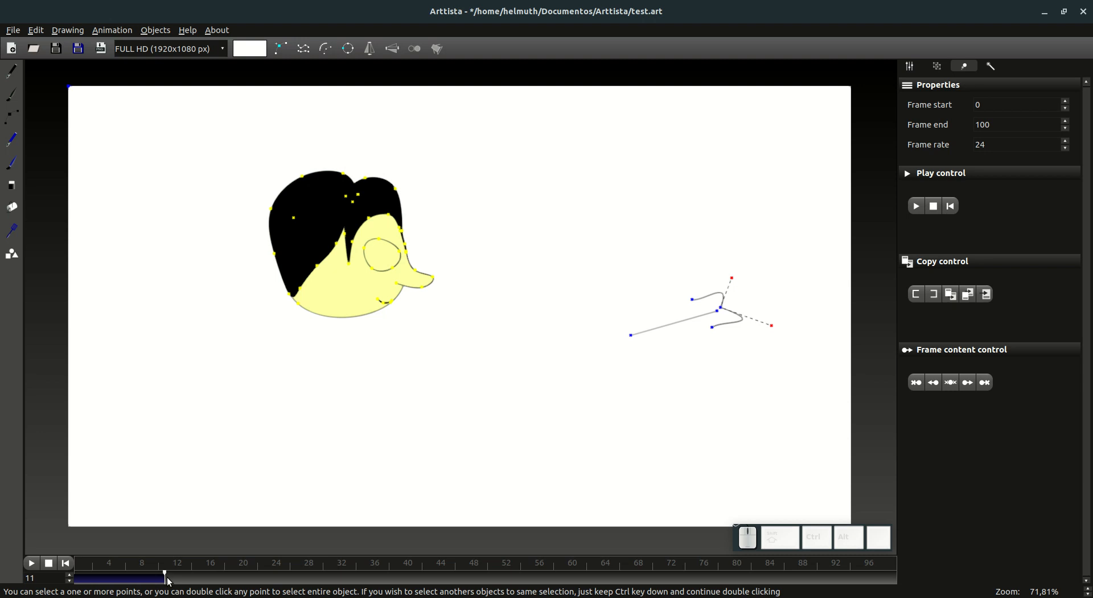
left_click(967, 296)
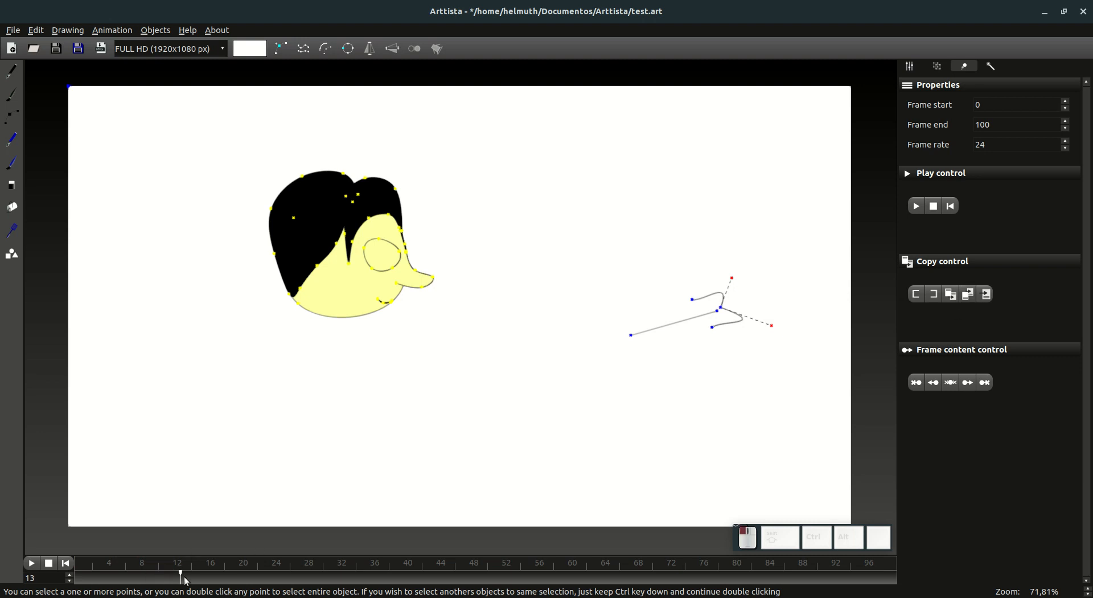
Step: At frame 19, delete the stray black shape beside the mouth
mouse_move(187, 581)
left_mouse_down()
mouse_move(252, 584)
mouse_move(238, 581)
left_mouse_up()
key("Tab")
key("Tab")
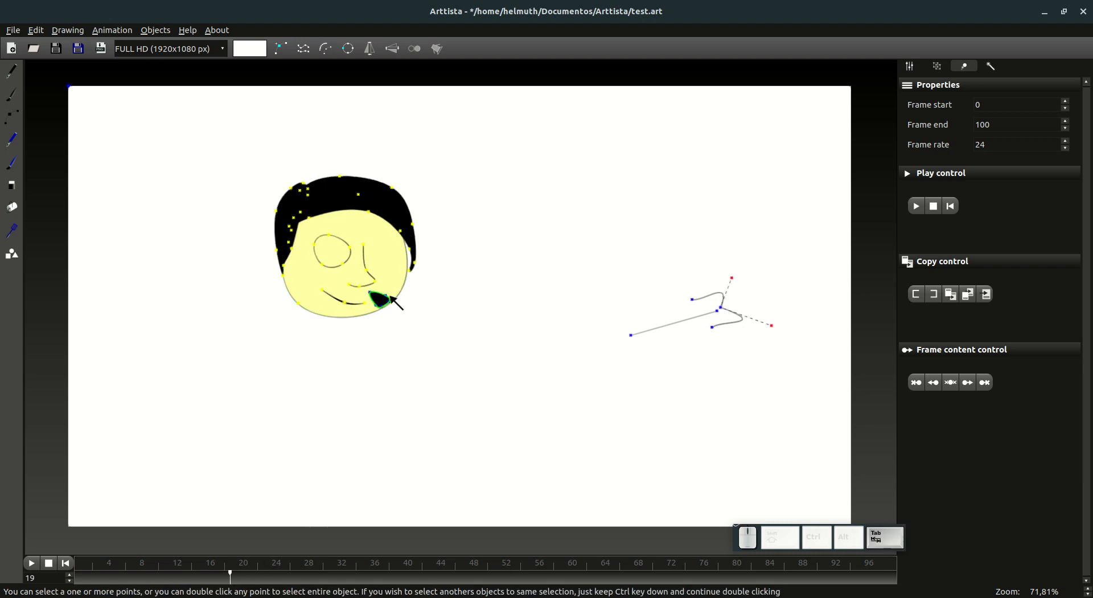
double_click(389, 296)
key("Delete")
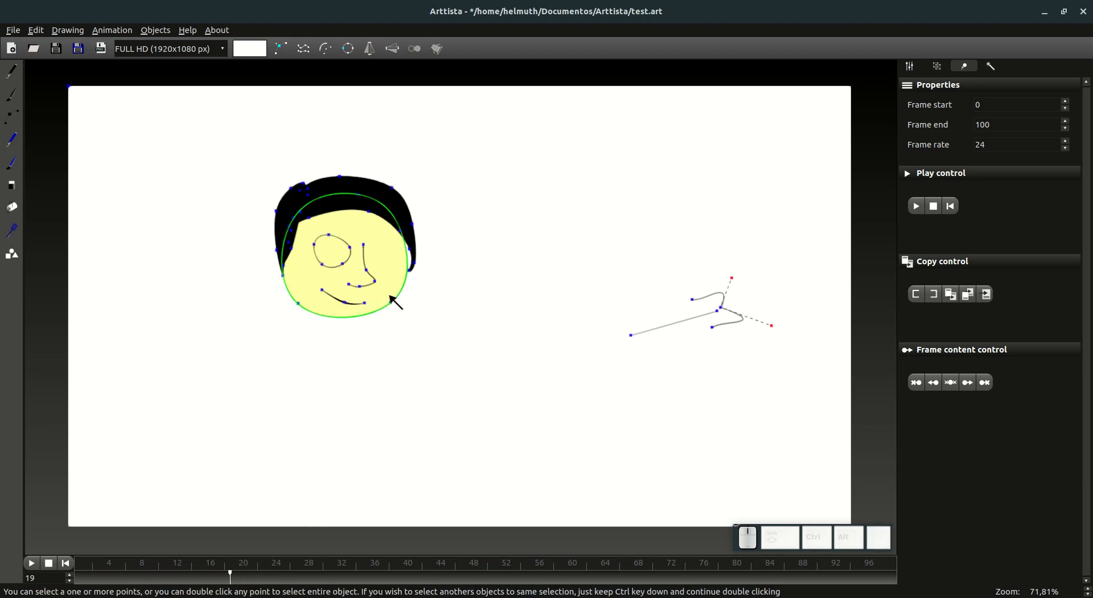
Step: Select only the right-hand eye at frame 0, mark frames 0 to 11 and paste its animation in reverse from frame 11
key("Tab")
mouse_move(171, 581)
left_mouse_down()
mouse_move(183, 580)
mouse_move(153, 579)
mouse_move(240, 589)
mouse_move(86, 584)
mouse_move(205, 592)
mouse_move(170, 591)
left_mouse_up()
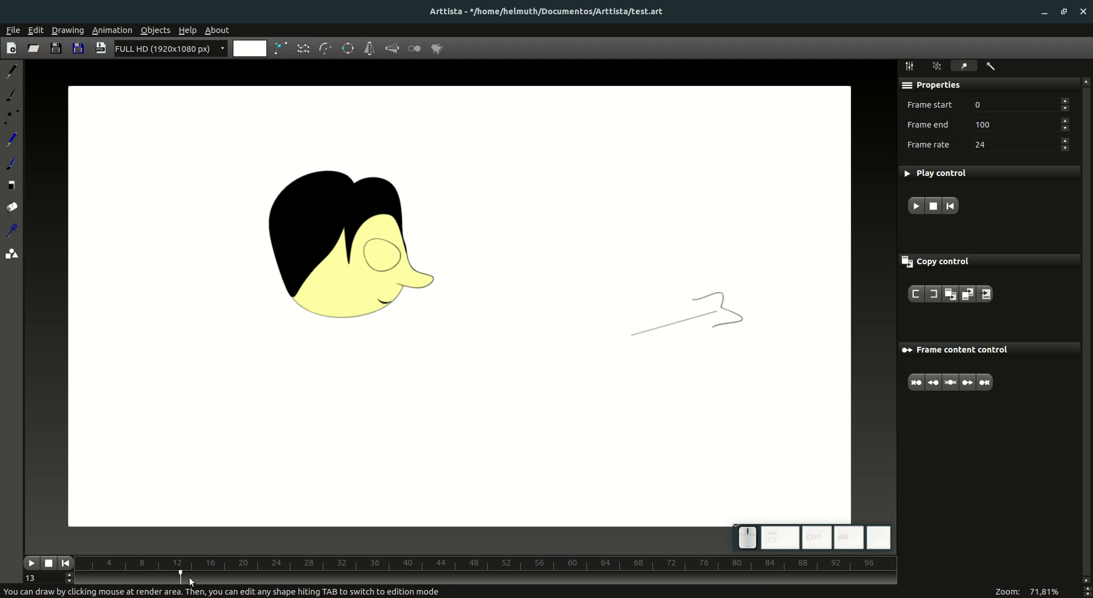
key("ctrl+z")
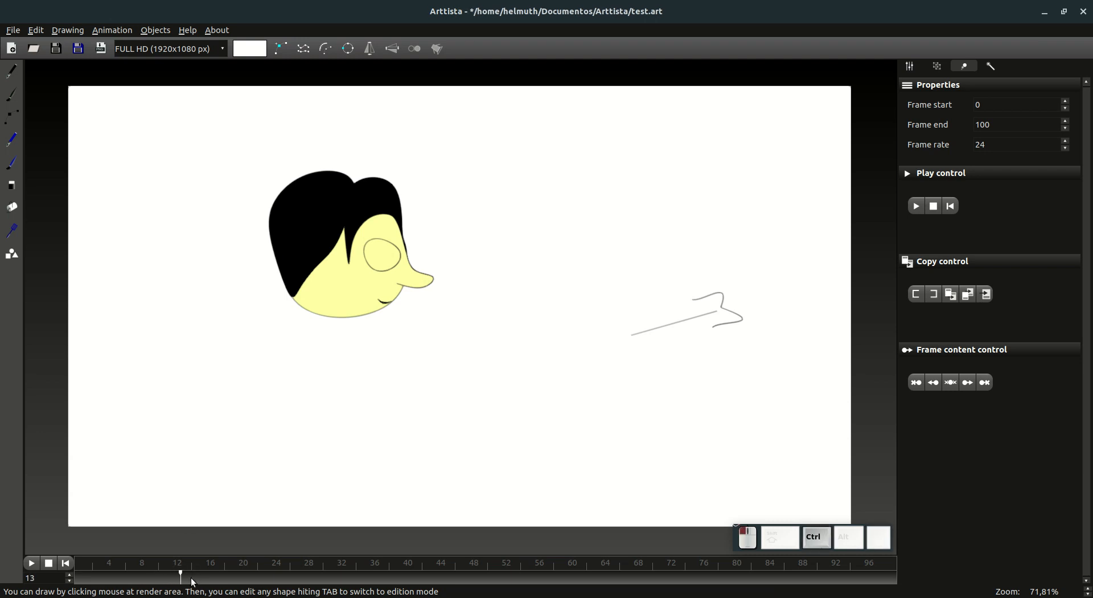
mouse_move(192, 576)
left_mouse_down()
mouse_move(219, 583)
mouse_move(181, 581)
left_mouse_up()
key("Tab")
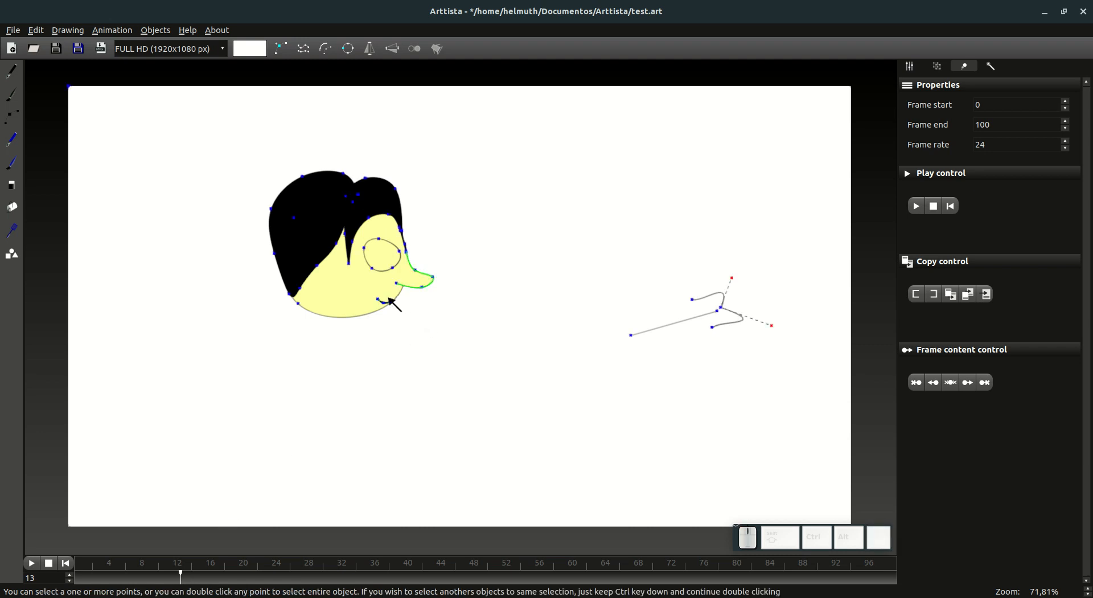
left_click(83, 576)
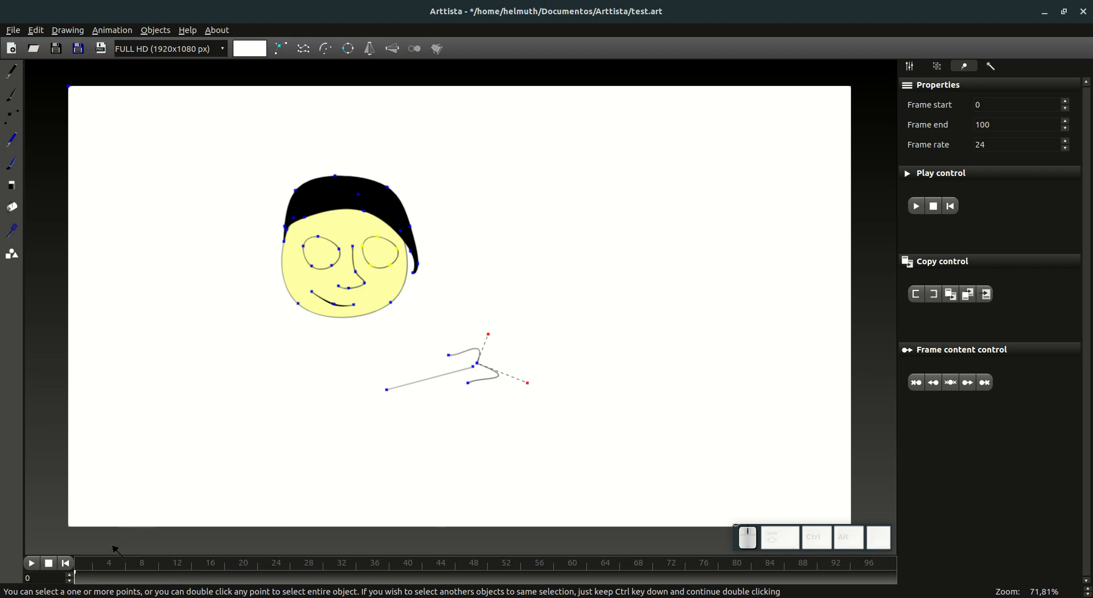
left_click(157, 578)
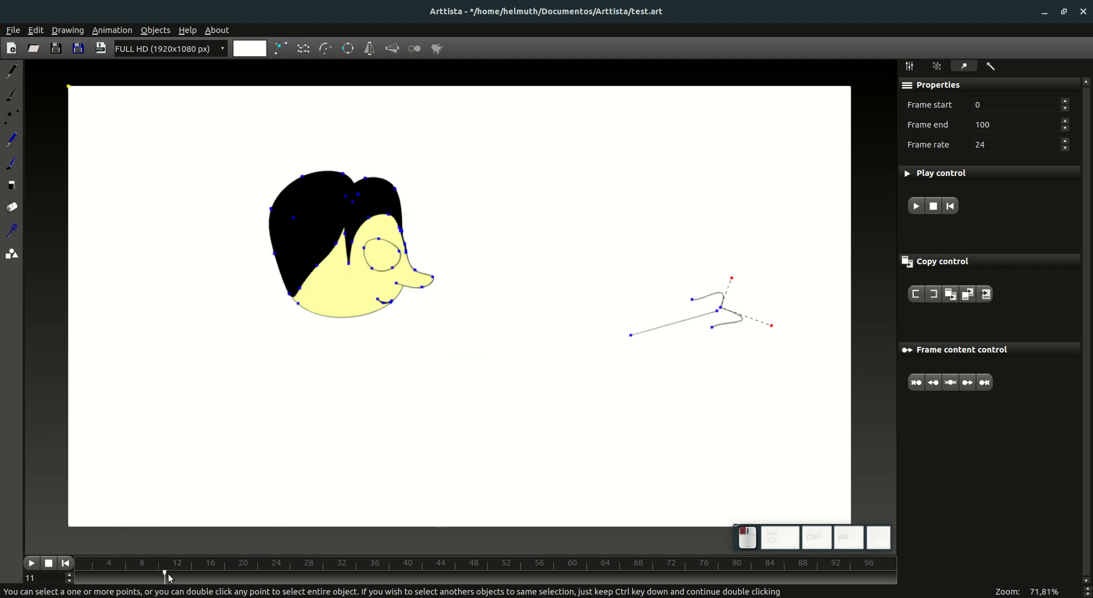
key("ctrl")
left_click_drag(161, 576, 69, 573)
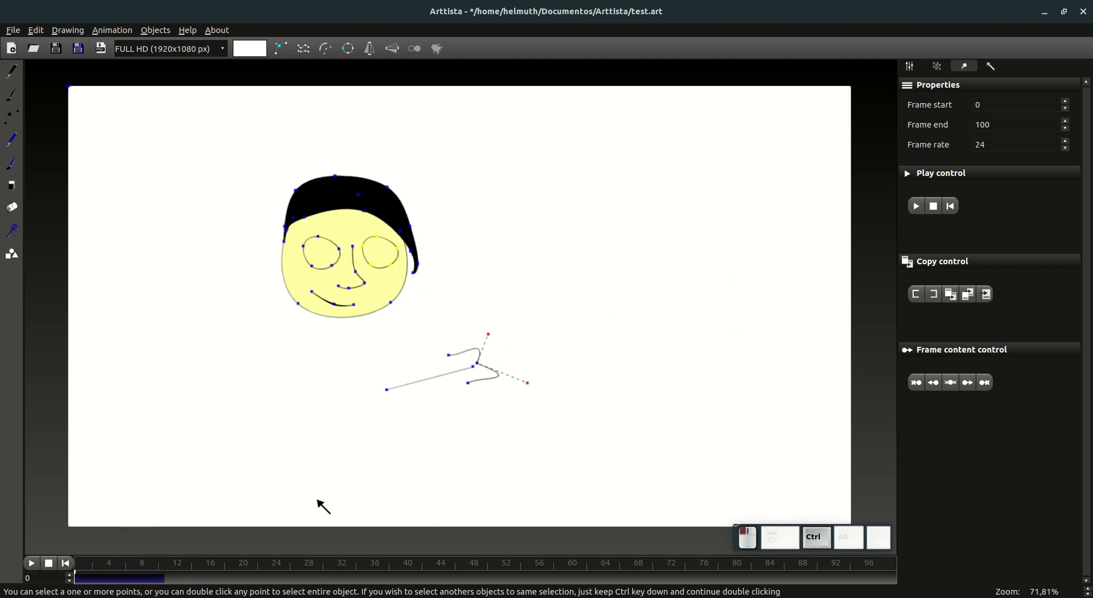
left_click(165, 577)
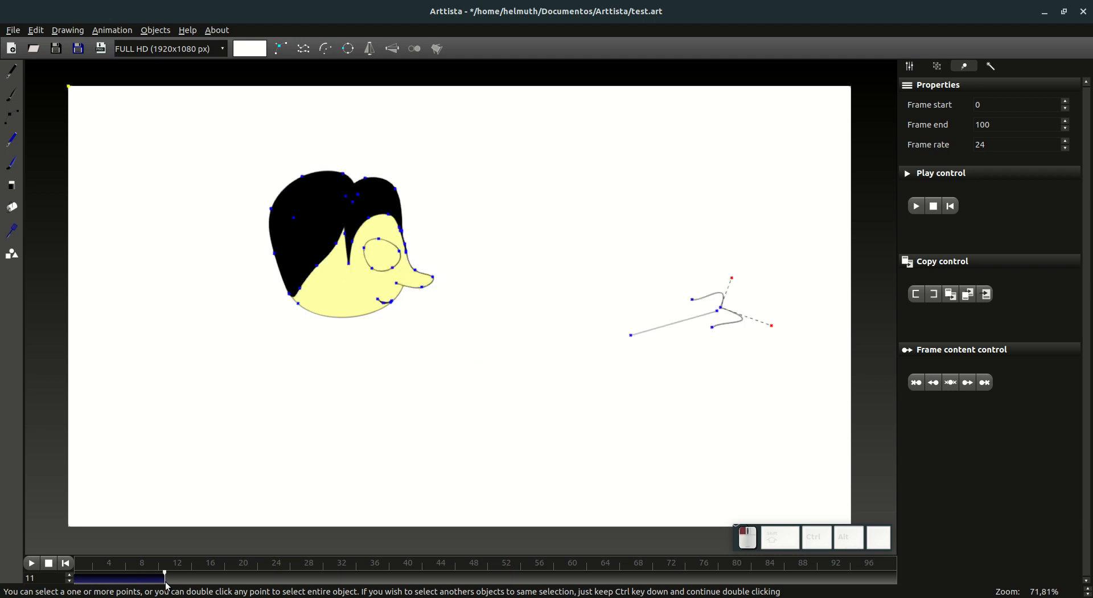
left_click(968, 295)
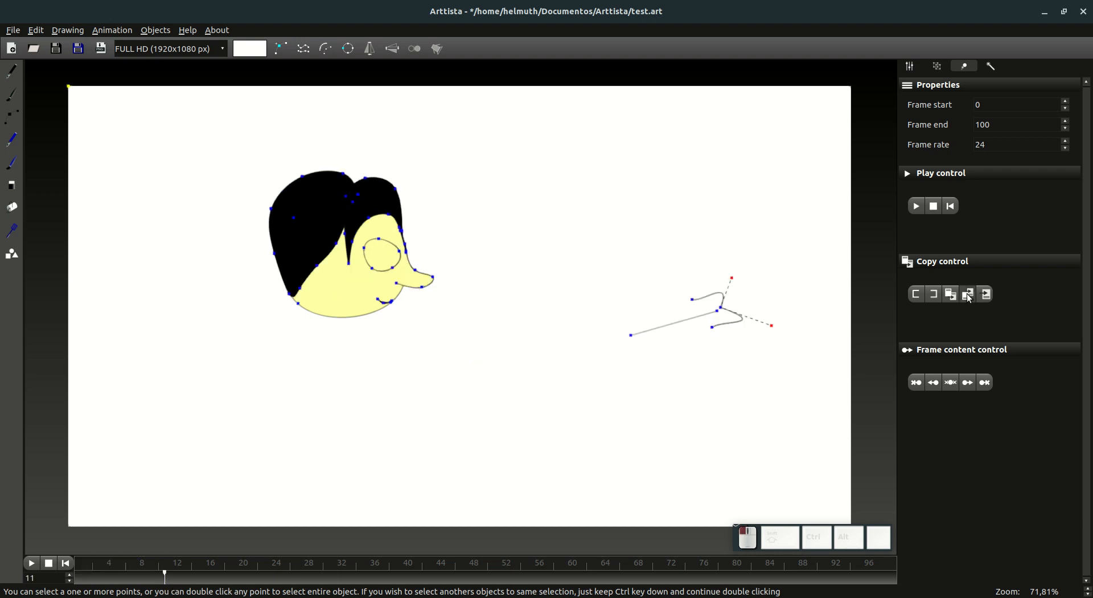
Step: At frame 22, select the whole head, carry its front-facing pose into the following frames and scrub back to frame 11
left_click(174, 579)
left_click_drag(175, 582, 376, 421)
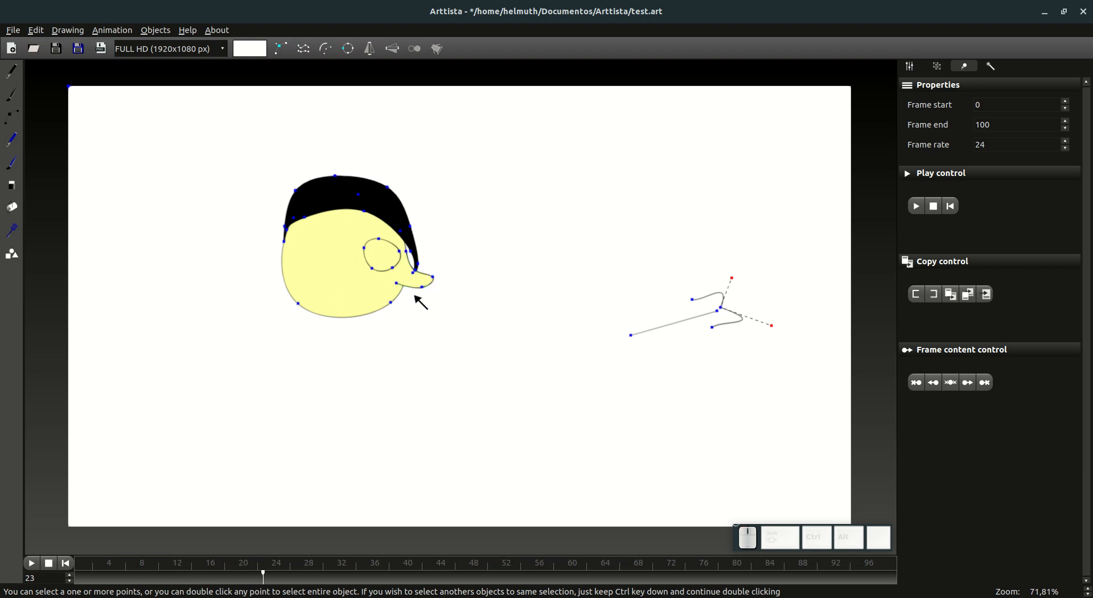
left_click(261, 580)
left_click_drag(251, 140, 466, 416)
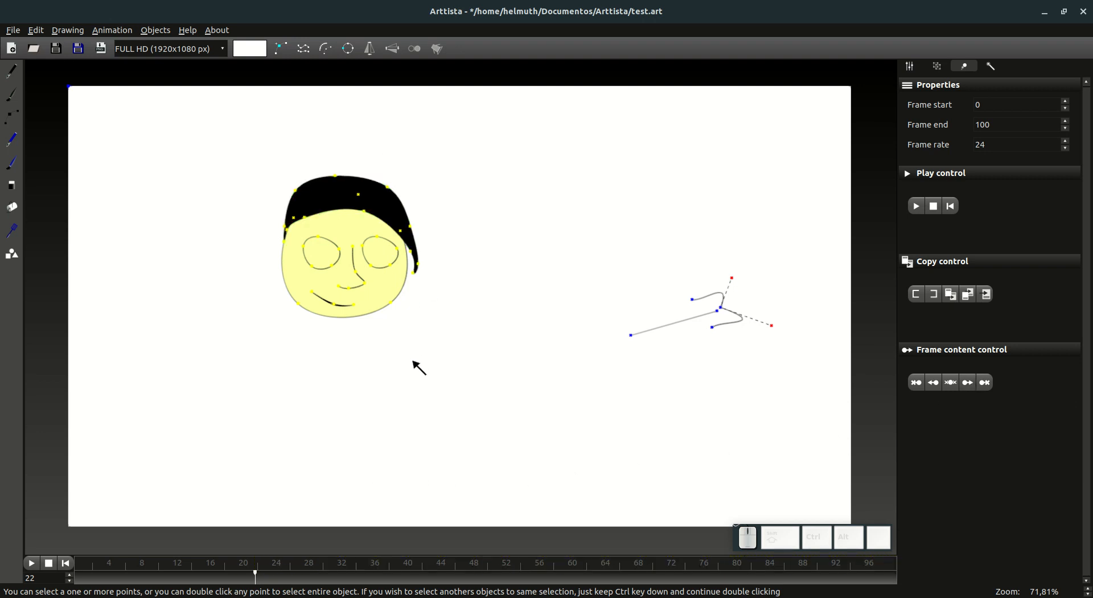
key("Tab")
mouse_move(264, 573)
left_mouse_down()
mouse_move(159, 590)
mouse_move(97, 576)
mouse_move(245, 570)
mouse_move(97, 585)
mouse_move(254, 580)
mouse_move(170, 590)
left_mouse_up()
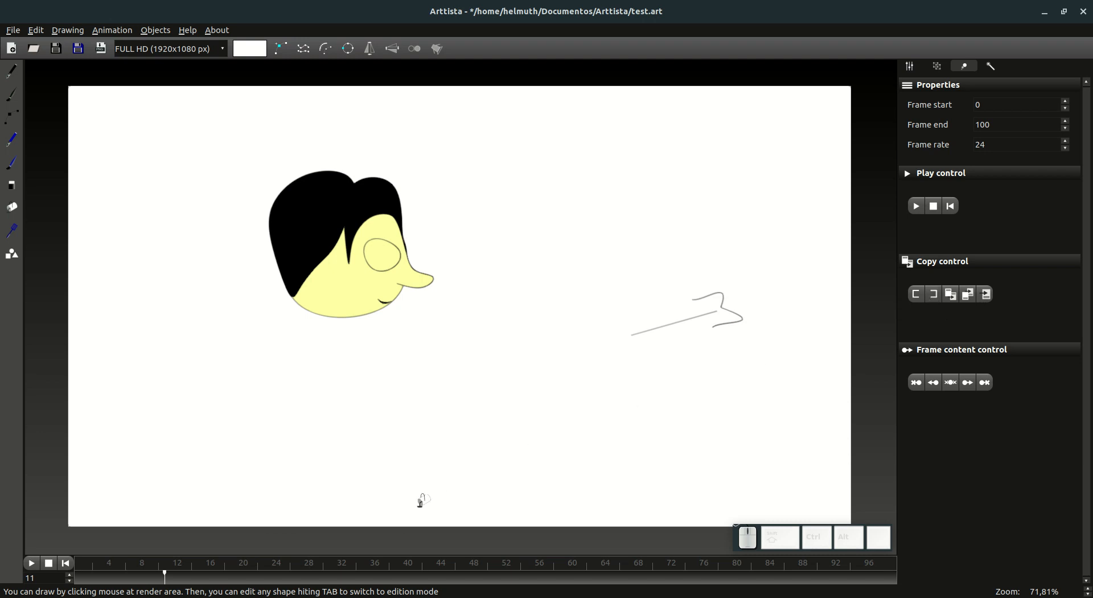
Step: Mark frames 24 to 33 as the copy range by setting its start and end frames
left_click(272, 574)
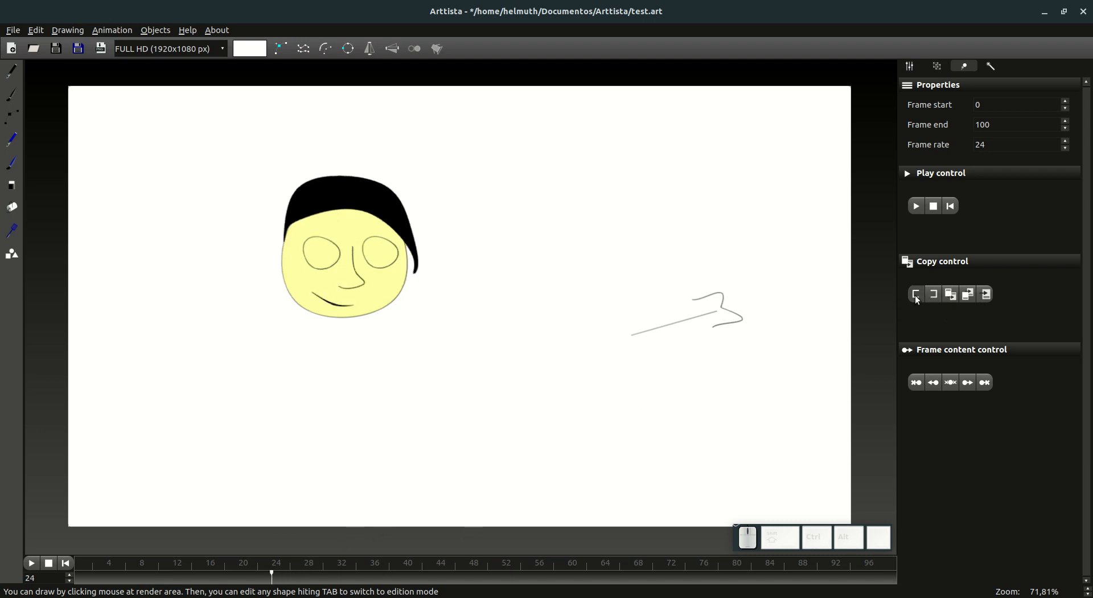
left_click(346, 575)
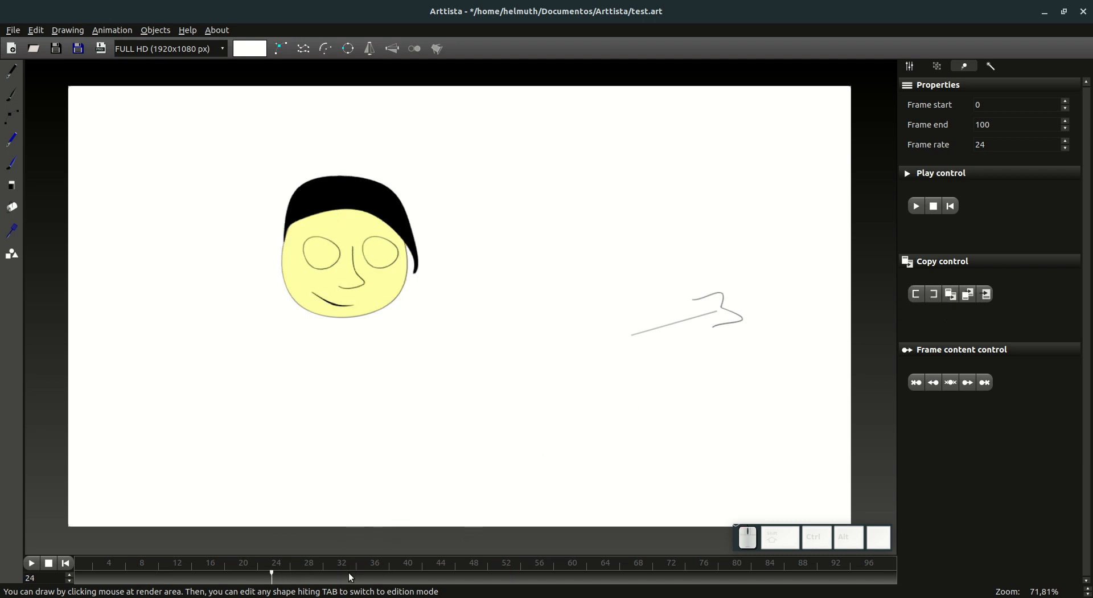
left_click(932, 295)
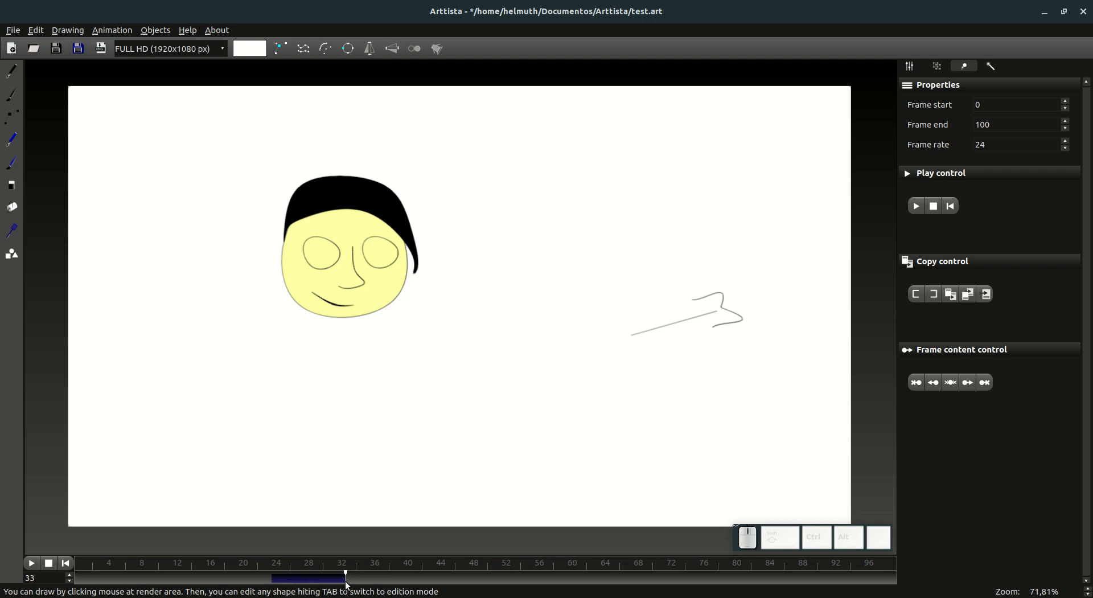
Step: Mark frames 19 to 32 as the copy range directly on the timeline
left_click(231, 577)
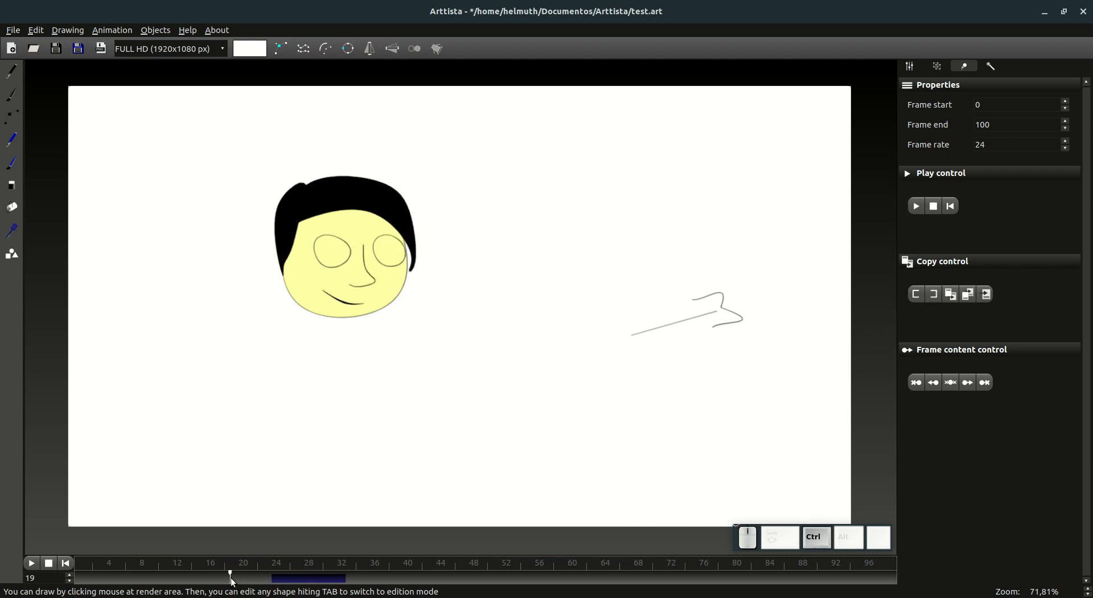
left_click_drag(231, 578, 339, 583)
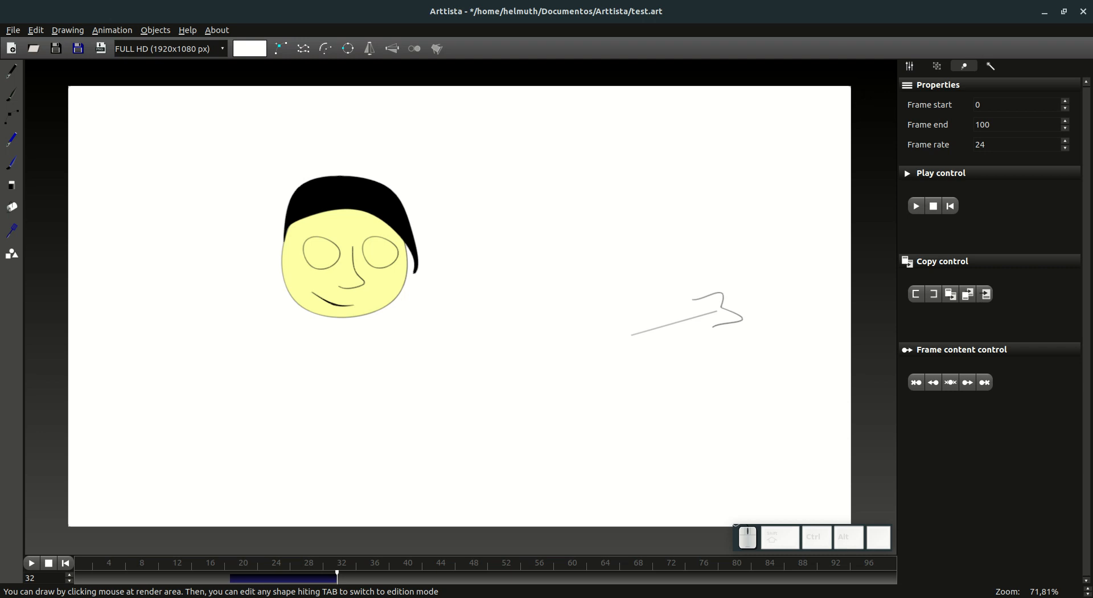
left_click(1010, 1)
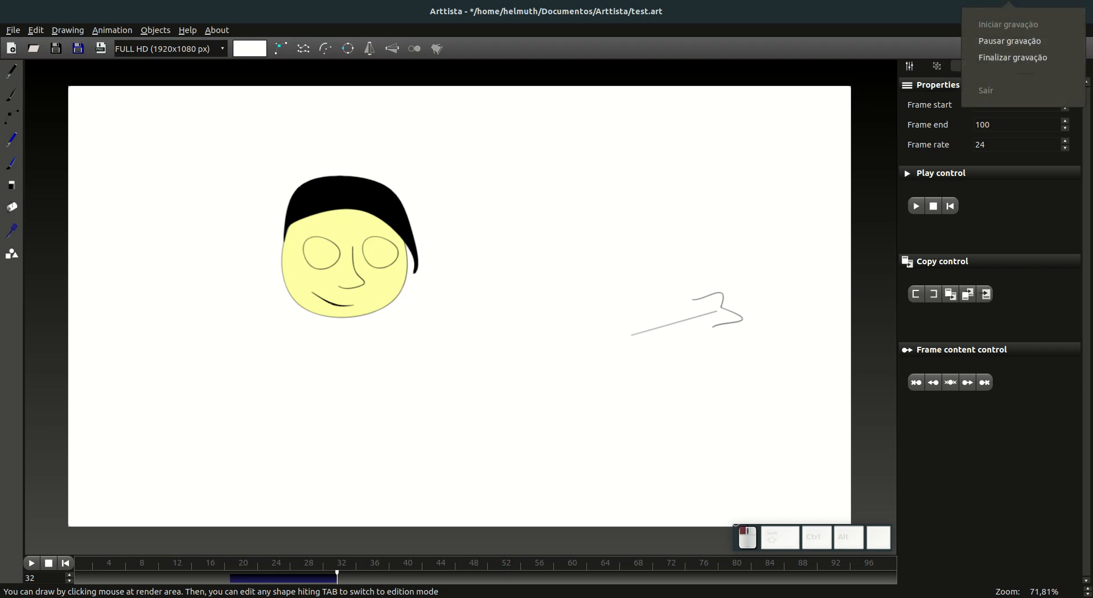